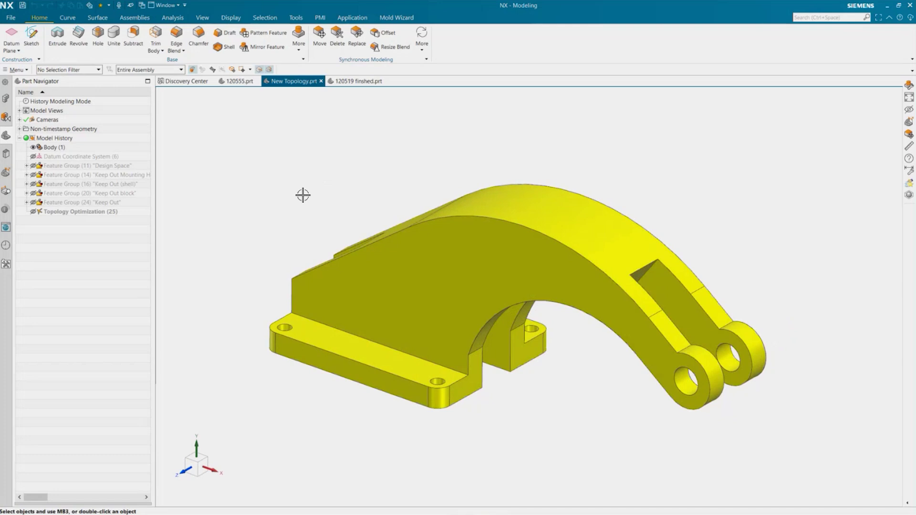
Step: Show the "Design Space" feature group and examine the sketch and extrude it contains
click(33, 166)
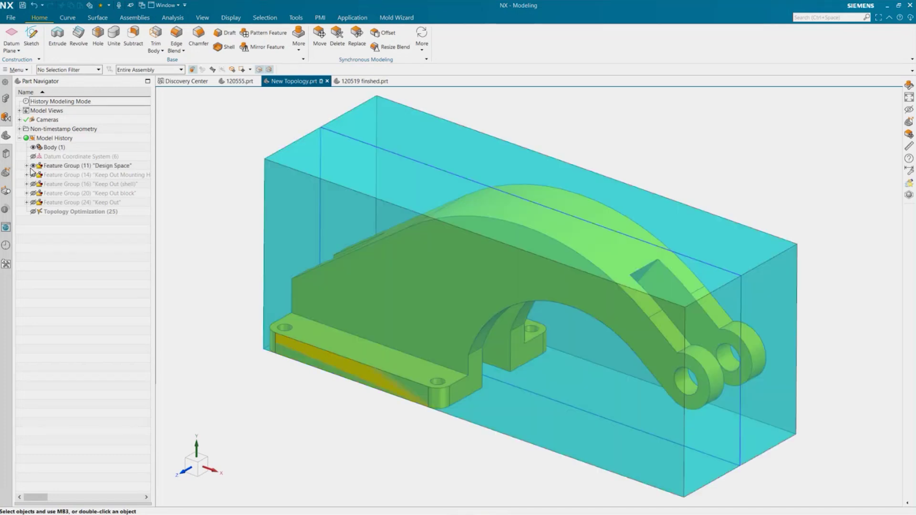
click(27, 166)
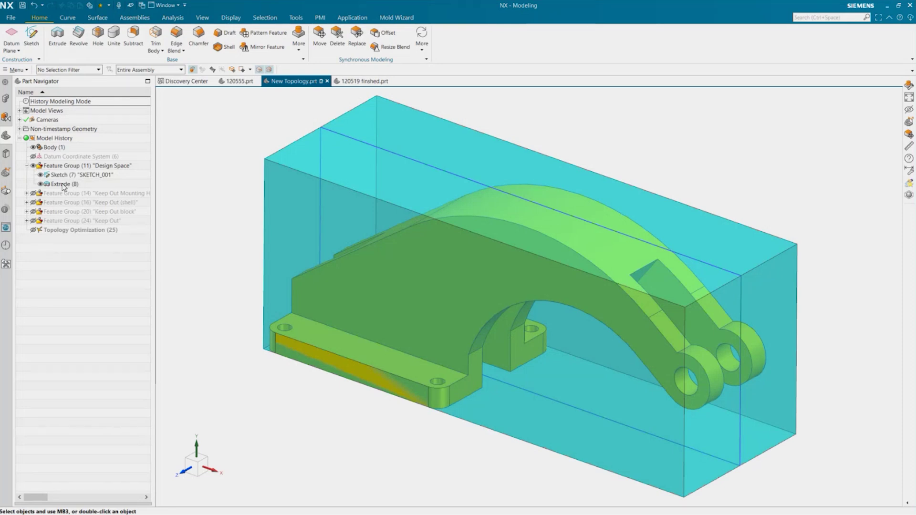
click(27, 166)
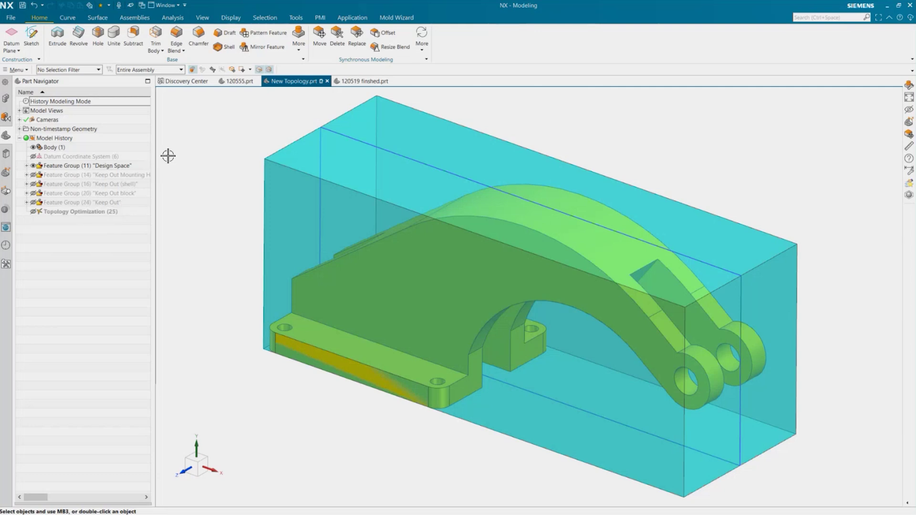
Step: Widen the feature tree, show only the "Keep Out Mounting Holes" group with the body, and list its cylinders
drag(162, 160, 218, 162)
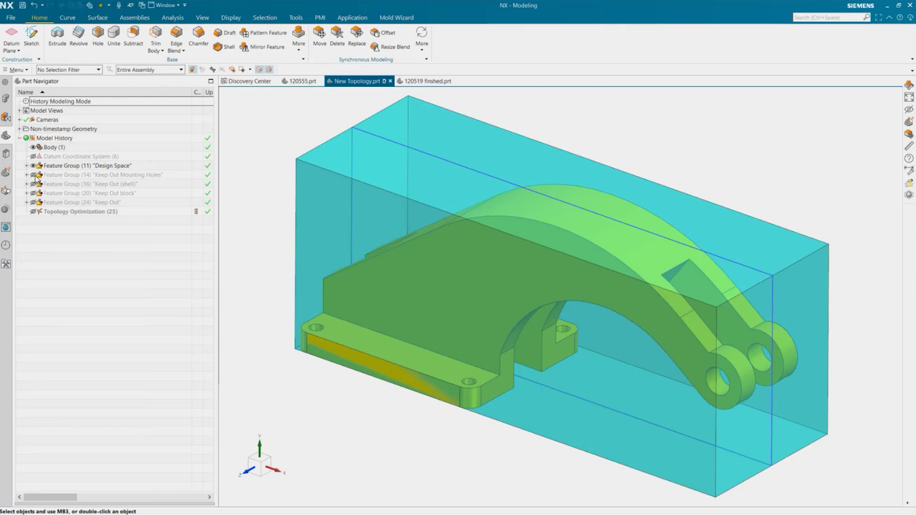
click(33, 175)
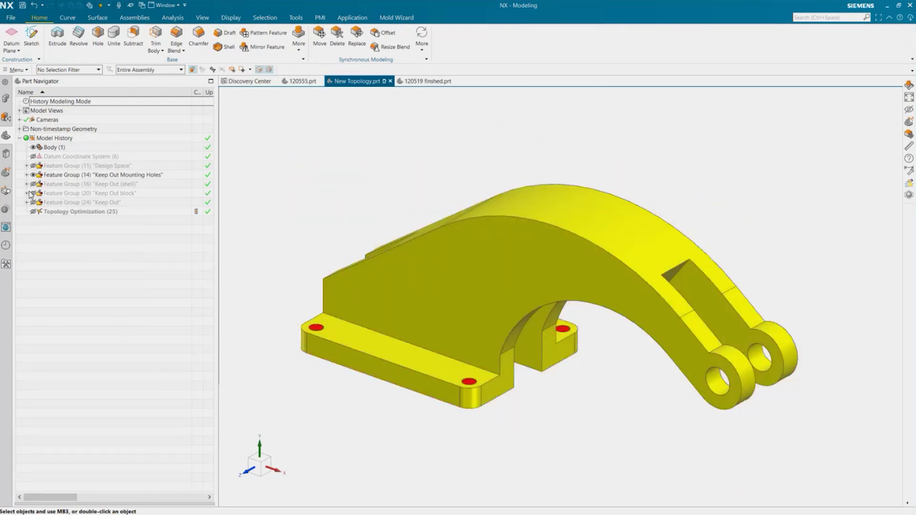
click(27, 175)
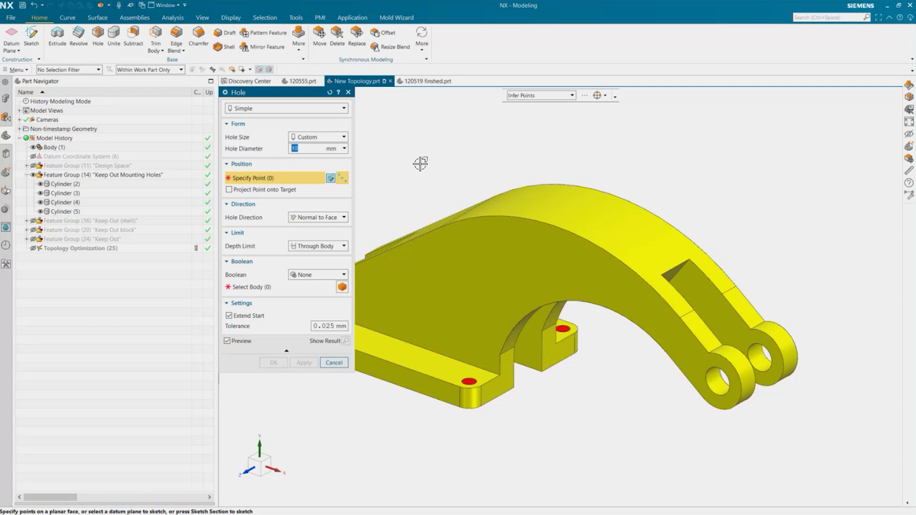
Step: Create a simple 10 mm through-body hole with Boolean None on the mounting flange's upper face, and delete it
drag(285, 93, 213, 93)
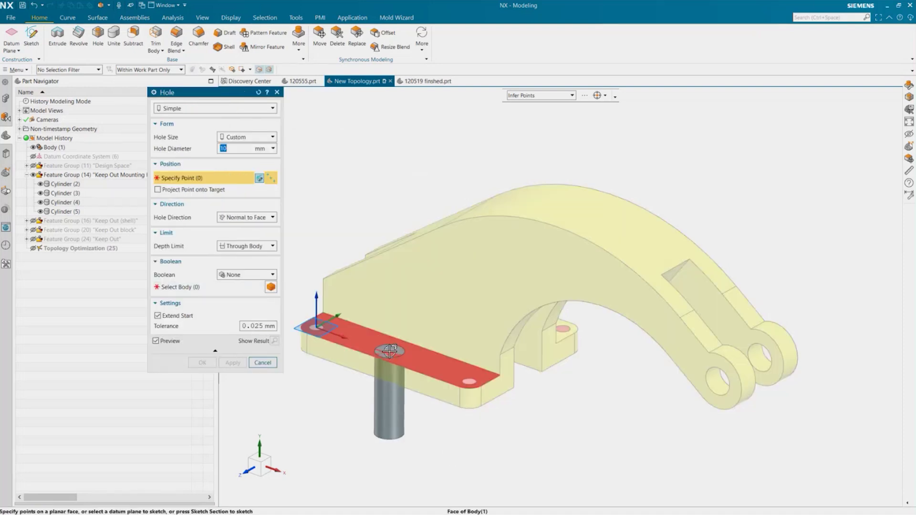
click(389, 351)
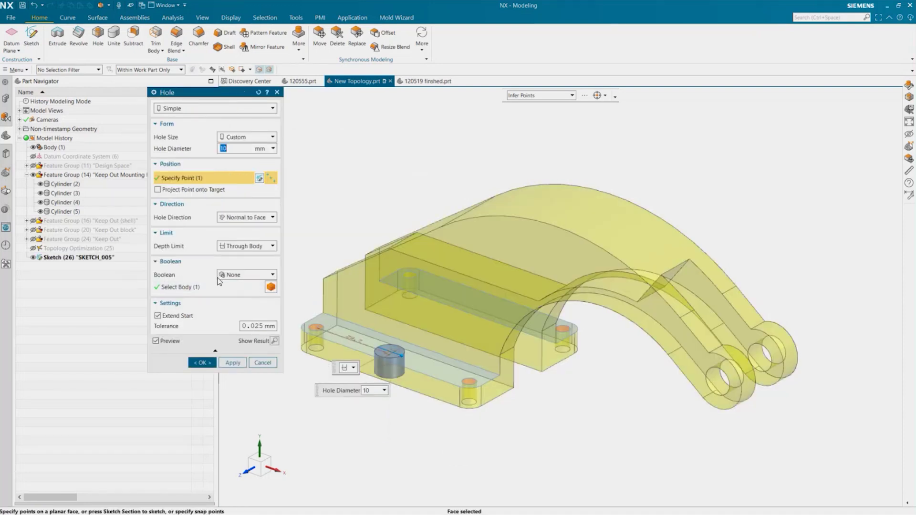
click(223, 278)
click(232, 285)
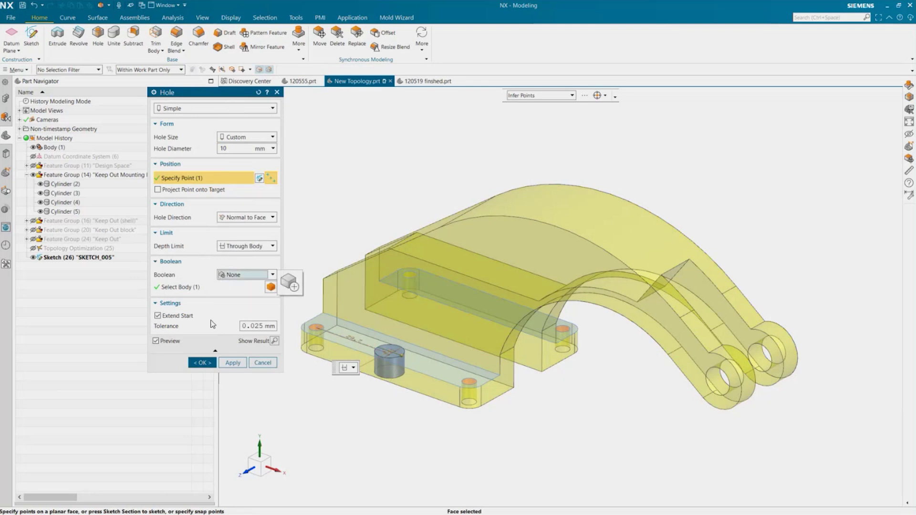
click(202, 362)
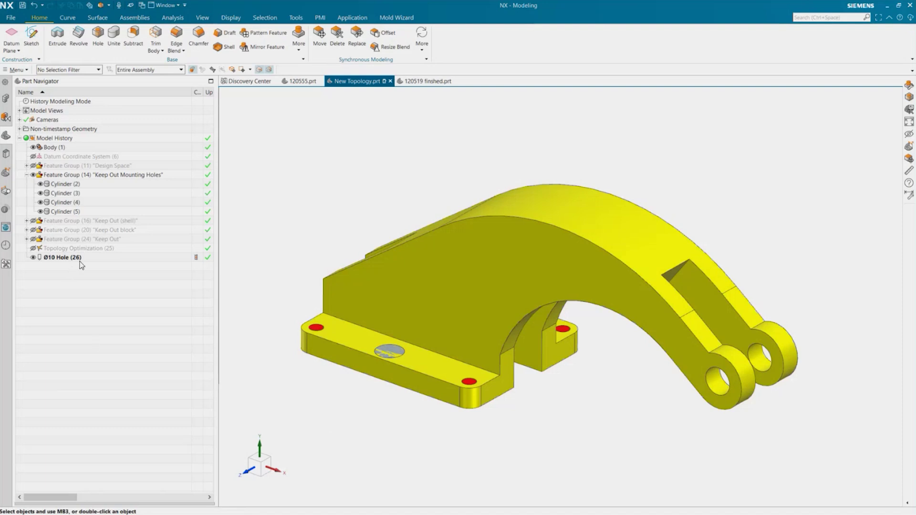
key(Delete)
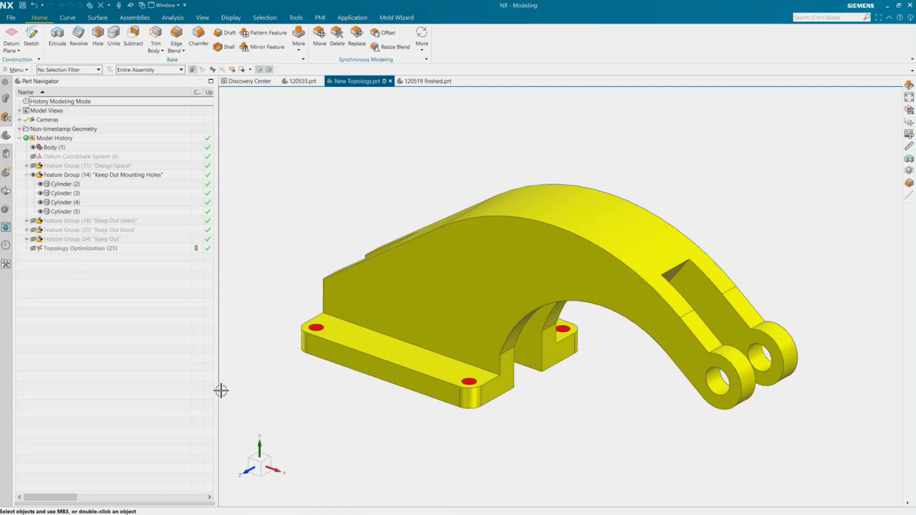
Step: Show the keep-out group for the lug bores, highlight its cylinder, and hide the group again
click(26, 175)
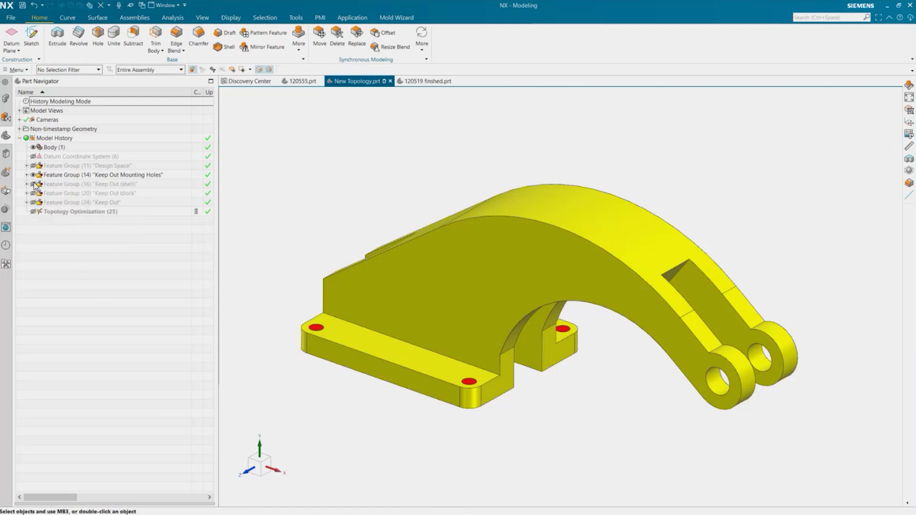
click(33, 184)
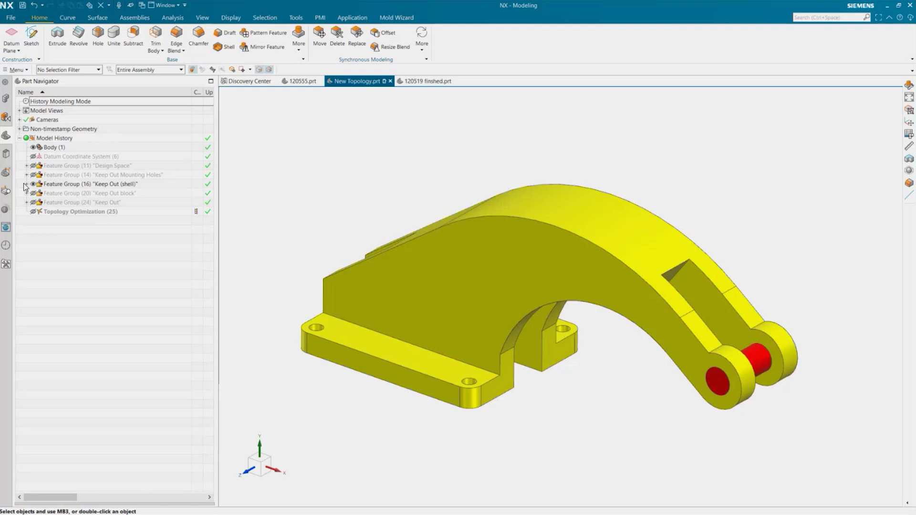
click(26, 184)
click(75, 193)
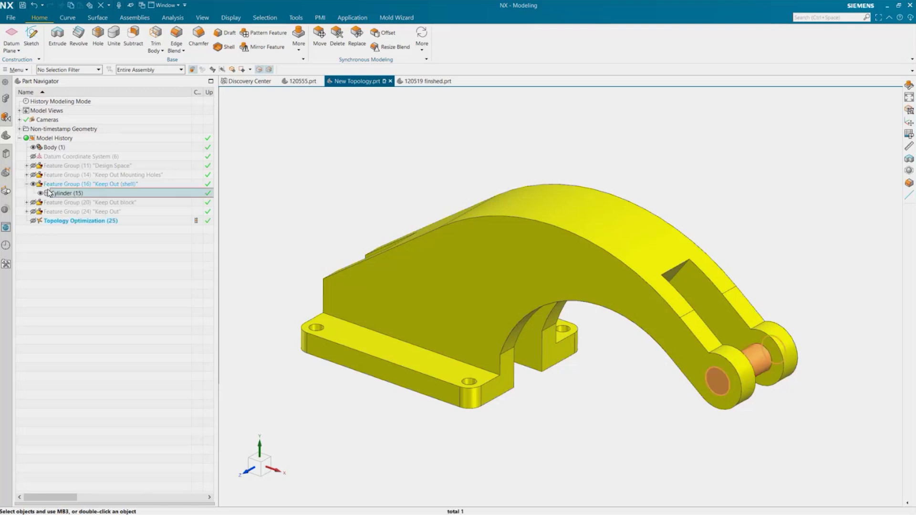
key(Escape)
click(33, 184)
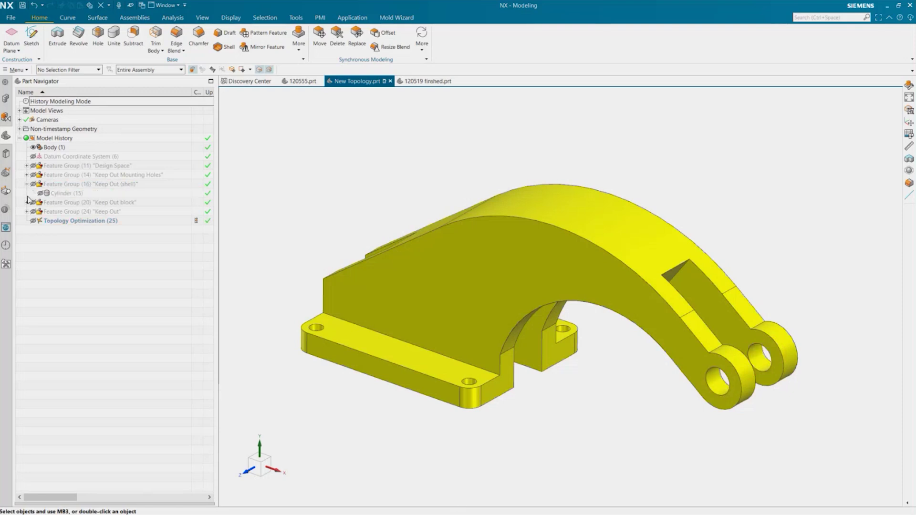
click(26, 184)
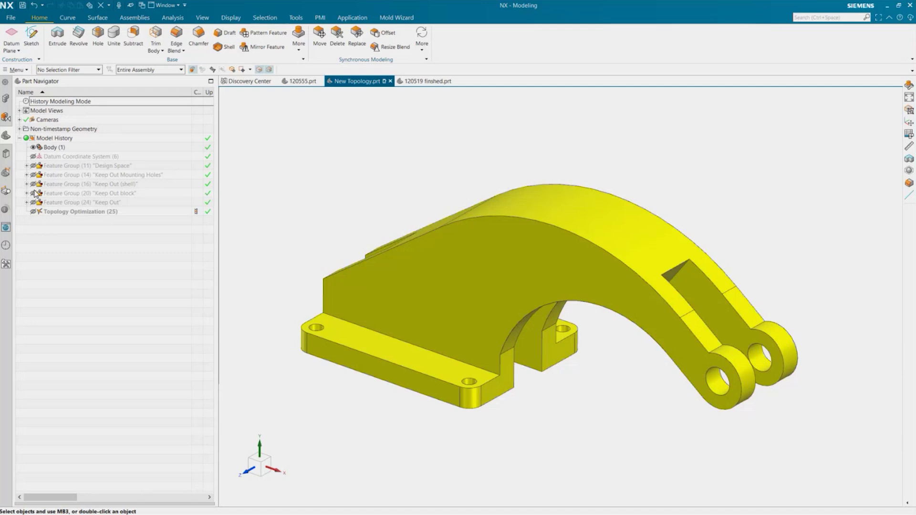
Step: Preview the "Keep Out block" group and Extrude (10) of the "Keep Out" group on the bracket, hiding each again
click(34, 194)
click(33, 193)
click(27, 202)
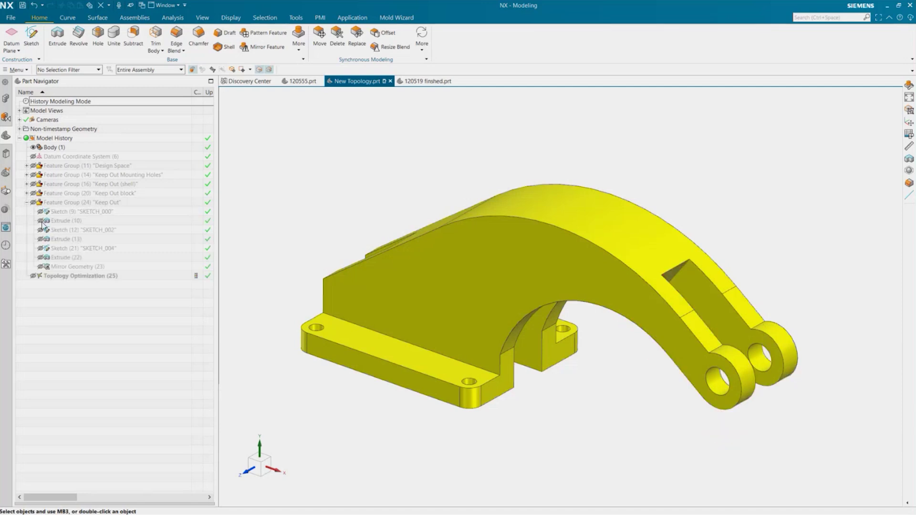
click(41, 220)
middle_drag(331, 424, 277, 380)
click(41, 221)
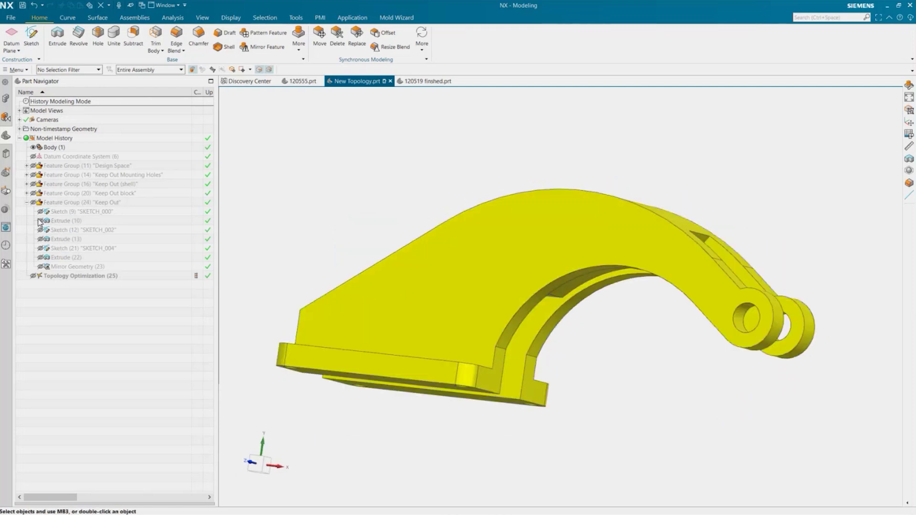
Step: Preview Extrude (13), Extrude (22) and Mirror Geometry (23) of the "Keep Out" group around the bracket, hiding each again
click(41, 238)
click(41, 239)
click(40, 258)
middle_drag(534, 430, 495, 435)
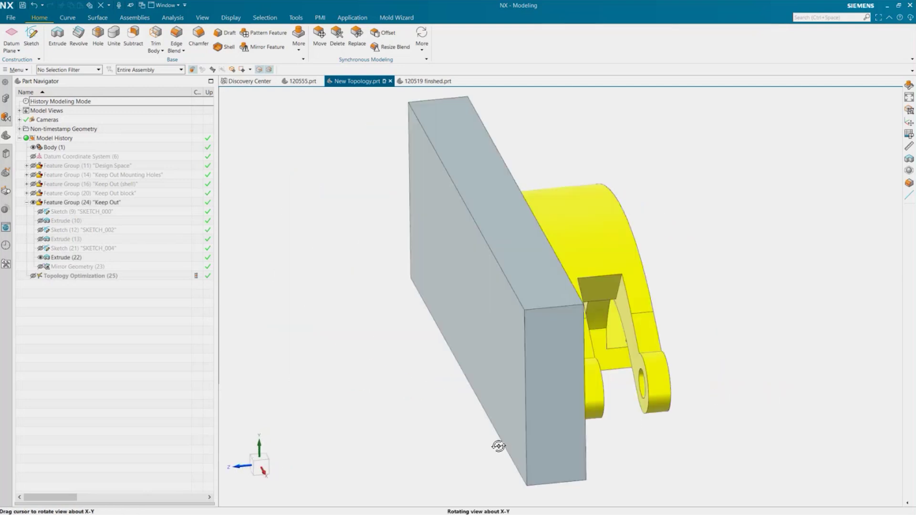
click(40, 267)
click(41, 266)
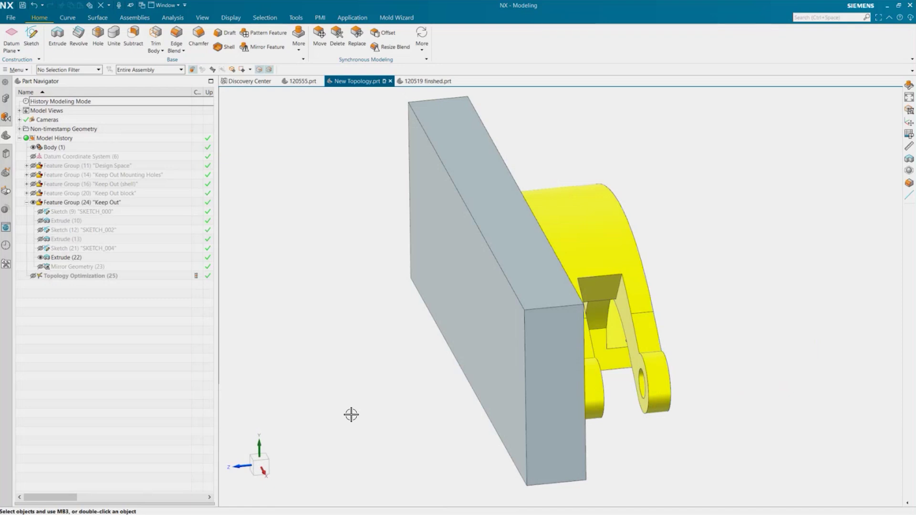
click(40, 257)
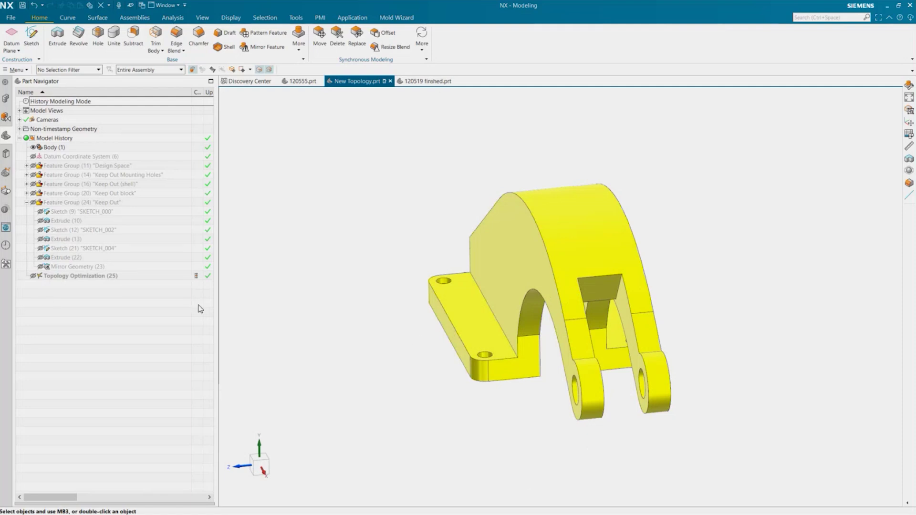
middle_drag(413, 336, 415, 307)
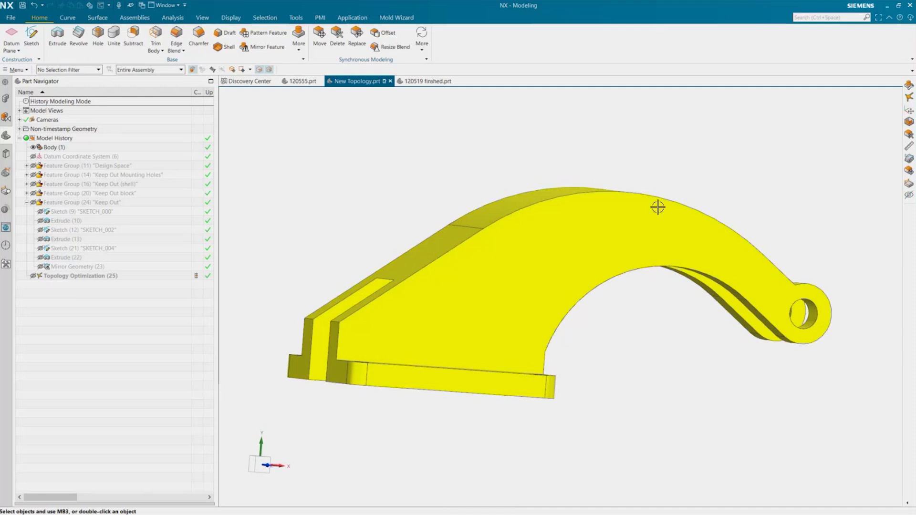
middle_drag(764, 224, 734, 223)
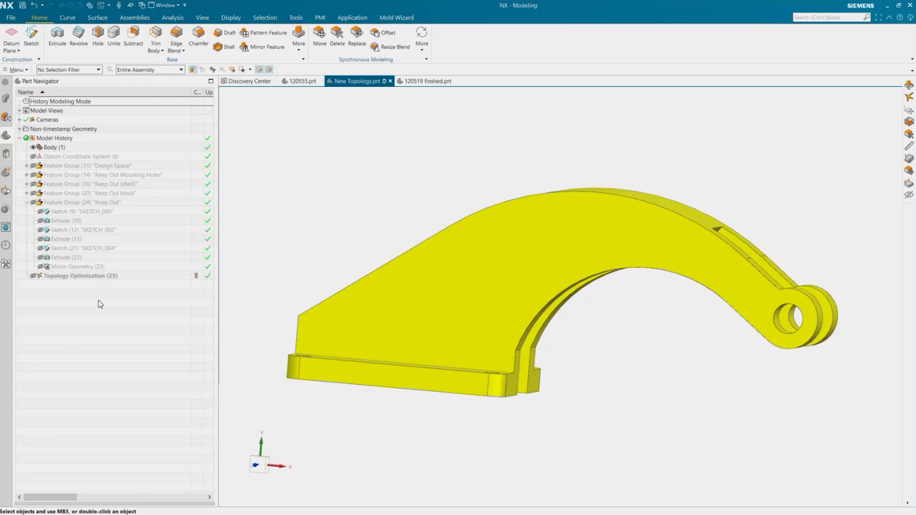
click(46, 277)
key(Escape)
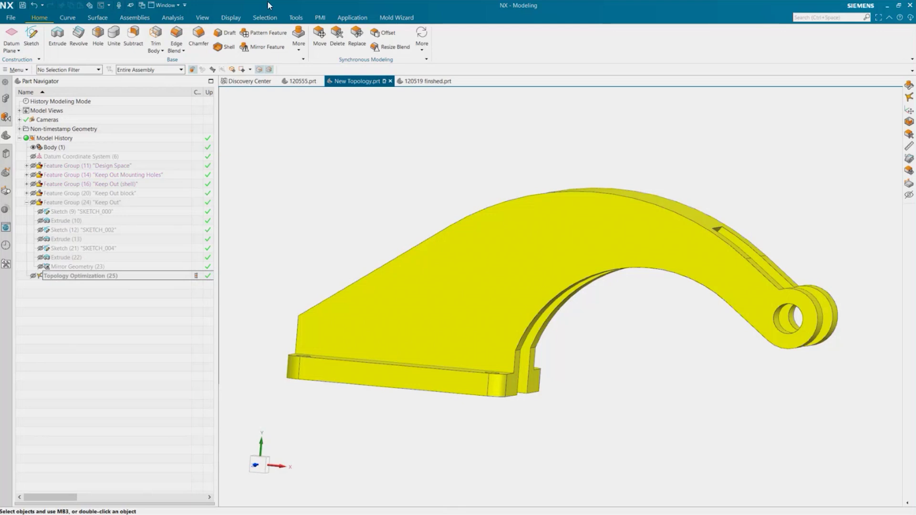
Step: Start a Topology Optimization feature and choose Structural (Linear Statics) as the analysis type of the new study
click(301, 48)
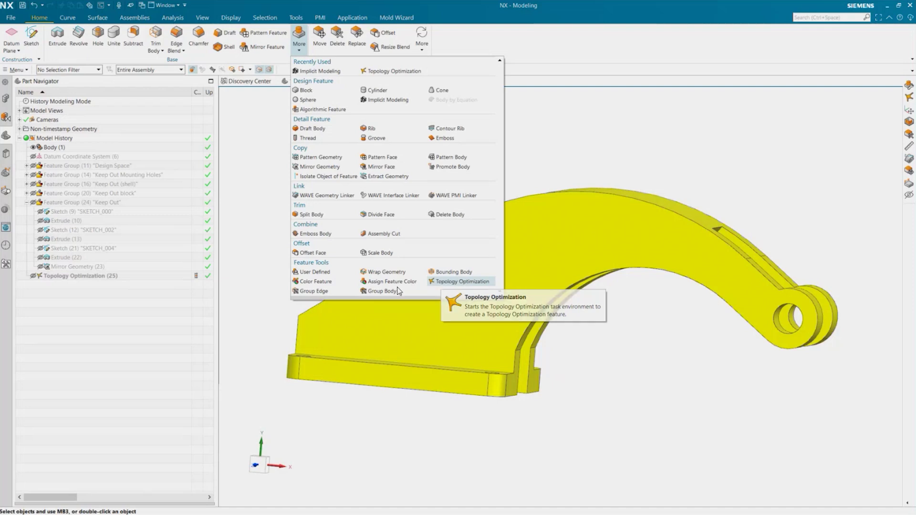
click(460, 281)
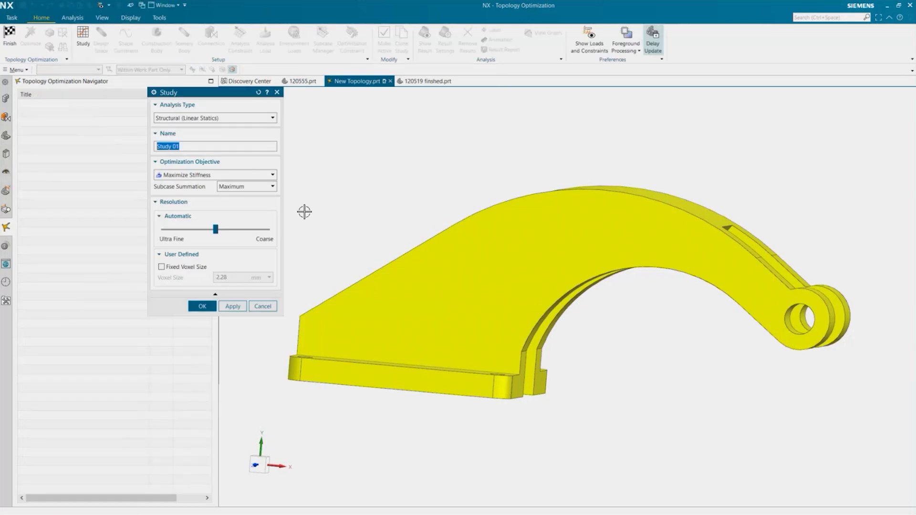
click(227, 119)
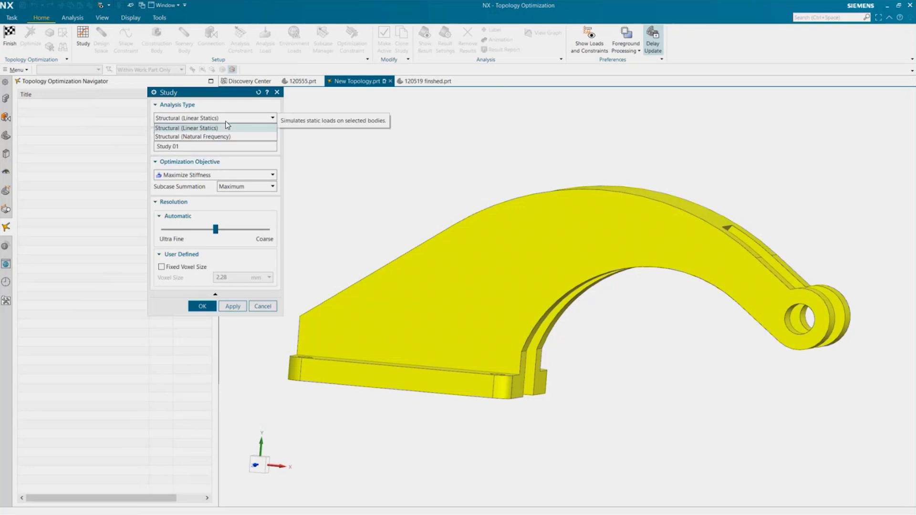
click(227, 127)
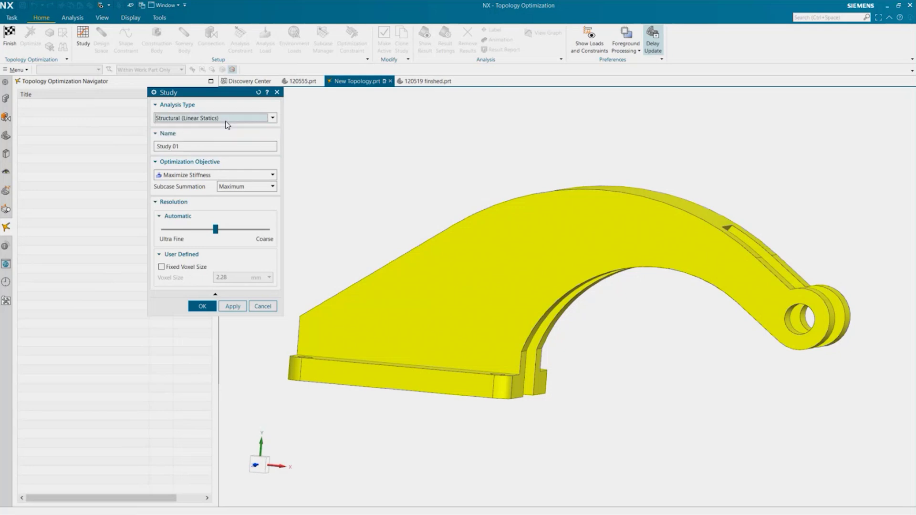
Step: Review the study's optimization objectives, try Minimize Mass, and set the objective to Minimize Volume
click(208, 176)
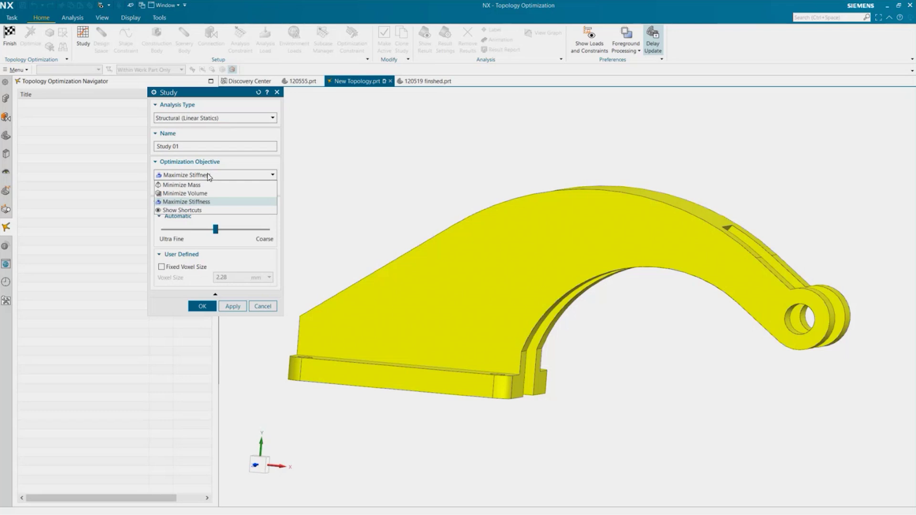
click(209, 176)
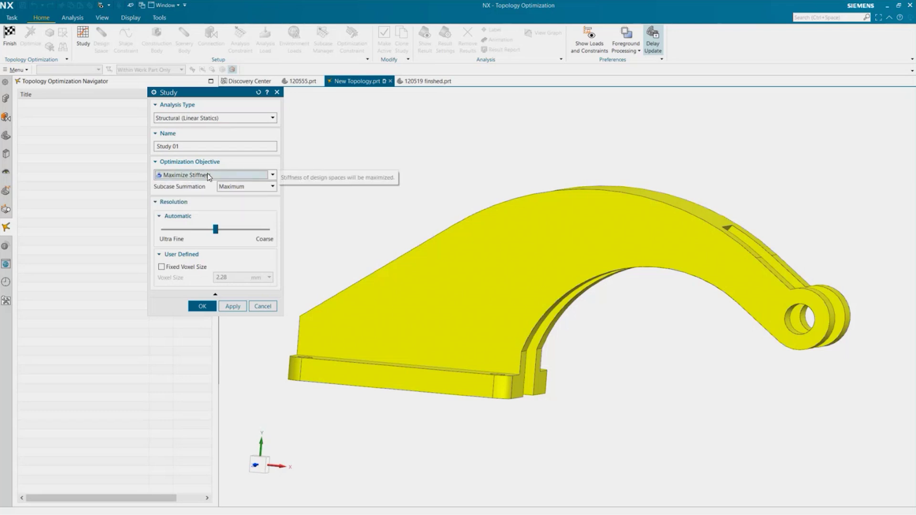
click(262, 191)
click(272, 174)
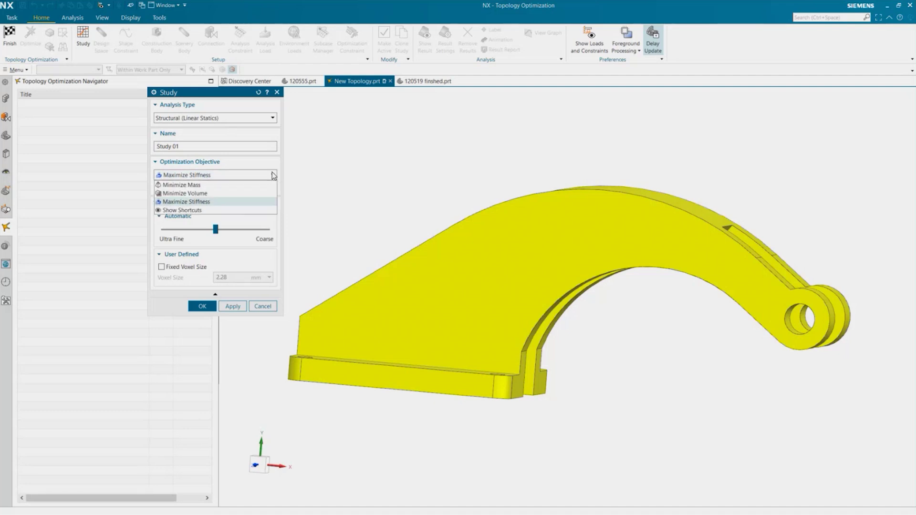
click(263, 189)
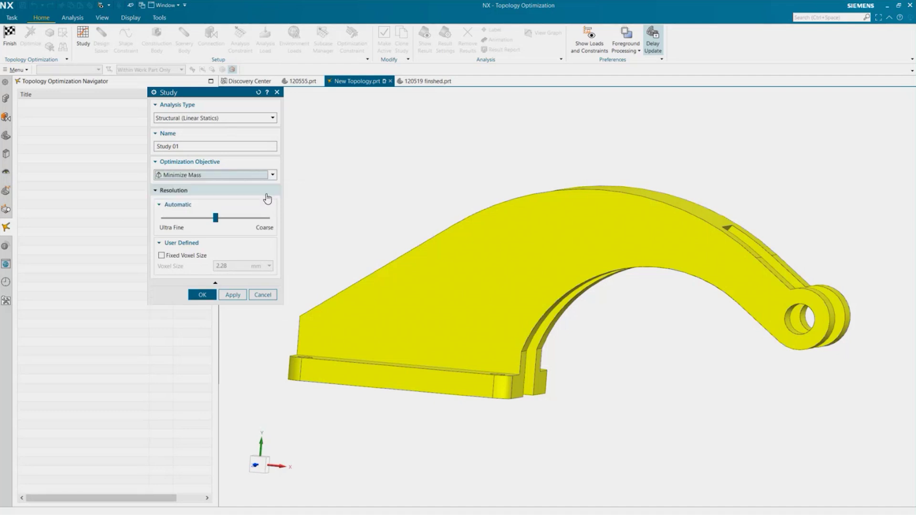
click(230, 176)
click(227, 194)
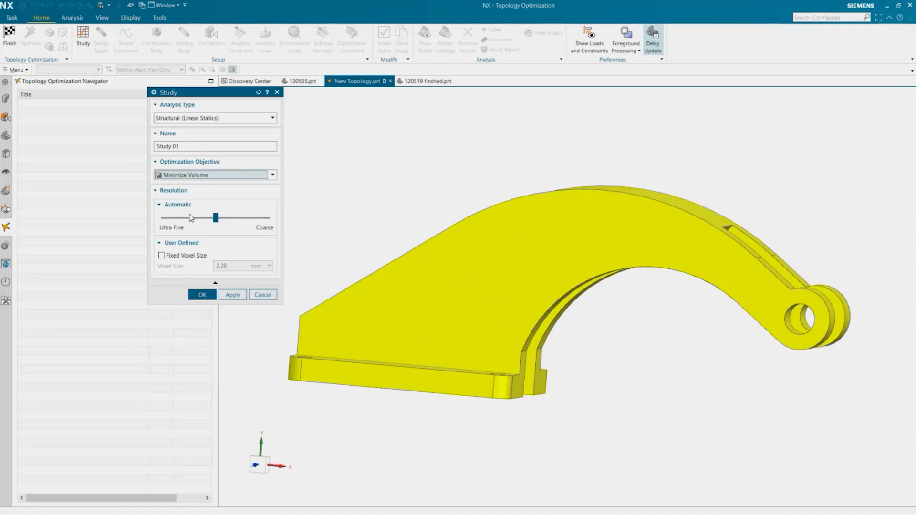
Step: Open the online help for the Study command in the browser and look through the topology optimization topics
click(215, 219)
key(F1)
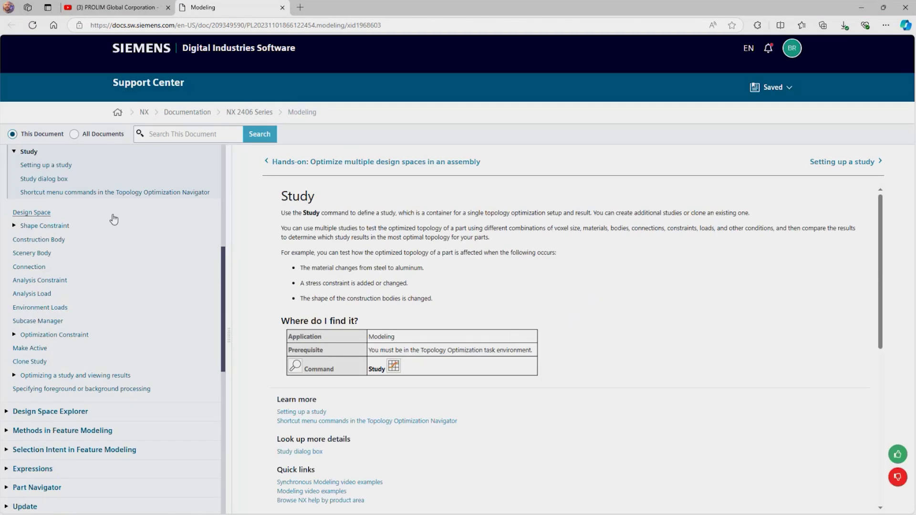
scroll(113, 215, up, 2)
scroll(114, 220, down, 2)
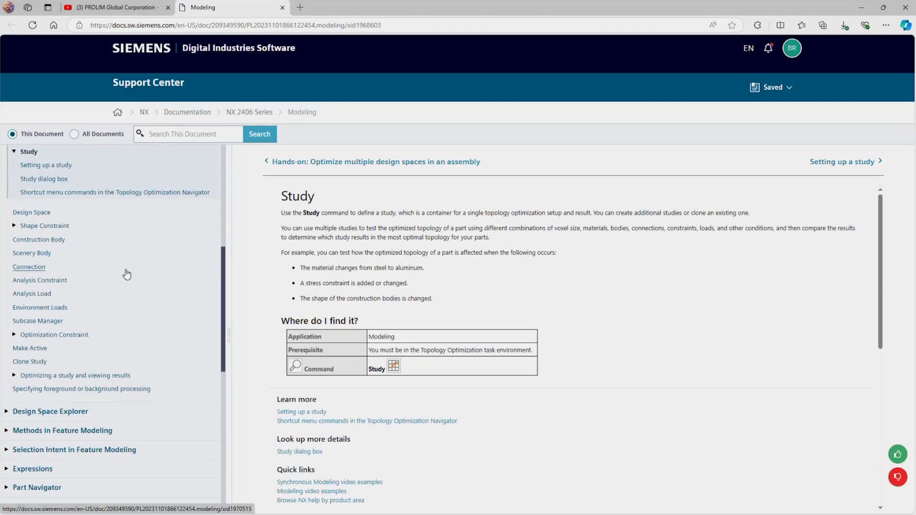
Step: Close the online help page, cancel the new study, and finish the Topology Optimization task
click(282, 7)
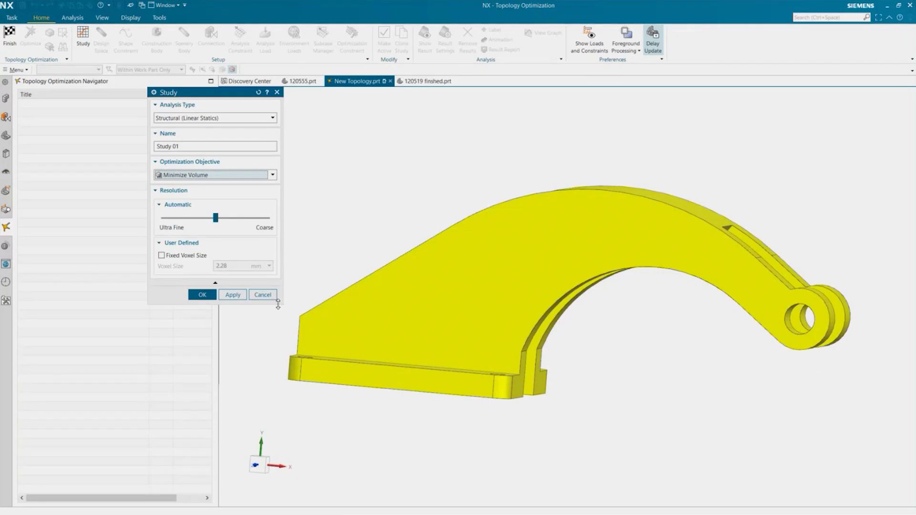
click(265, 295)
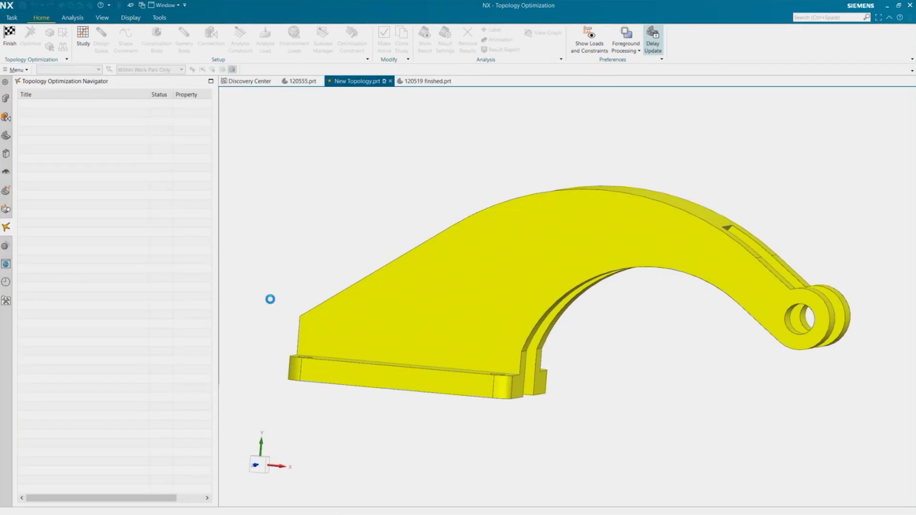
click(9, 34)
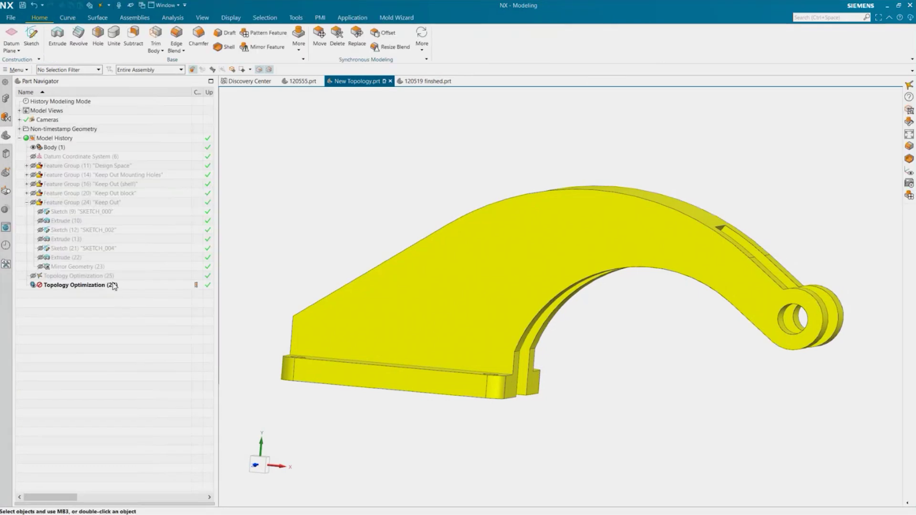
Step: Open the existing Topology Optimization (25) feature for editing
click(61, 279)
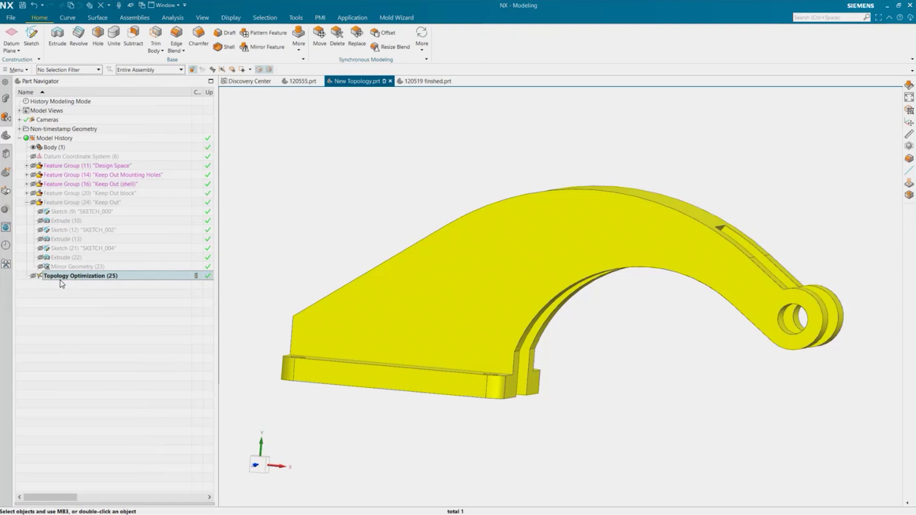
right_click(61, 277)
click(72, 310)
double_click(61, 275)
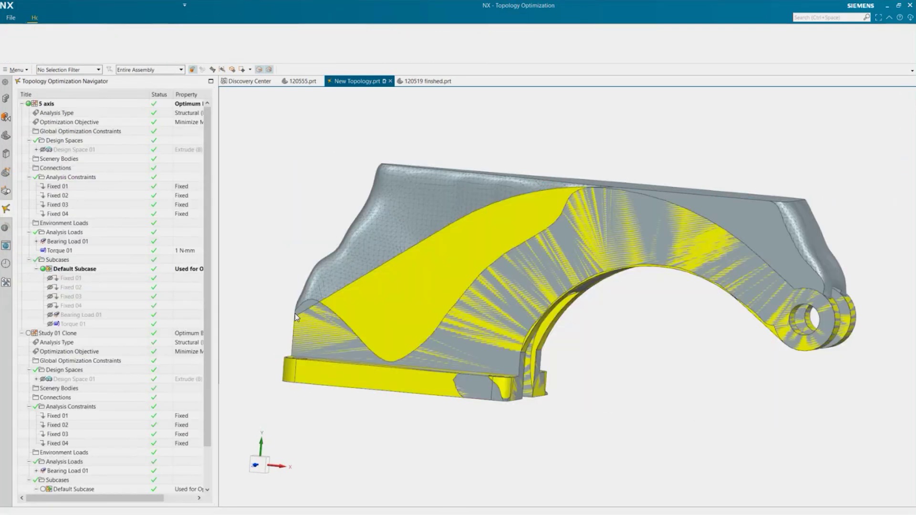
Step: Compare the two studies' results by activating Study 01 Clone and 5 axis in turn, and expand Study 01 Clone's contents
click(22, 104)
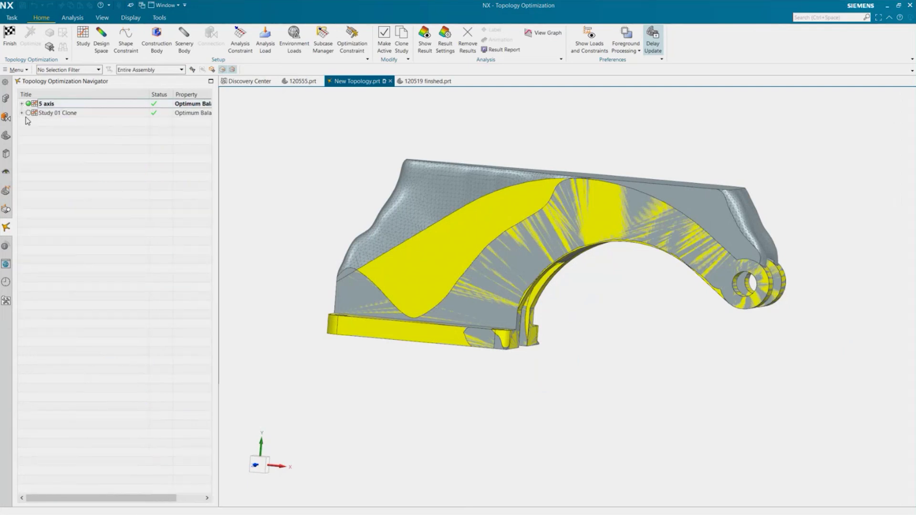
click(29, 114)
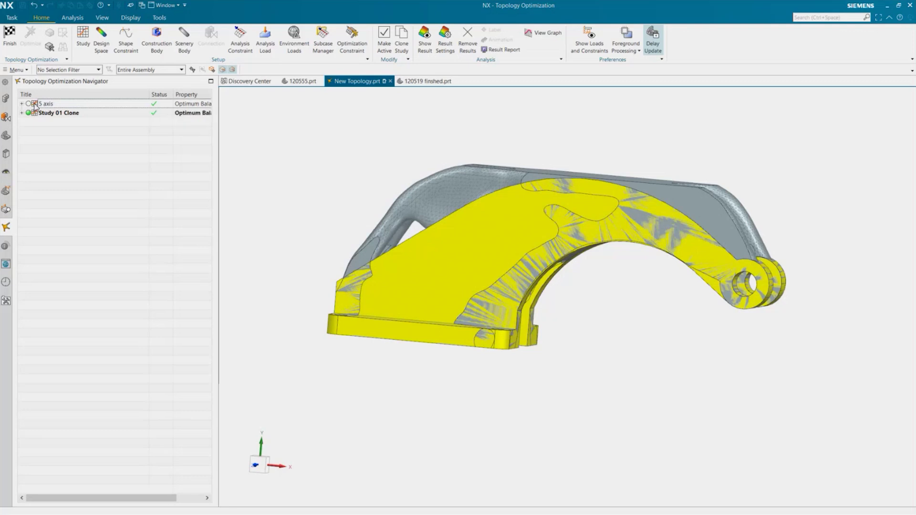
click(28, 103)
click(21, 113)
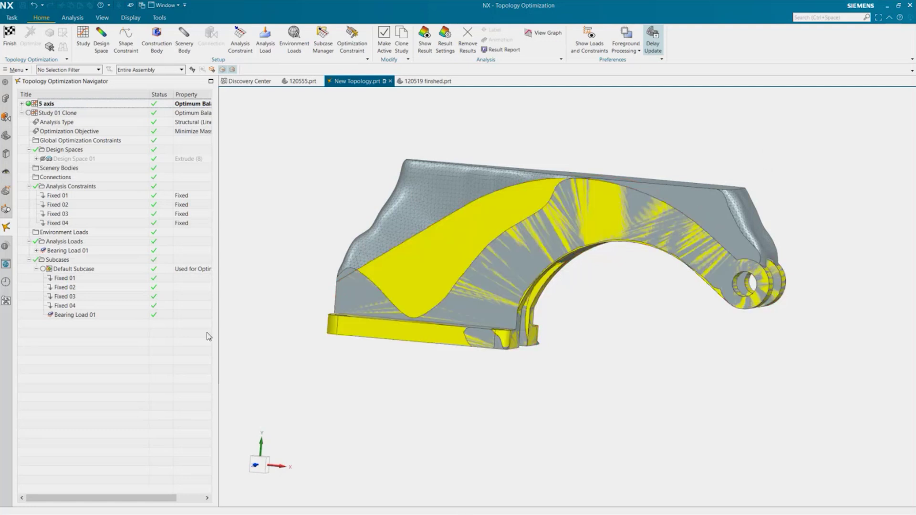
Step: Hide the yellow original bracket body that overlaps the optimized result
click(366, 332)
click(338, 372)
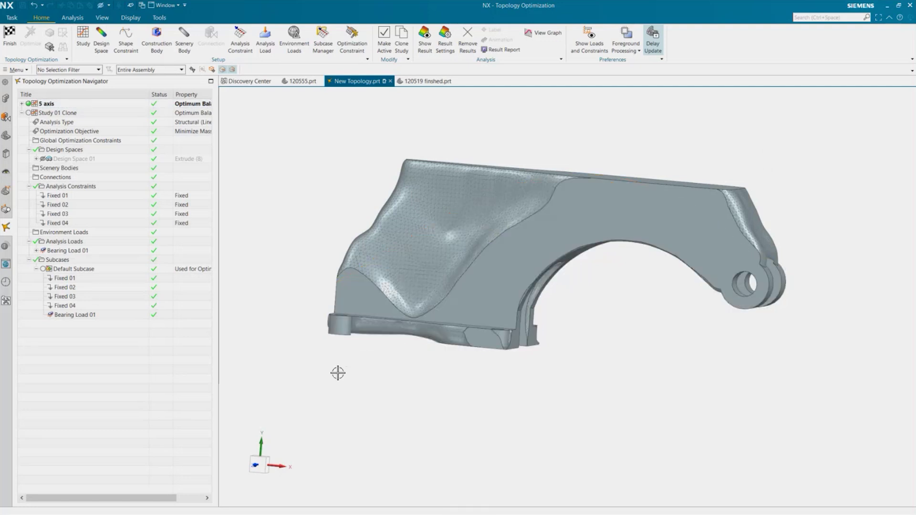
middle_drag(337, 381, 328, 393)
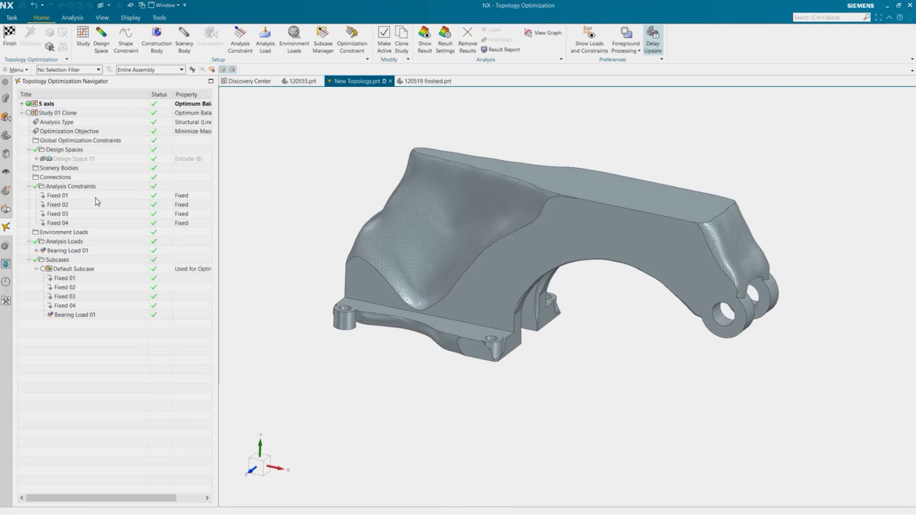
Step: Collapse the Design Spaces, Analysis Constraints and Analysis Loads of Study 01 Clone
click(29, 149)
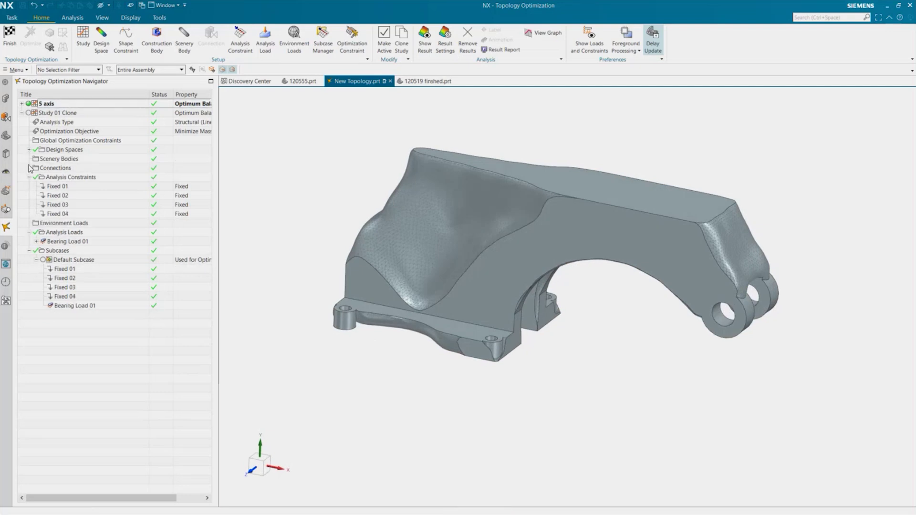
click(29, 177)
click(29, 195)
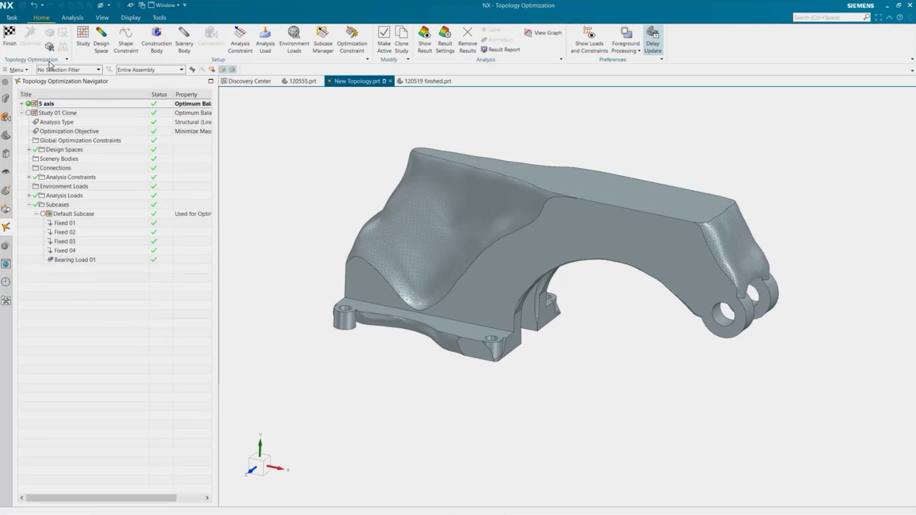
Step: Create a Structural (Linear Statics) study with the Maximize Stiffness objective, and delete it again
click(83, 38)
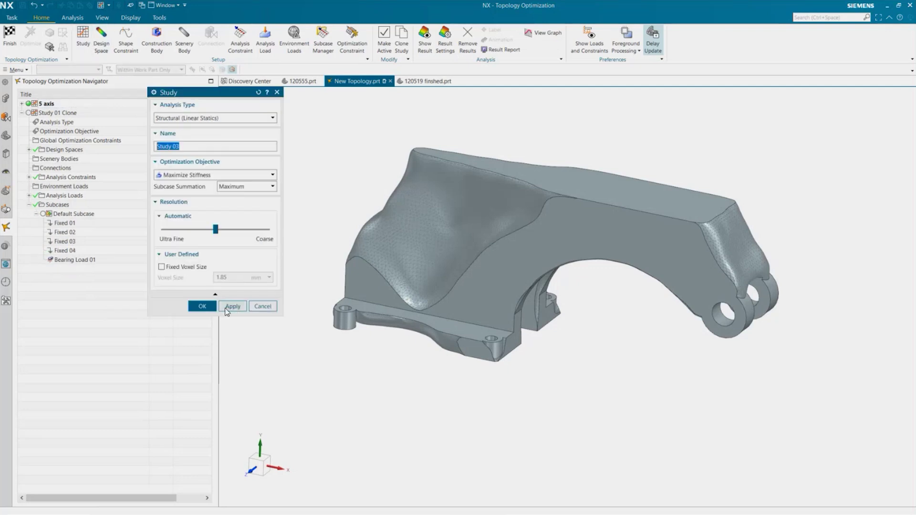
click(213, 309)
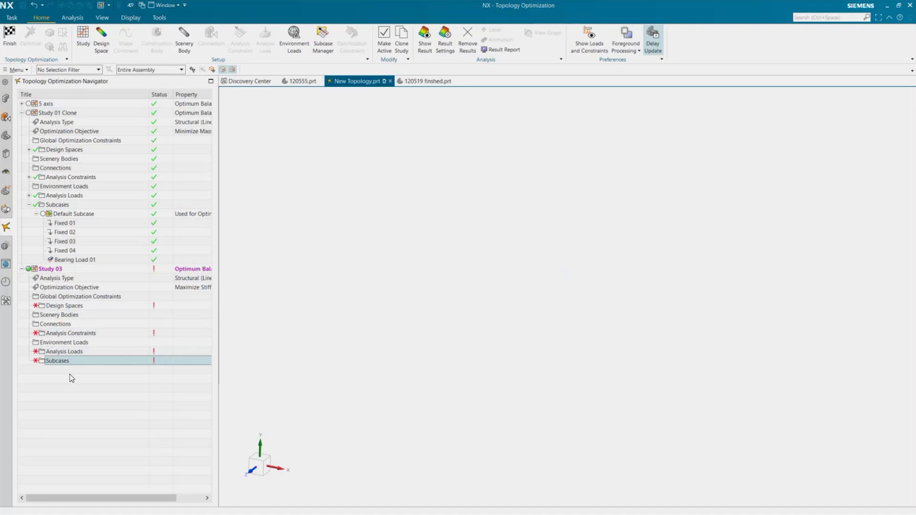
click(58, 269)
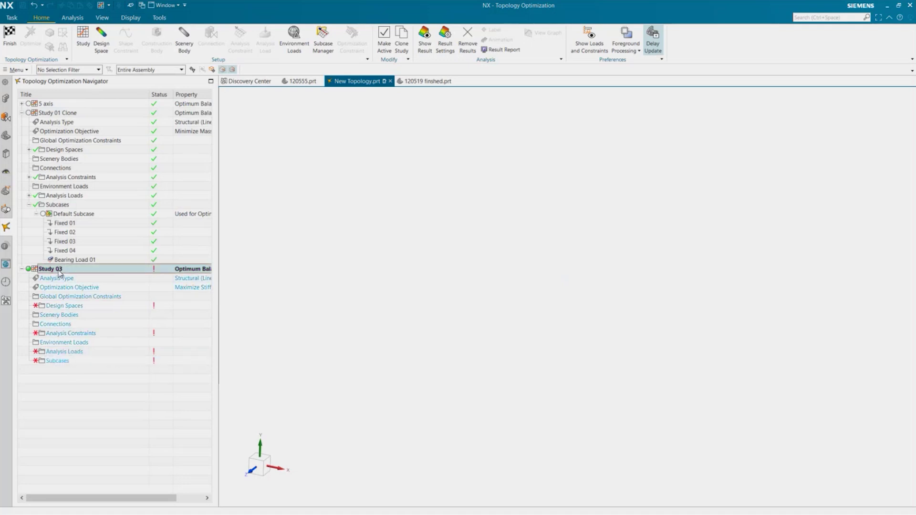
key(Delete)
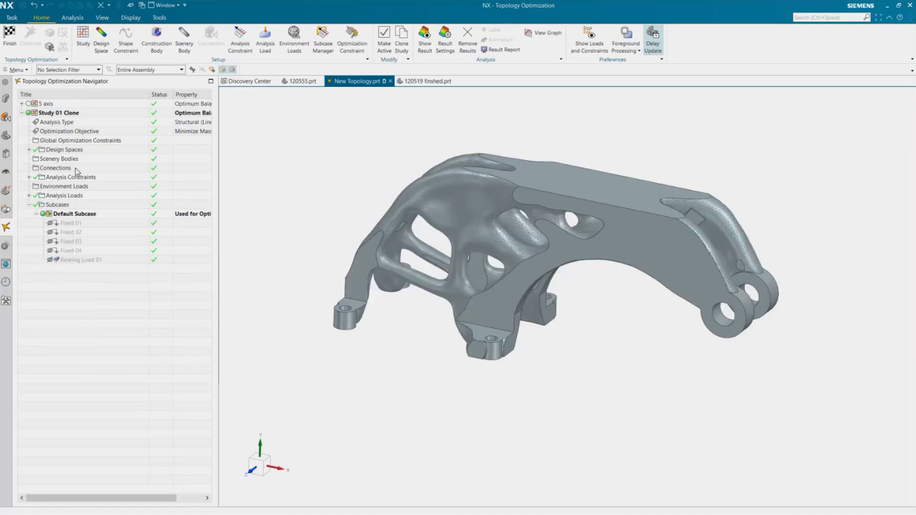
Step: Activate the 5 axis study, expand its contents down to Design Space 01, and show the design space body
click(28, 104)
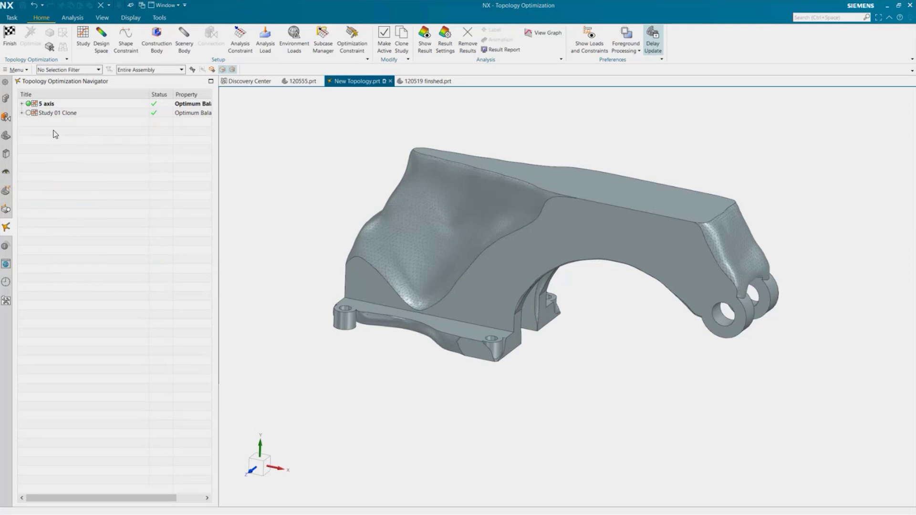
click(21, 104)
click(63, 141)
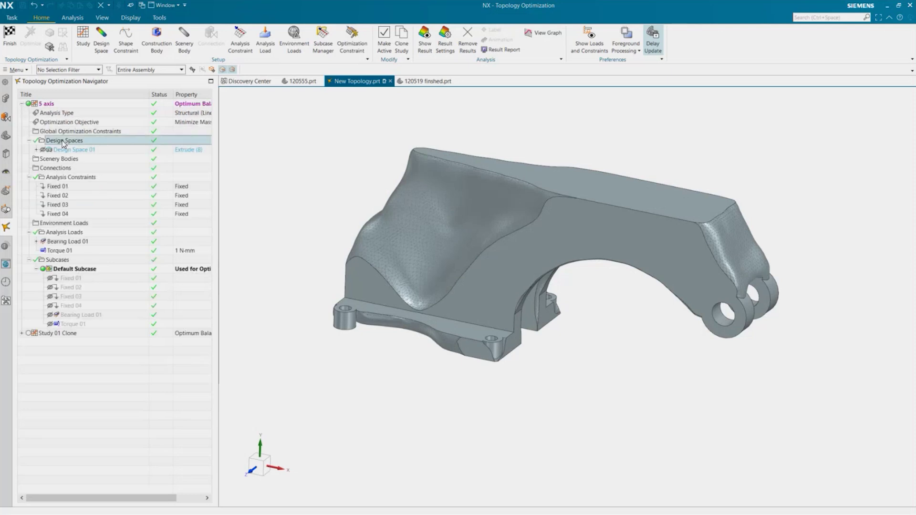
click(35, 150)
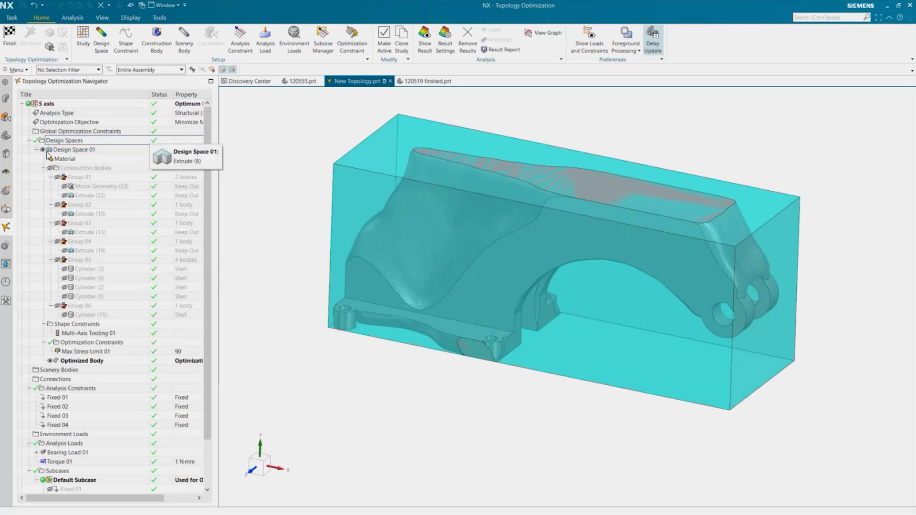
Step: Review the material of Design Space 01 and the available library materials, and cancel without changes
click(80, 150)
double_click(80, 150)
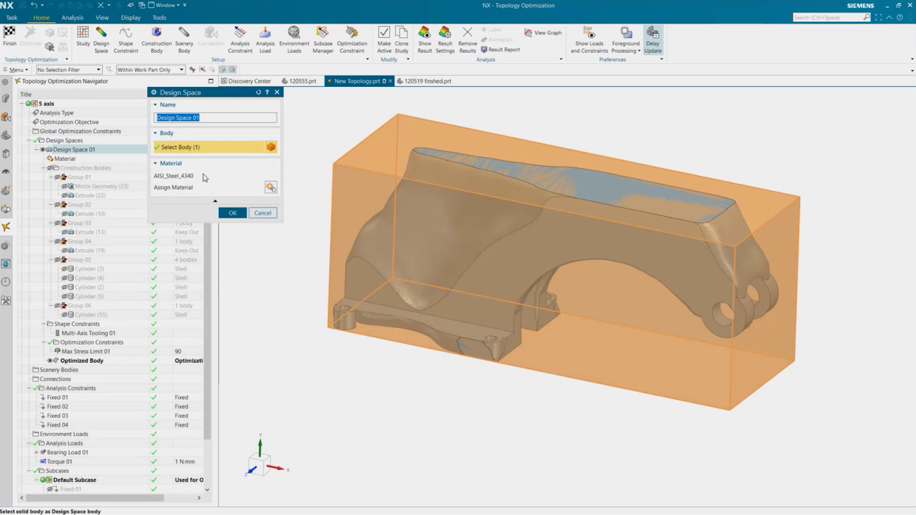
click(268, 187)
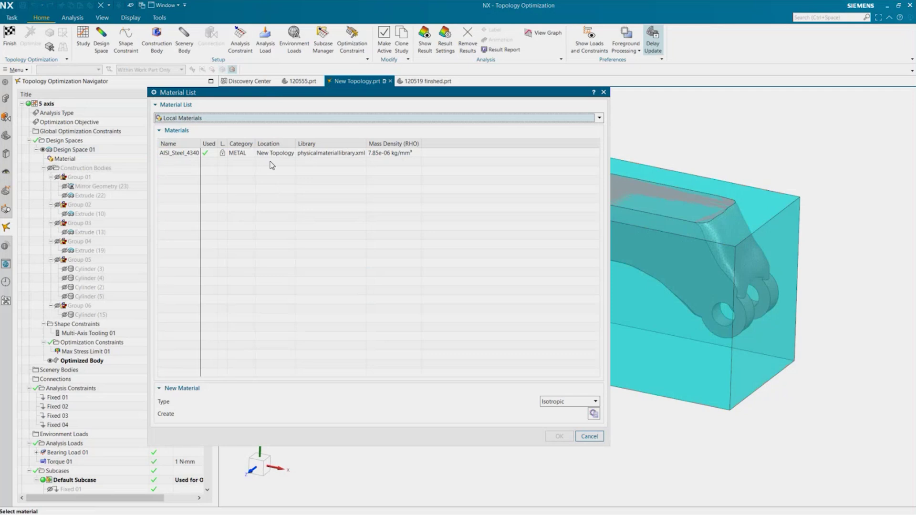
click(250, 119)
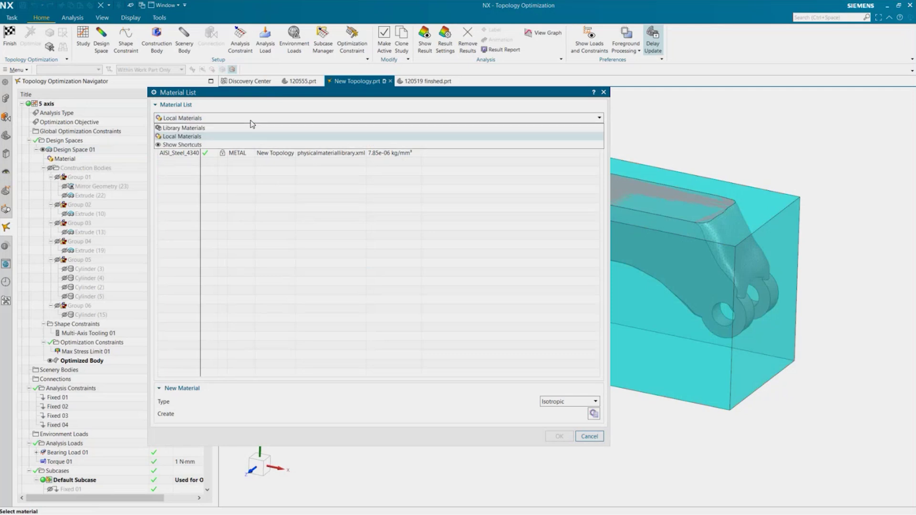
click(206, 128)
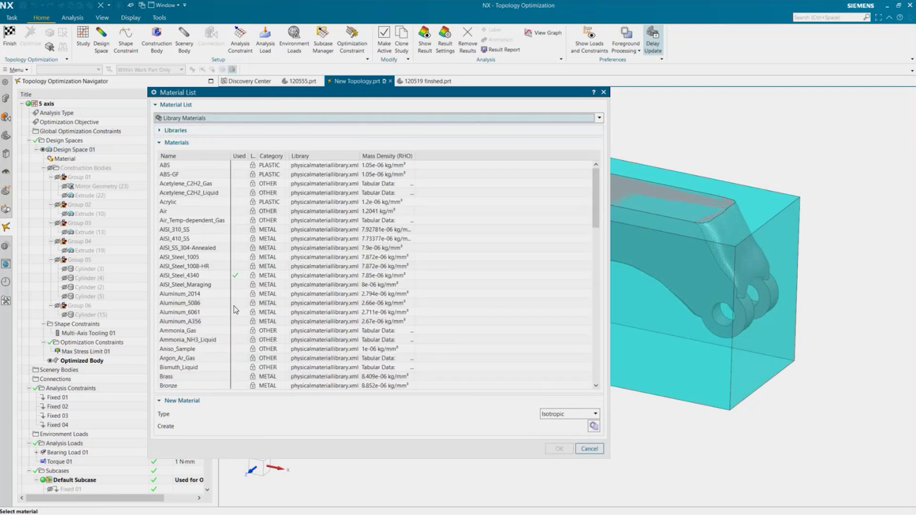
click(588, 449)
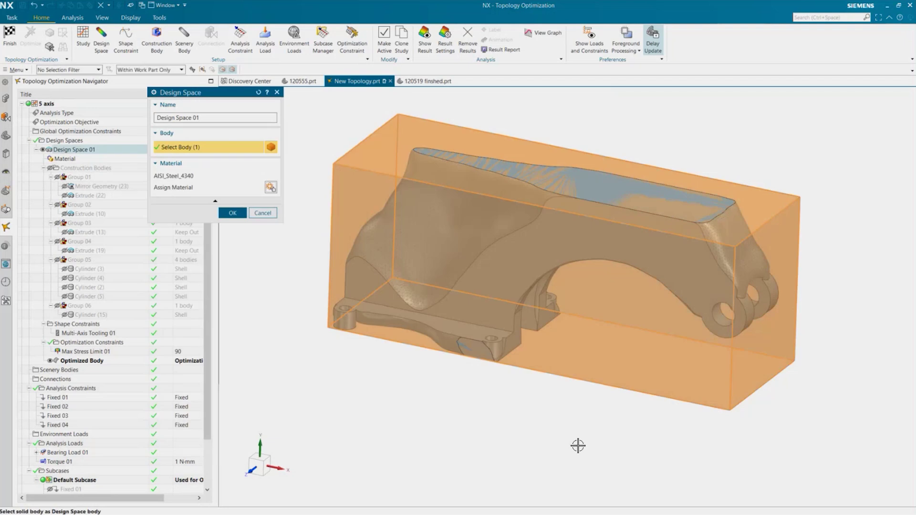
click(268, 216)
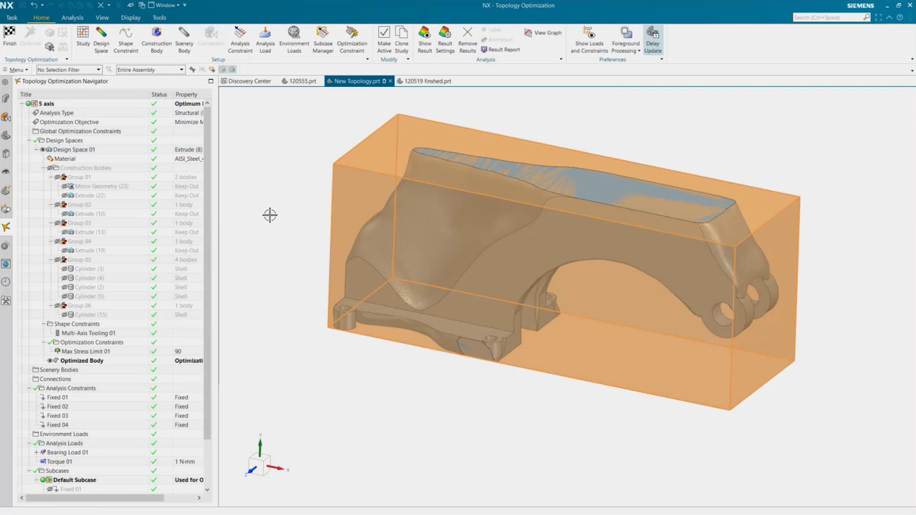
Step: Collapse the construction bodies, shape constraints and optimization constraints of Design Space 01, and hide its body
click(43, 168)
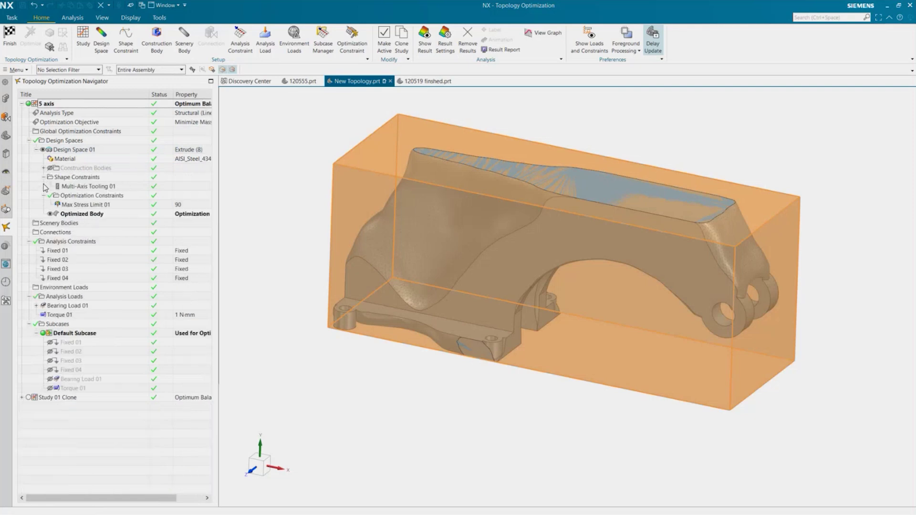
click(44, 177)
click(44, 186)
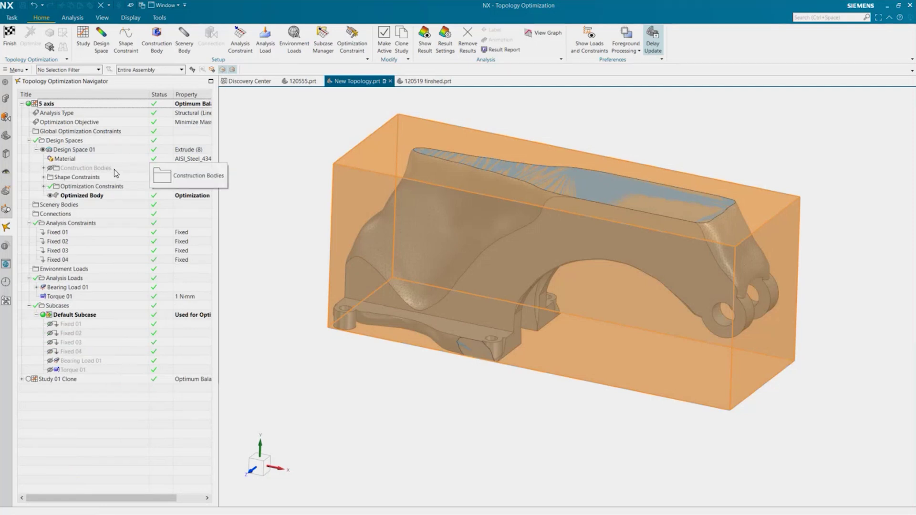
click(42, 149)
Step: Expand the Construction Bodies of Design Space 01, preview them all around the bracket, and hide them again
click(43, 168)
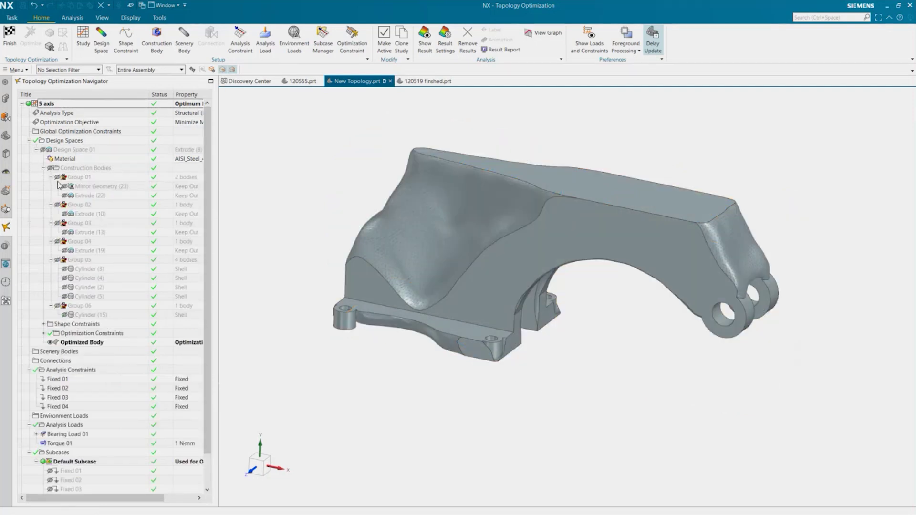
click(50, 169)
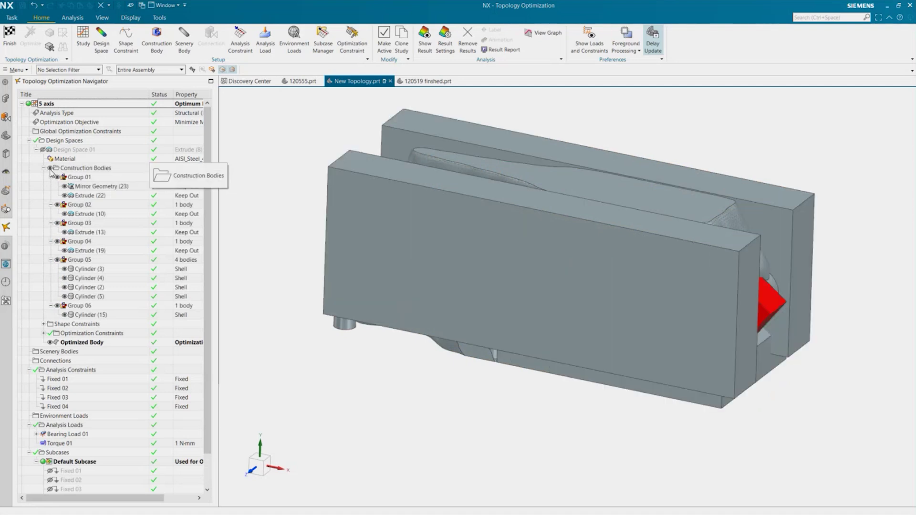
click(50, 169)
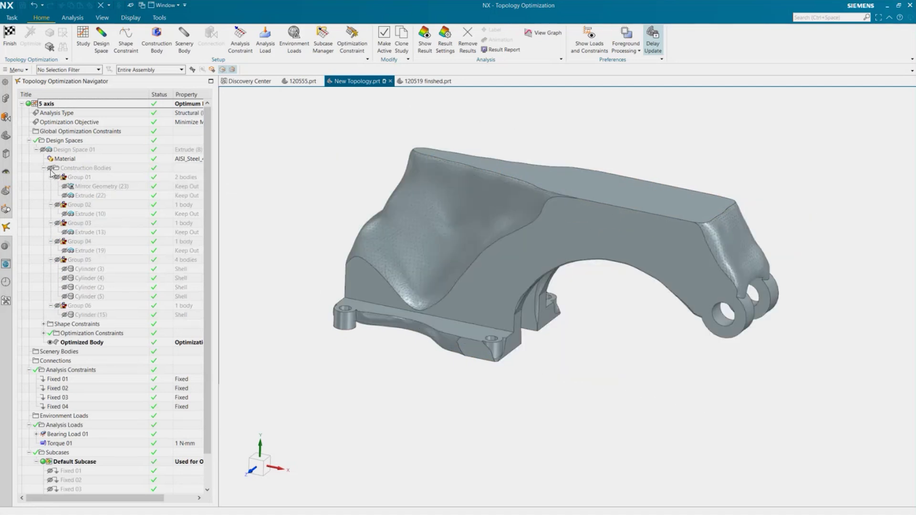
Step: Start a new construction body for Design Space 01, review its Separate and Grouped options, and cancel it
right_click(88, 169)
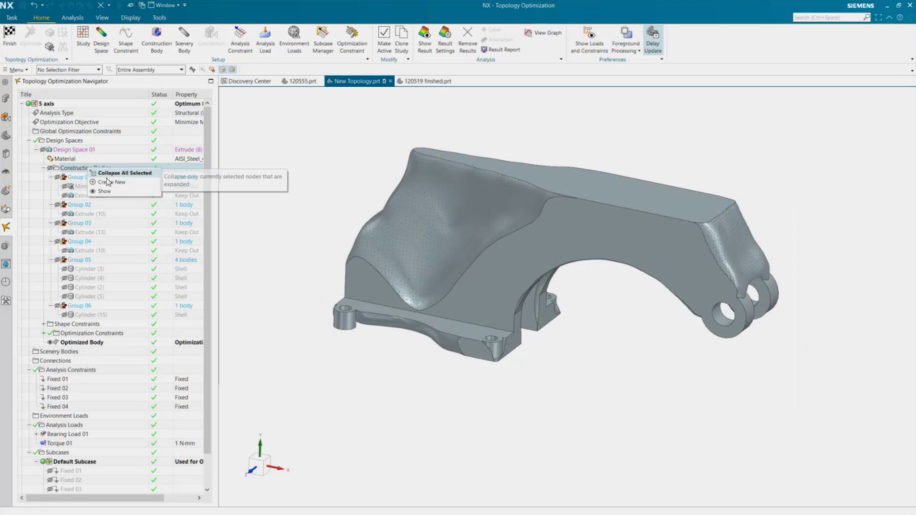
click(108, 182)
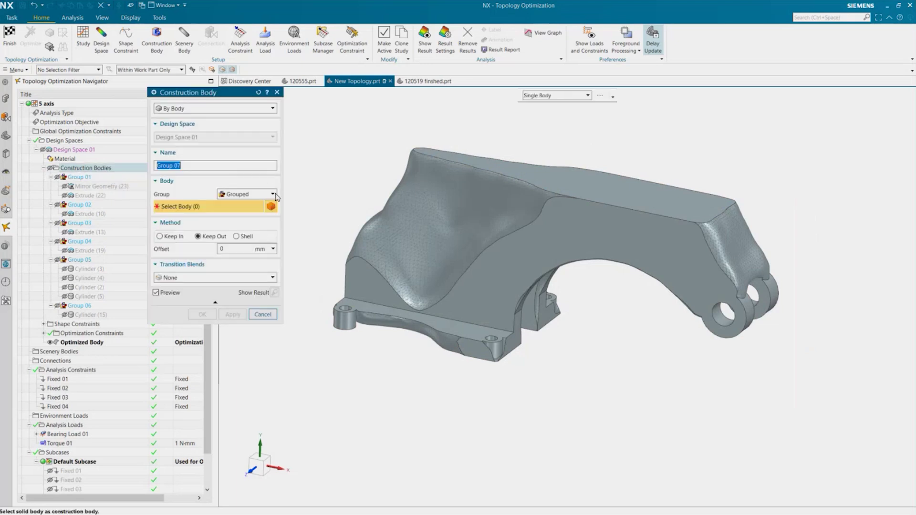
click(275, 193)
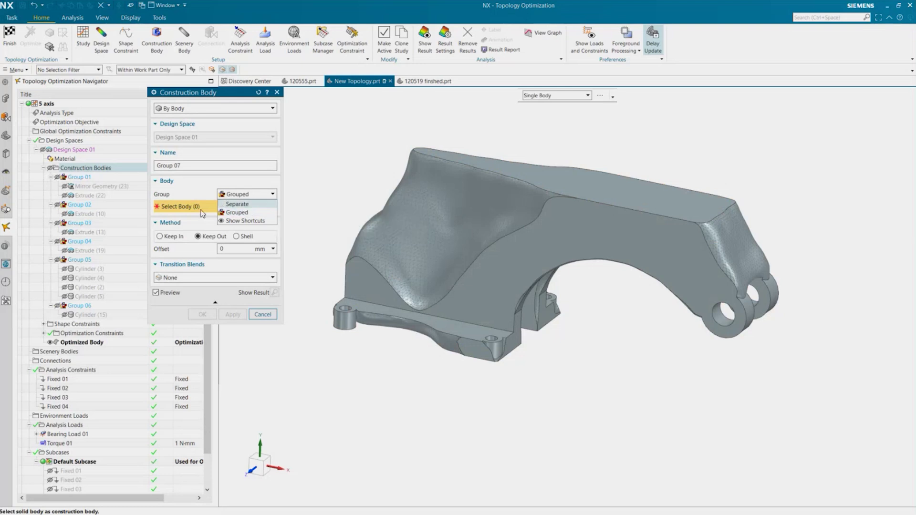
click(262, 314)
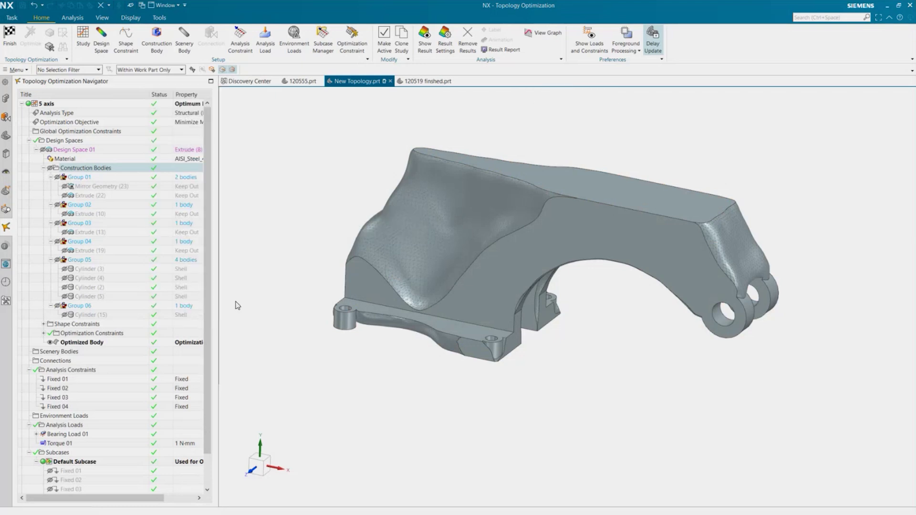
Step: Show the Group 01 keep-out bodies on both sides of the bracket and examine them from an angle
click(58, 177)
middle_drag(522, 381, 491, 396)
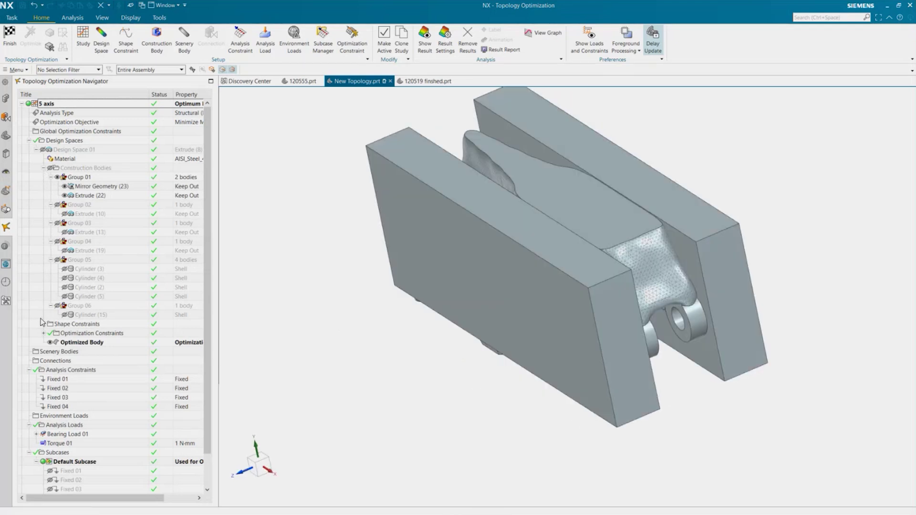
Step: Hide the optimized body and show the original bracket, Body (1), between the two keep-out blocks
click(50, 342)
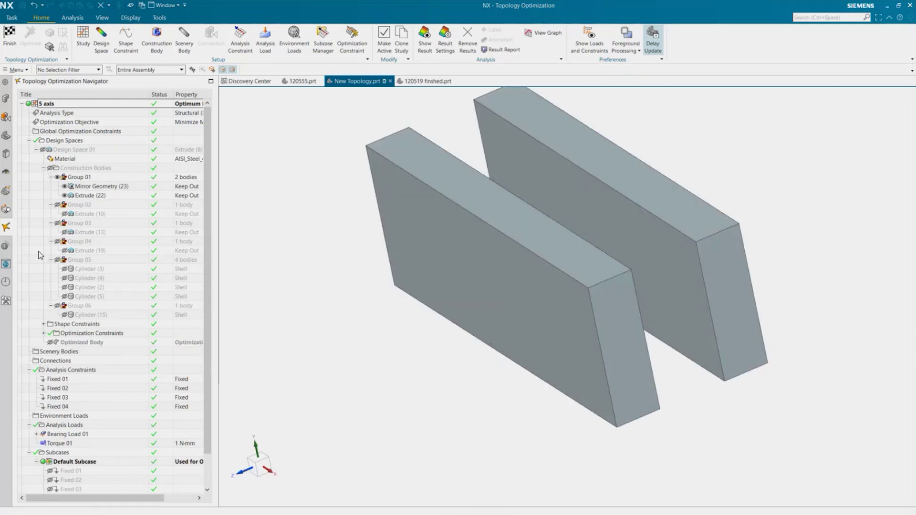
click(5, 136)
click(33, 146)
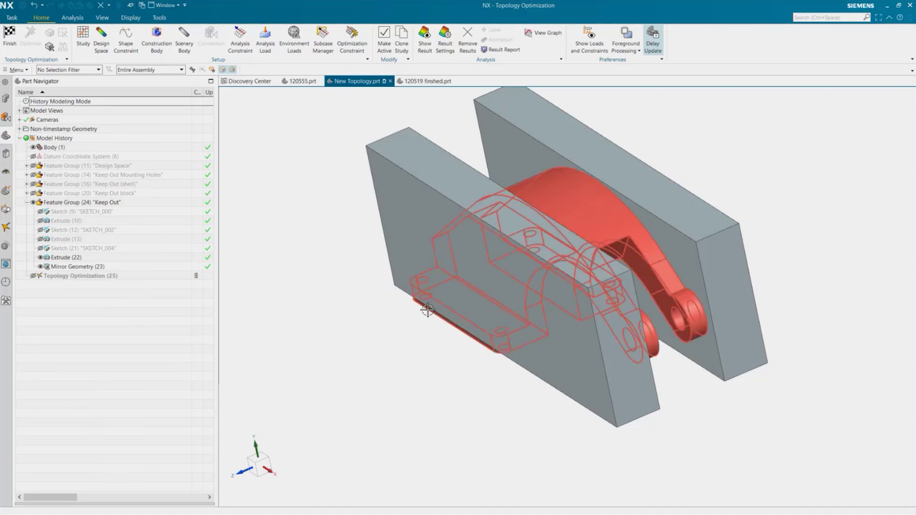
mouse_move(428, 310)
middle_down()
mouse_move(392, 280)
mouse_move(419, 305)
middle_up()
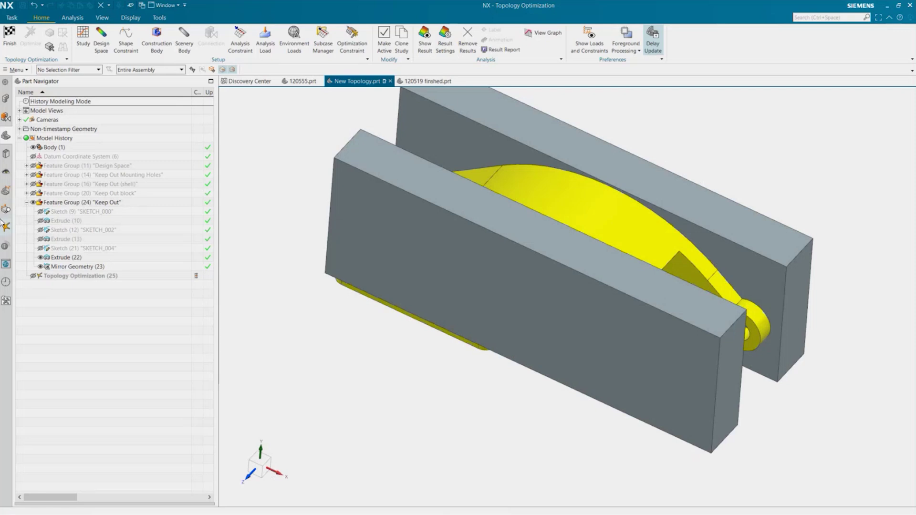
Step: Review the construction body settings of Group 01 in the study, cancel without changes, and hide the group
click(6, 227)
click(80, 177)
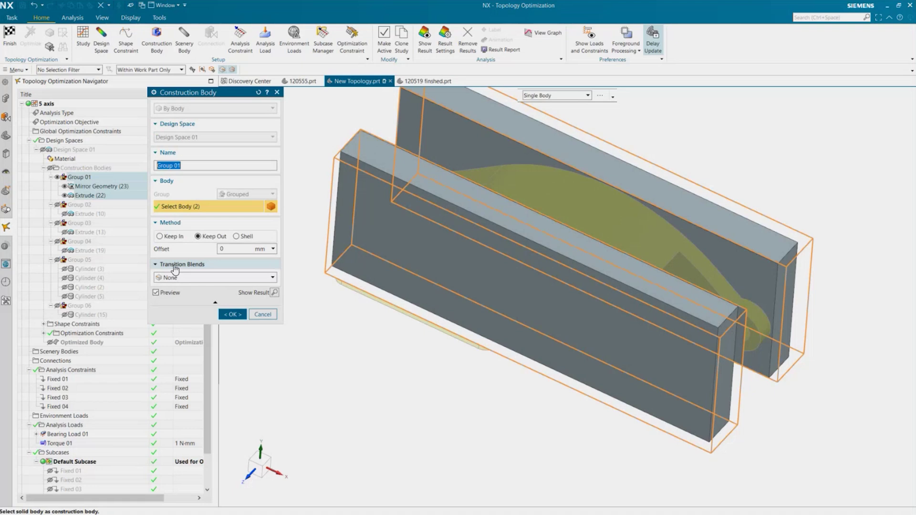
click(263, 314)
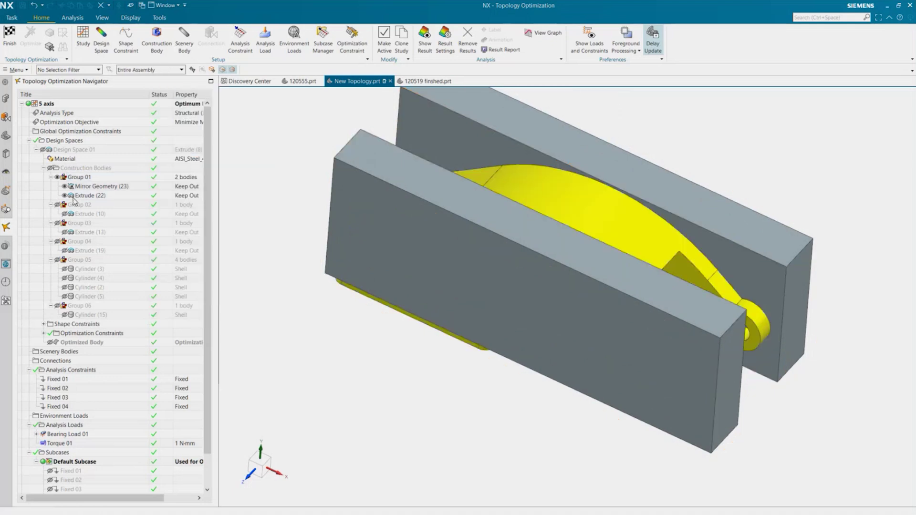
click(58, 178)
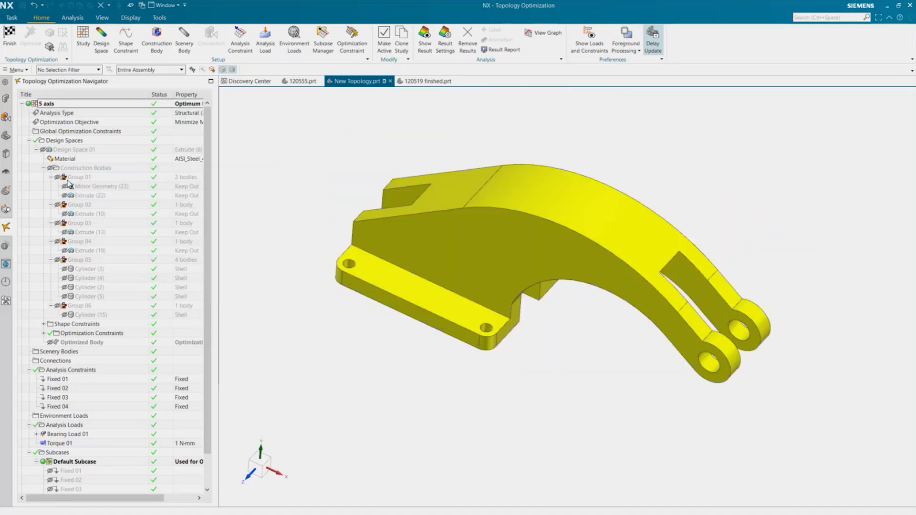
Step: Preview the keep-out bodies of Group 02, Group 03 and Group 04 one after another on the bracket, hiding each again
click(58, 205)
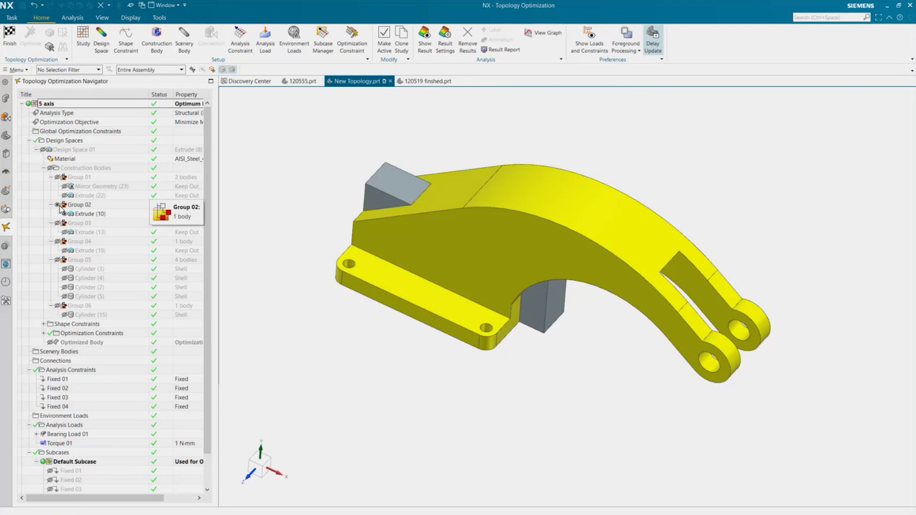
click(58, 205)
click(57, 223)
click(57, 223)
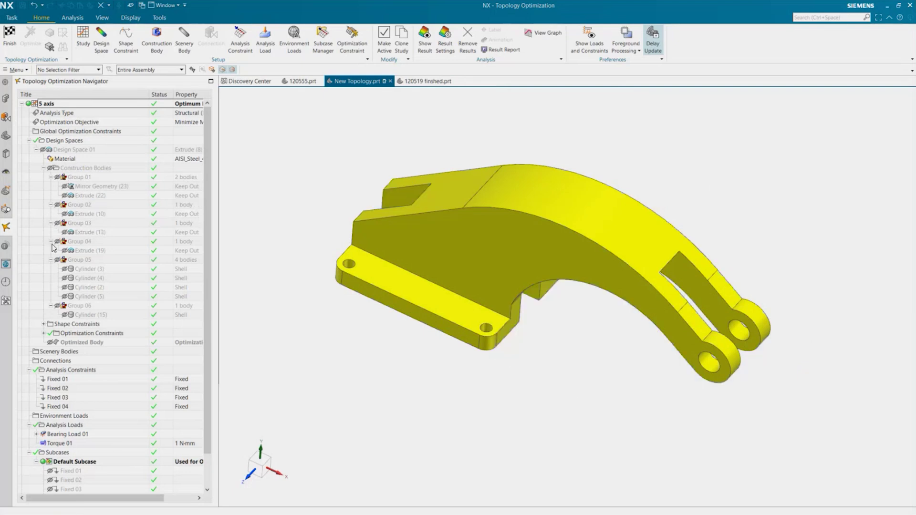
click(57, 241)
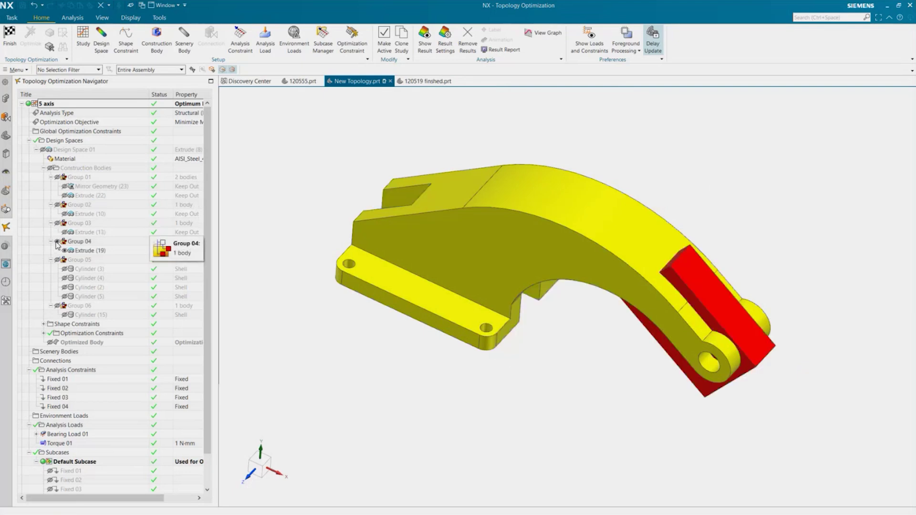
click(58, 242)
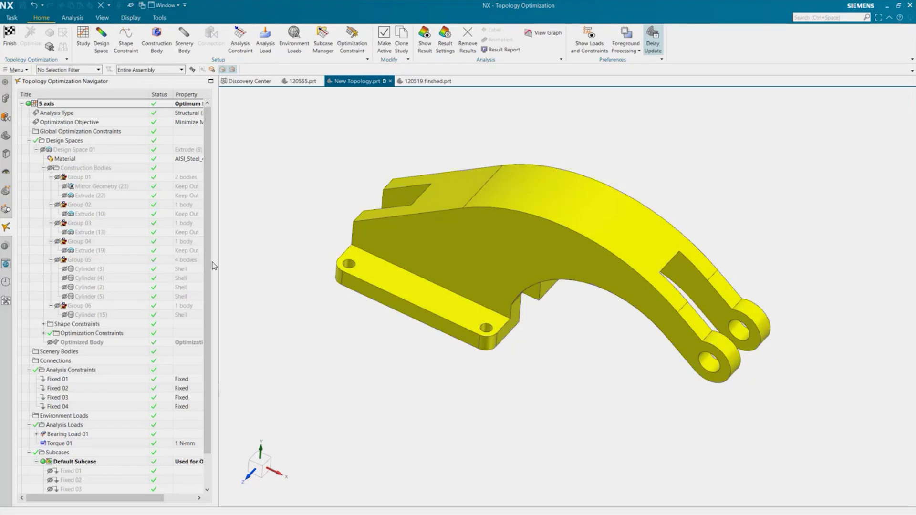
Step: Widen the study tree and show Group 05, review its shell settings for the mounting-hole cylinders, and hide it again
drag(217, 266, 267, 251)
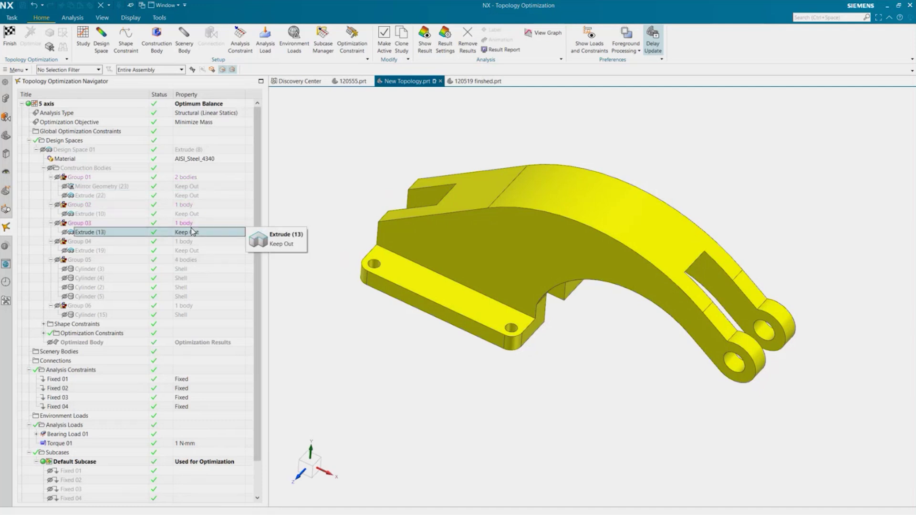
click(58, 260)
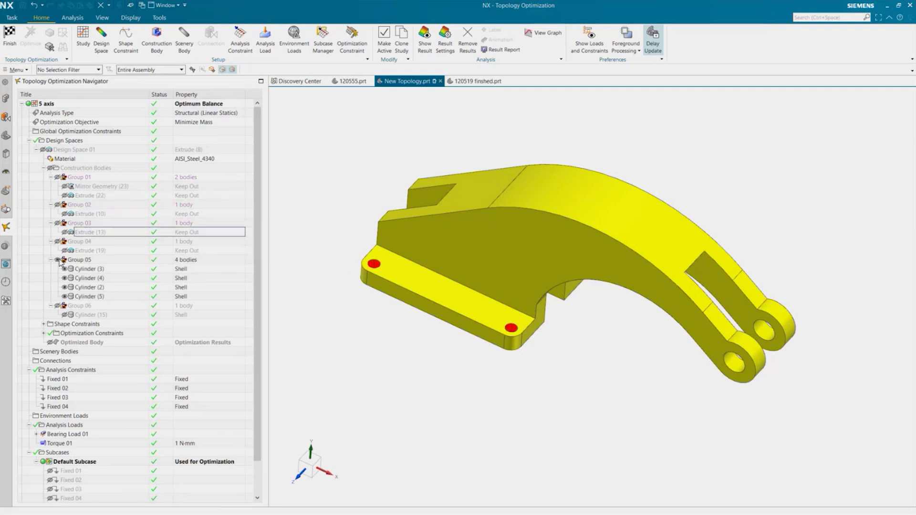
double_click(89, 261)
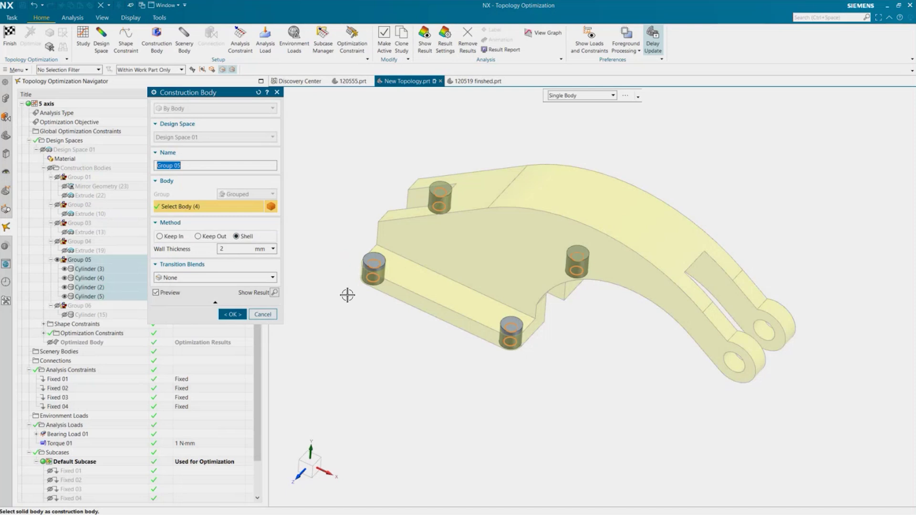
click(260, 315)
click(57, 259)
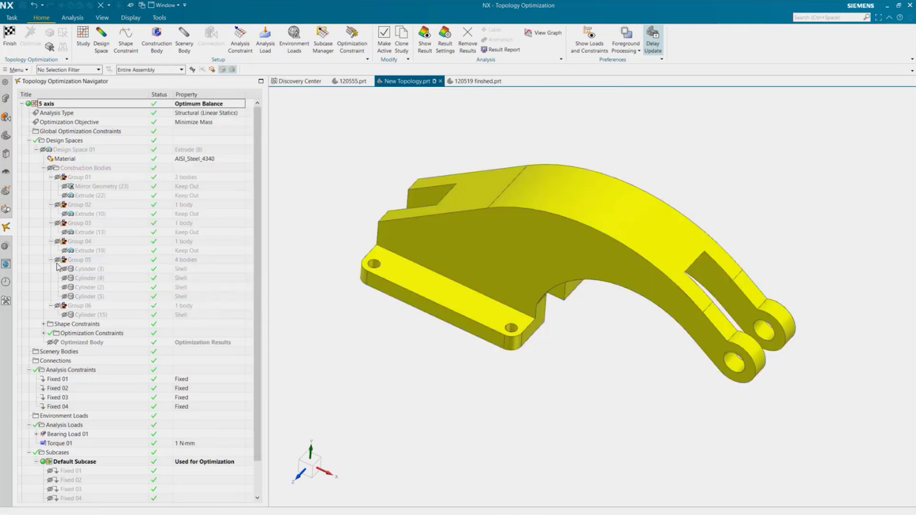
Step: Preview Group 06 at the bracket's pin holes, review its shell settings without changes, and collapse the Construction Bodies
click(57, 306)
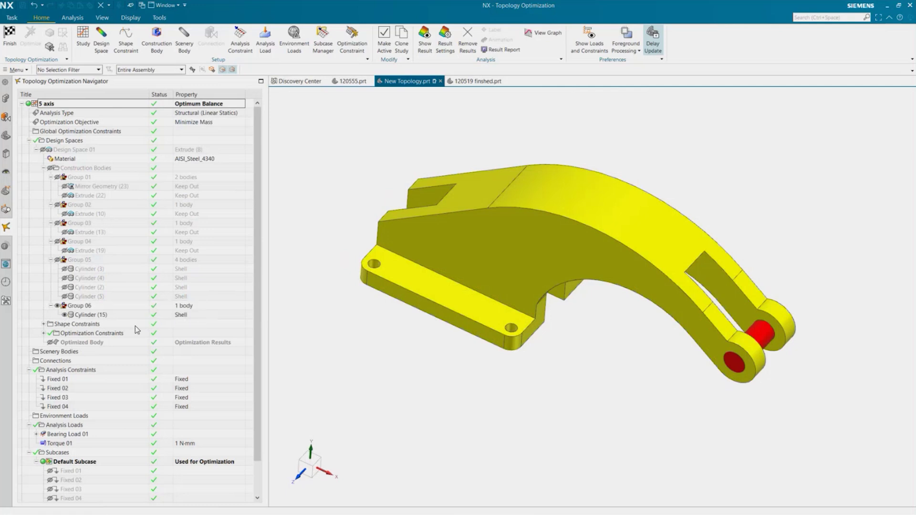
click(57, 305)
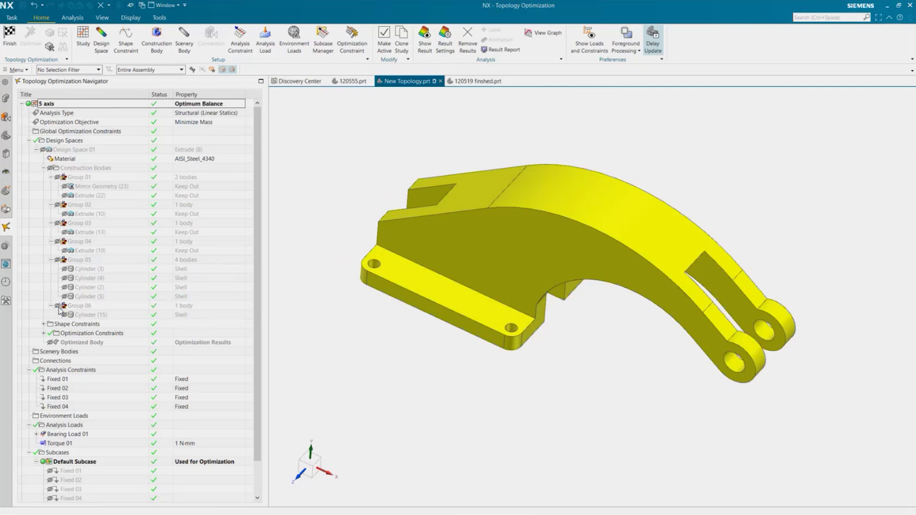
click(44, 168)
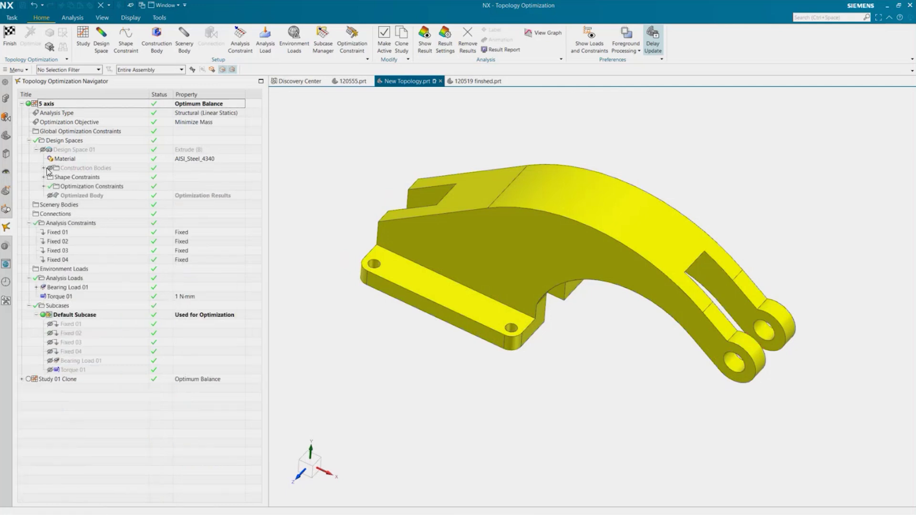
click(44, 168)
click(86, 316)
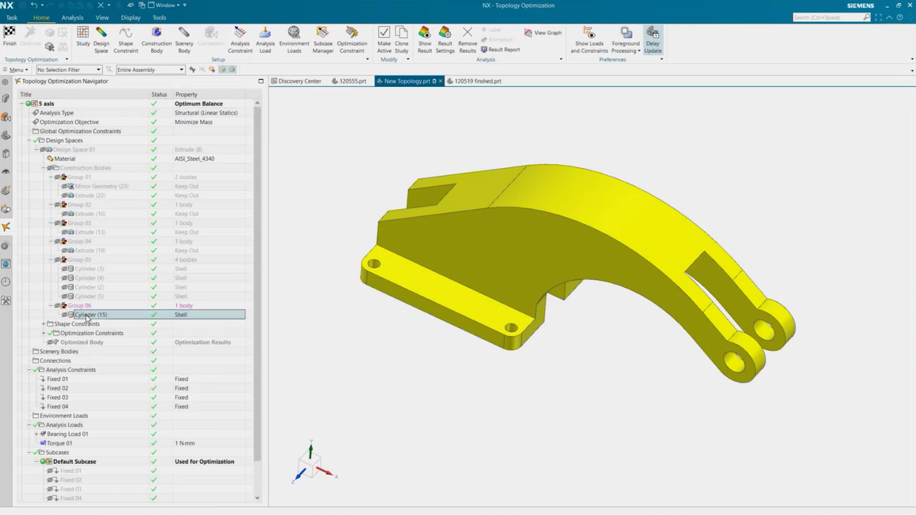
double_click(80, 315)
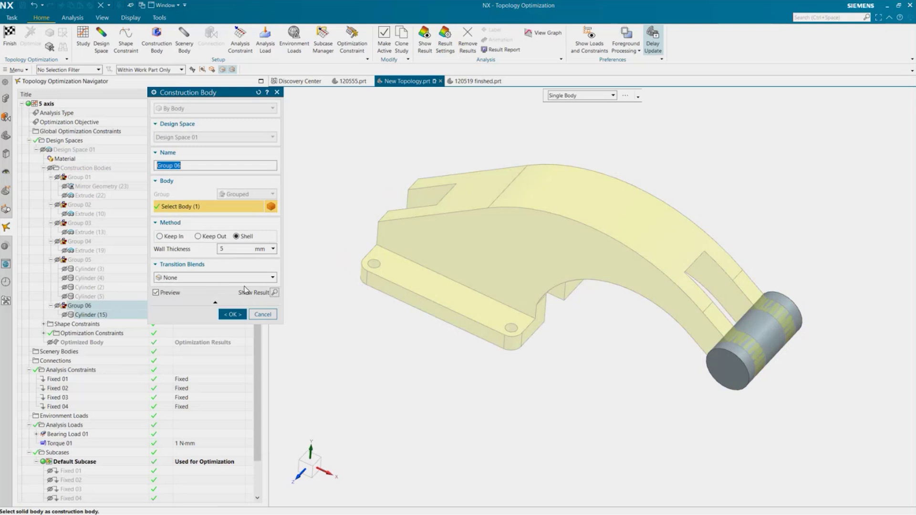
click(263, 314)
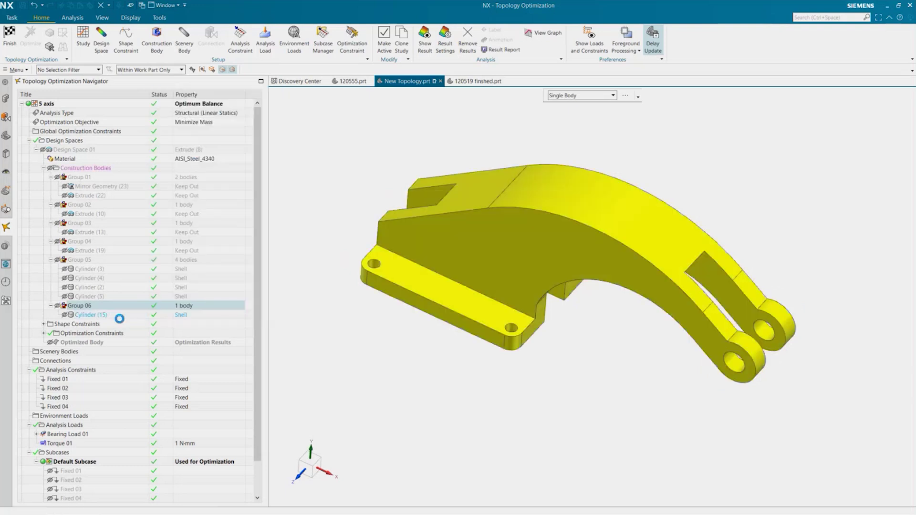
click(44, 168)
Step: Expand the Shape Constraints of Design Space 01 and start a new one to review the available constraint types
click(74, 176)
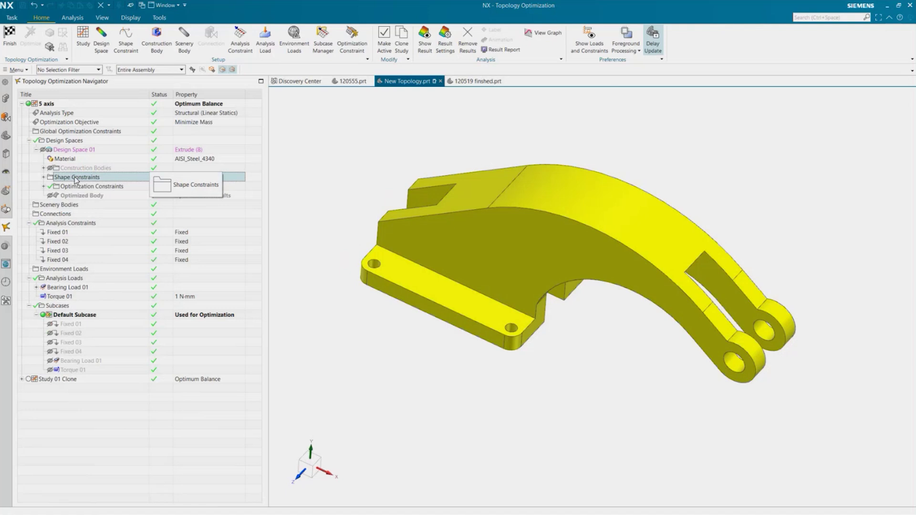
click(44, 177)
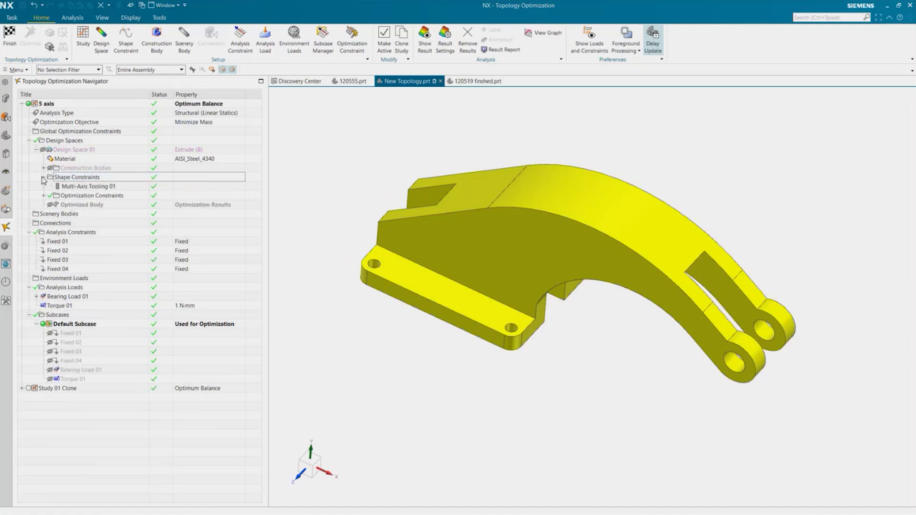
click(88, 181)
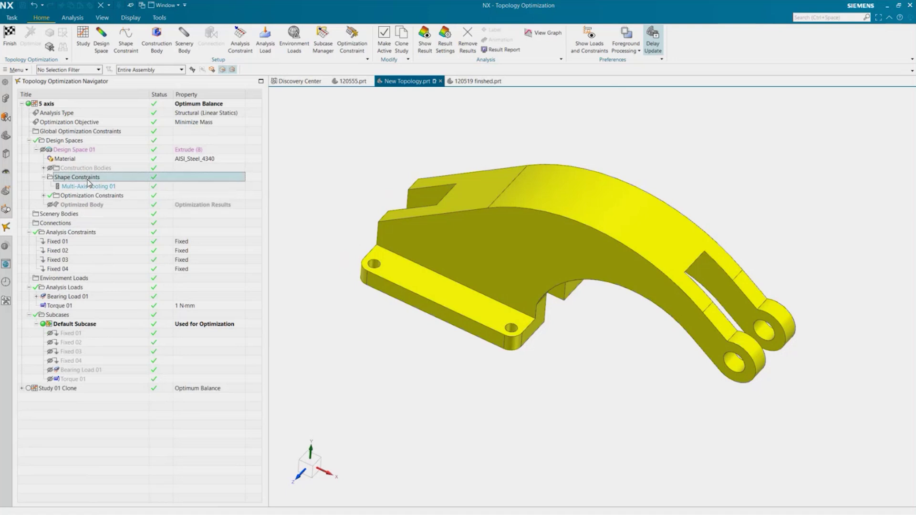
right_click(89, 181)
click(102, 195)
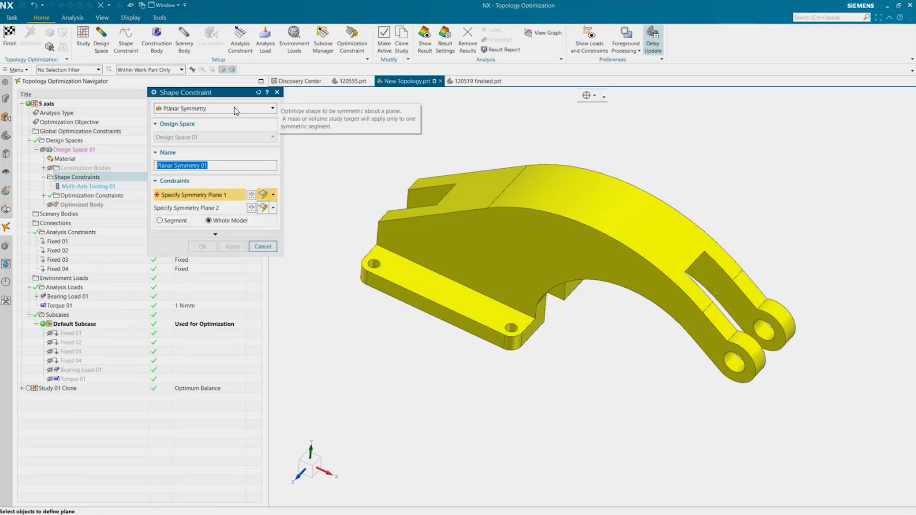
click(235, 111)
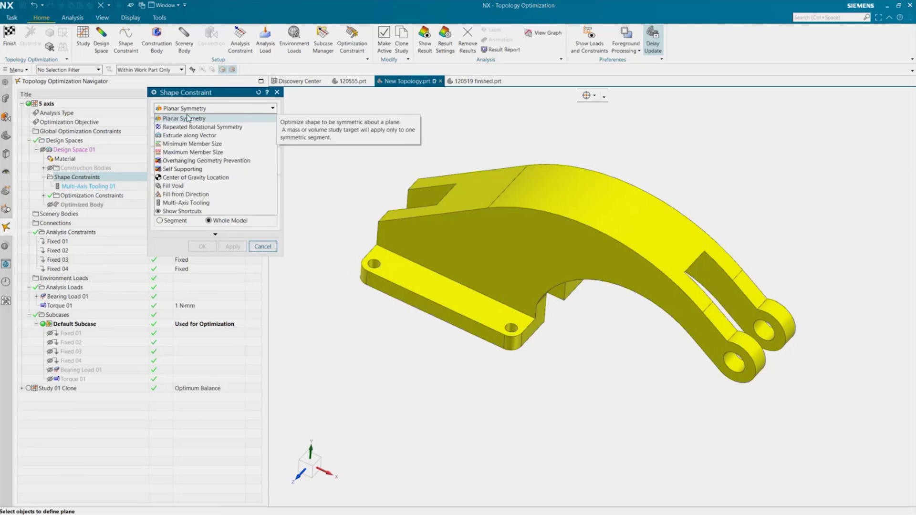
Step: Choose Multi-Axis Tooling, review its machining and tool size options, cancel the new constraint, and collapse the Shape Constraints
click(181, 203)
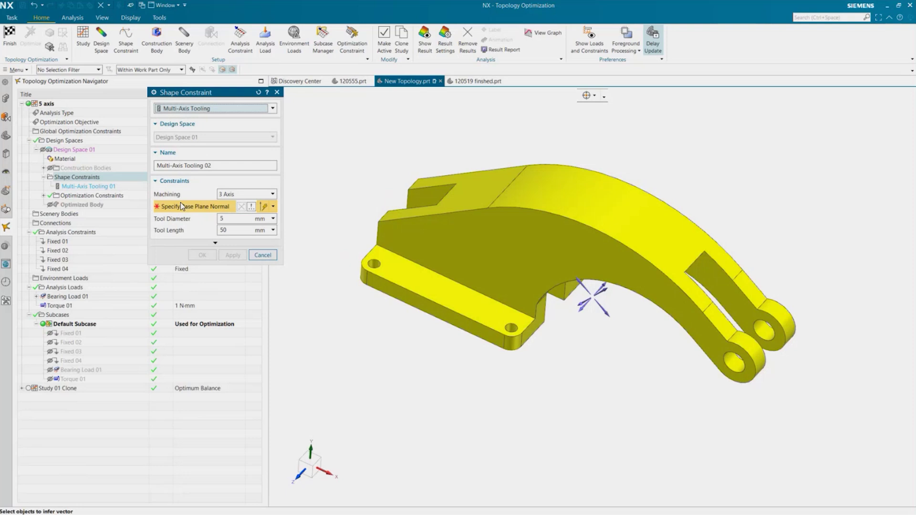
click(242, 194)
click(241, 194)
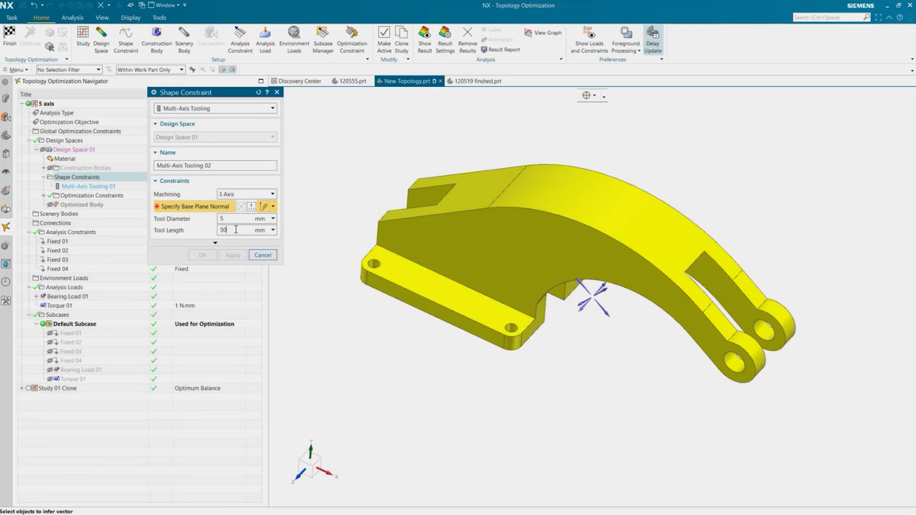
click(262, 255)
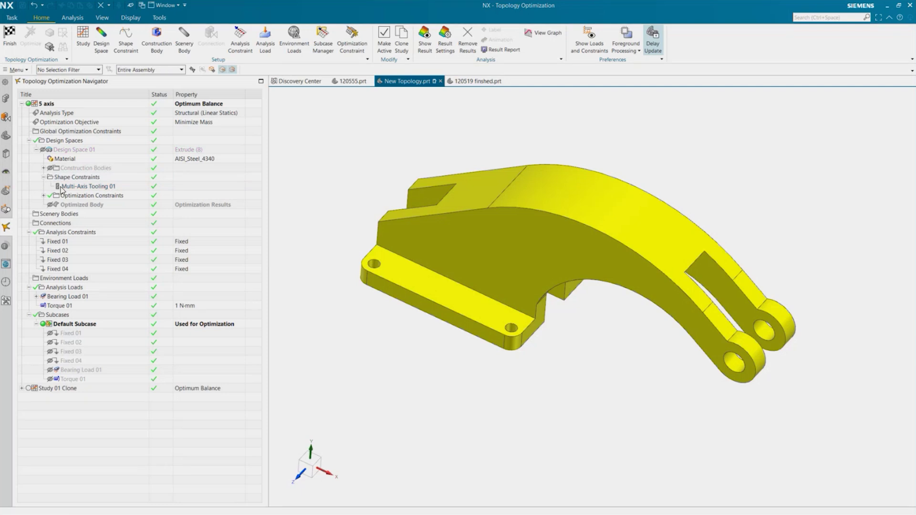
click(43, 177)
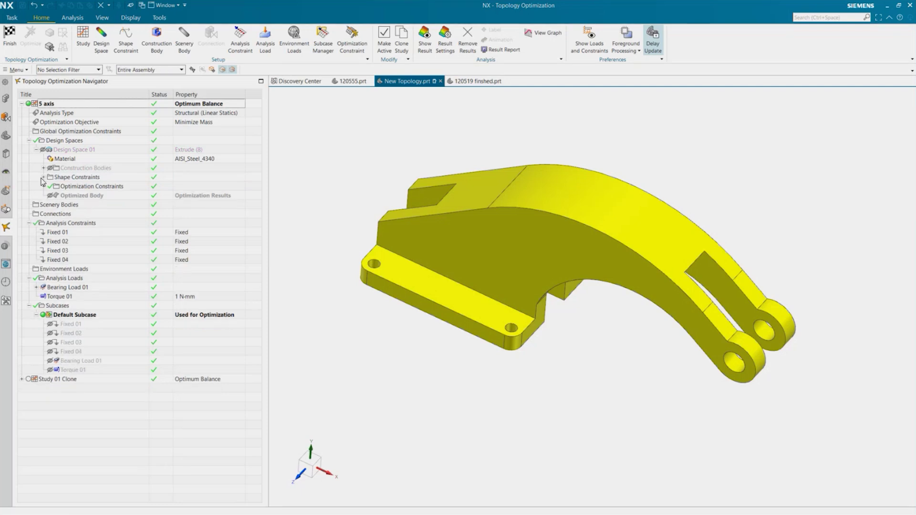
Step: Expand the Optimization Constraints of Design Space 01, examine Max Stress Limit 01, and collapse them again
click(44, 186)
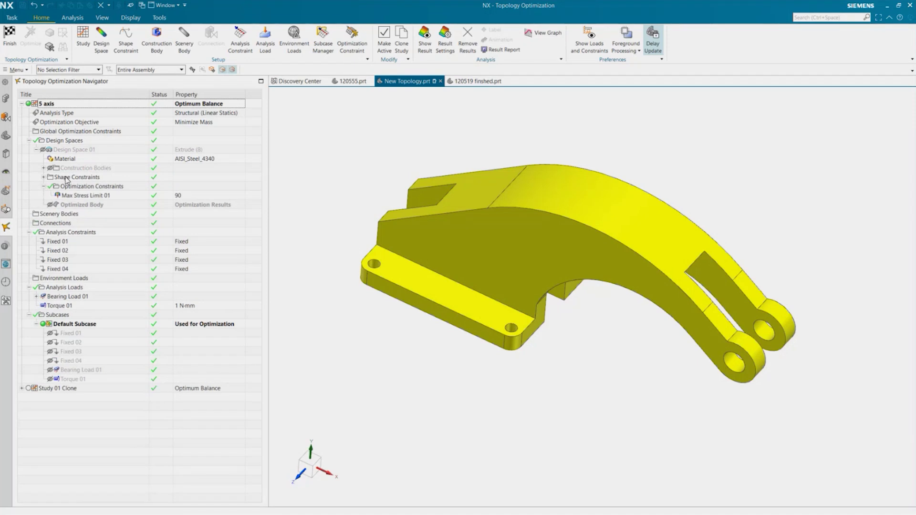
click(83, 197)
click(94, 195)
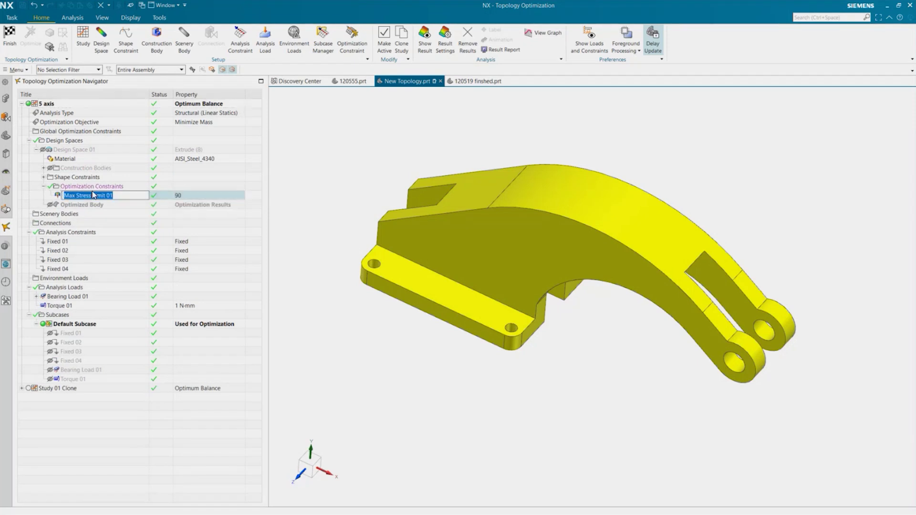
click(92, 189)
key(Left)
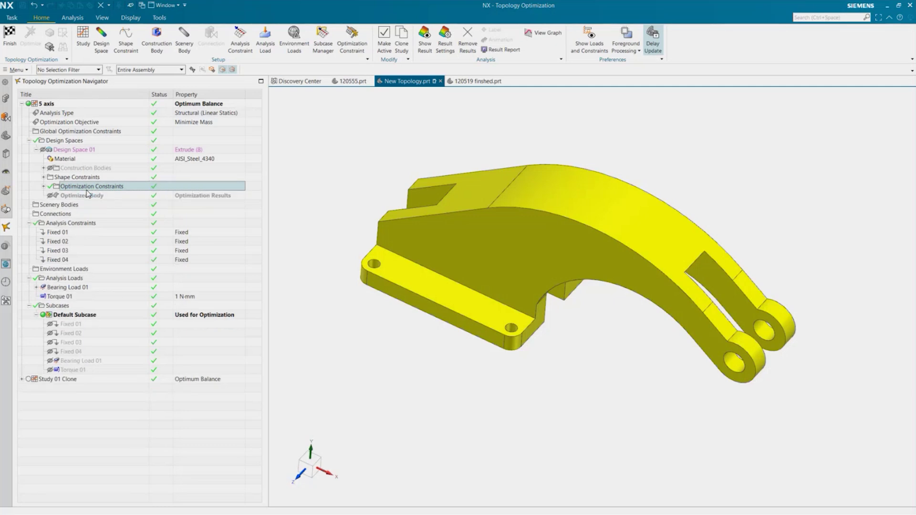
Step: Start a new analysis constraint, review the available constraint types, and cancel it
click(74, 223)
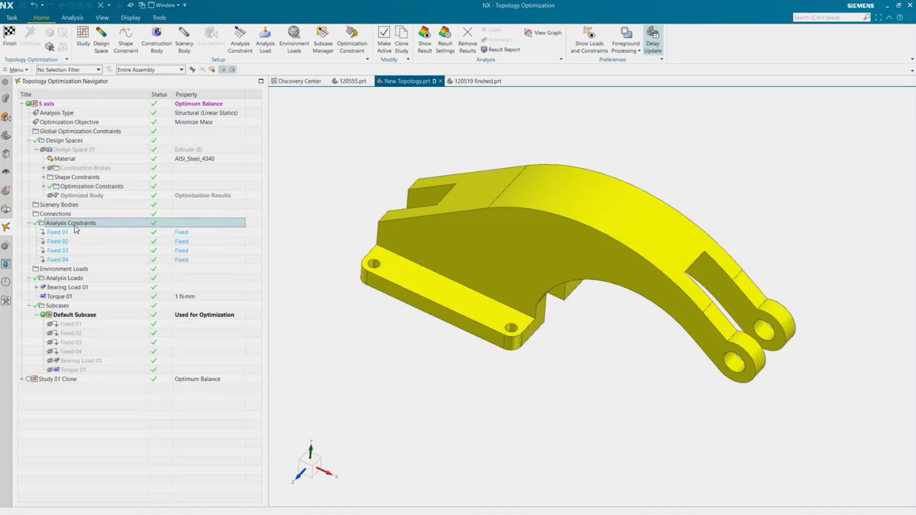
right_click(75, 227)
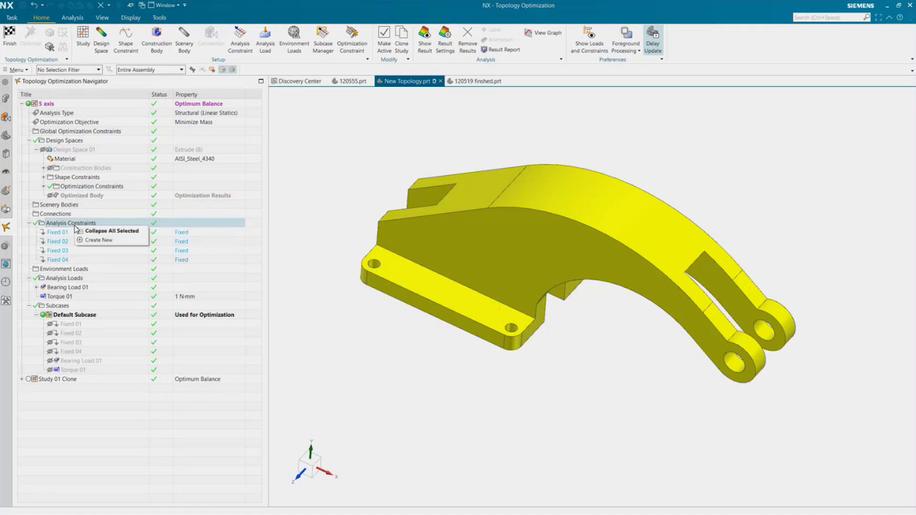
click(97, 240)
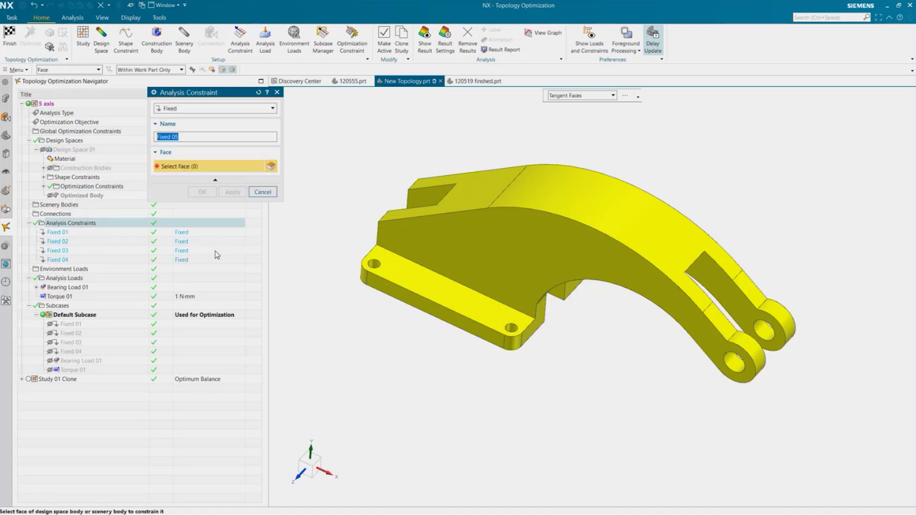
click(199, 109)
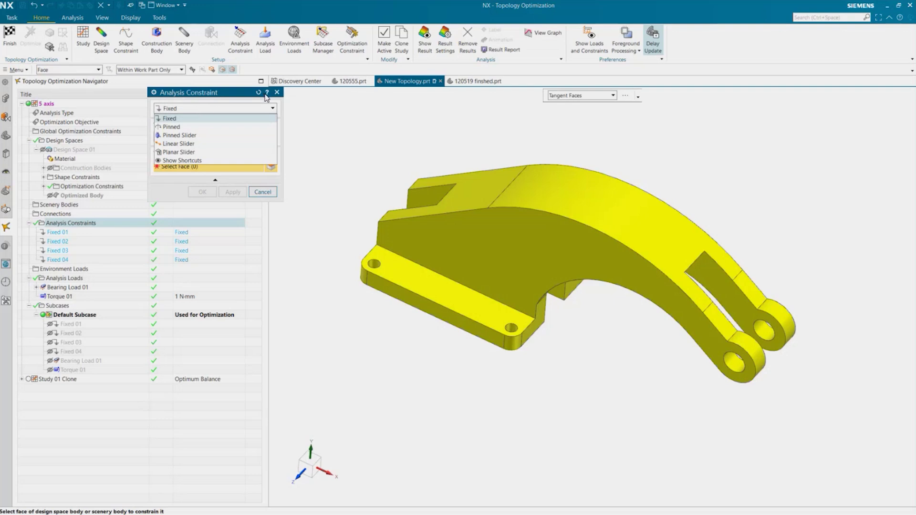
click(268, 195)
click(267, 194)
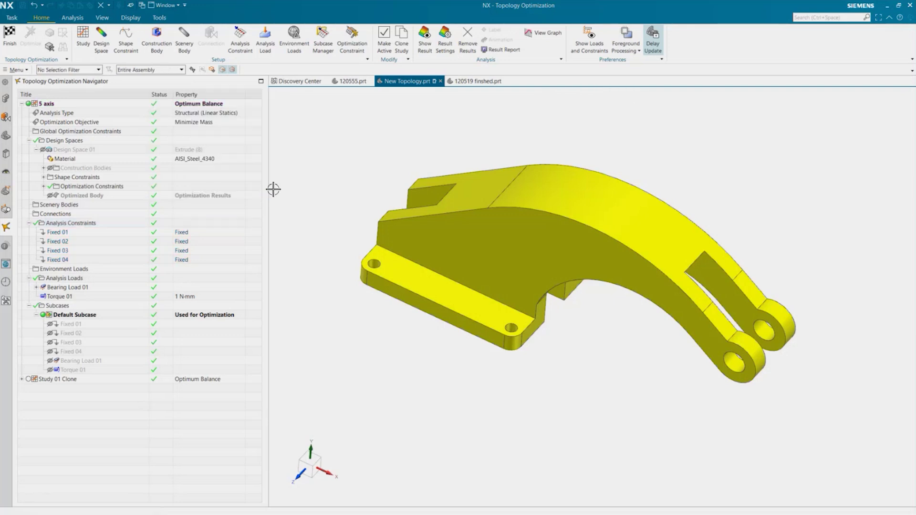
Step: Open the Fixed 02 analysis constraint for review and close it without changes
click(62, 242)
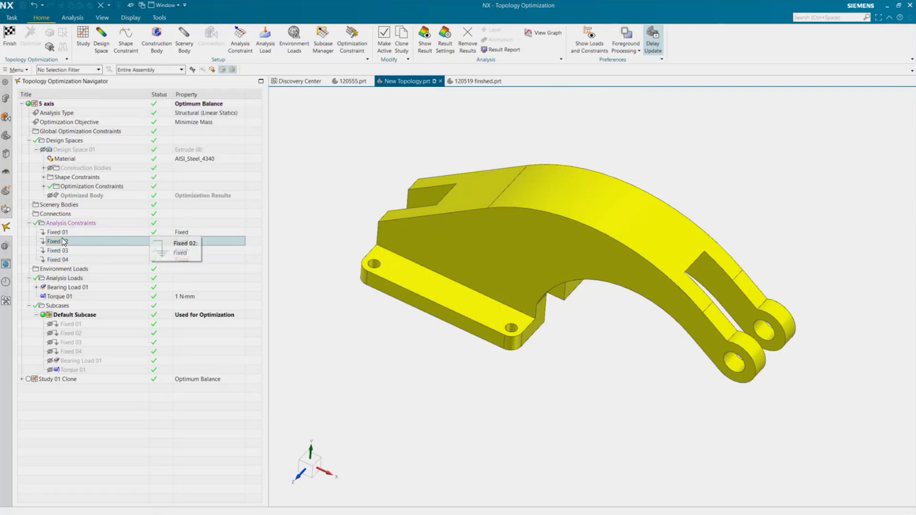
double_click(62, 242)
click(268, 192)
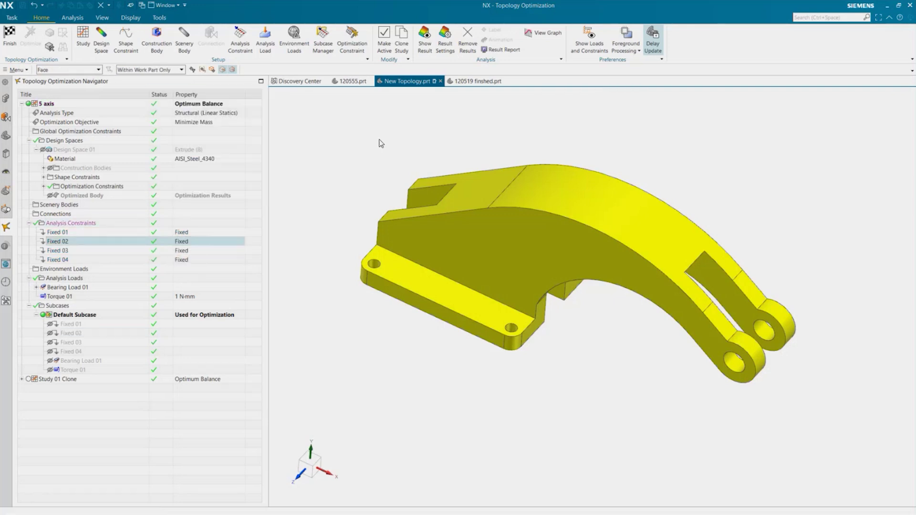
Step: Turn on the display of loads and constraints and hide the bracket body so only their symbols remain
click(600, 49)
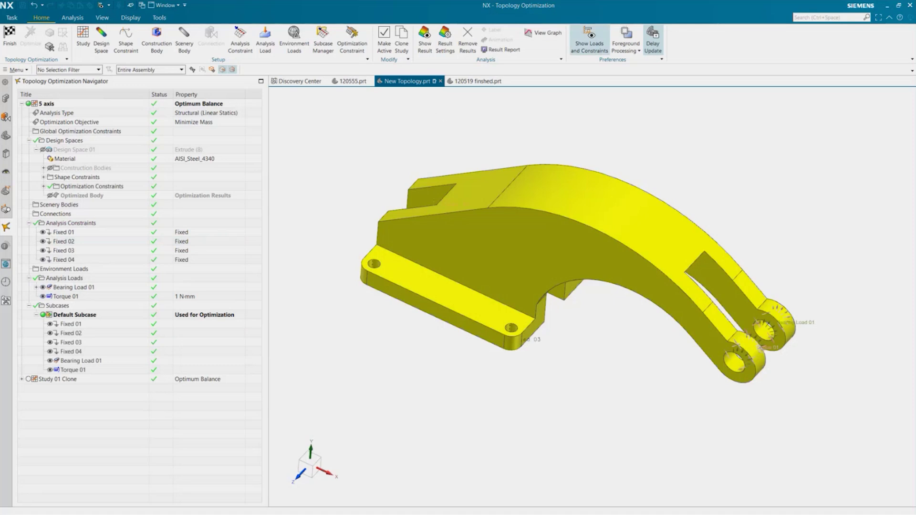
middle_drag(676, 382, 665, 359)
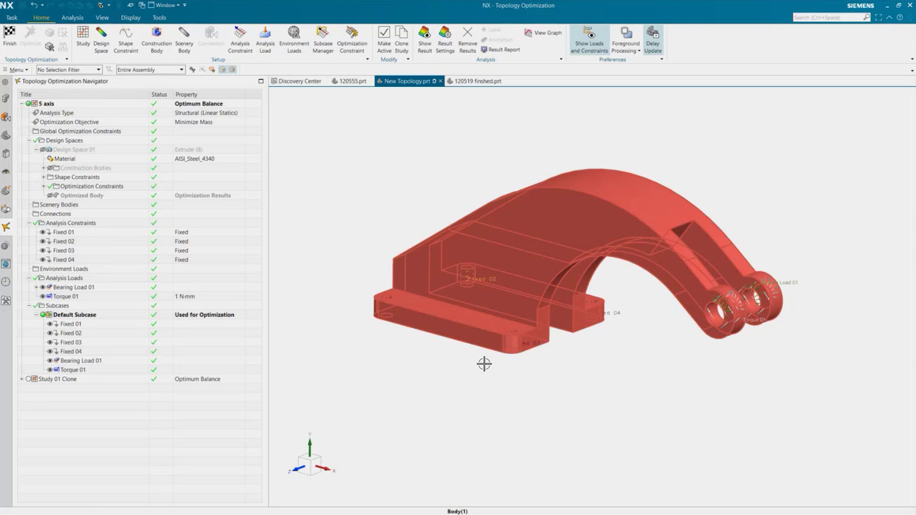
click(500, 269)
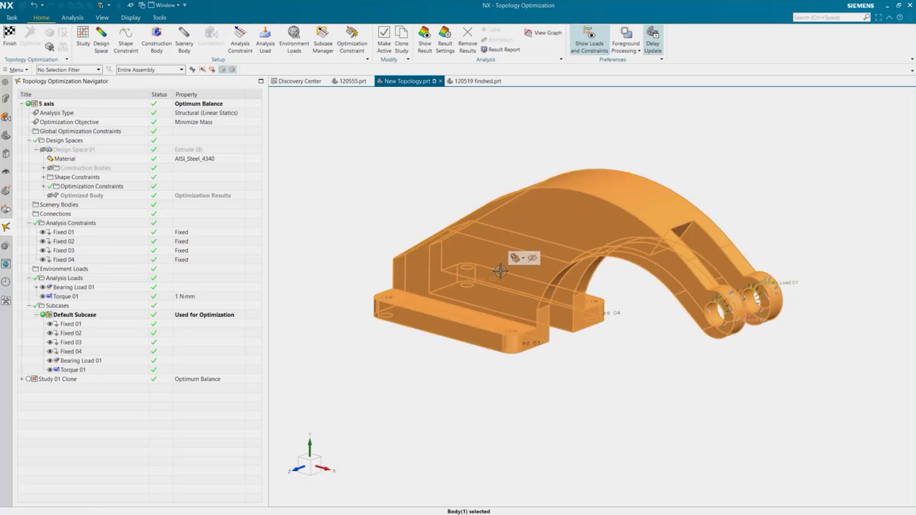
key(ctrl+b)
middle_drag(441, 364, 406, 367)
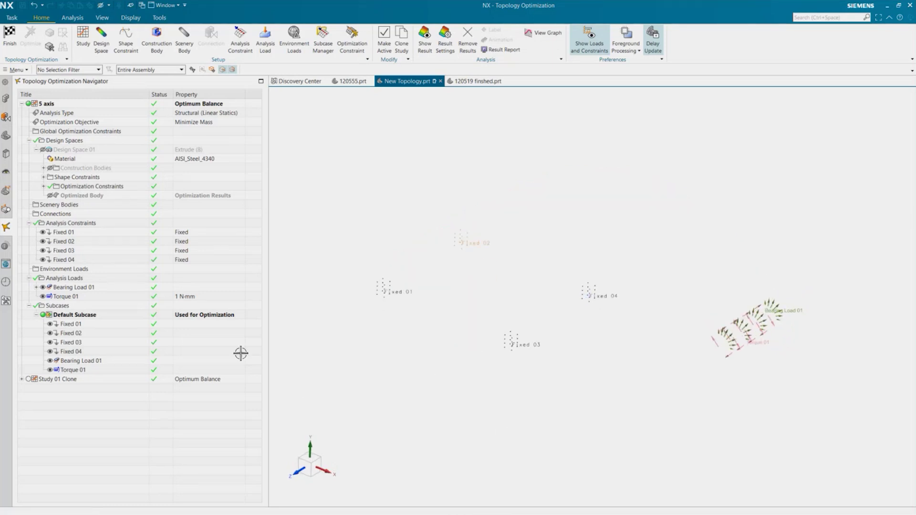
Step: Open the Fixed 01 constraint and show the four Group 05 shell cylinders to compare them with the fixed constraint locations
click(56, 231)
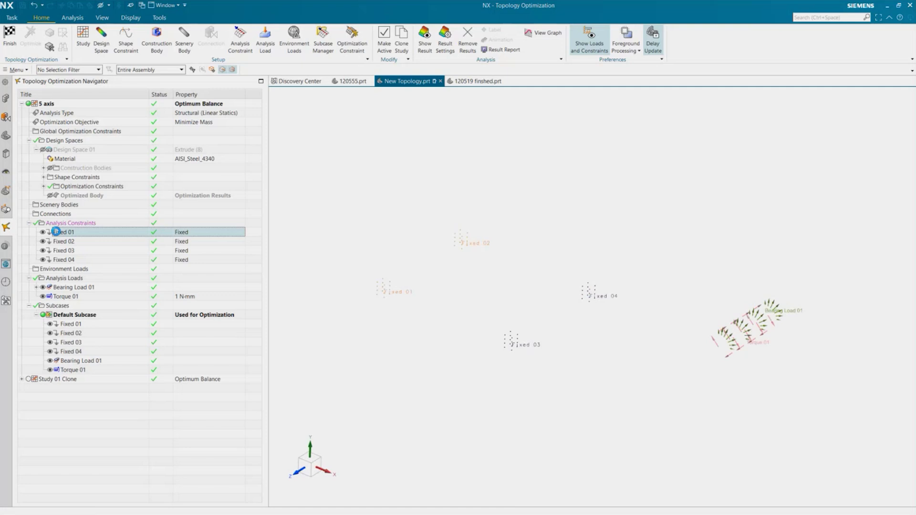
double_click(56, 232)
click(44, 169)
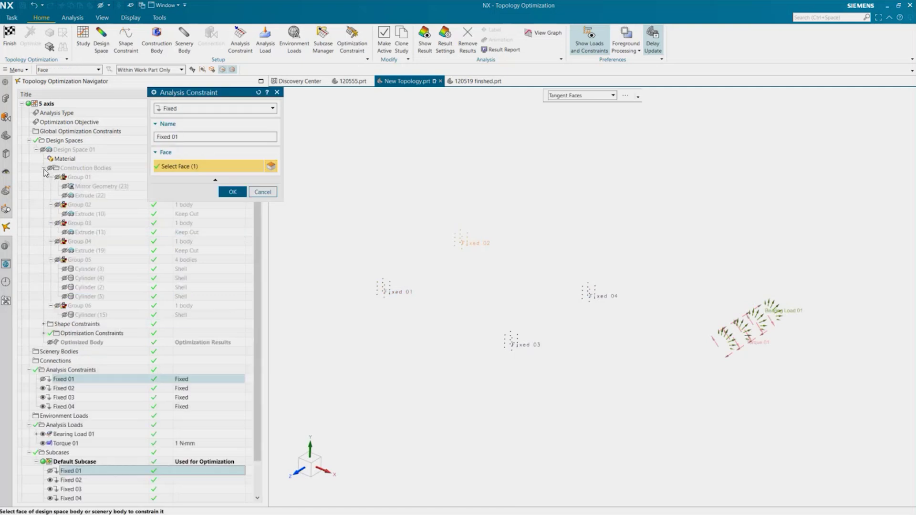
click(65, 269)
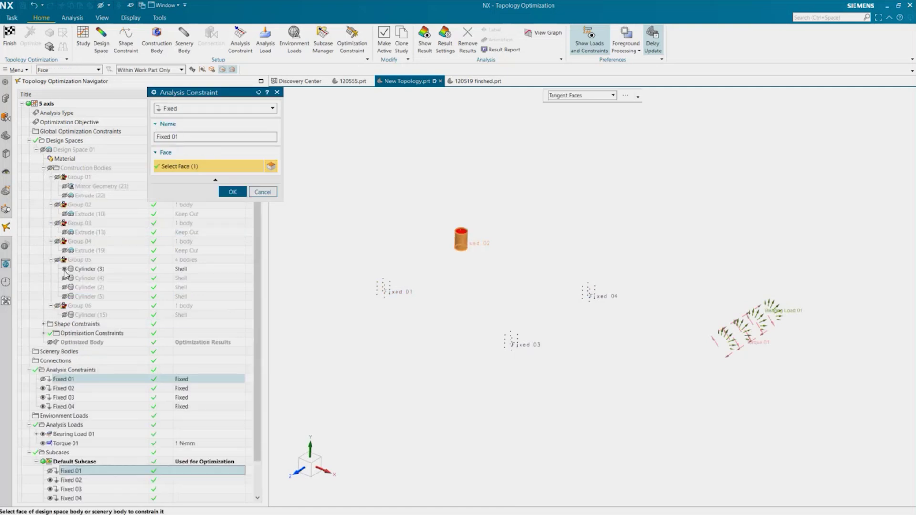
click(64, 278)
click(64, 287)
click(64, 296)
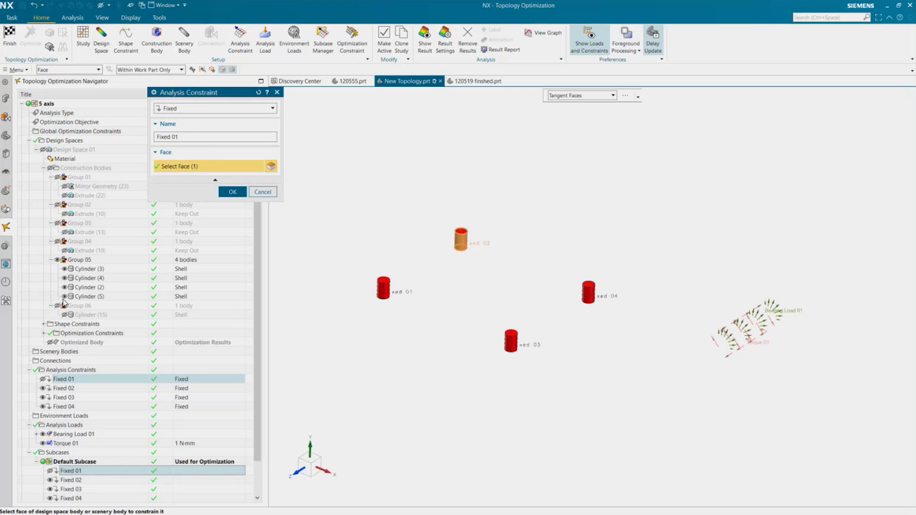
Step: Hide the four Group 05 cylinders again, collapse the group, and close Fixed 01 without changes
click(64, 297)
click(64, 288)
click(64, 278)
click(64, 269)
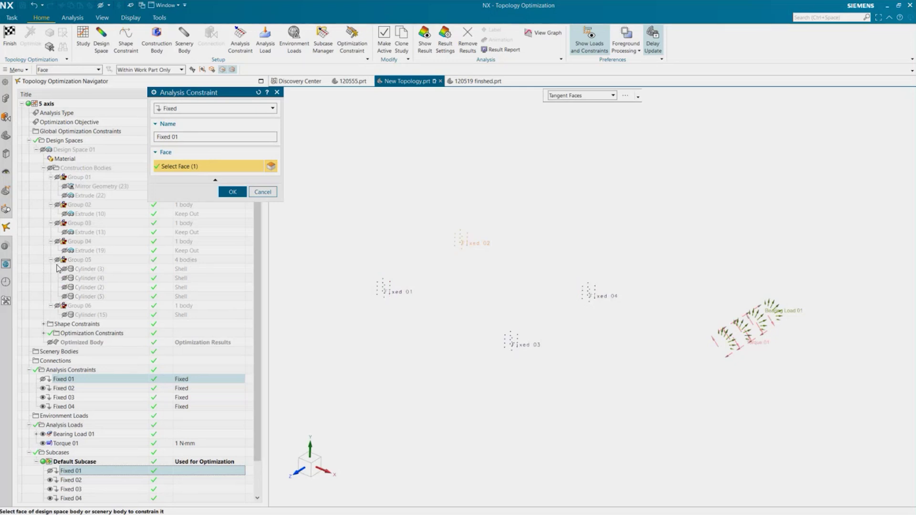
click(50, 259)
click(263, 191)
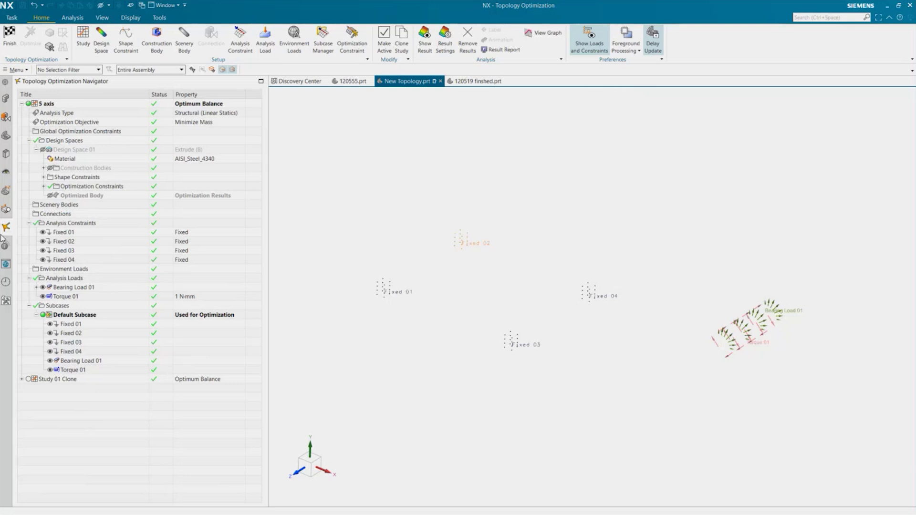
Step: Review the face, vector, force and angular range settings of Bearing Load 01 and cancel without changes
click(53, 278)
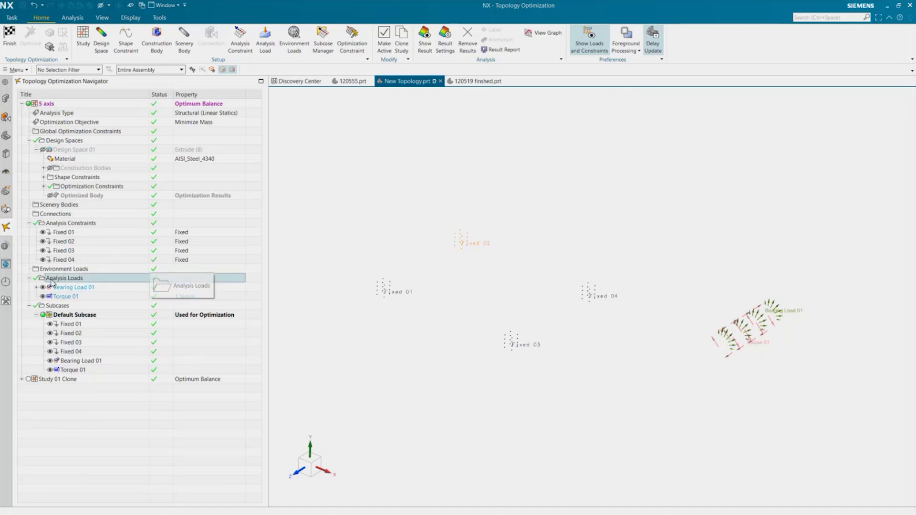
double_click(60, 287)
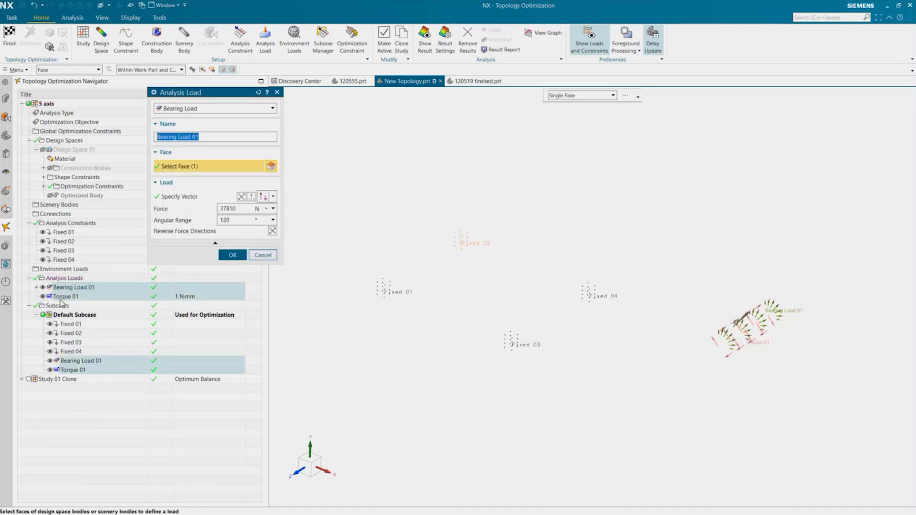
click(62, 297)
click(263, 255)
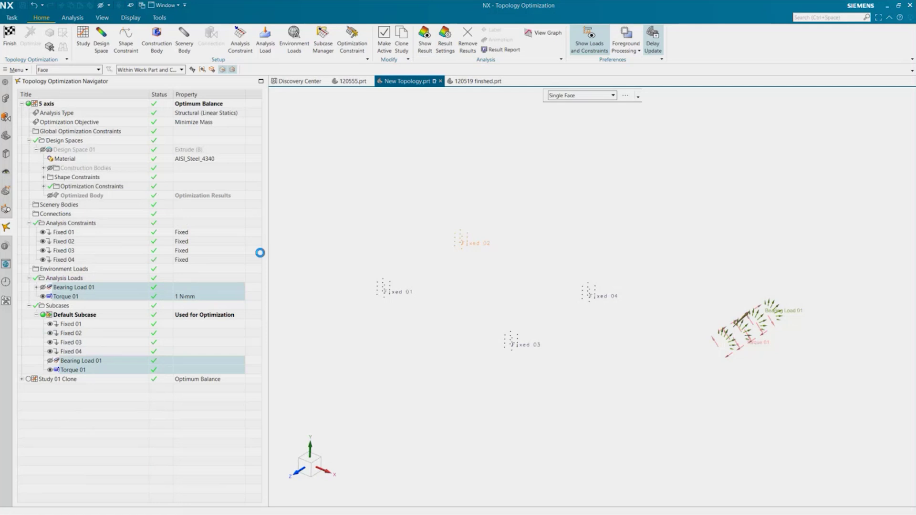
Step: Expand the Construction Bodies and preview Cylinder (15) of Group 06 at the bearing load, hiding it again
click(43, 177)
click(44, 177)
click(44, 168)
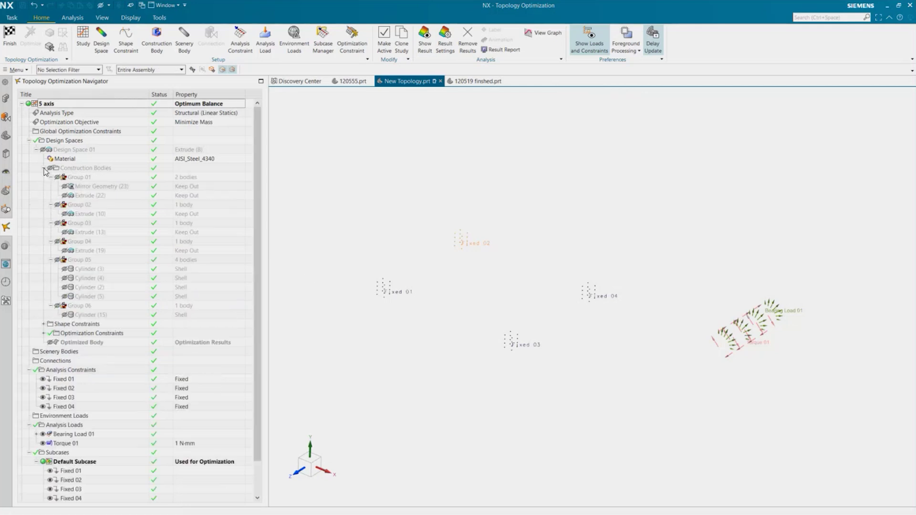
click(65, 315)
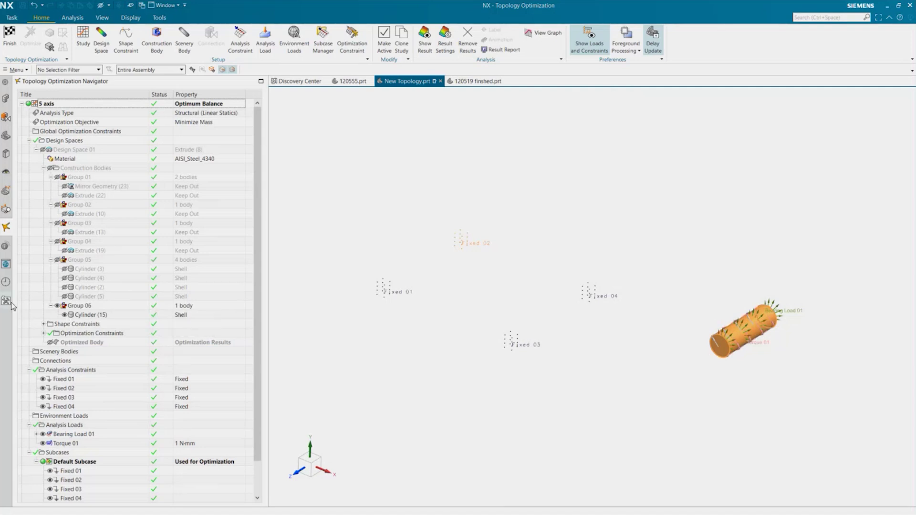
click(57, 305)
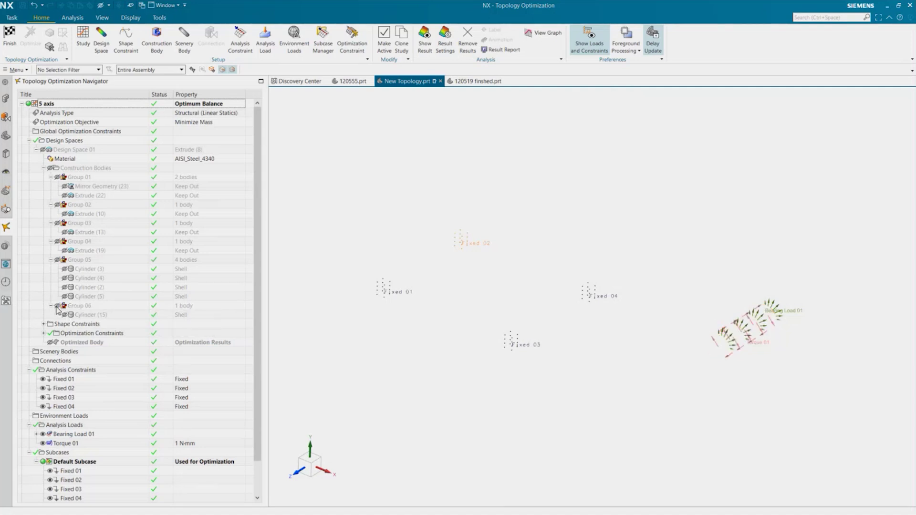
Step: Collapse Design Space 01, the Analysis Loads, and the Subcases with their Default Subcase in the 5 axis study
click(36, 150)
click(29, 232)
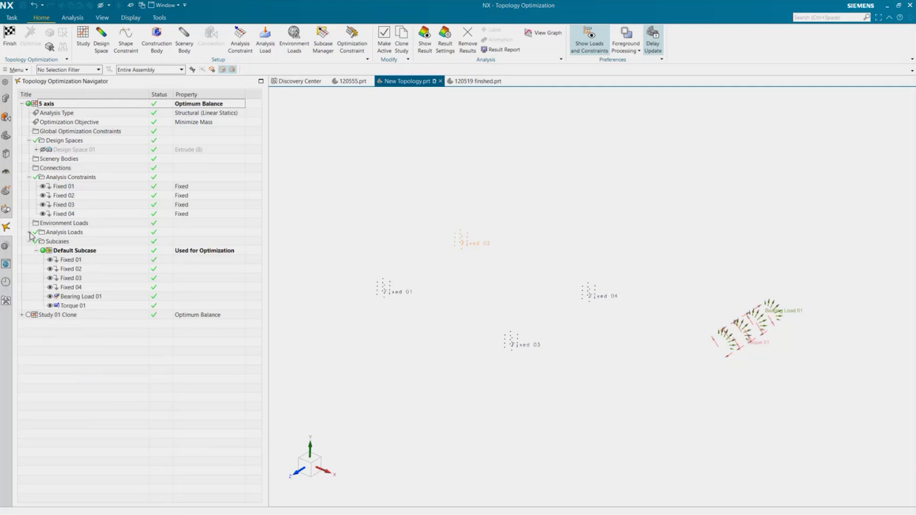
click(37, 250)
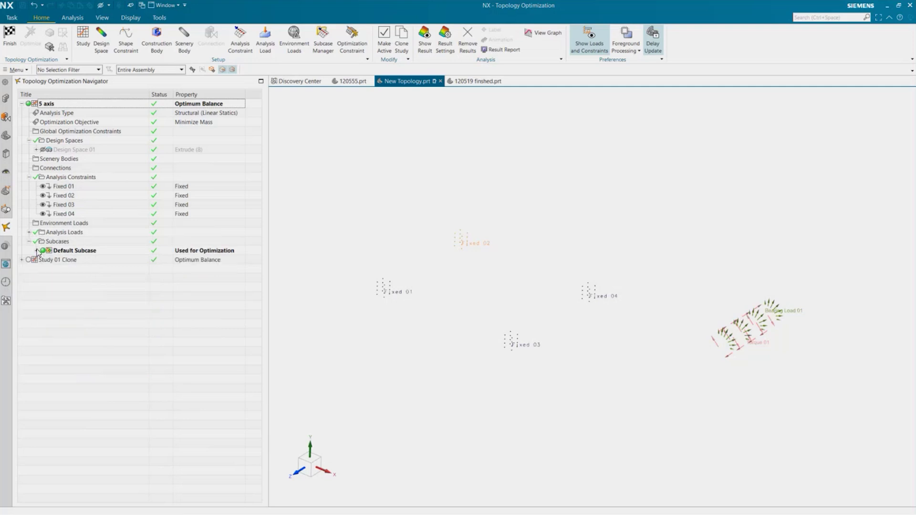
click(30, 241)
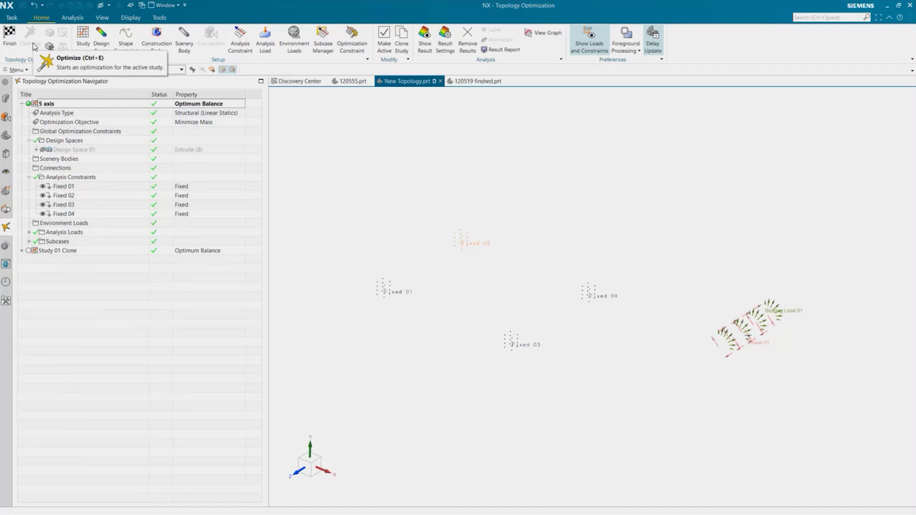
Step: Display the Optimized Body of Design Space 01 with Cylinder (15) hidden, and collapse the 5 axis study
click(36, 149)
click(64, 314)
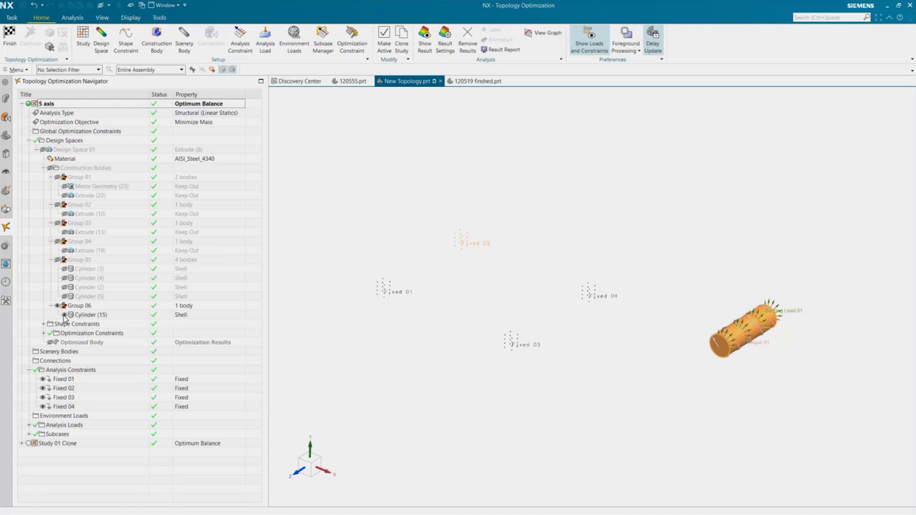
click(65, 314)
click(50, 343)
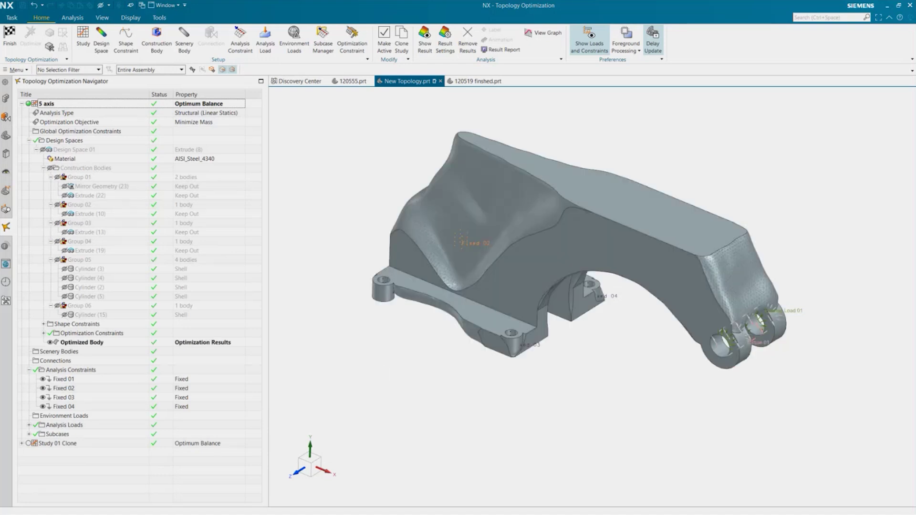
click(29, 140)
click(21, 104)
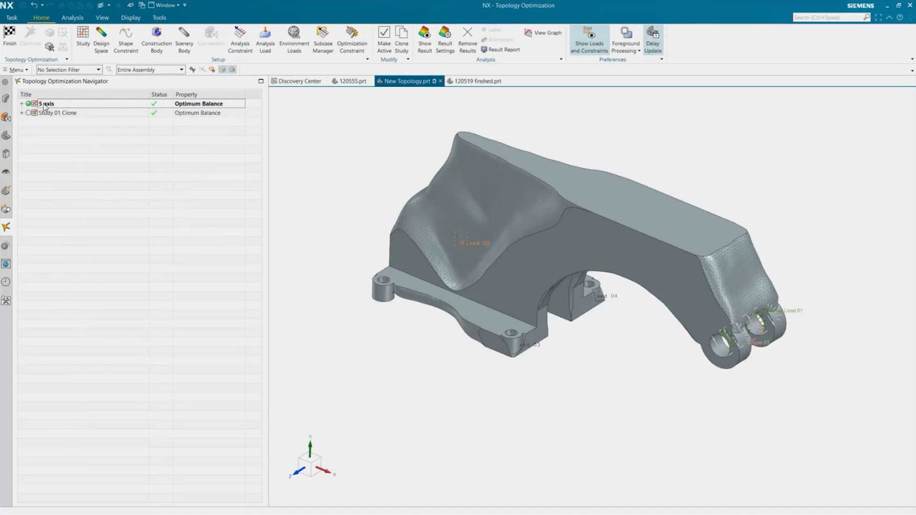
Step: Review the actions available for the 5 axis study, including Clone, without applying any
click(59, 103)
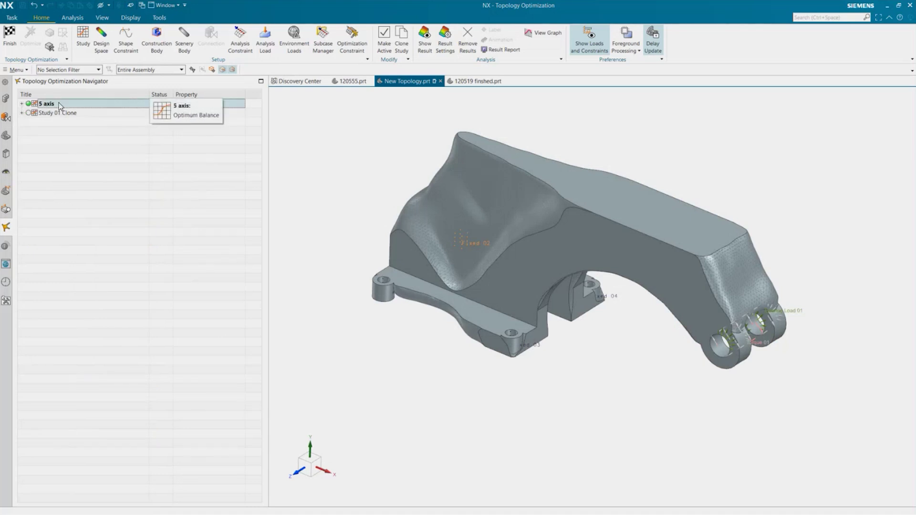
right_click(58, 102)
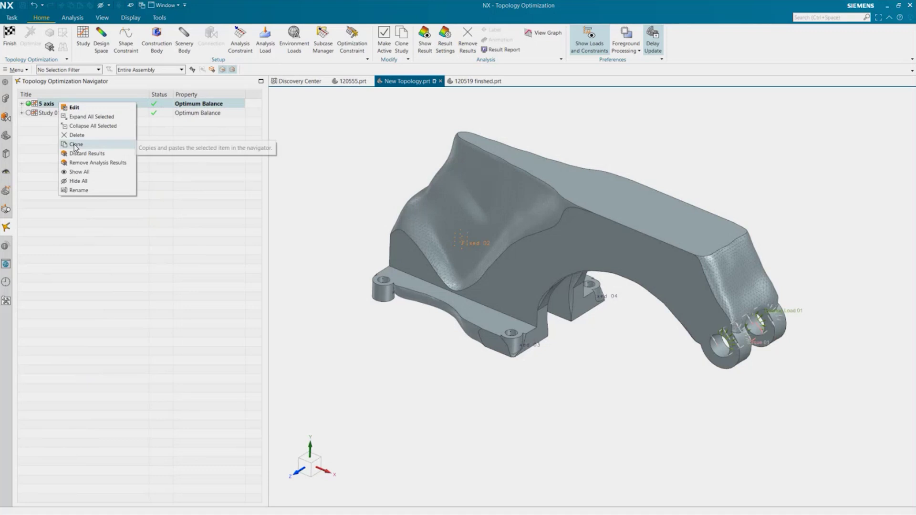
click(118, 240)
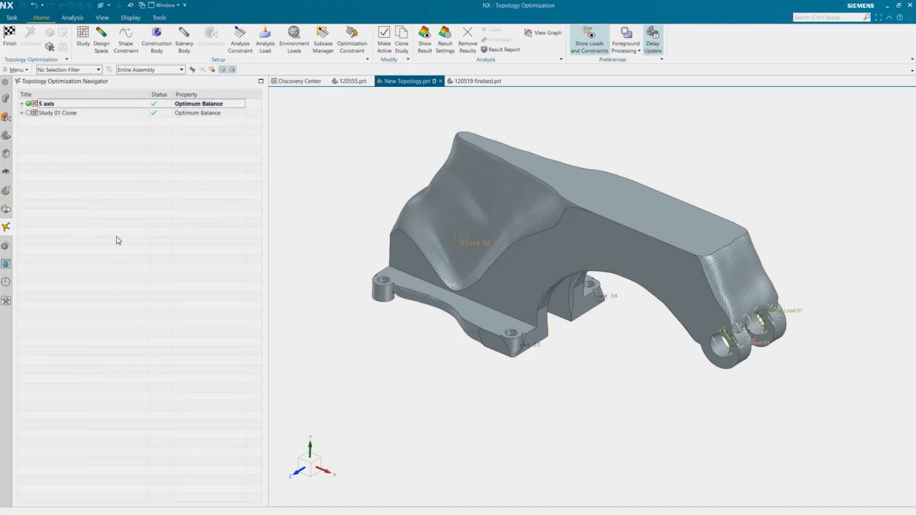
Step: Make Study 01 Clone the active study, expand it, and collapse its Subcases
click(88, 115)
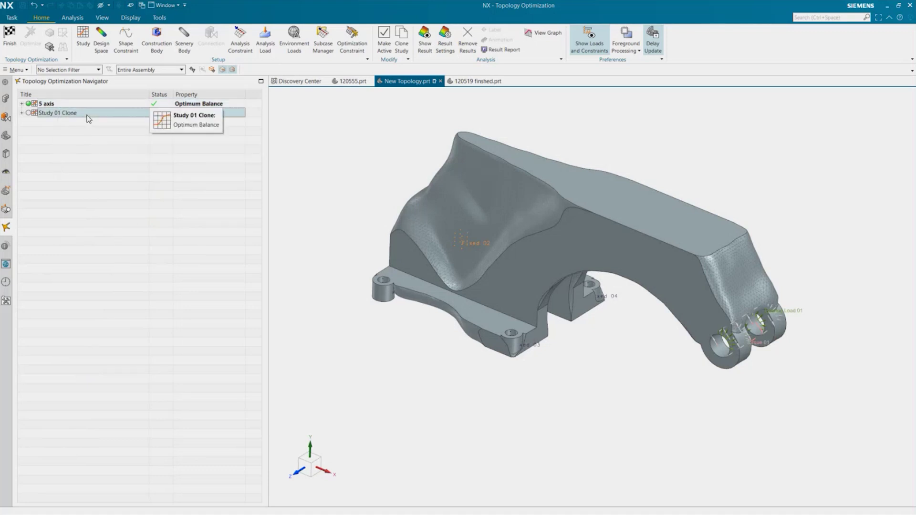
click(28, 113)
click(21, 113)
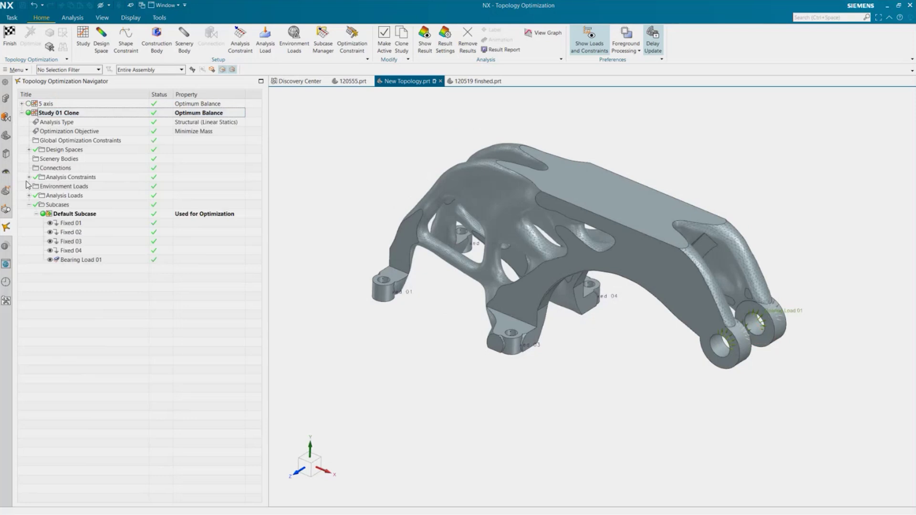
click(29, 204)
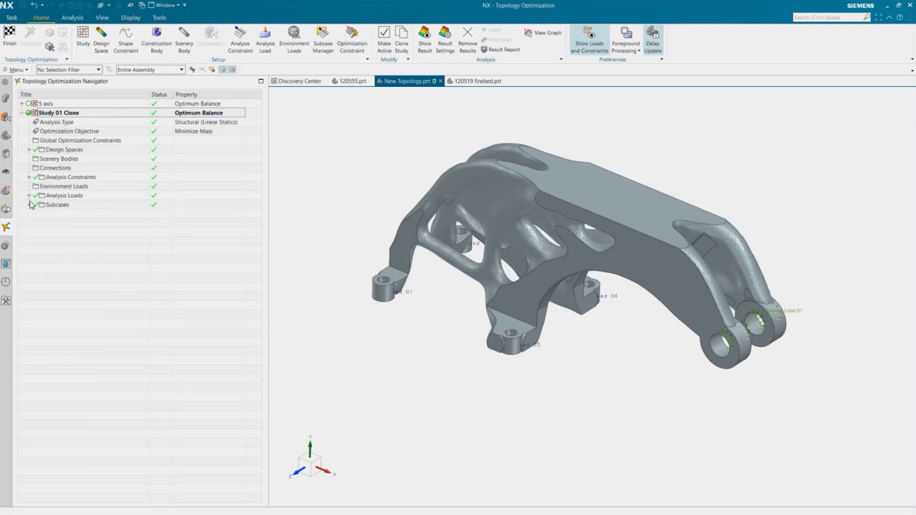
Step: Expand Design Space 01 of Study 01 Clone to review its construction bodies, Shape Constraints and optimization constraints
click(29, 149)
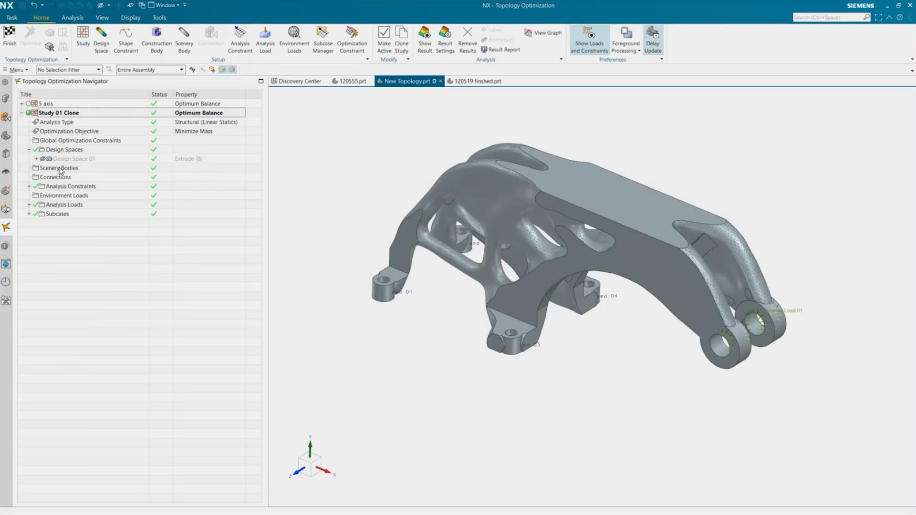
click(36, 159)
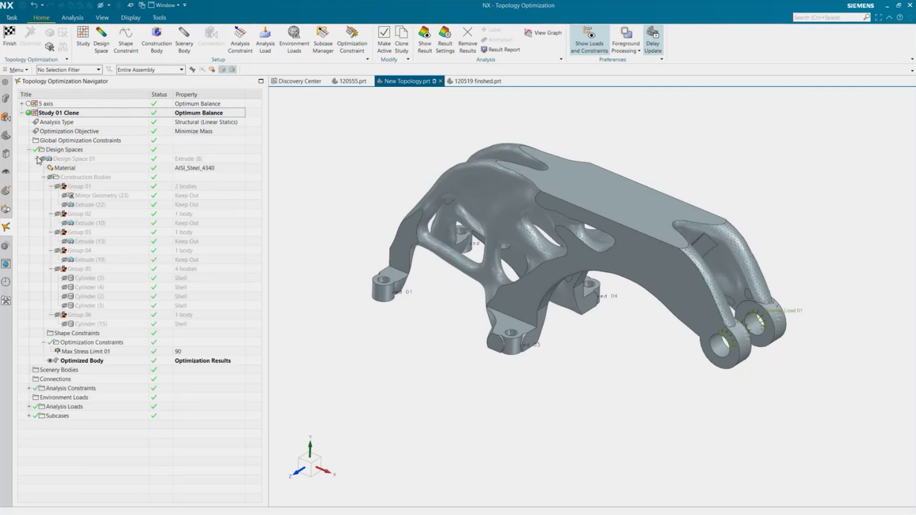
click(86, 335)
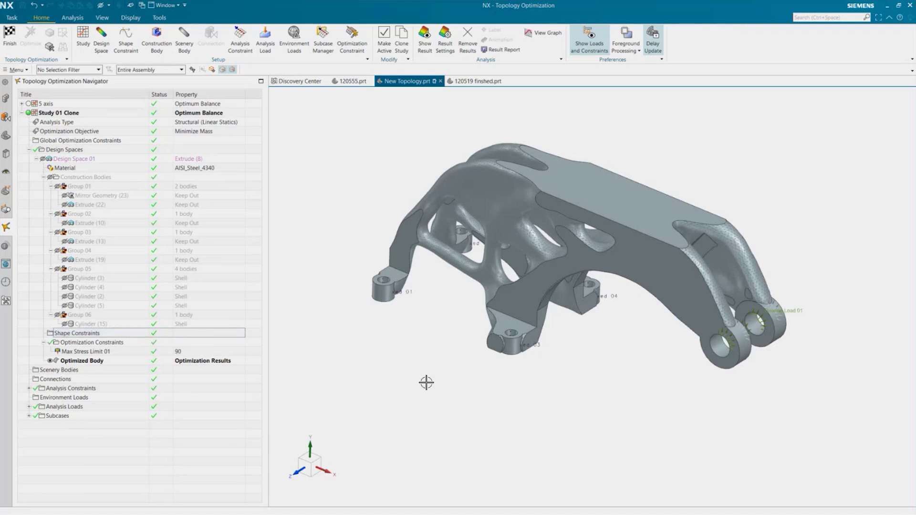
mouse_move(425, 380)
middle_down()
mouse_move(459, 372)
mouse_move(439, 370)
mouse_move(437, 379)
middle_up()
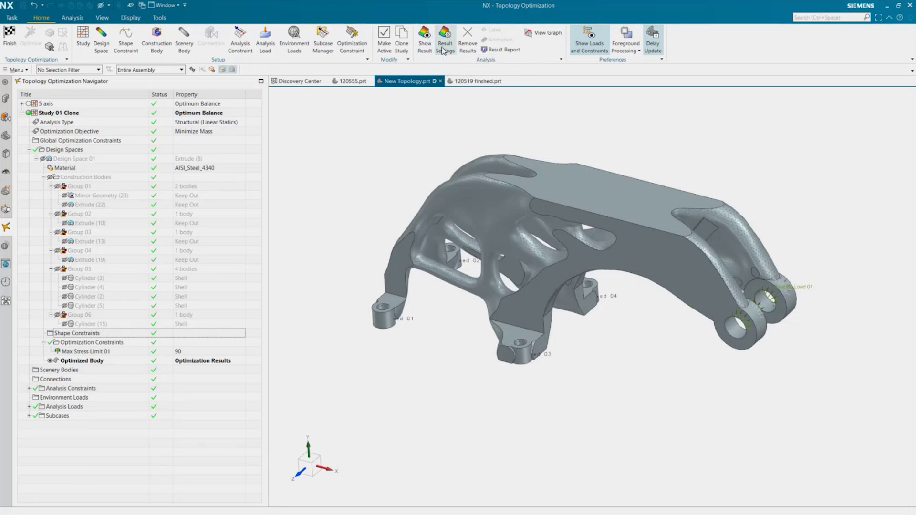
Step: Show the analysis results and open the Result Settings to check the subcases available for the 5 axis study
click(425, 44)
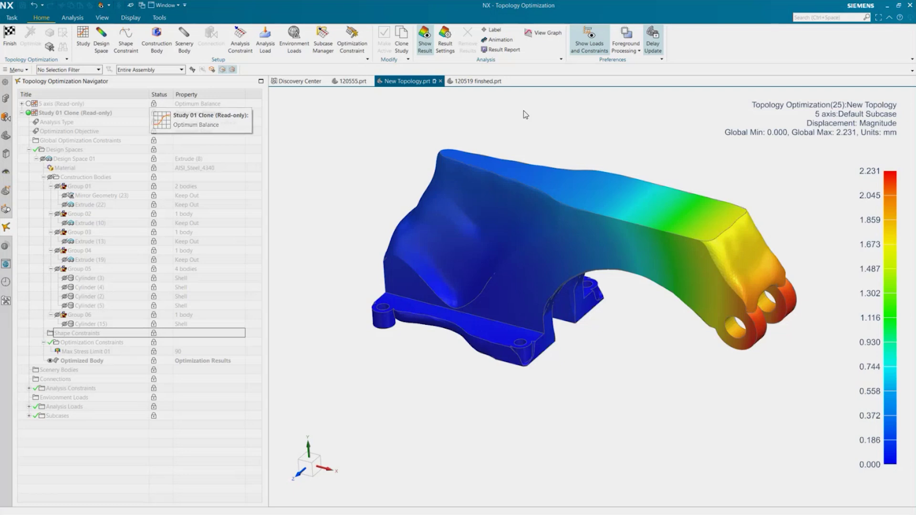
click(445, 46)
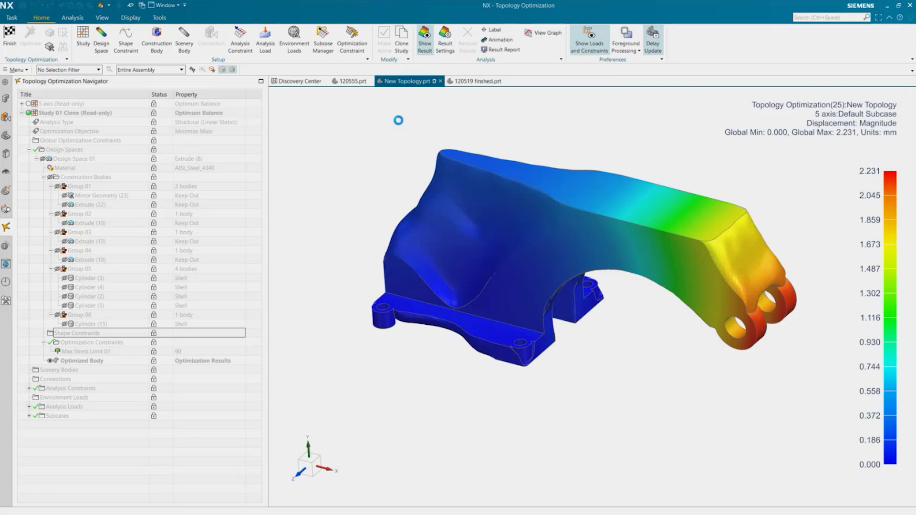
drag(236, 99, 301, 129)
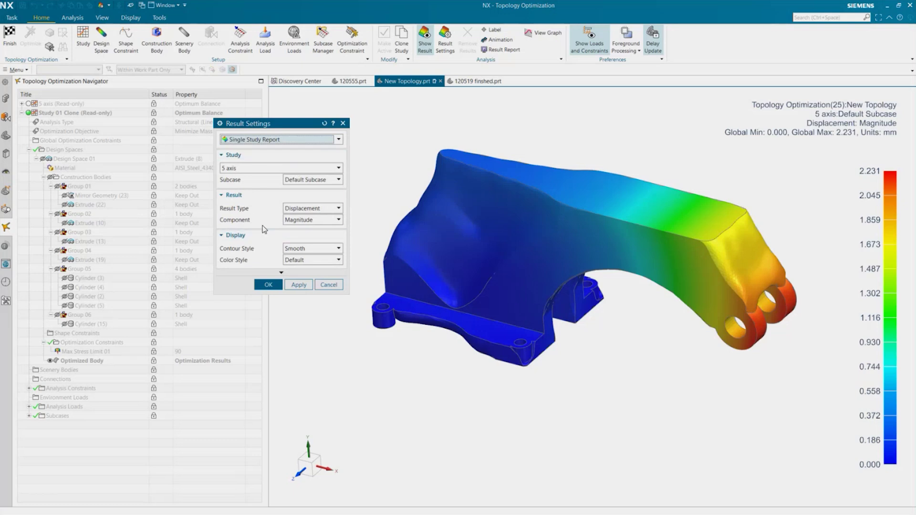
click(334, 181)
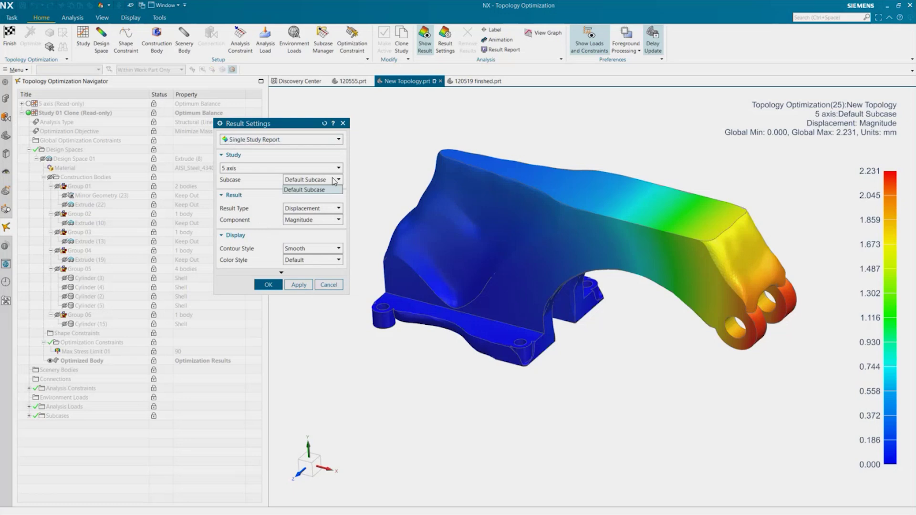
click(334, 182)
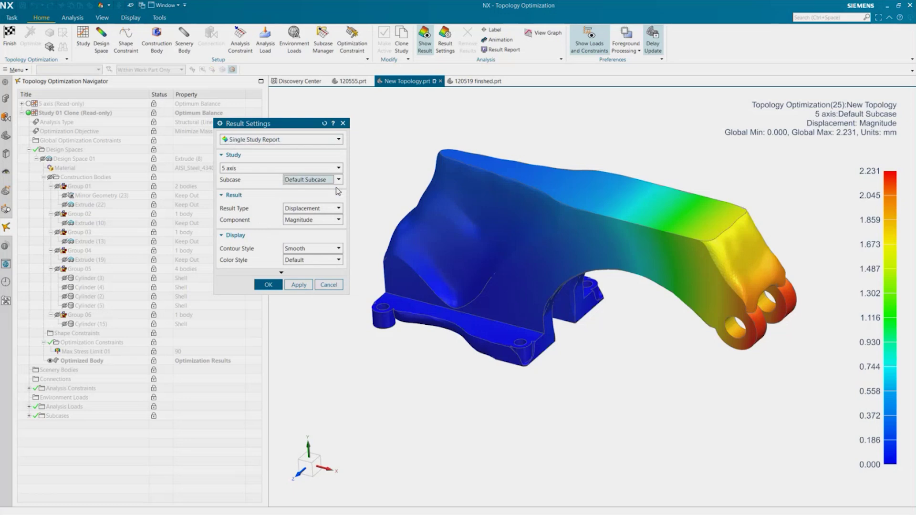
Step: Plot the 5 axis study's Von Mises stress, followed by its Factor of Safety
click(330, 209)
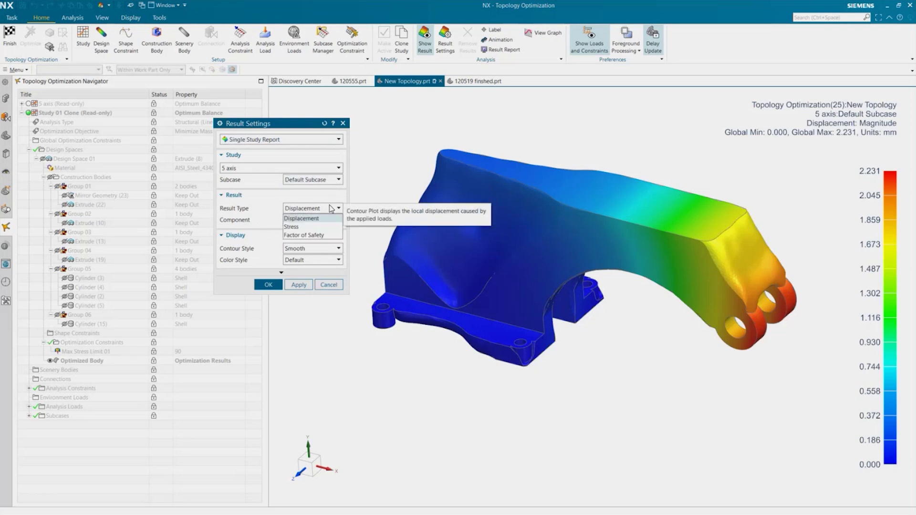
click(316, 226)
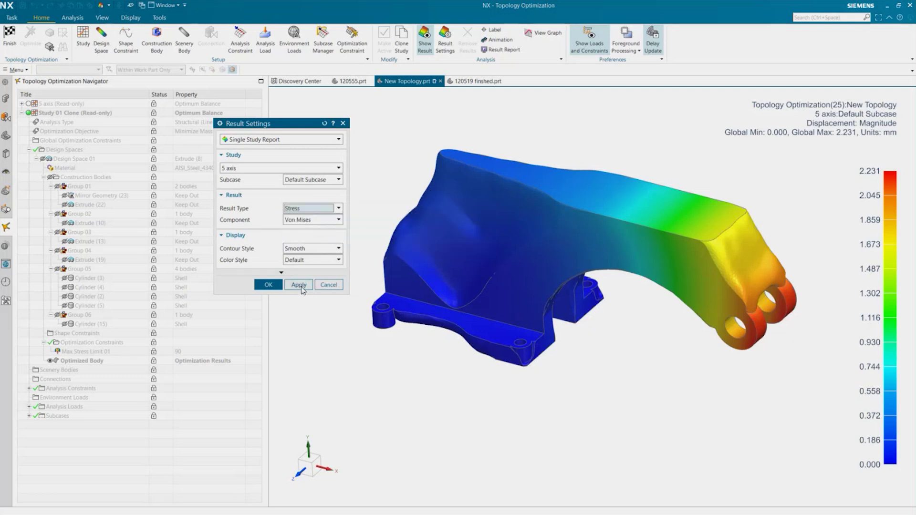
click(299, 284)
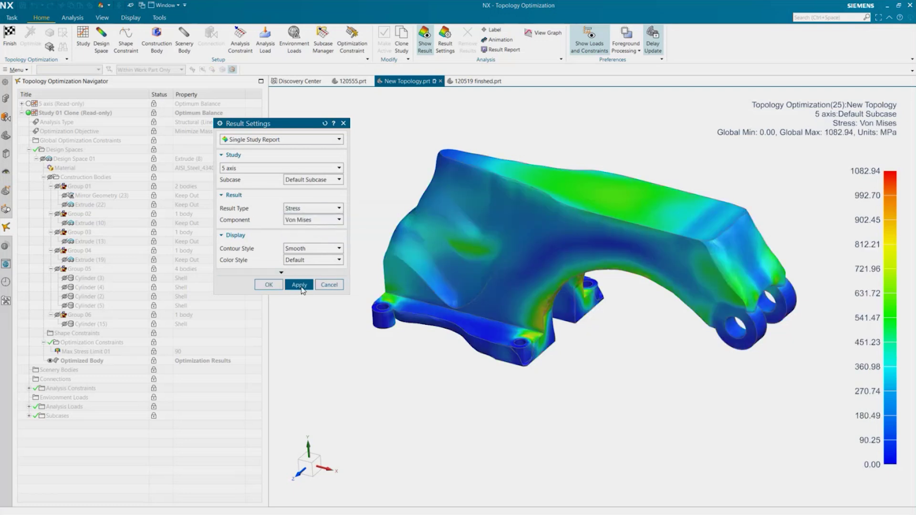
click(320, 210)
click(307, 235)
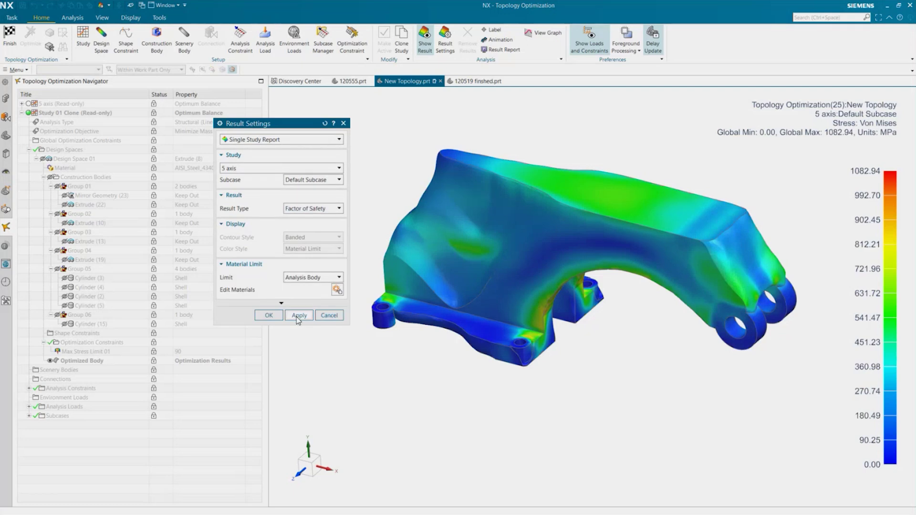
click(298, 315)
Step: Set the 5 axis result type to Displacement with the Magnitude component and apply it to the plot
click(309, 210)
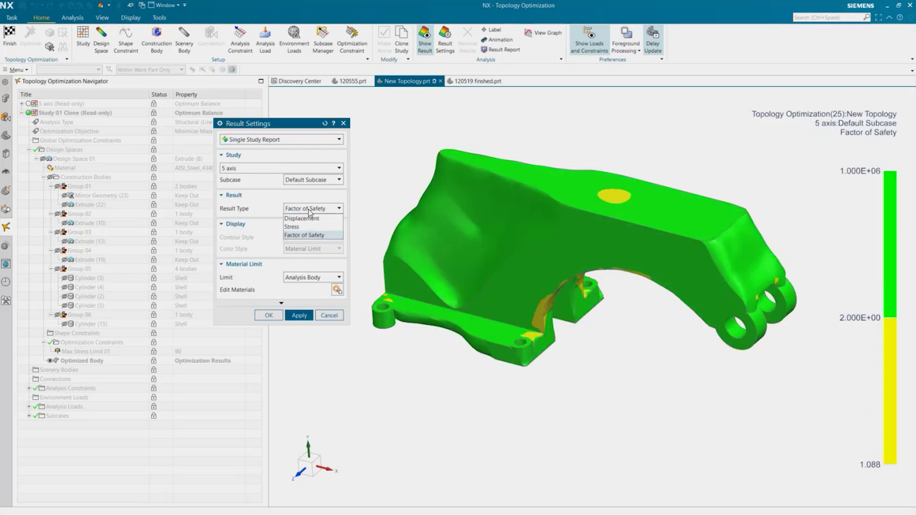
click(308, 218)
click(307, 220)
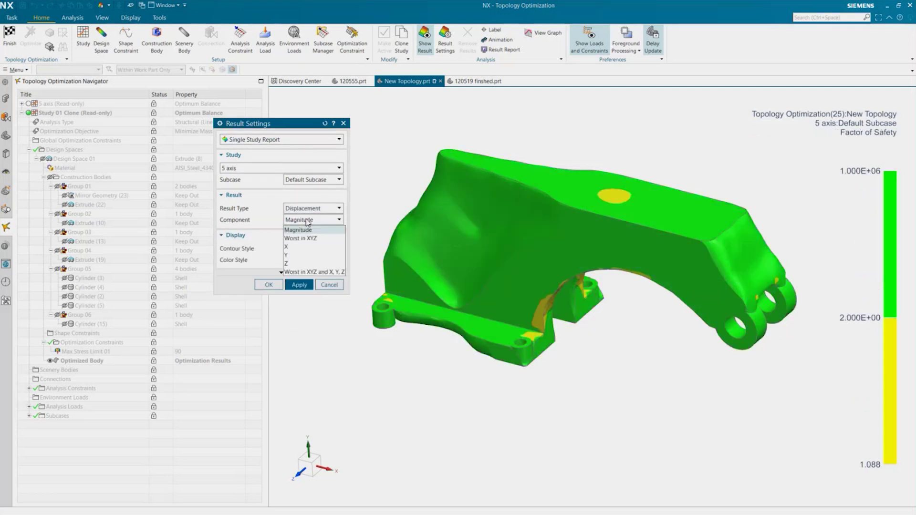
click(308, 221)
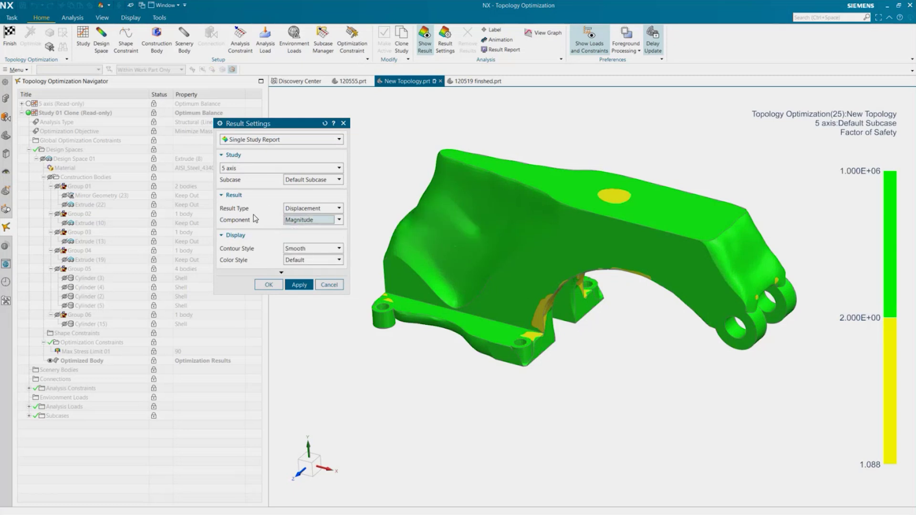
click(299, 286)
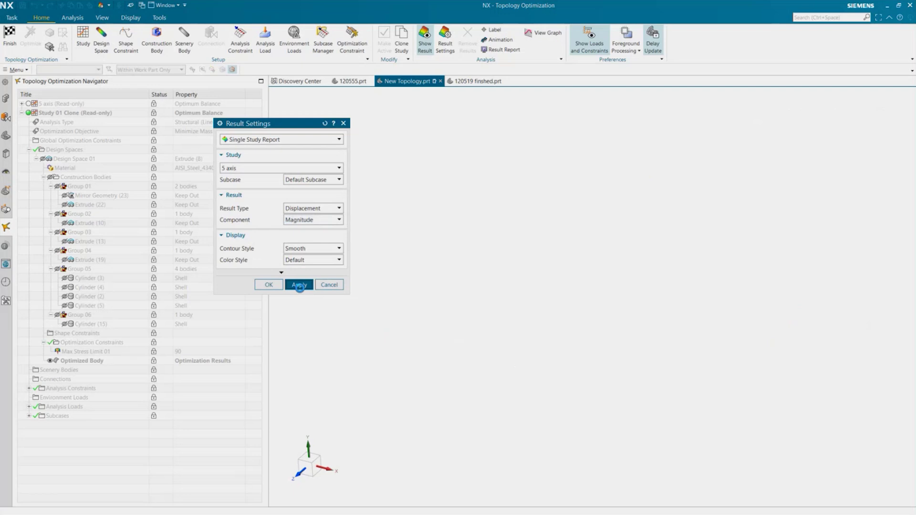
Step: Apply the Banded contour style to the displacement plot, and restore the Smooth style
click(327, 249)
click(310, 266)
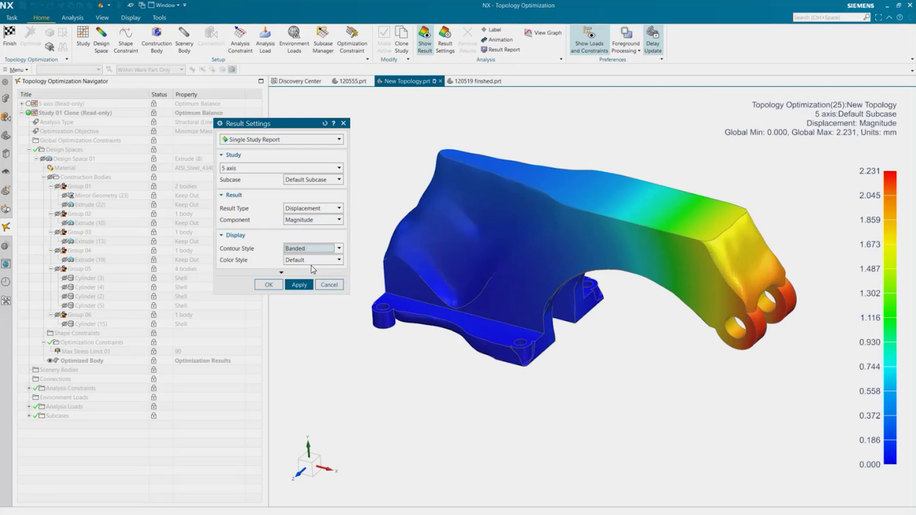
click(308, 284)
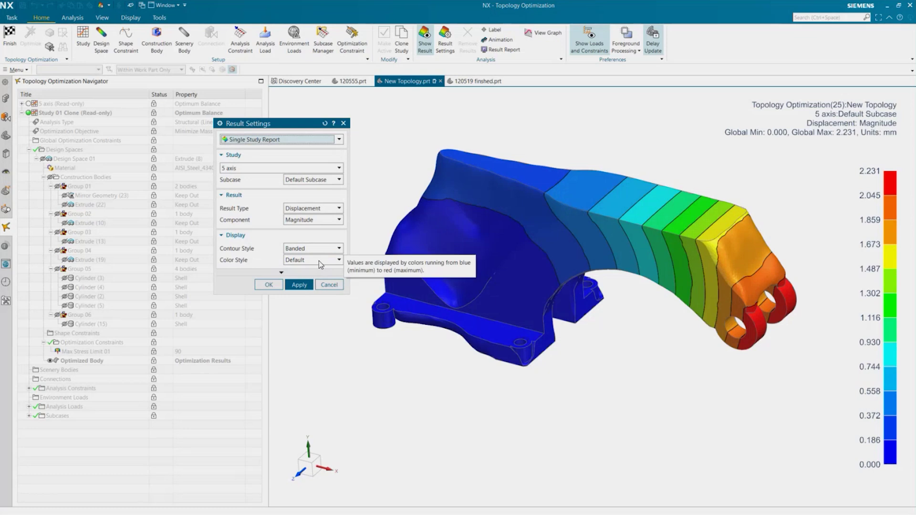
click(315, 249)
click(314, 258)
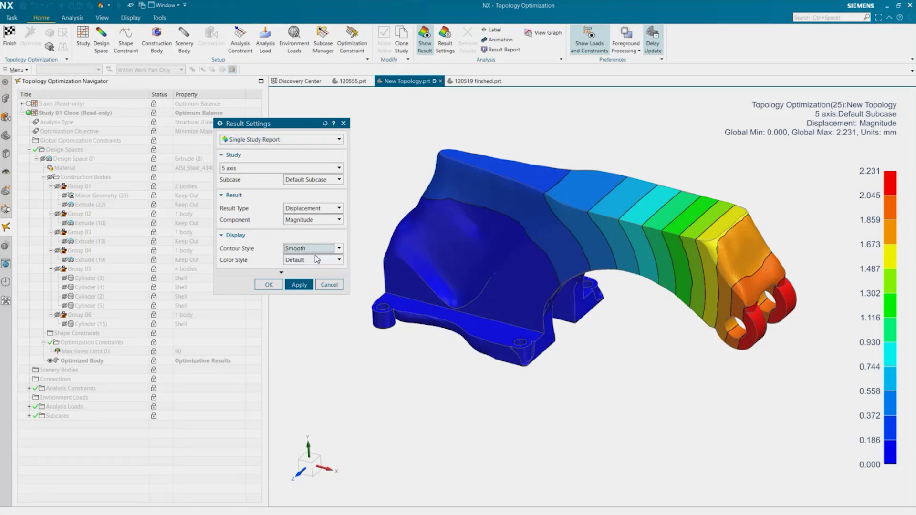
click(302, 286)
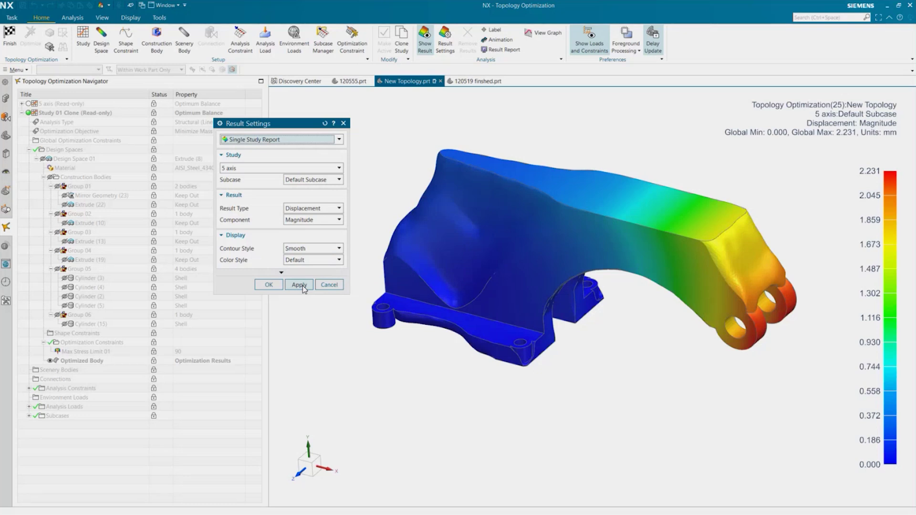
Step: Display a Study Comparison of displacement magnitude with Study 01 Clone as the left study and 5 axis as the right
click(267, 140)
click(265, 158)
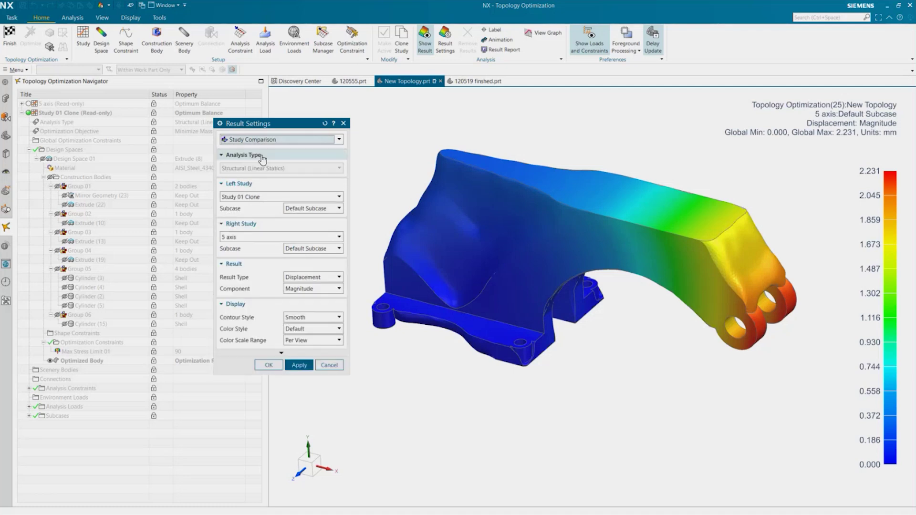
click(274, 197)
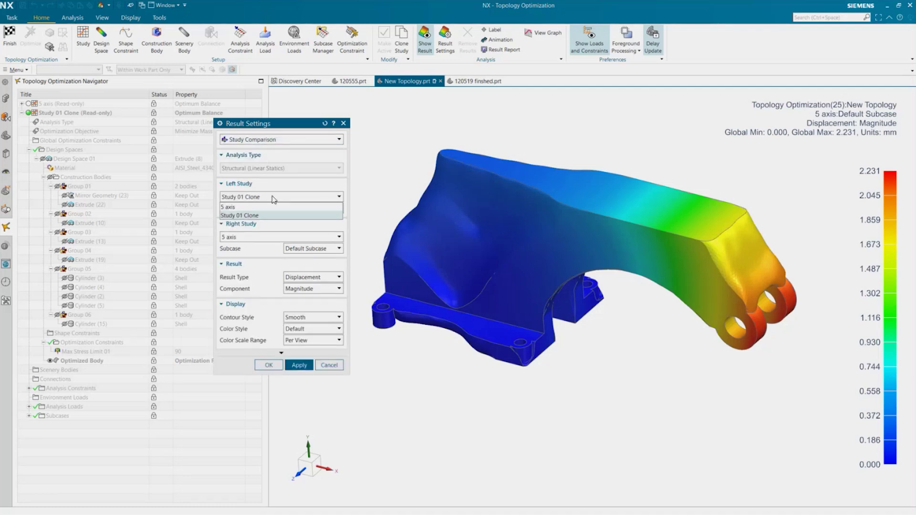
click(272, 199)
click(261, 237)
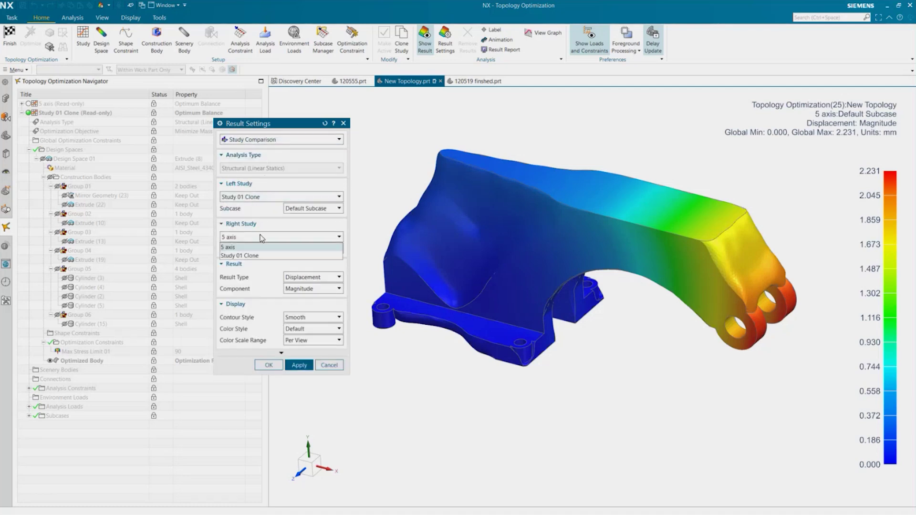
click(262, 237)
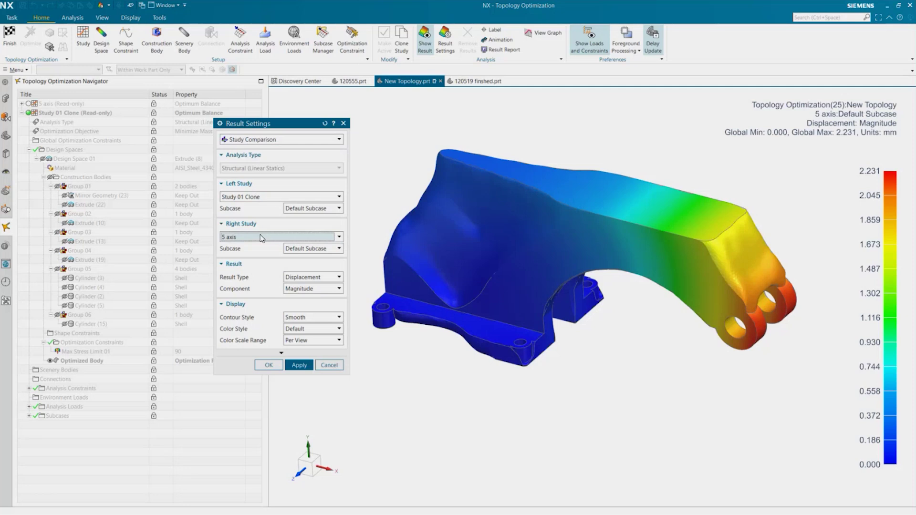
click(300, 365)
click(299, 367)
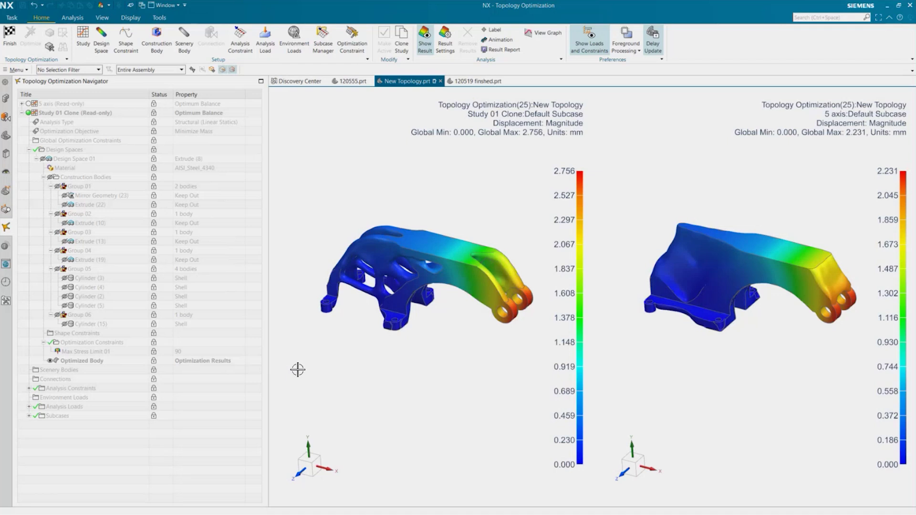
Step: Generate a Constraints result report for Design Space 01 of the 5 axis study, read it, and close the report
click(496, 49)
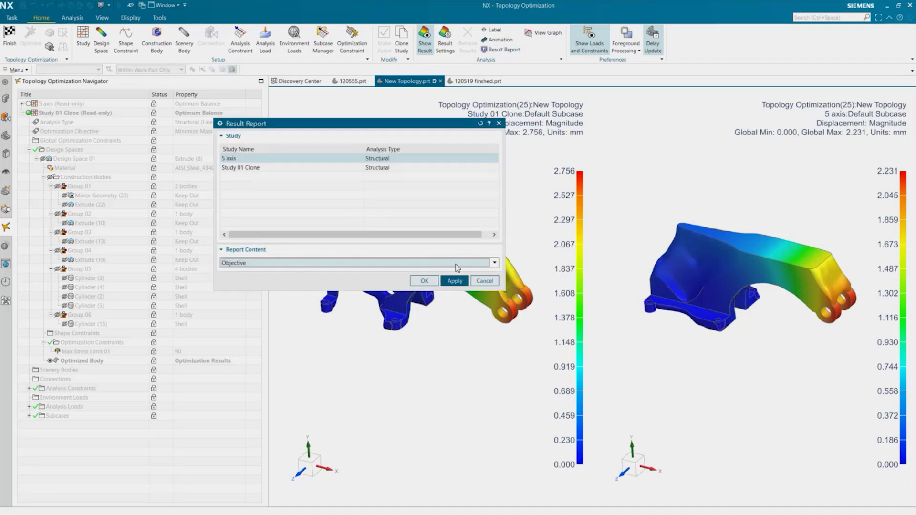
click(456, 264)
click(301, 289)
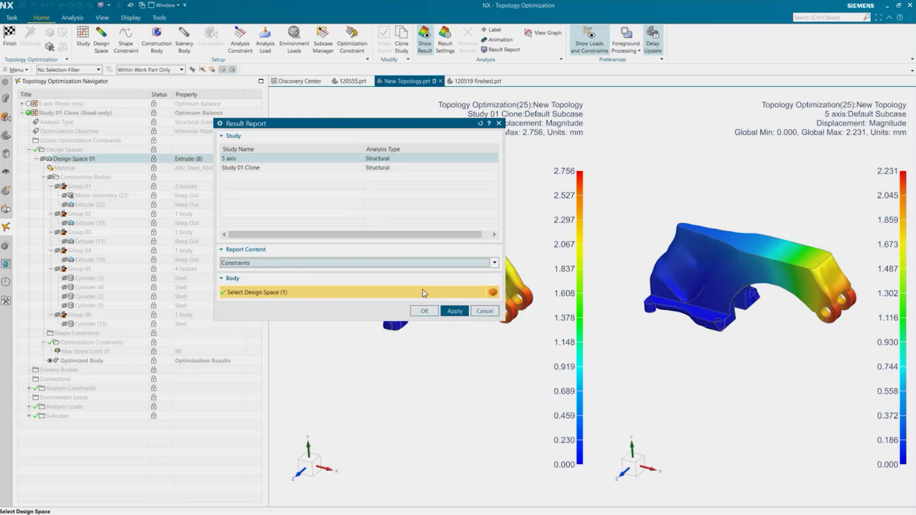
click(454, 311)
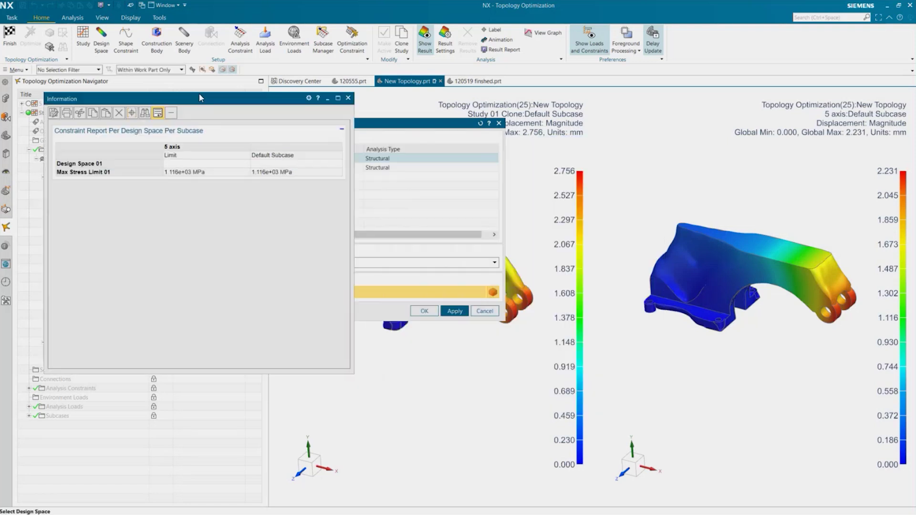
double_click(336, 98)
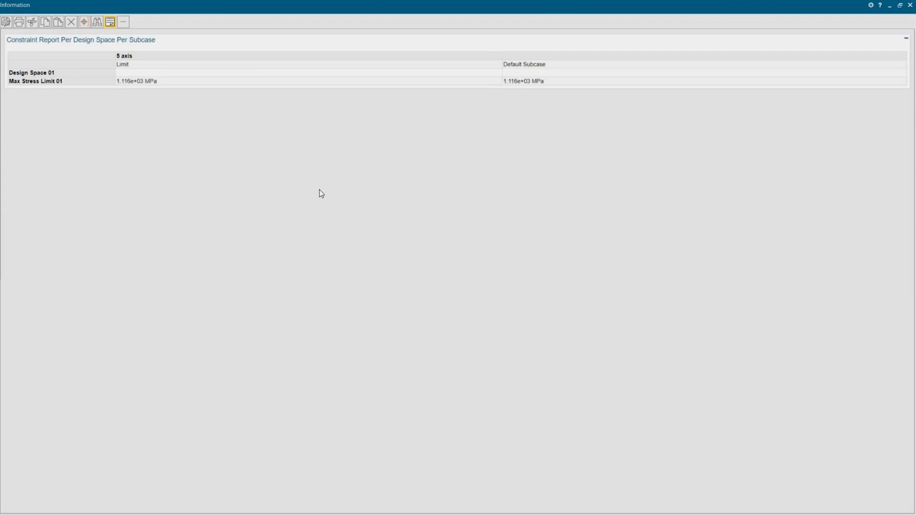
click(909, 5)
click(483, 311)
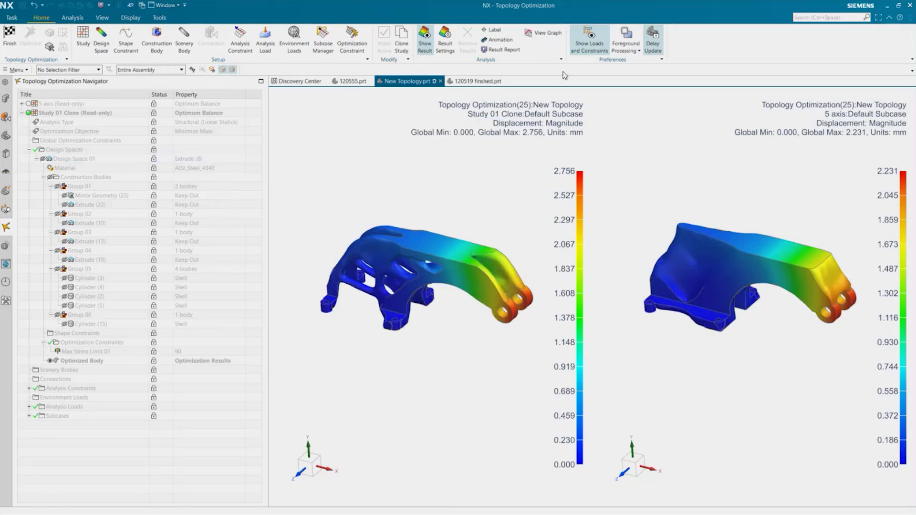
Step: Play the full-cycle displacement animation of both studies, close it, and bring the exported GIF into view for review
click(490, 41)
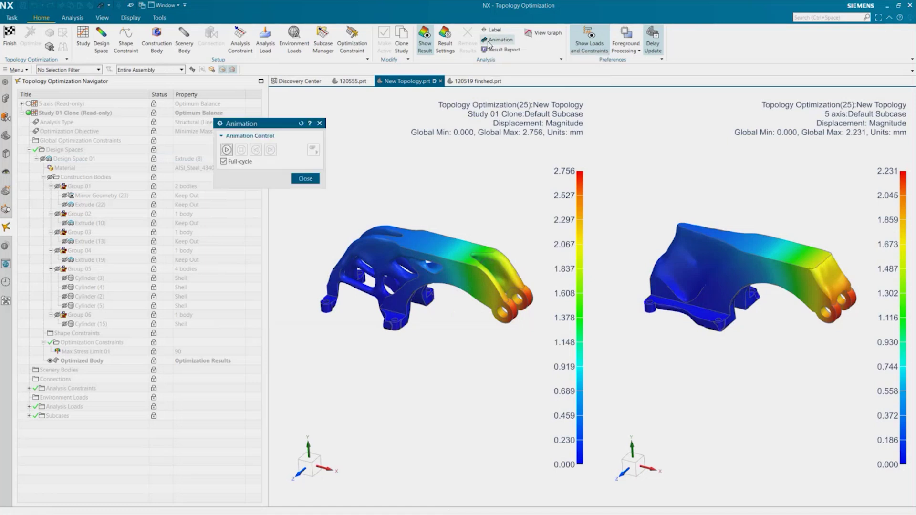
click(226, 149)
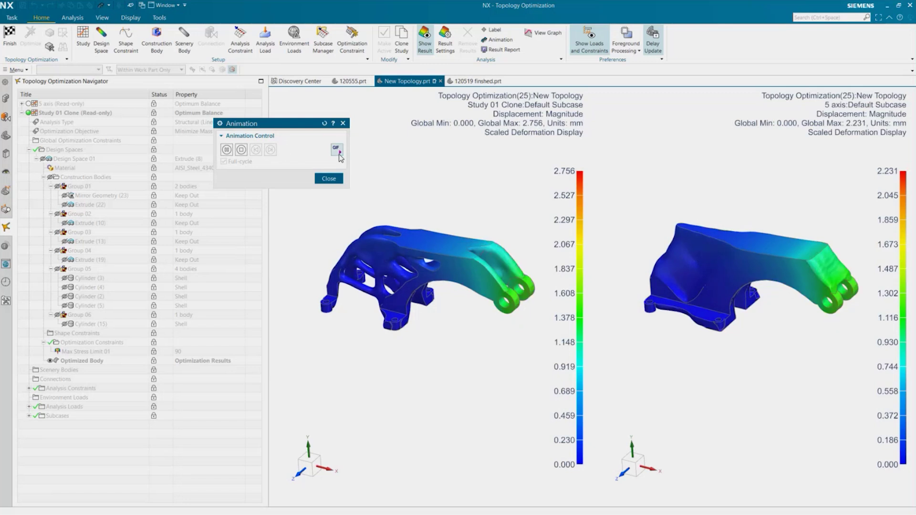
click(329, 178)
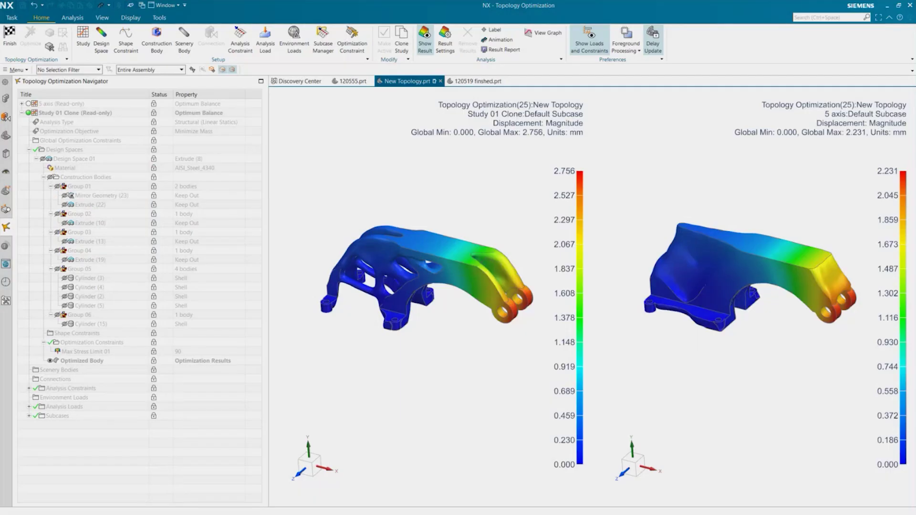
drag(774, 64, 582, 64)
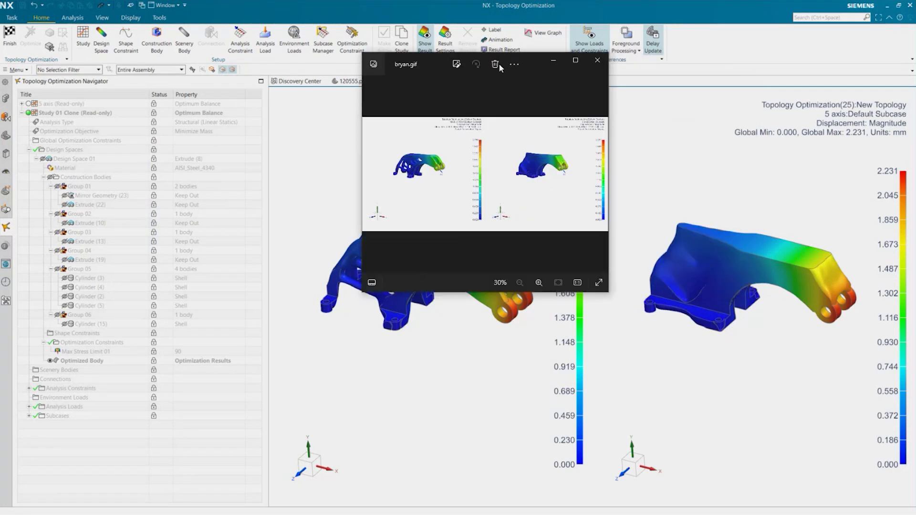
Step: Enlarge the animation GIF for review, and view the Max Stress Limit 01 optimization graph of Study 01 Clone full-screen before closing it
click(576, 60)
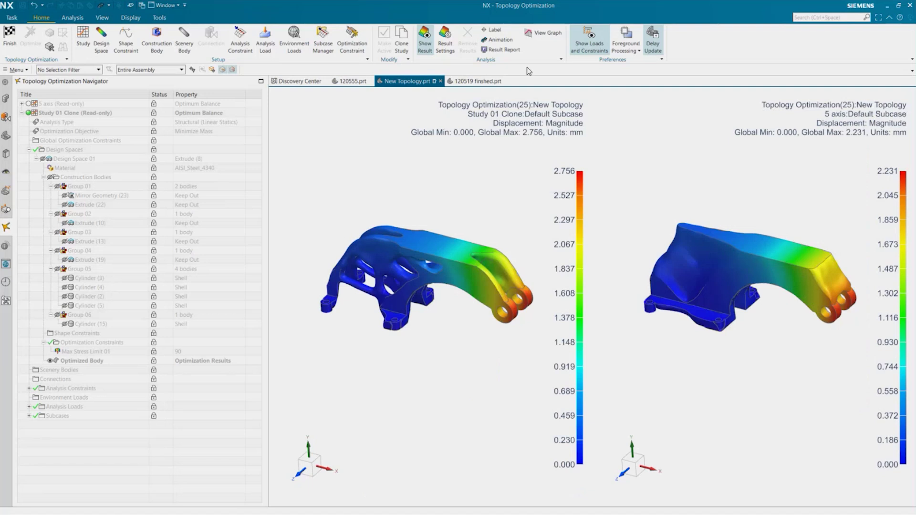
click(543, 36)
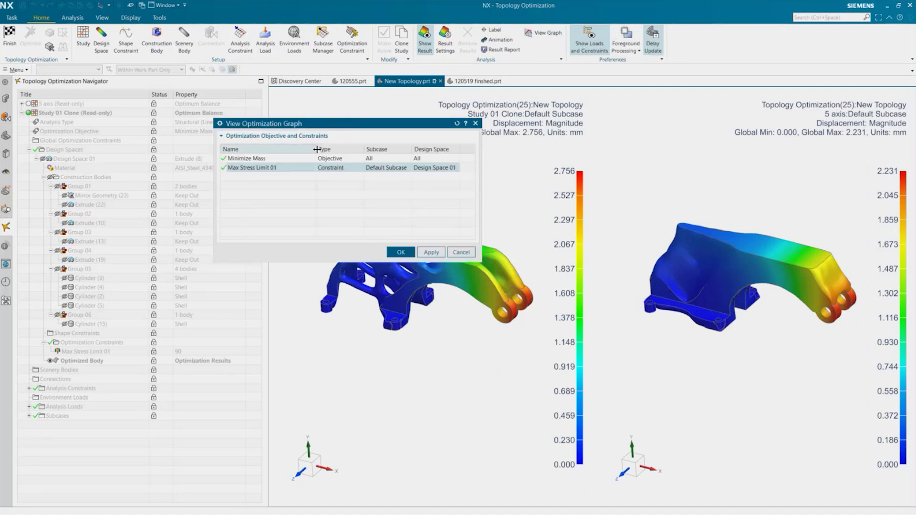
click(428, 253)
drag(882, 108, 341, 47)
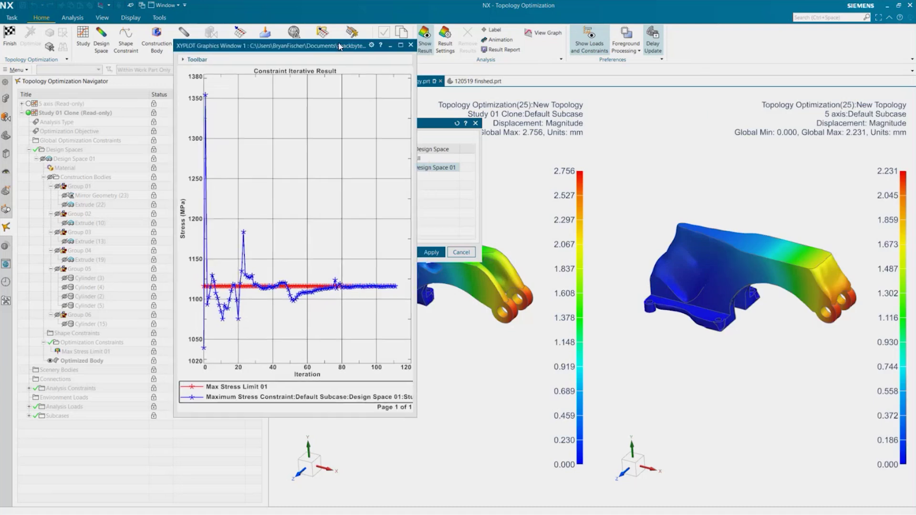
click(400, 44)
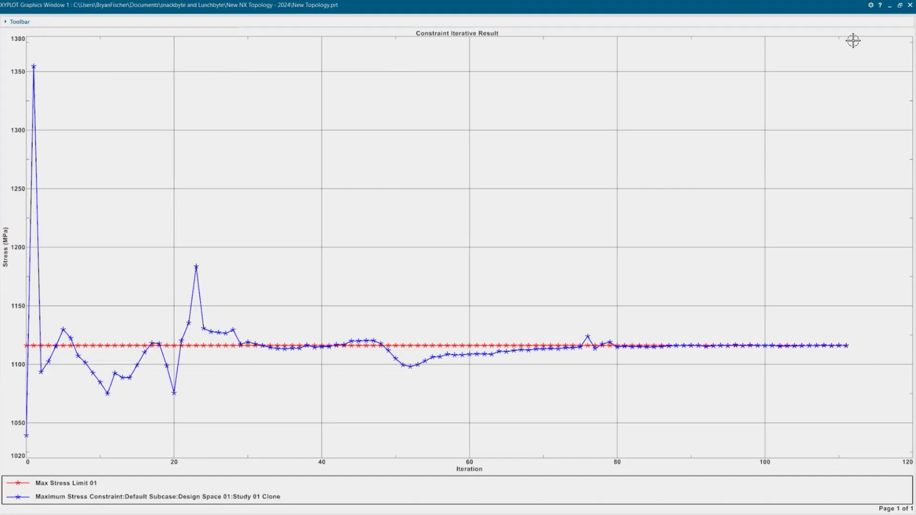
click(910, 5)
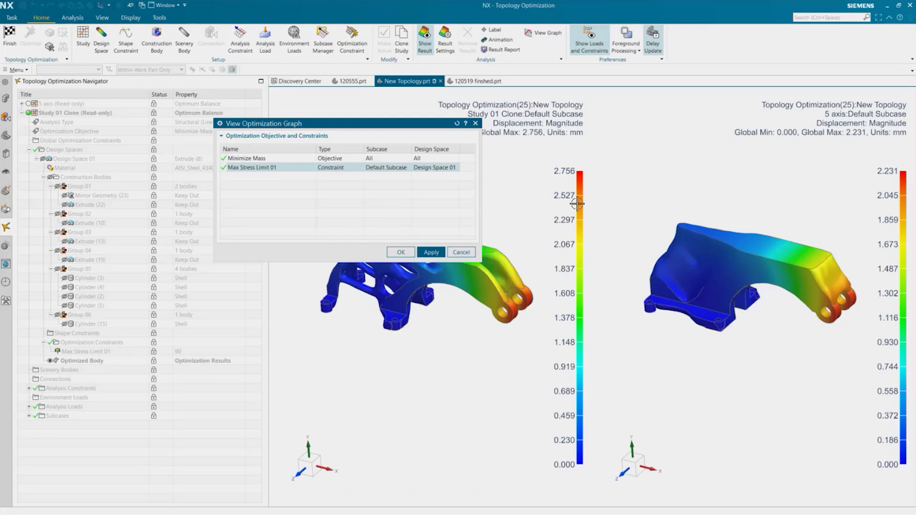
click(455, 252)
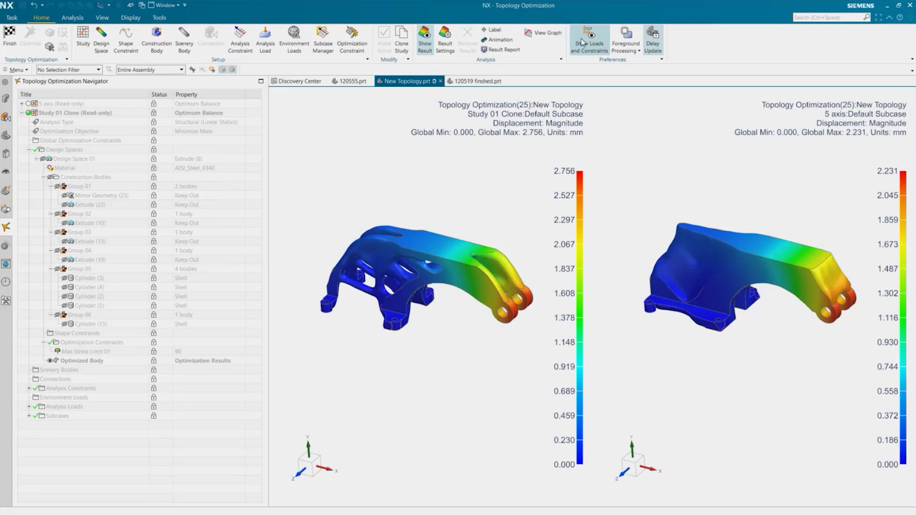
Step: Turn off the study comparison result display and finish the topology optimization task
click(418, 49)
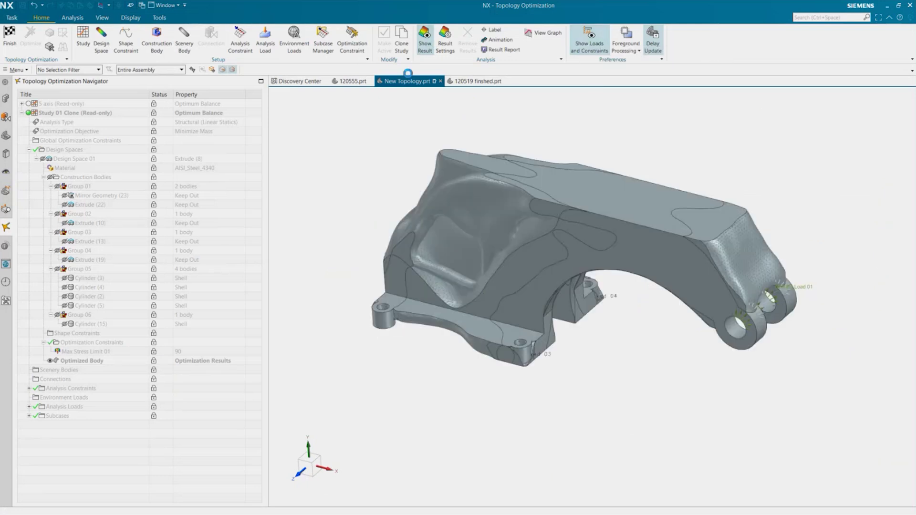
click(591, 42)
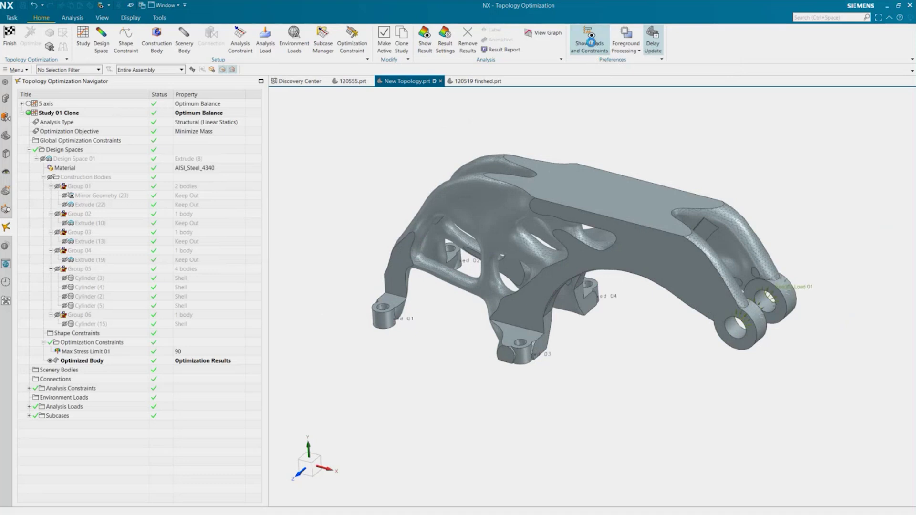
click(637, 51)
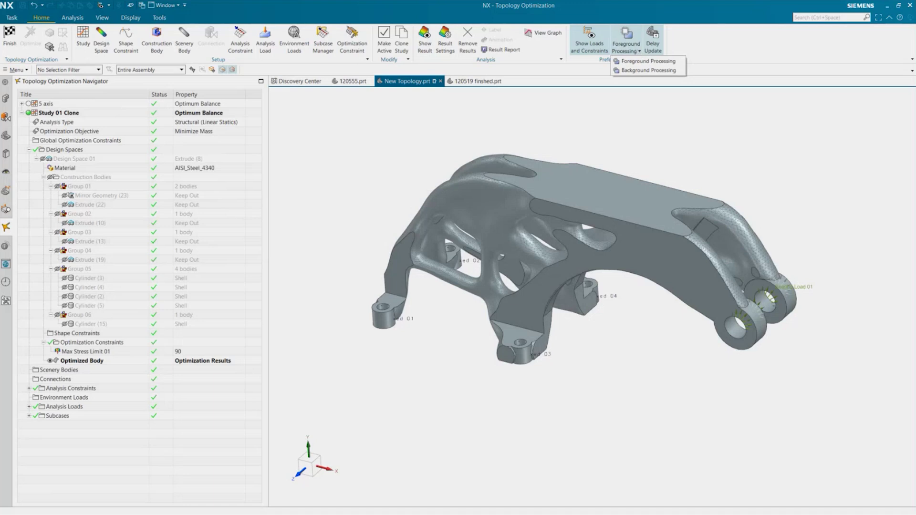
key(Escape)
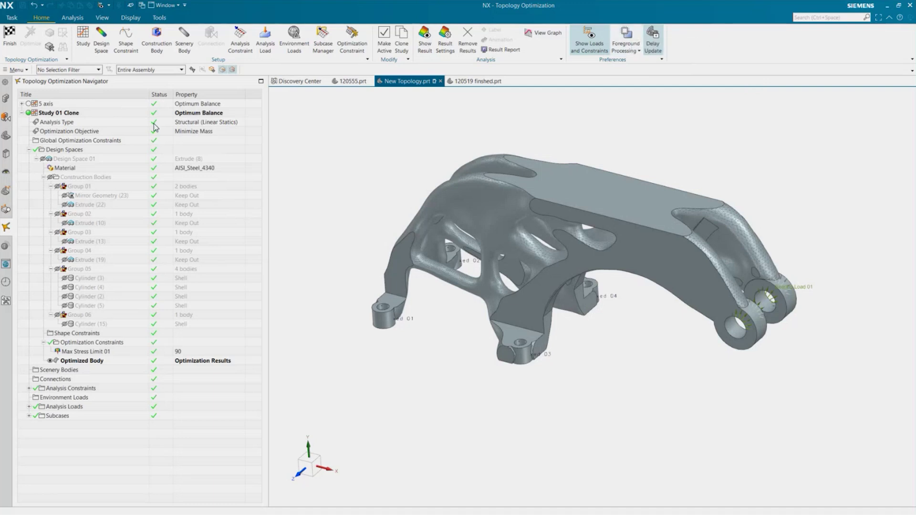
click(10, 39)
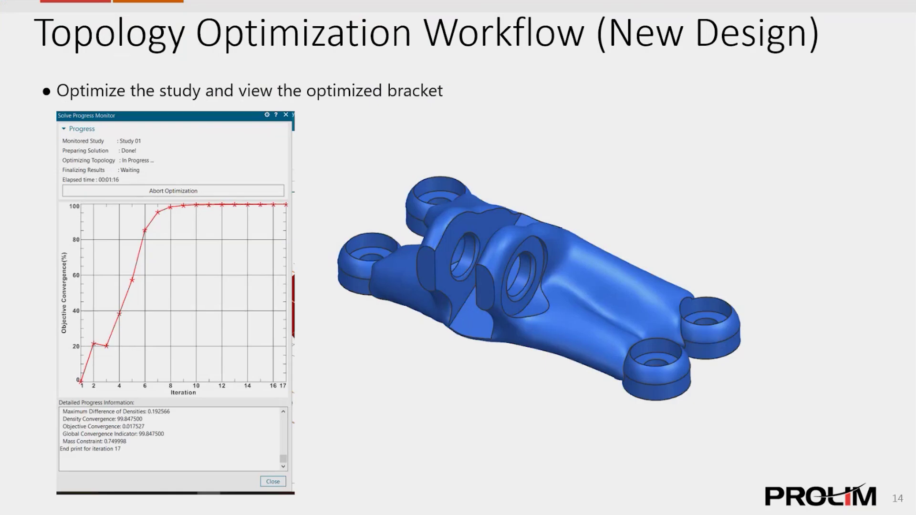
key(Left)
key(Left)
key(Left)
key(Left)
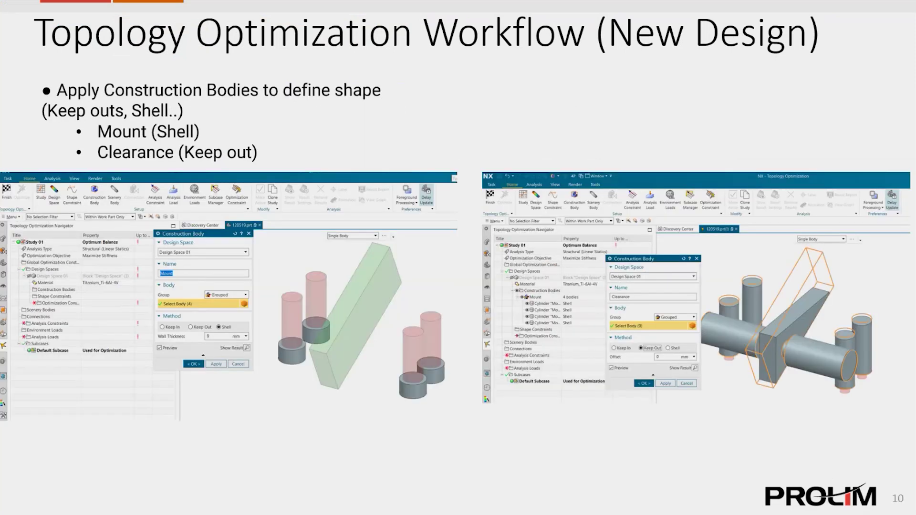
key(Left)
key(Left)
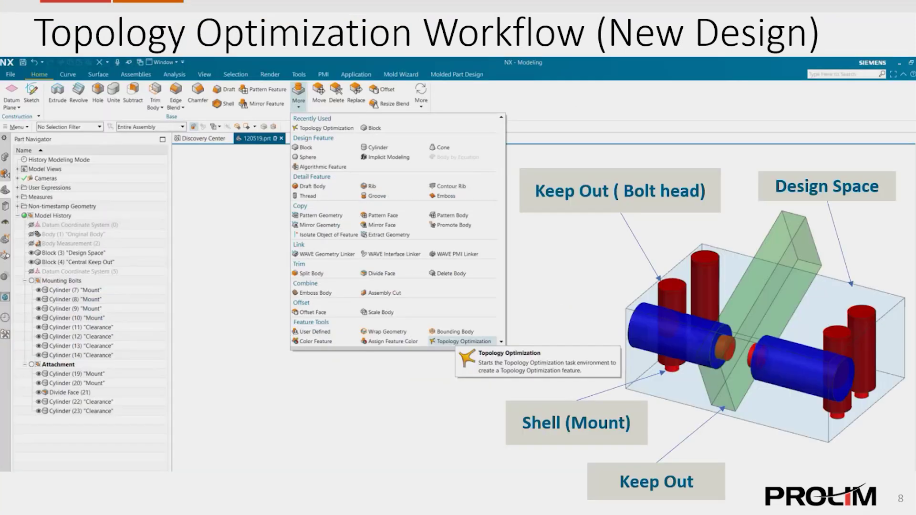
key(Right)
key(Right)
key(Right)
key(Right)
key(Right)
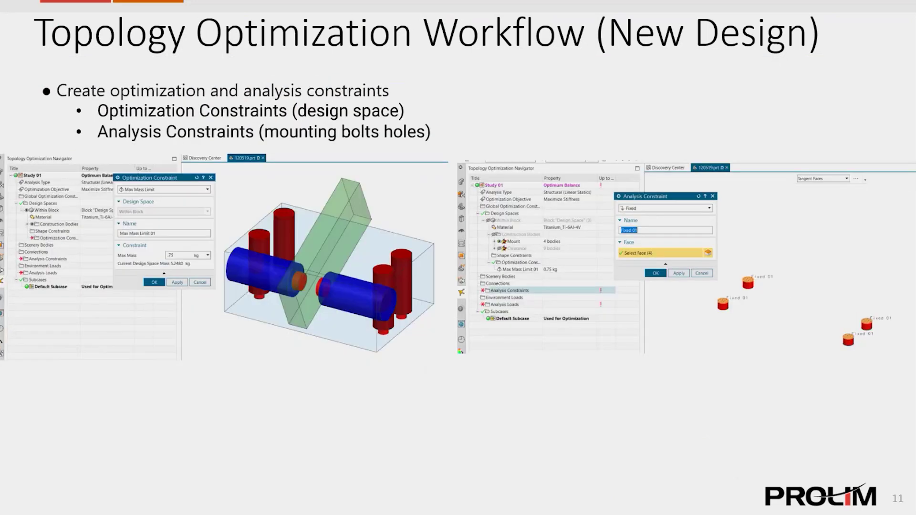
key(Right)
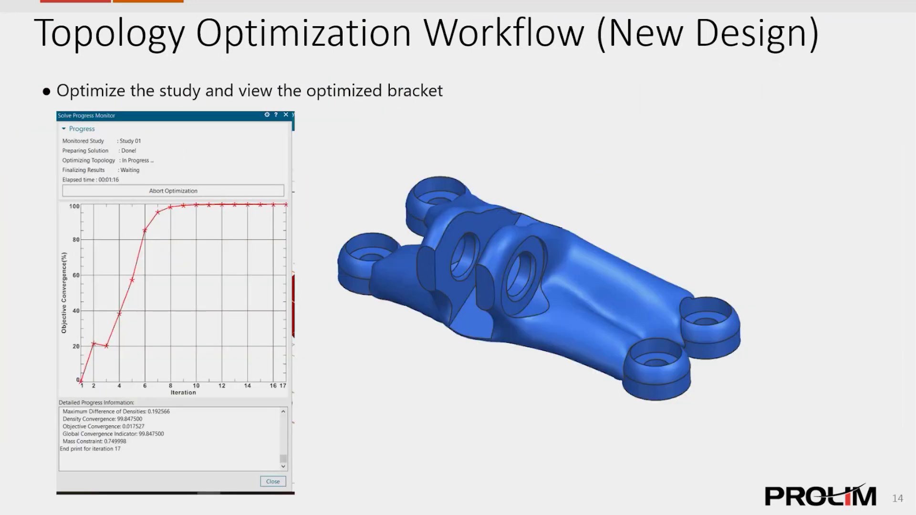
key(Right)
key(Right)
key(Right)
key(Right)
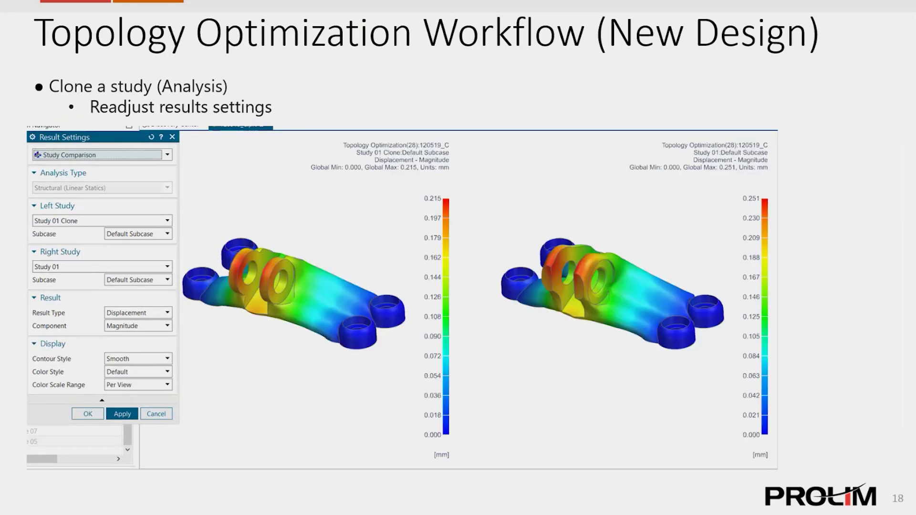
key(Right)
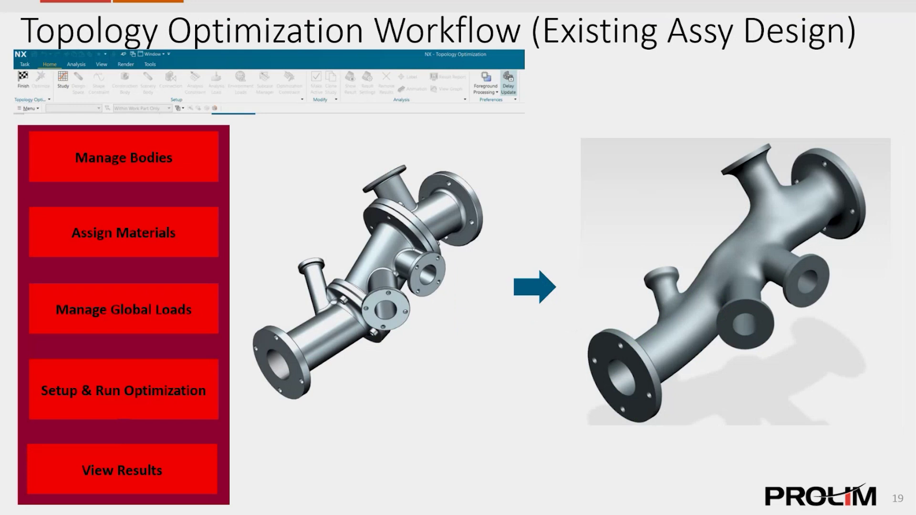
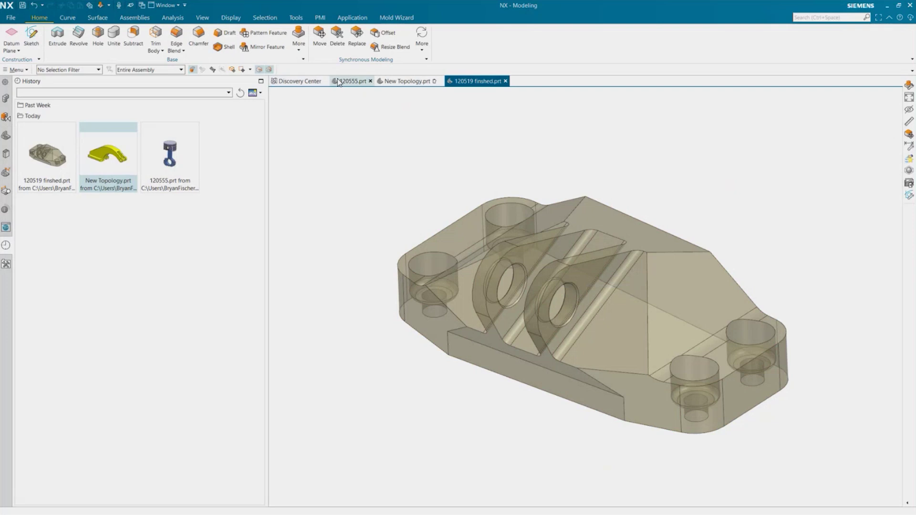
Step: Switch to the 120555.prt piston assembly and review its components and the linked bodies in its model history
click(337, 82)
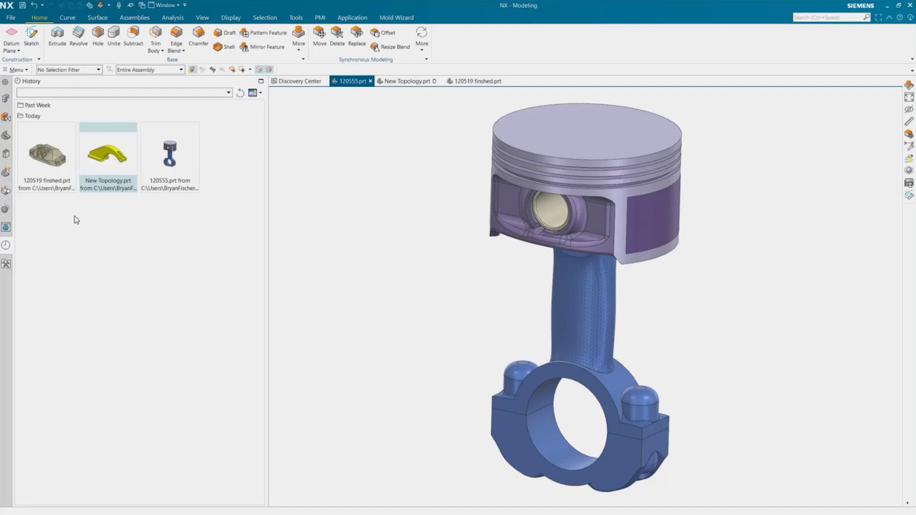
click(5, 137)
middle_drag(801, 333, 709, 333)
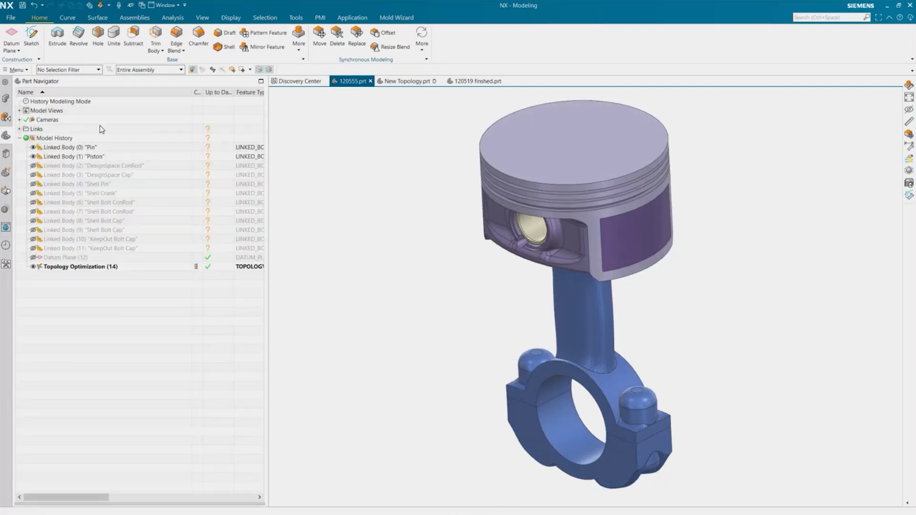
click(6, 99)
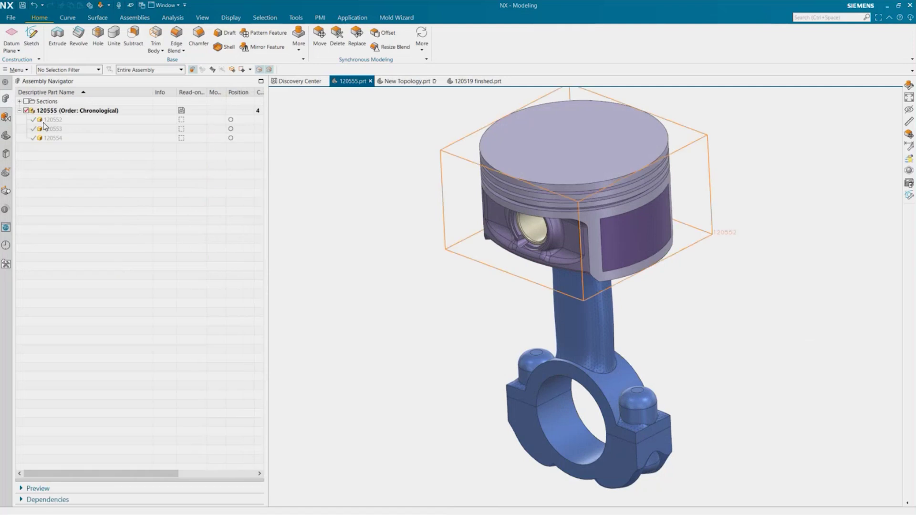
click(6, 135)
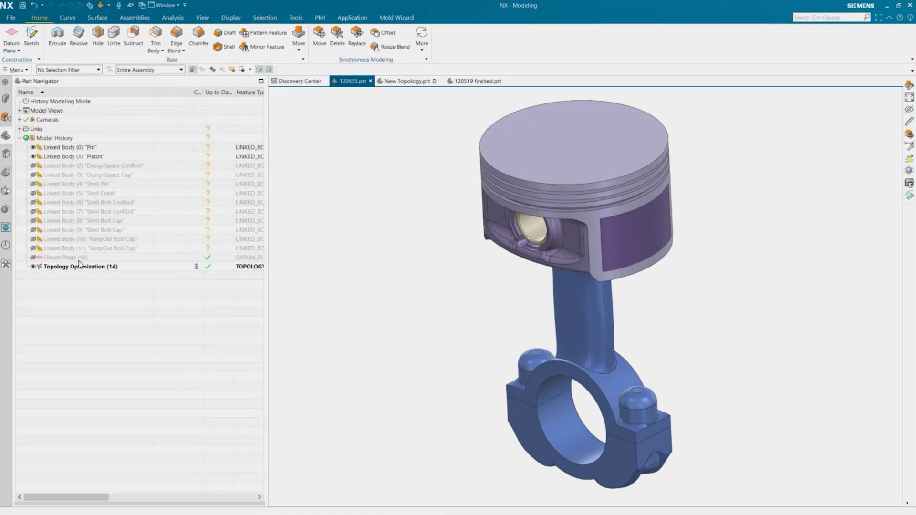
click(93, 165)
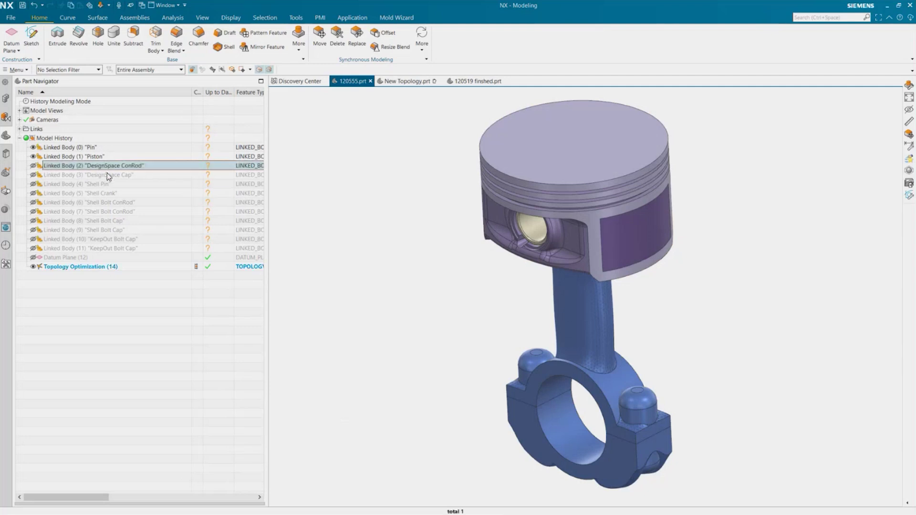
Step: Open Topology Optimization (14) for editing, make Study 01 active, and hide its loads and constraints
click(113, 266)
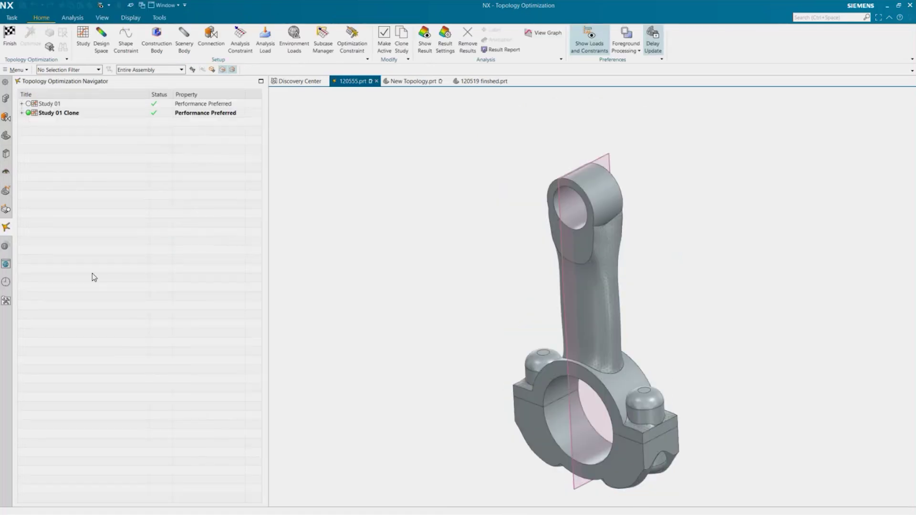
click(29, 104)
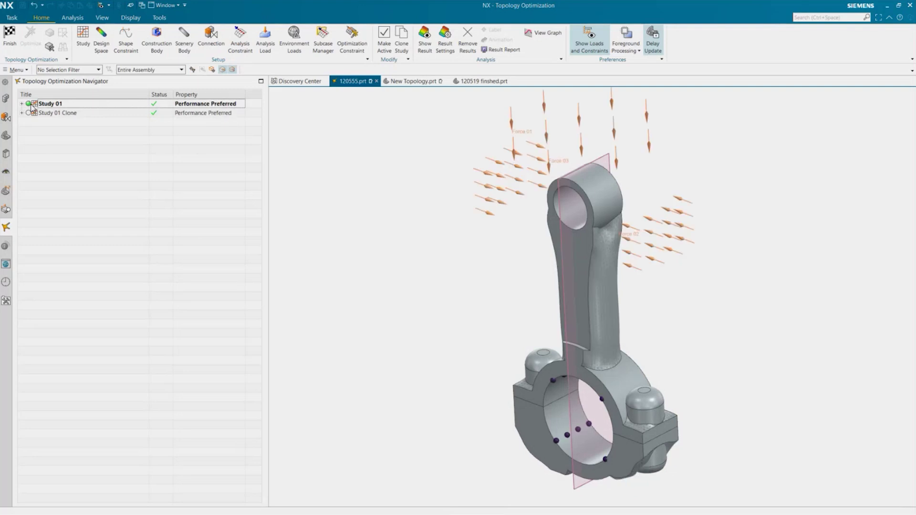
click(581, 48)
scroll(498, 255, down, 2)
middle_drag(498, 254, 505, 252)
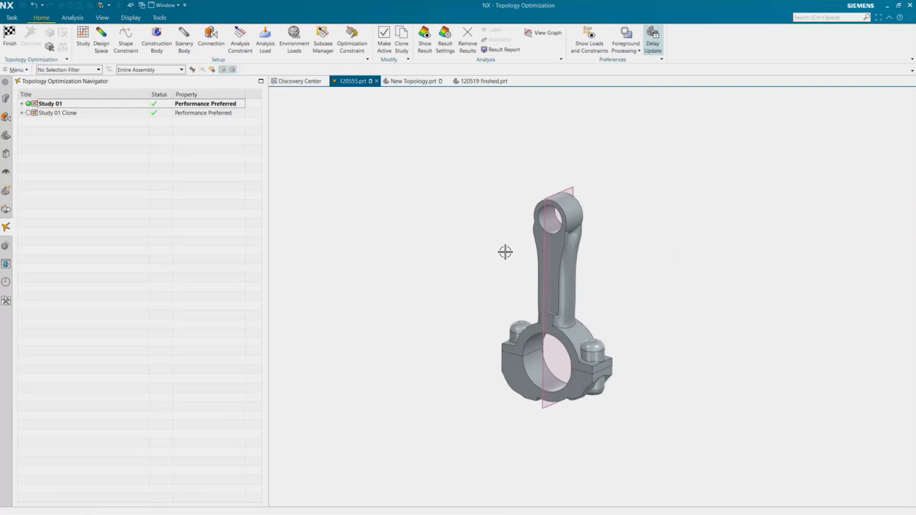
scroll(530, 254, up, 3)
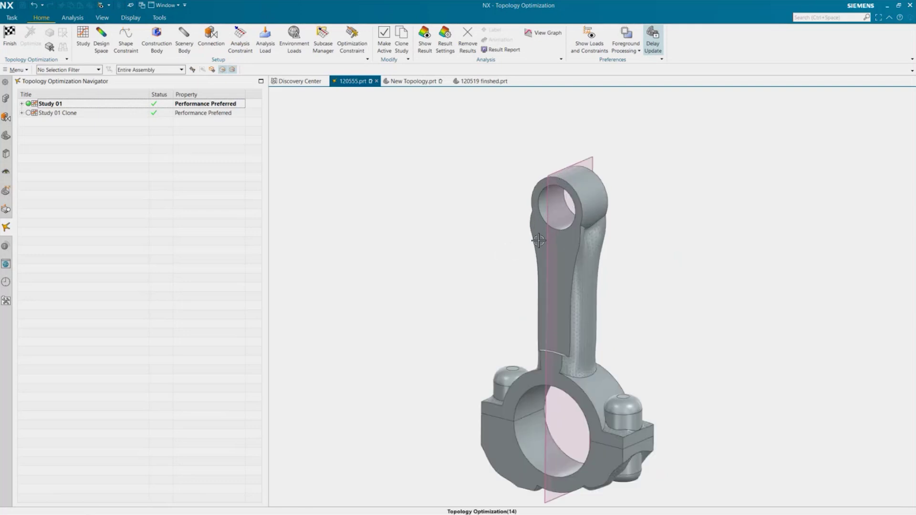
Step: Finish the topology optimization task and display the connecting rod as a wireframe with invisible hidden edges
click(9, 36)
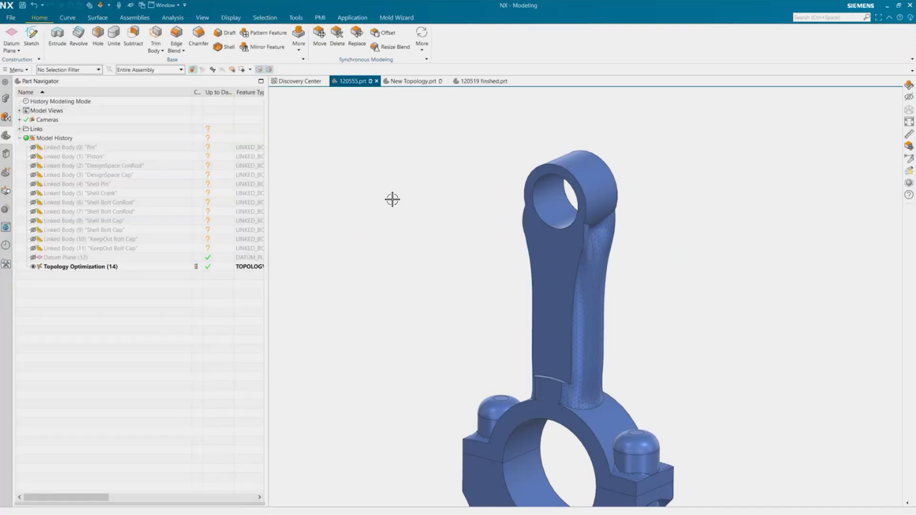
scroll(392, 200, down, 3)
right_click(392, 200)
mouse_move(424, 301)
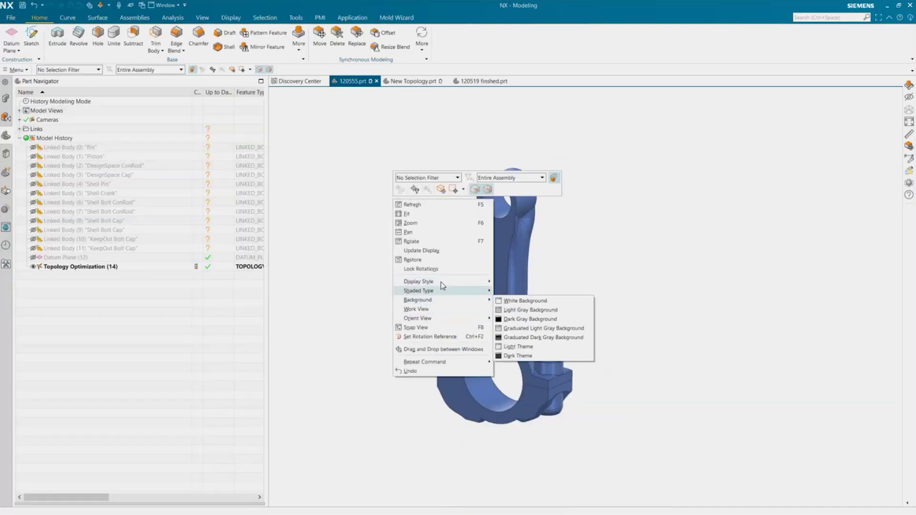
mouse_move(440, 282)
click(515, 291)
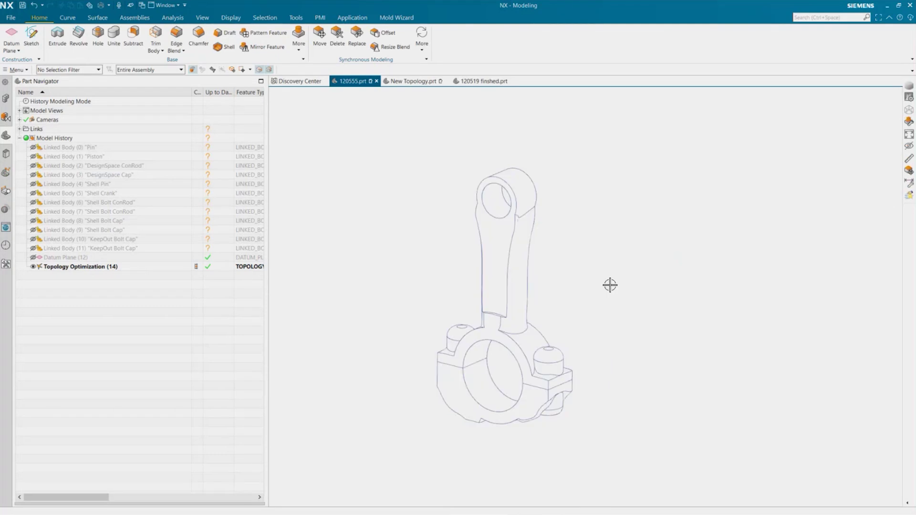
mouse_move(609, 285)
middle_down()
mouse_move(621, 260)
mouse_move(628, 271)
mouse_move(620, 290)
middle_up()
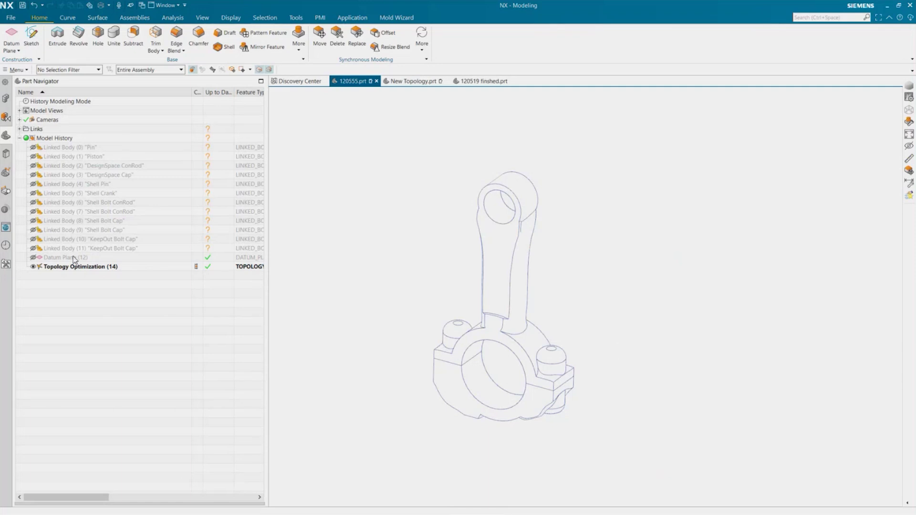
Step: Set the wireframe's hidden edges to Dashed in the visualization preferences and view the connecting rod straight on and at an angle
click(10, 18)
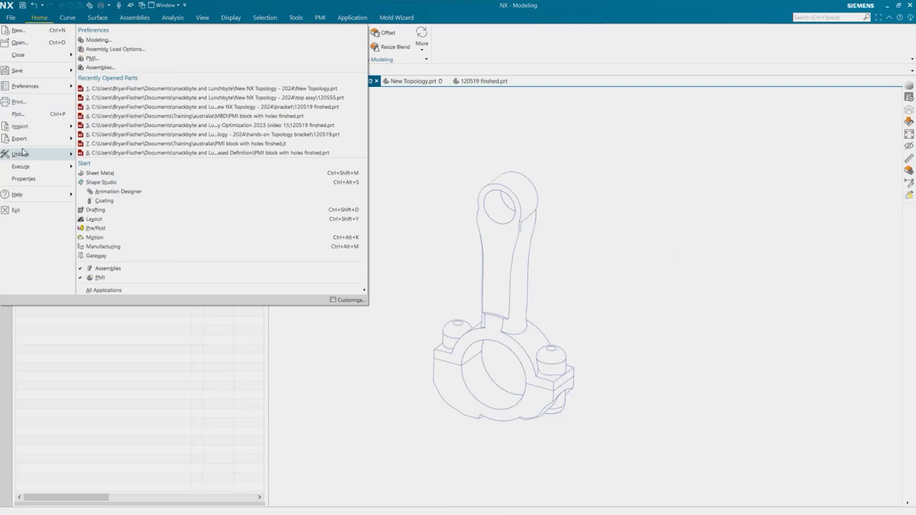
mouse_move(29, 87)
click(122, 171)
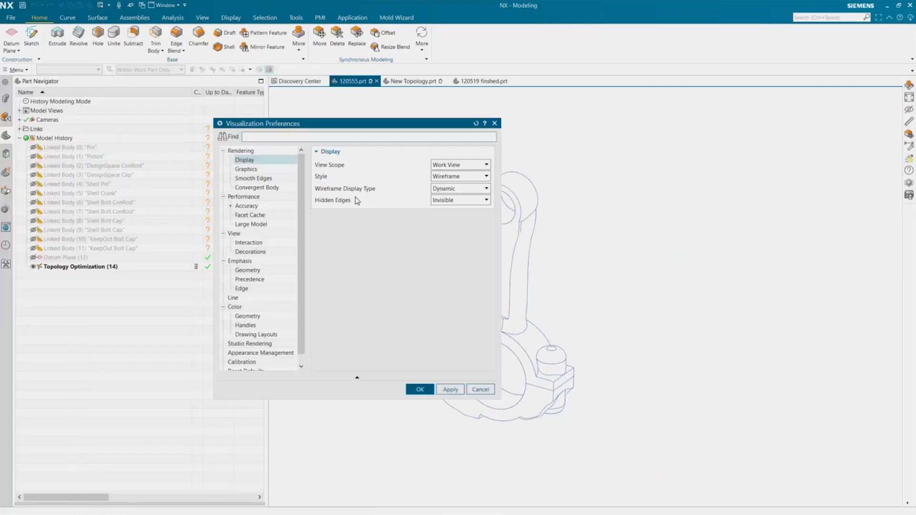
click(447, 201)
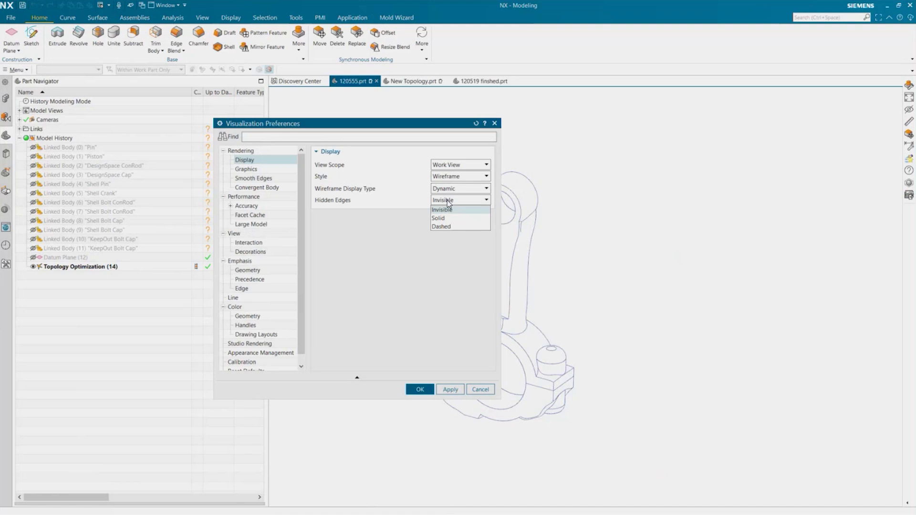
click(442, 226)
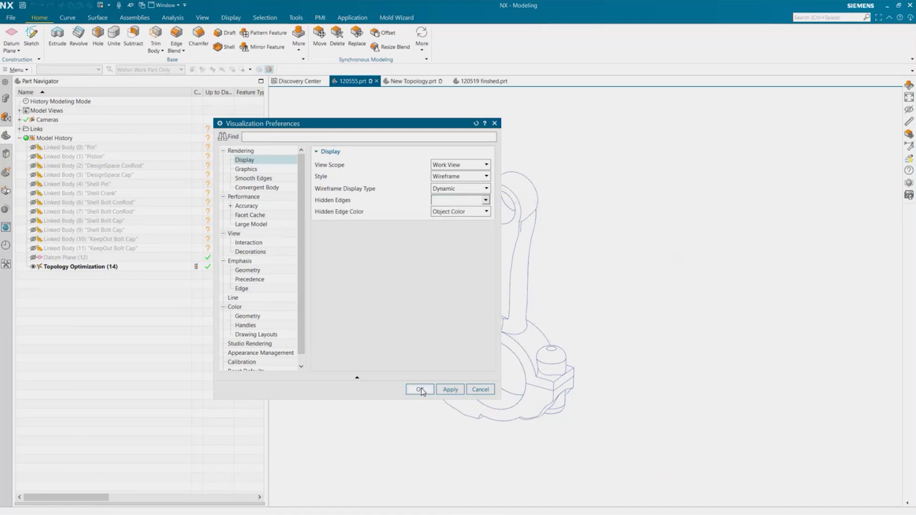
click(419, 390)
key(F8)
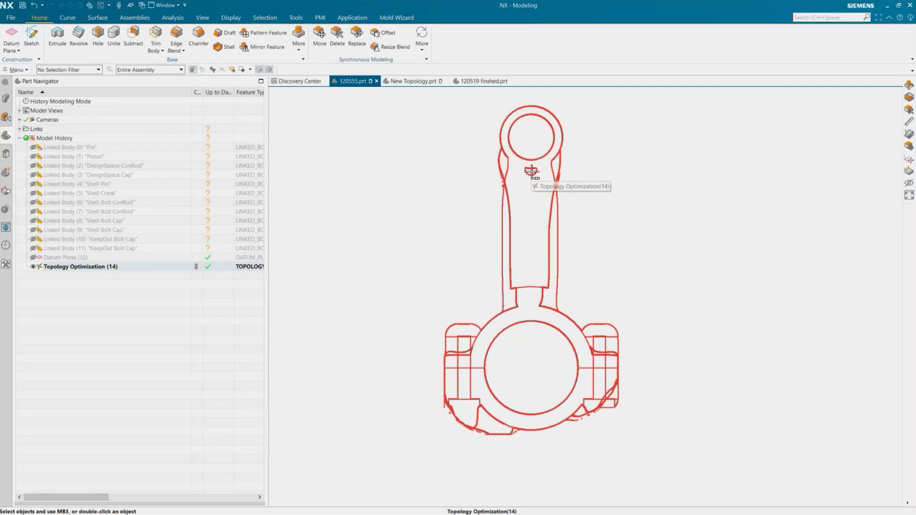
middle_drag(682, 302, 665, 358)
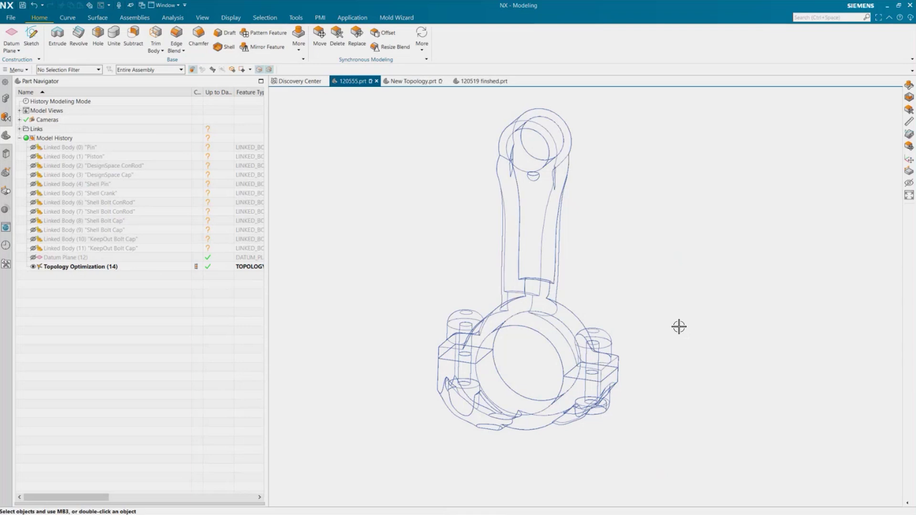
Step: Open Topology Optimization (14) for editing and review the shape constraints of both design spaces in Study 01 Clone
double_click(72, 266)
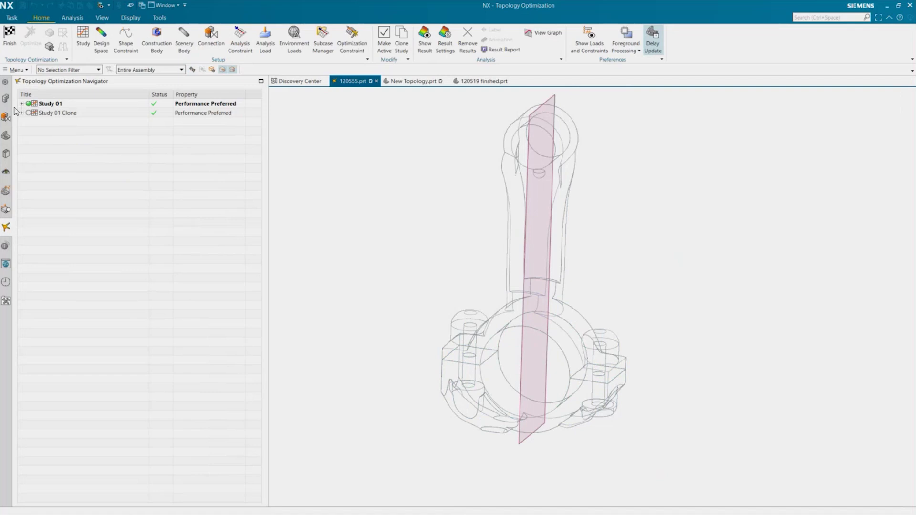
click(21, 113)
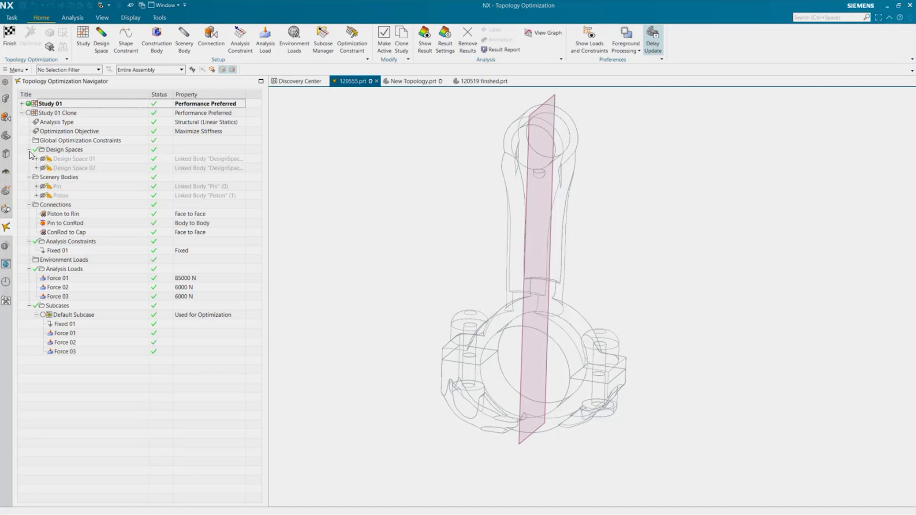
click(36, 168)
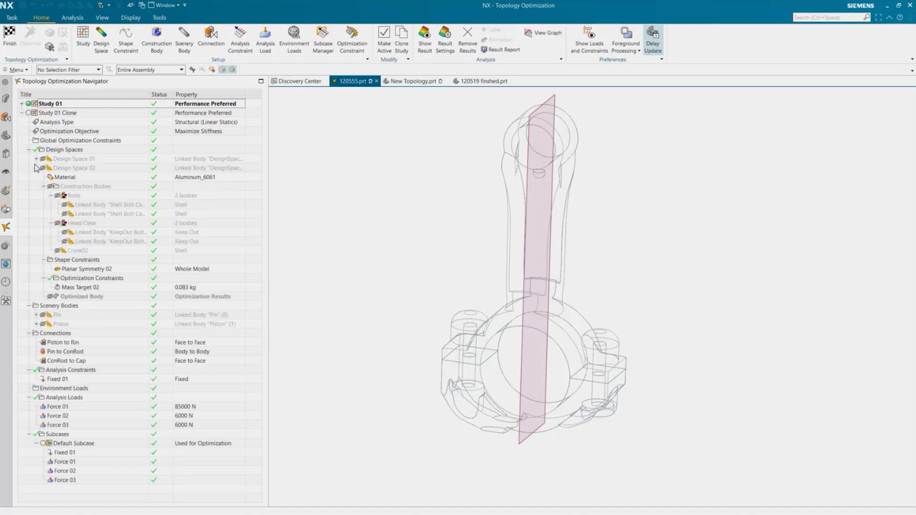
click(84, 270)
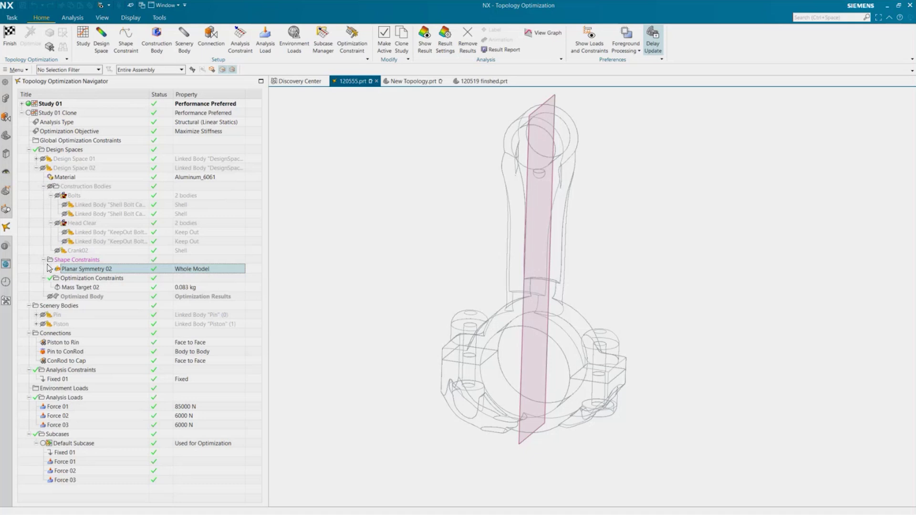
click(36, 159)
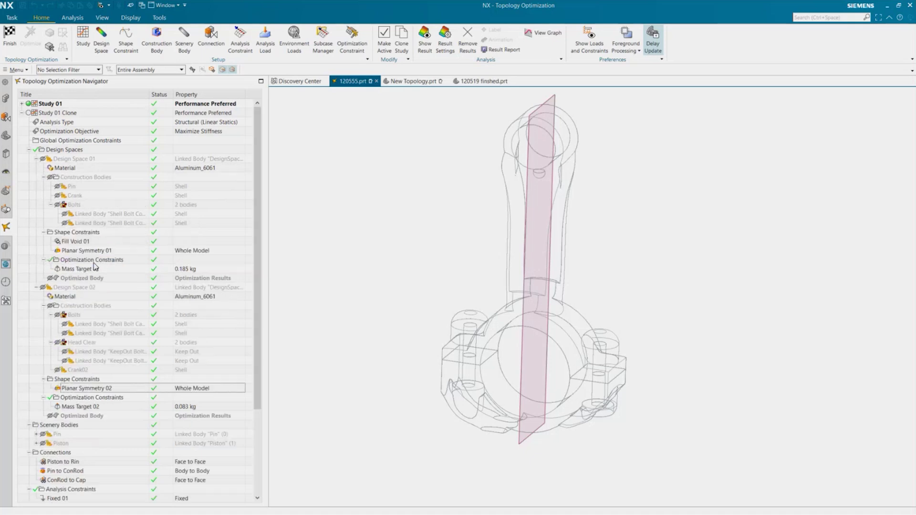
click(74, 242)
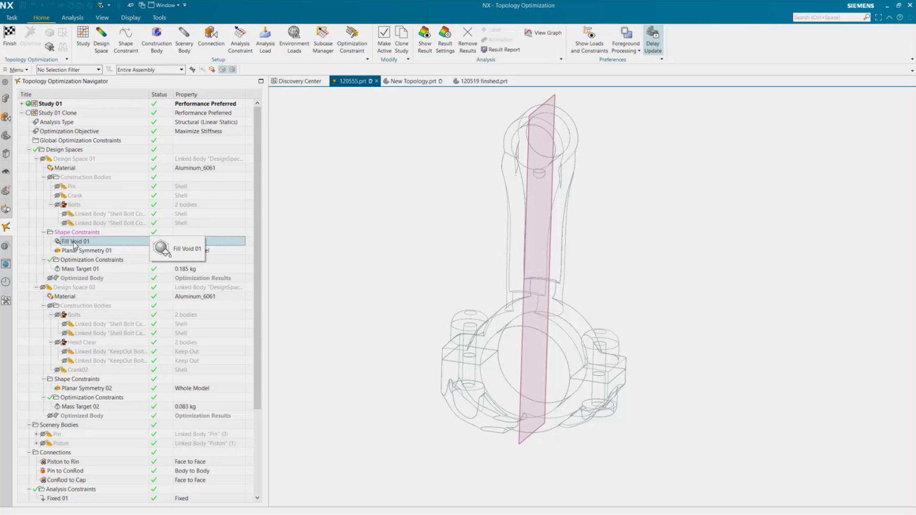
click(29, 149)
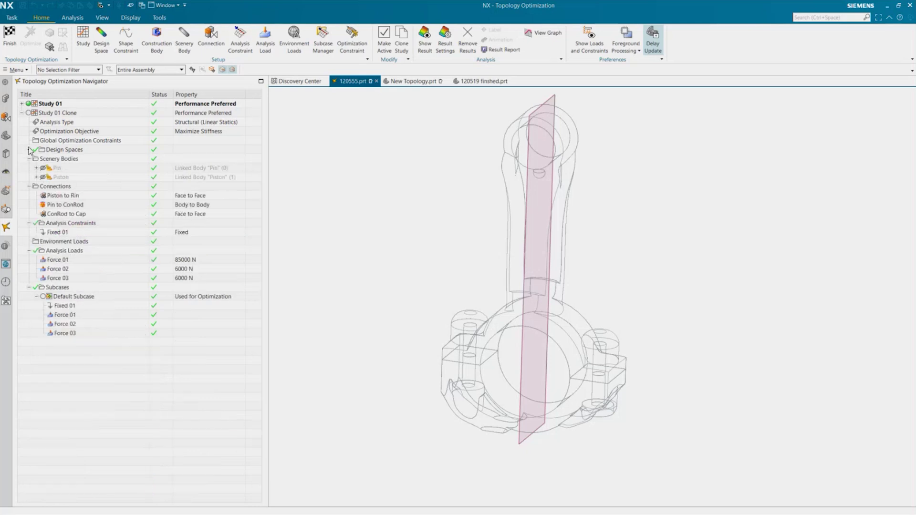
click(22, 113)
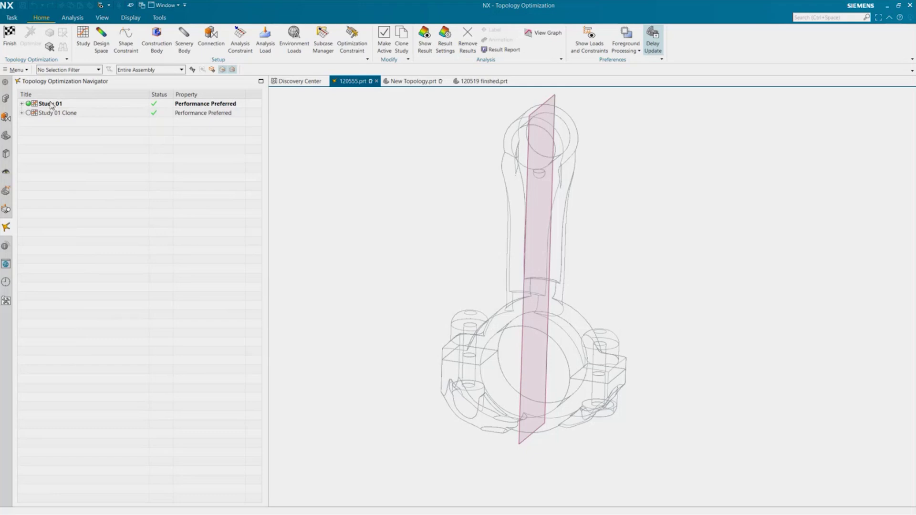
Step: Expand Study 01 and collapse its design spaces, scenery bodies, connections, analysis constraints, analysis loads and subcases
click(21, 104)
click(29, 140)
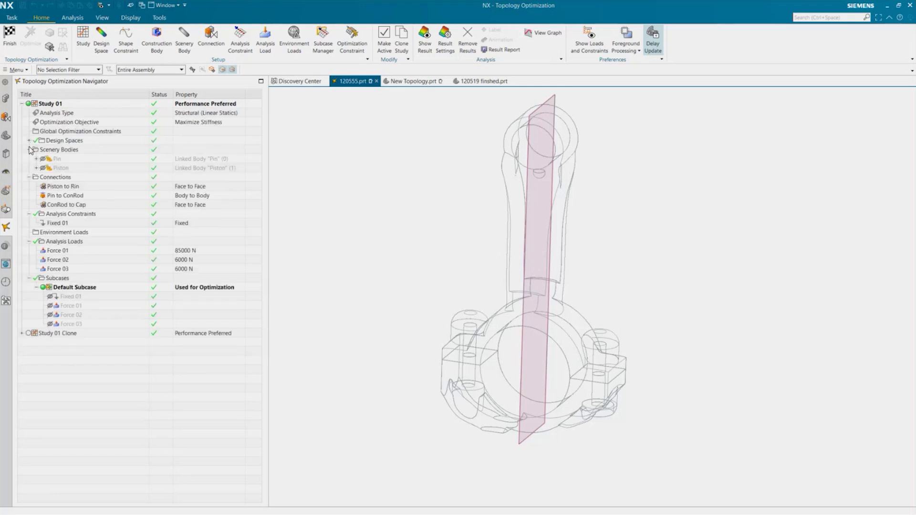
click(29, 149)
click(29, 159)
click(29, 167)
click(29, 186)
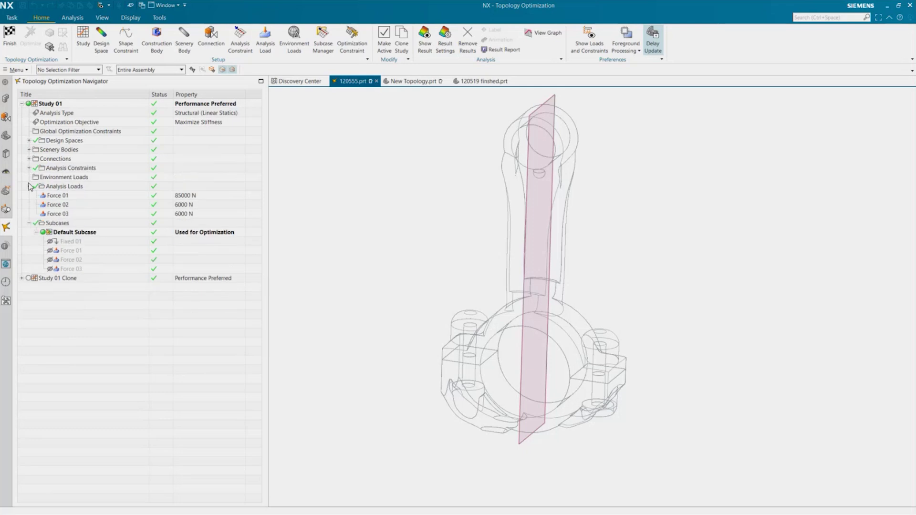
click(29, 195)
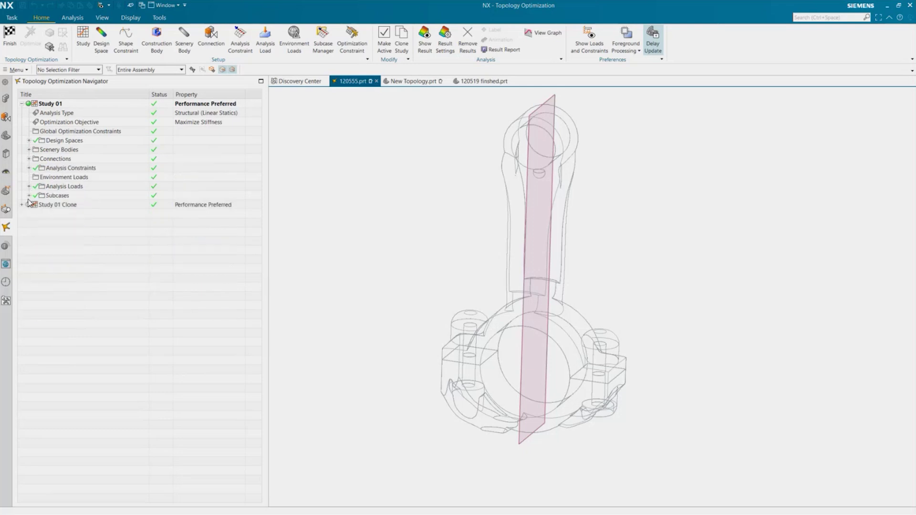
Step: Show Design Space 01 of Study 01 and display the model shaded with edges
click(30, 140)
click(43, 150)
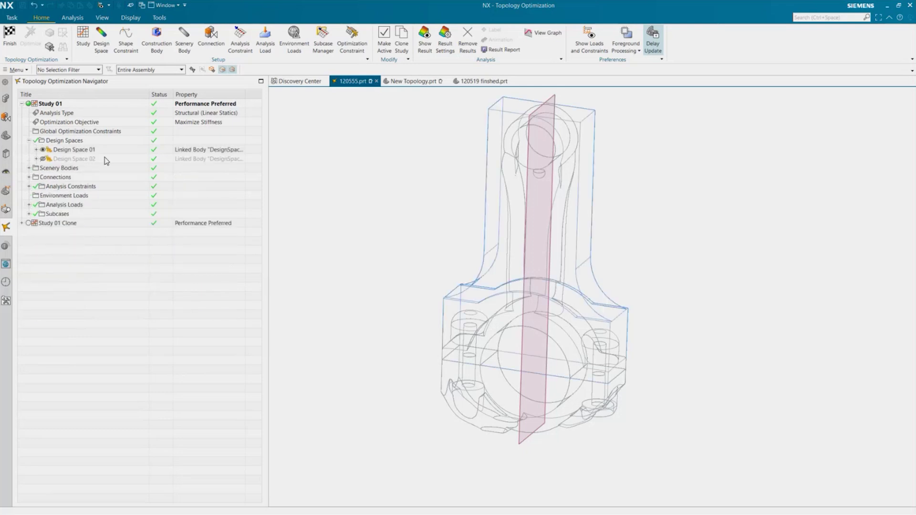
right_click(365, 192)
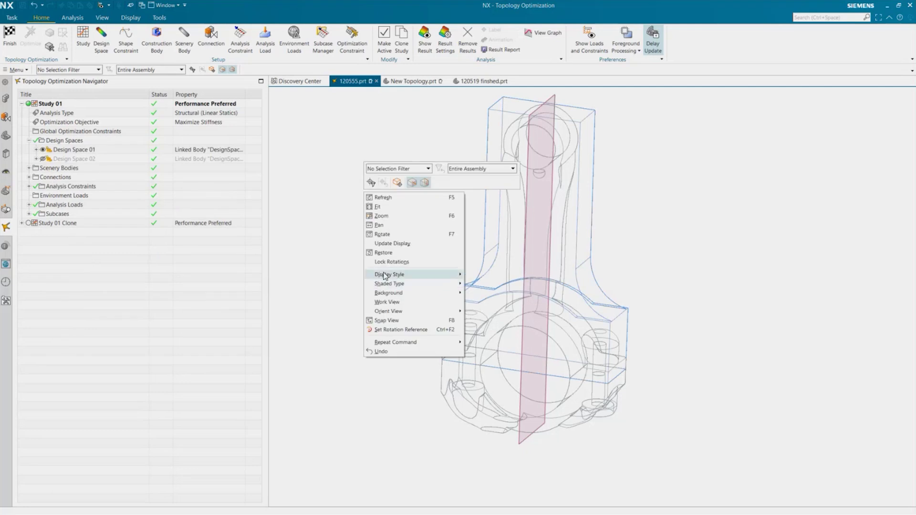
mouse_move(430, 275)
click(483, 277)
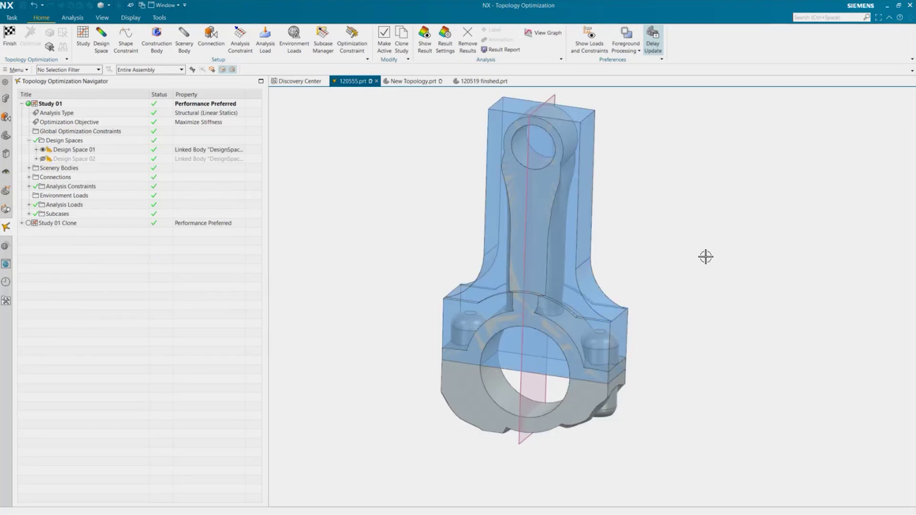
middle_drag(705, 256, 697, 272)
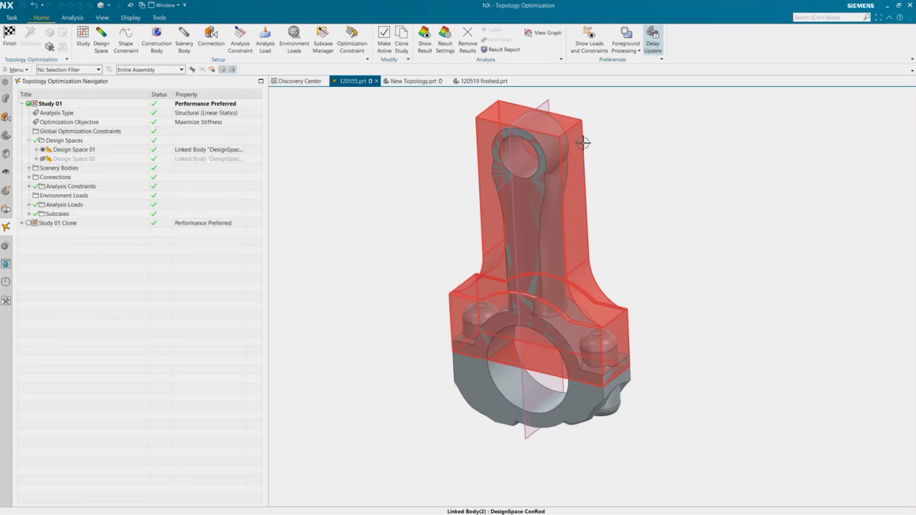
Step: Compare the rod with Design Space 01 hidden and shown, list its contents, and check its body and material settings
click(41, 150)
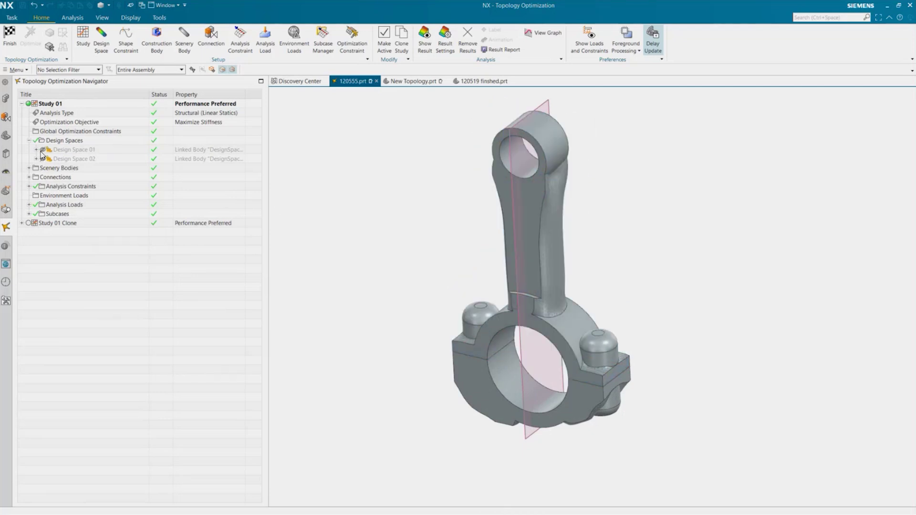
click(36, 149)
click(44, 167)
click(44, 168)
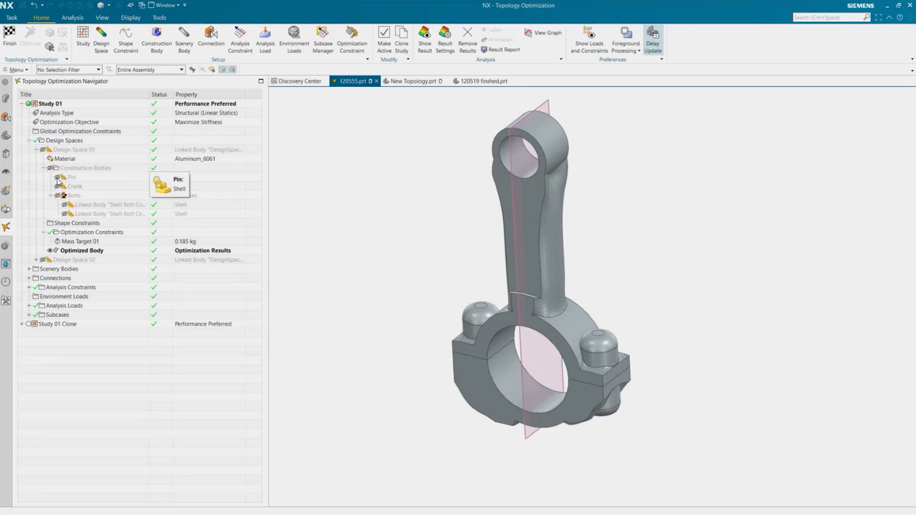
click(43, 149)
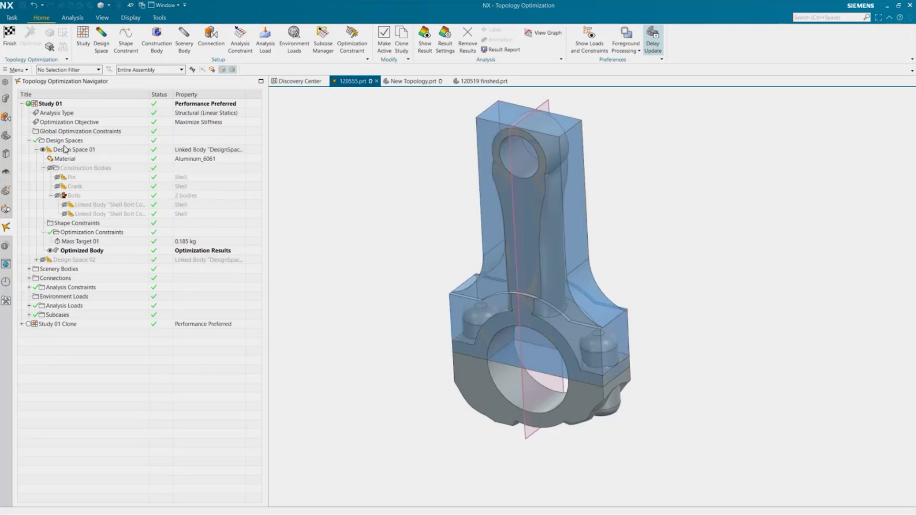
double_click(66, 149)
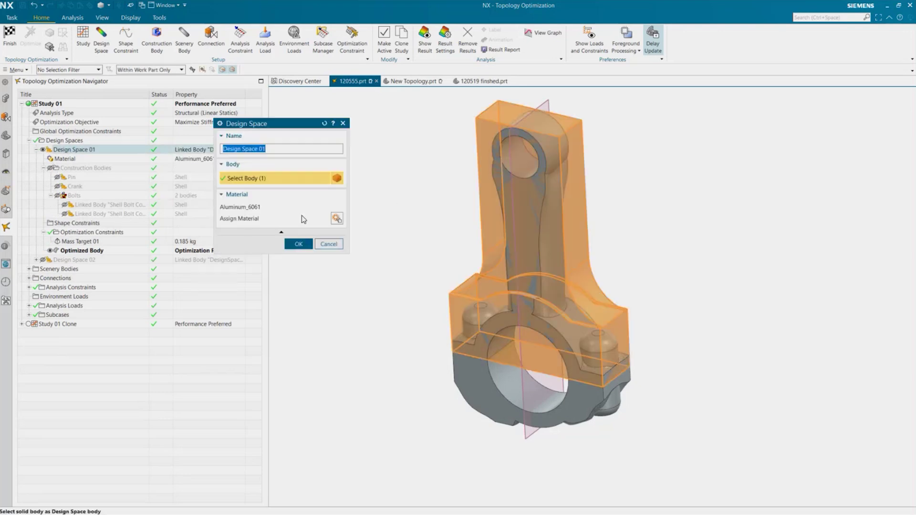
click(328, 244)
Step: Show the construction bodies of Design Space 01 and check the Pin body's shell settings
click(51, 168)
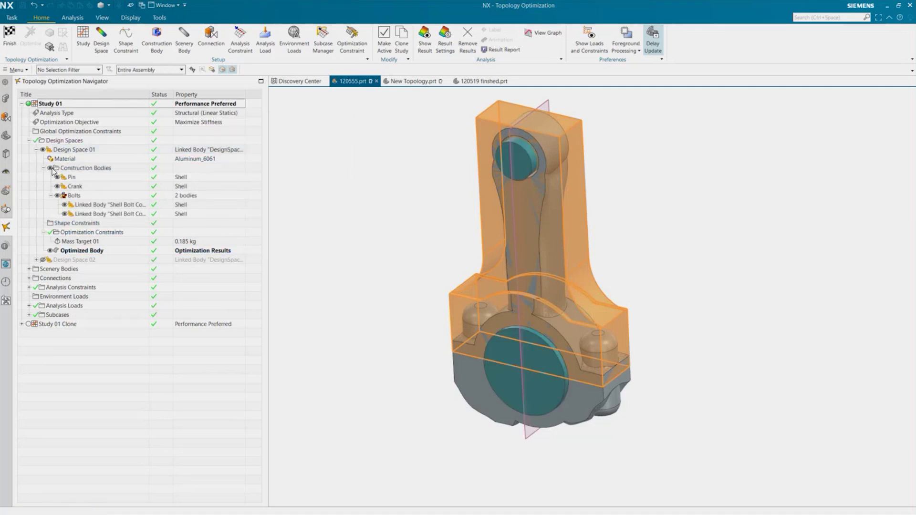
click(69, 178)
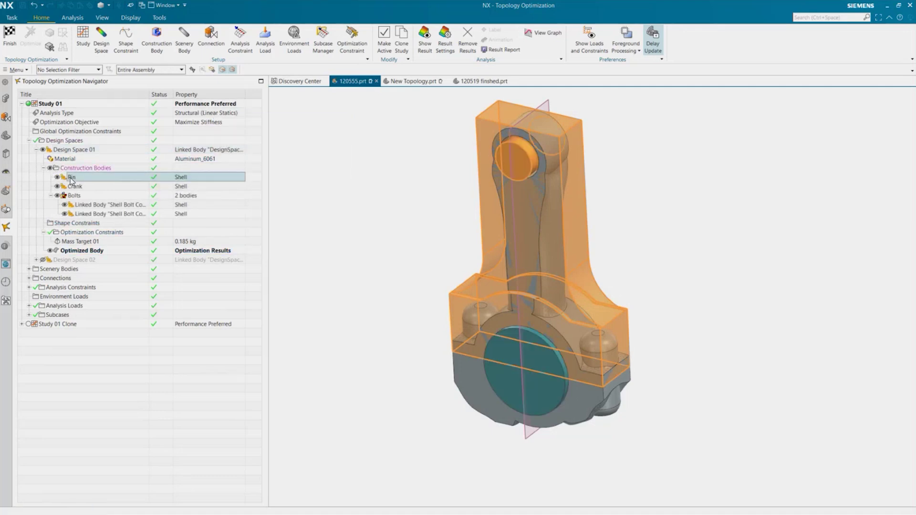
double_click(70, 177)
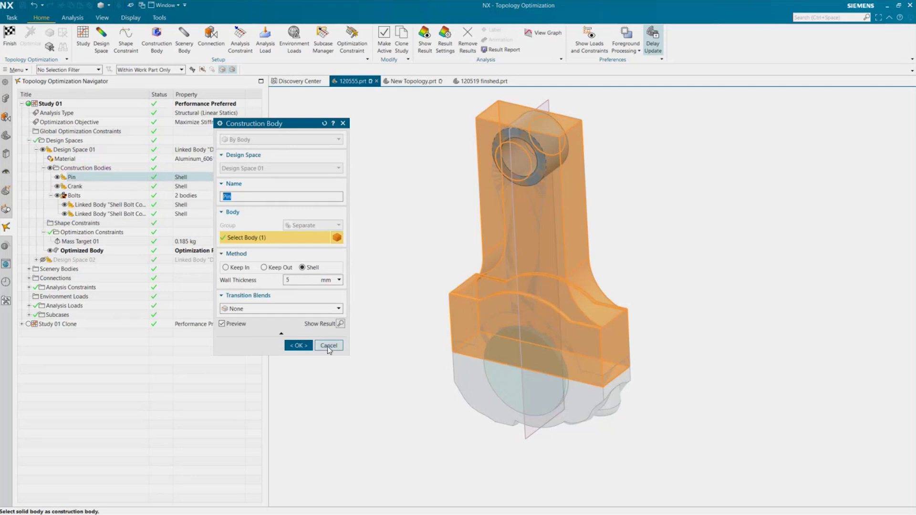
middle_click(352, 353)
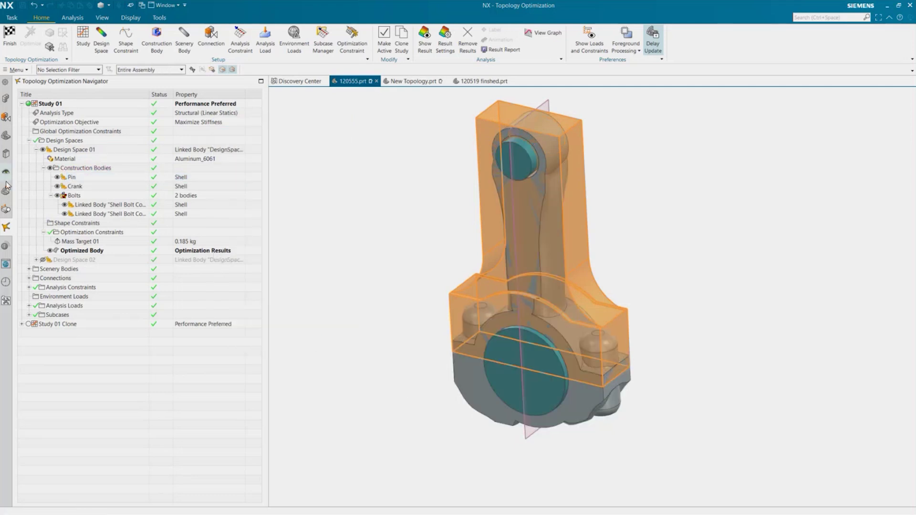
Step: Check the Crank construction body's shell settings and highlight the two linked bolt shell bodies in the model
double_click(73, 186)
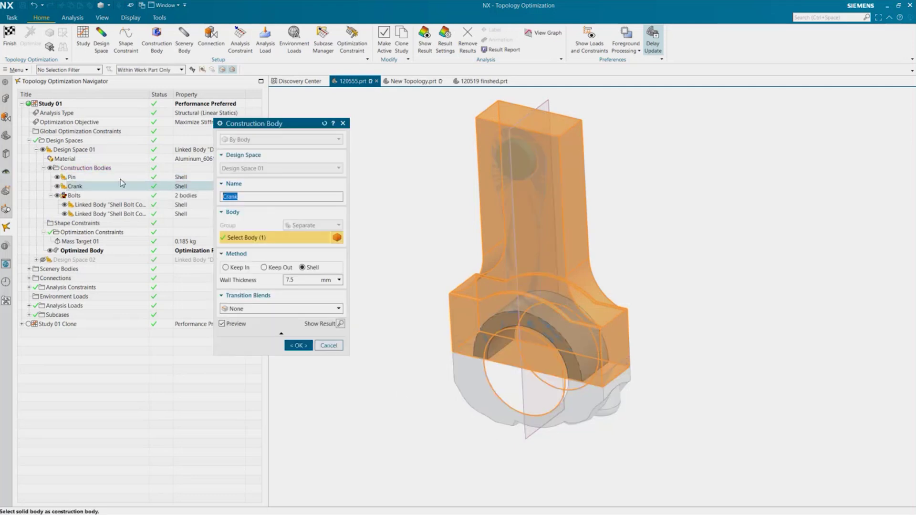
click(336, 345)
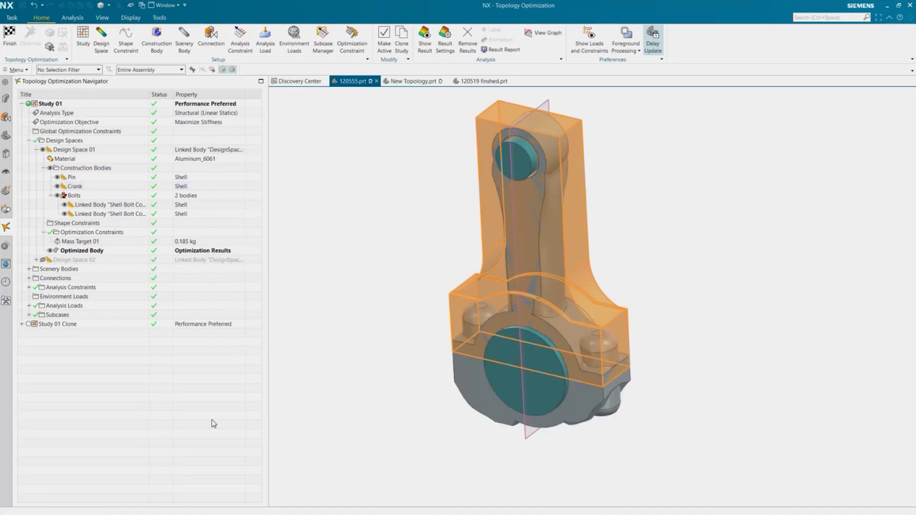
click(85, 206)
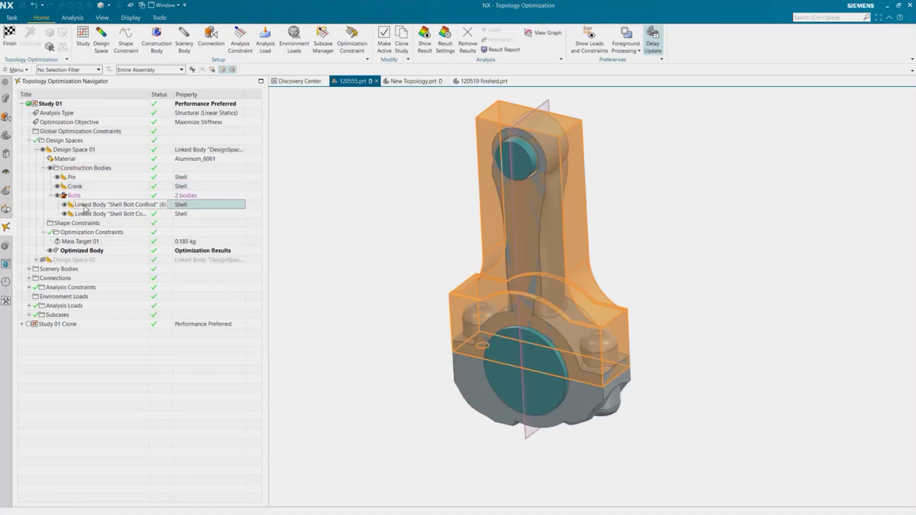
click(109, 214)
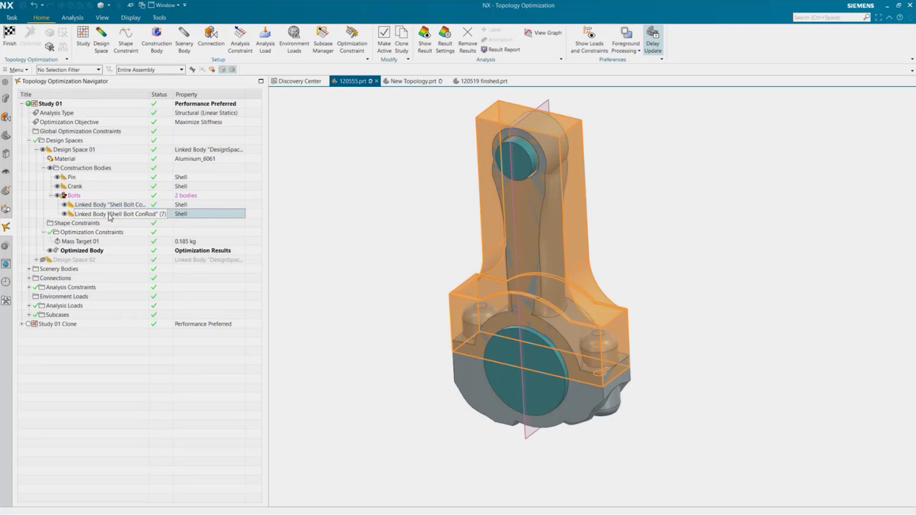
Step: Review the settings of the Mass Target 01 constraint in Design Space 01 without changing them
click(50, 195)
click(43, 168)
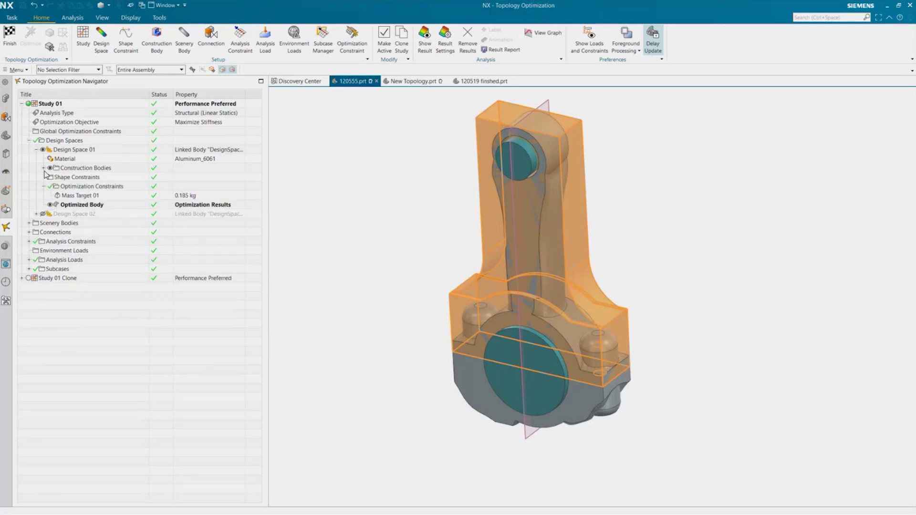
click(80, 186)
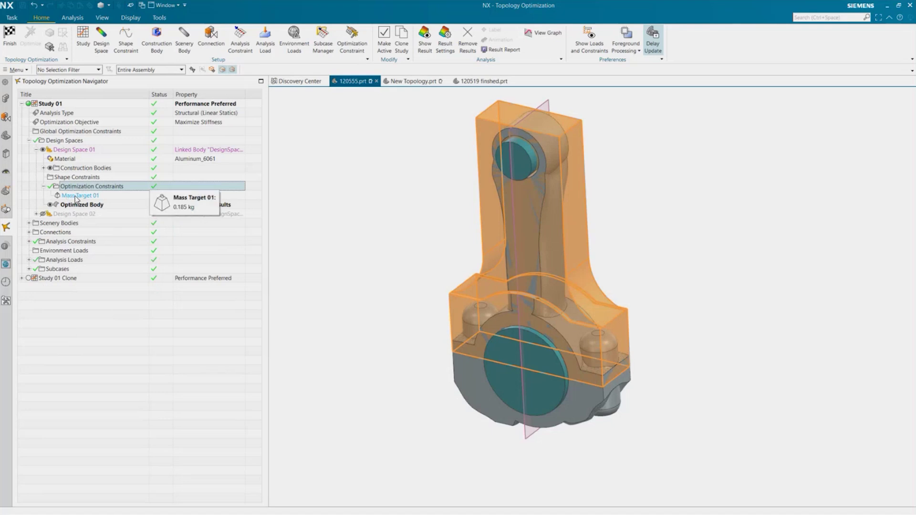
click(74, 195)
double_click(75, 196)
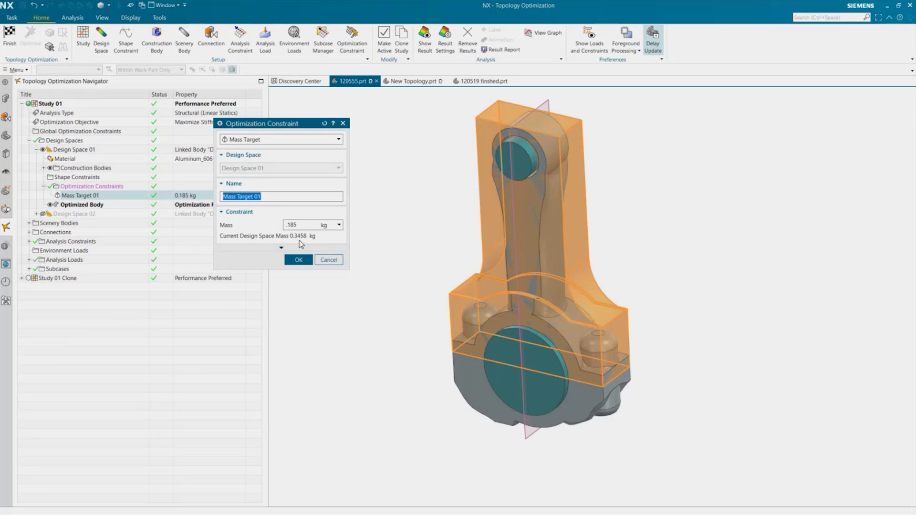
click(329, 259)
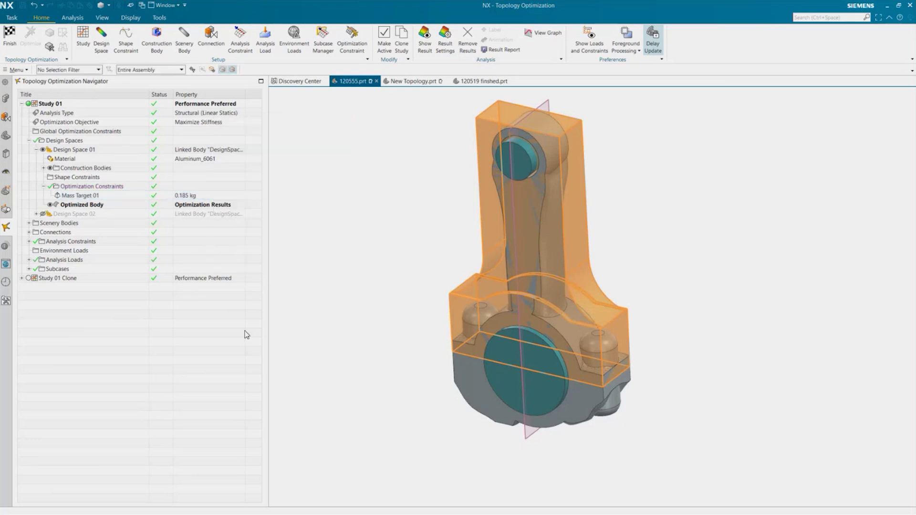
Step: Show Design Space 02 and hide Design Space 01 in Study 01
click(36, 150)
click(42, 158)
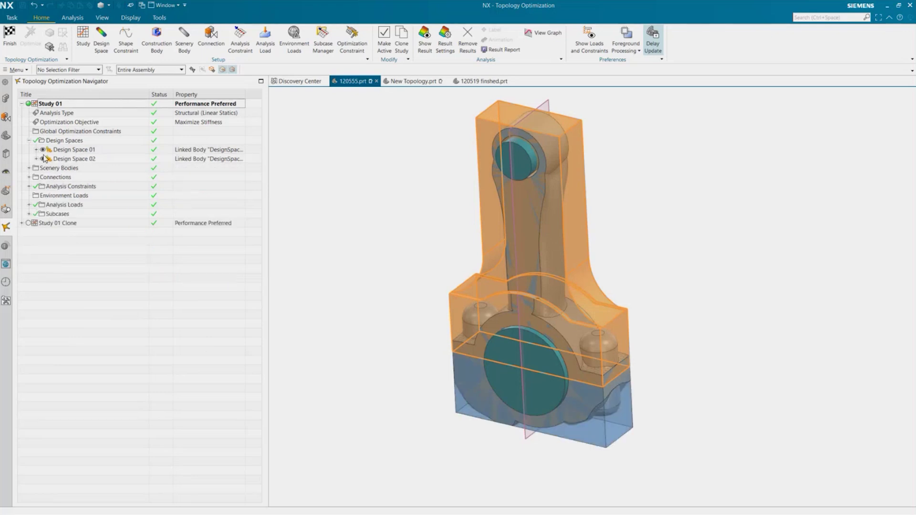
click(36, 150)
click(43, 150)
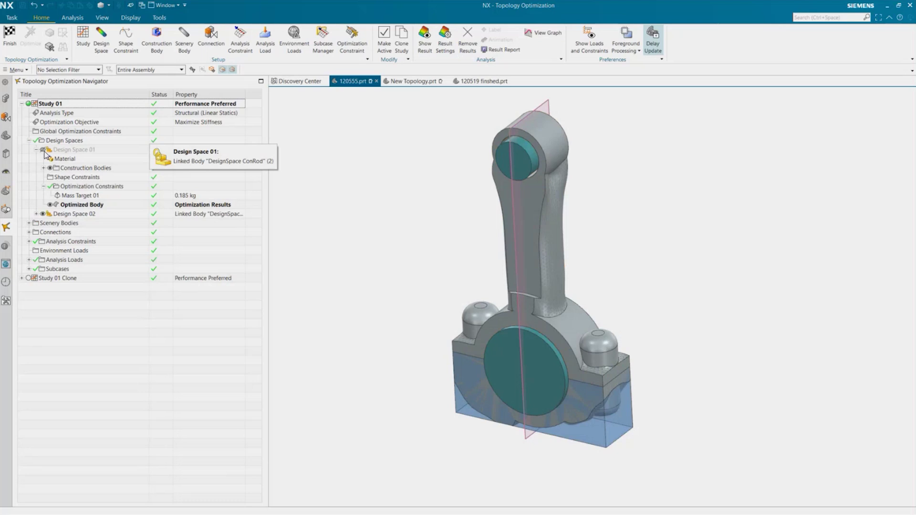
Step: Review the body and material definition of Design Space 02 without changing it
click(35, 214)
click(74, 216)
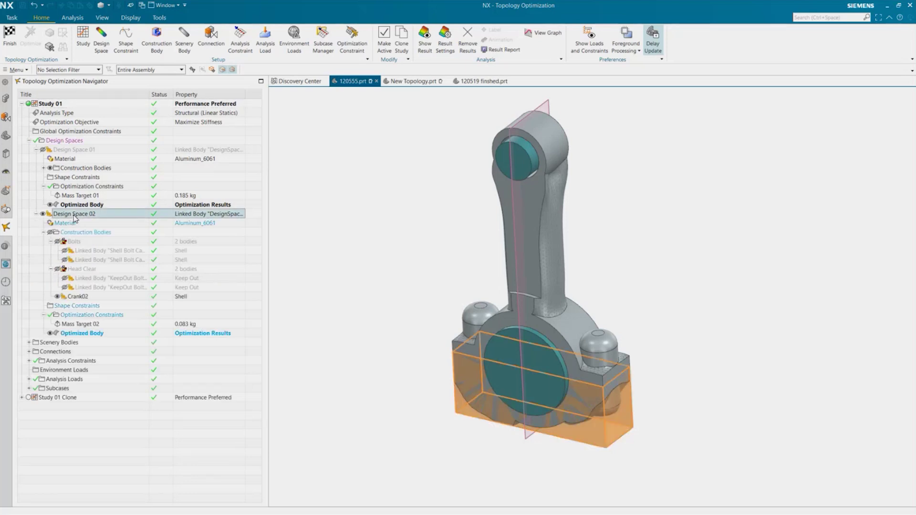
double_click(74, 215)
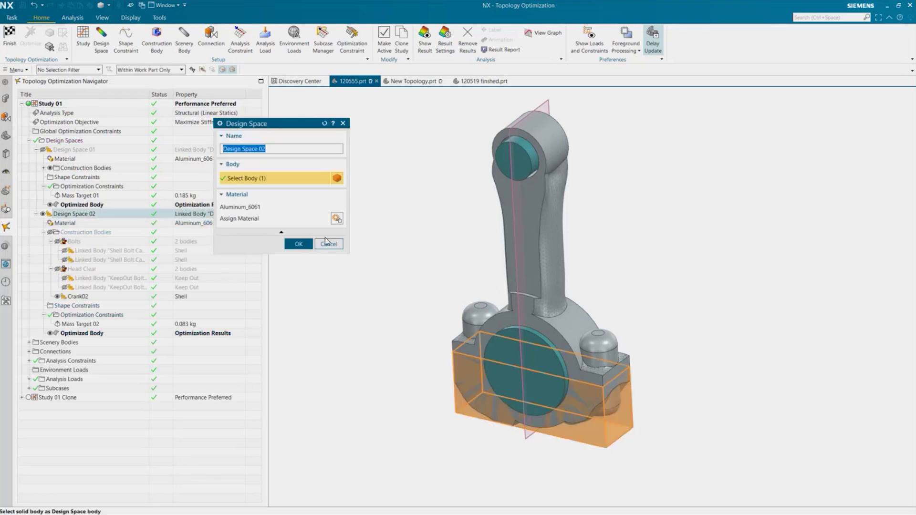
click(328, 244)
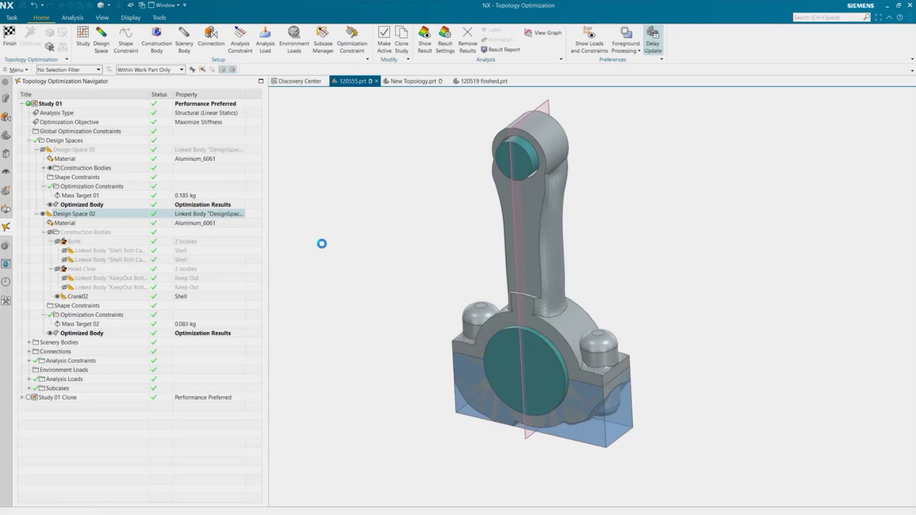
Step: Hide the optimized body of Design Space 01 and examine the two bolt shell bodies of Design Space 02
click(58, 241)
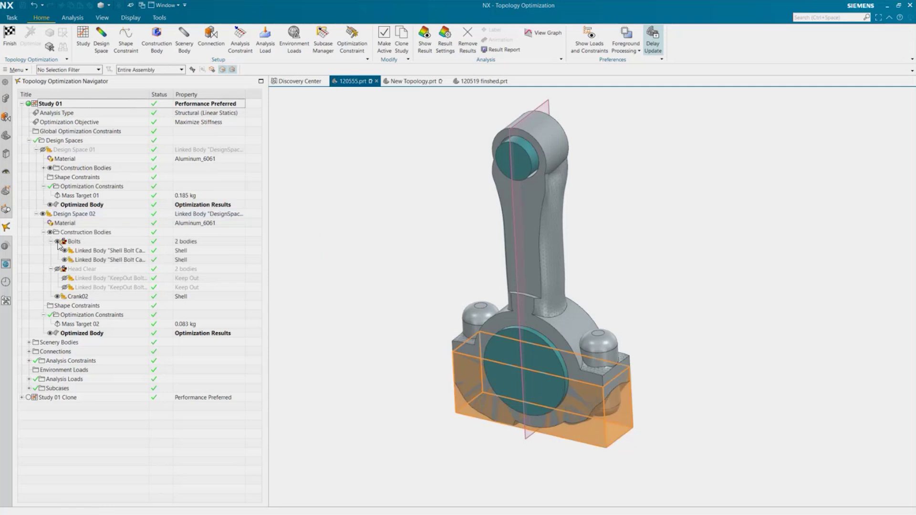
click(51, 205)
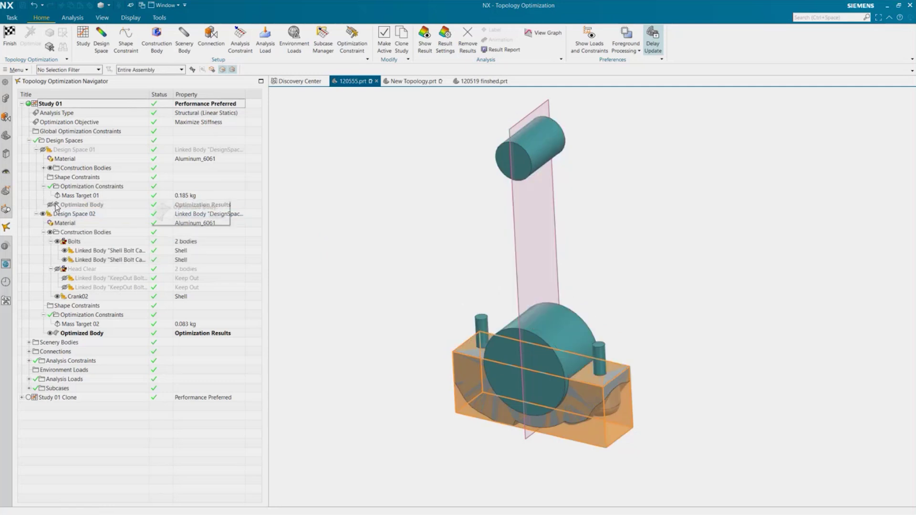
click(93, 251)
click(95, 260)
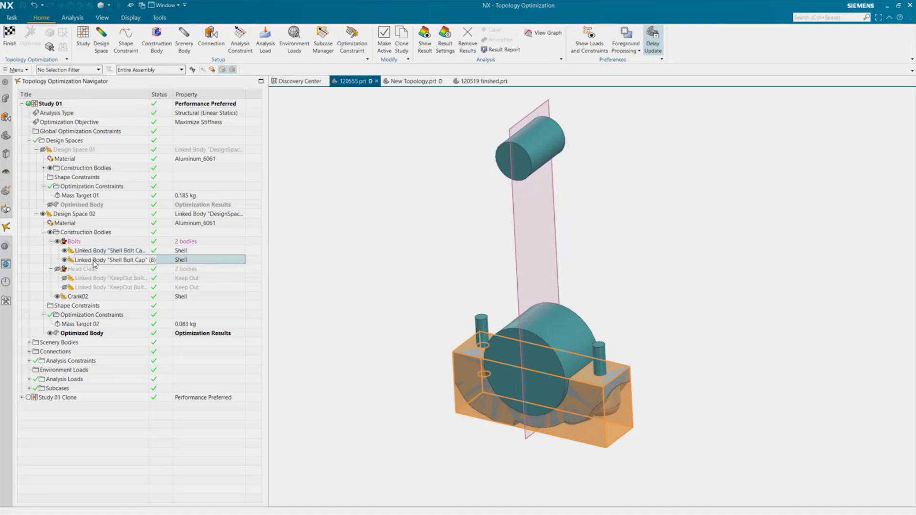
Step: Hide the Bolts group and show the Head Clear keep-out bodies in Design Space 02, viewing them from below
click(57, 242)
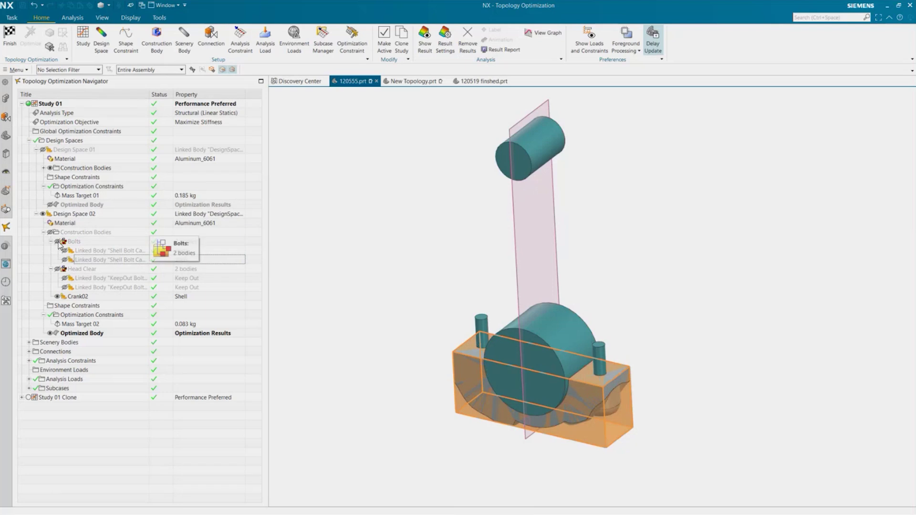
click(59, 270)
middle_drag(486, 429, 493, 387)
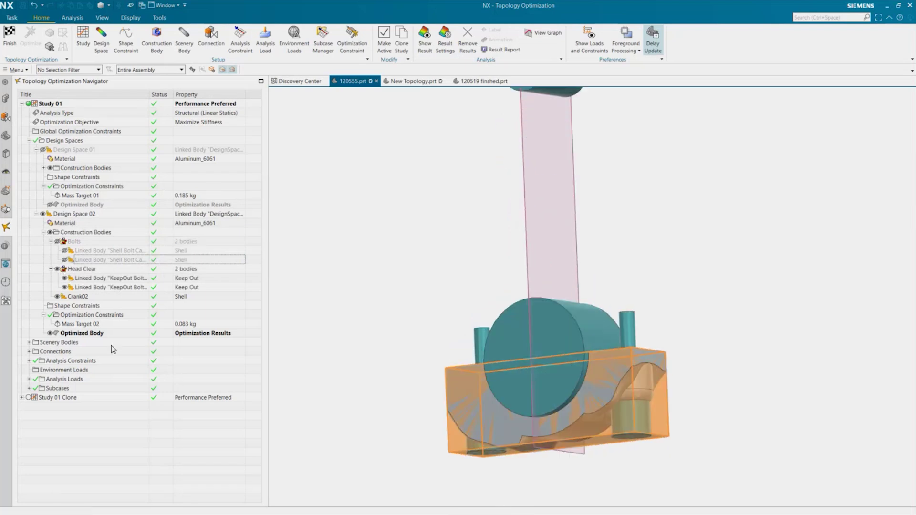
Step: Review the method and wall thickness of the Crank02 construction body without changing them
click(71, 296)
double_click(71, 296)
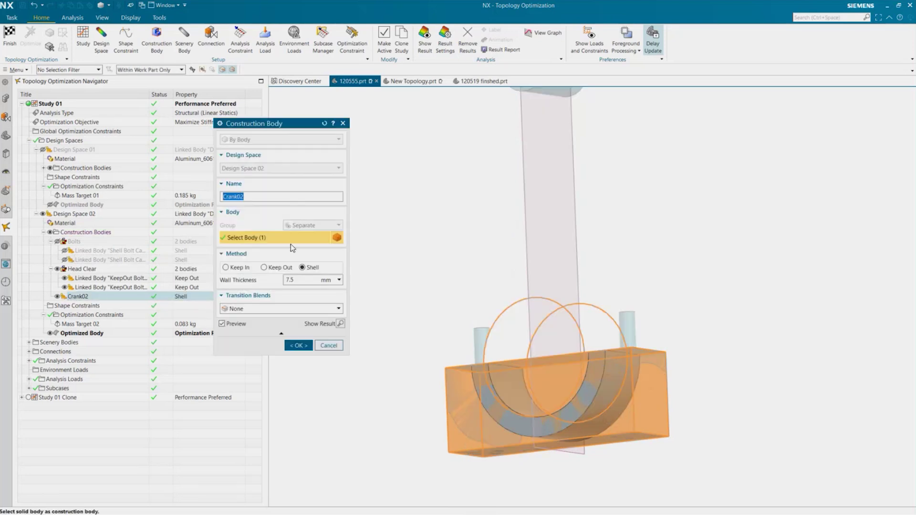
click(328, 346)
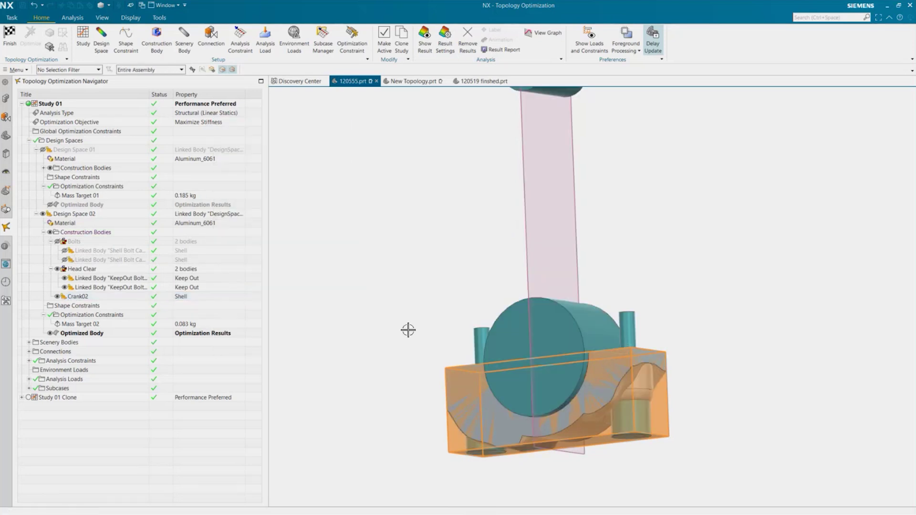
Step: Review the settings of the Mass Target 02 constraint in Design Space 02 without changing them
double_click(82, 316)
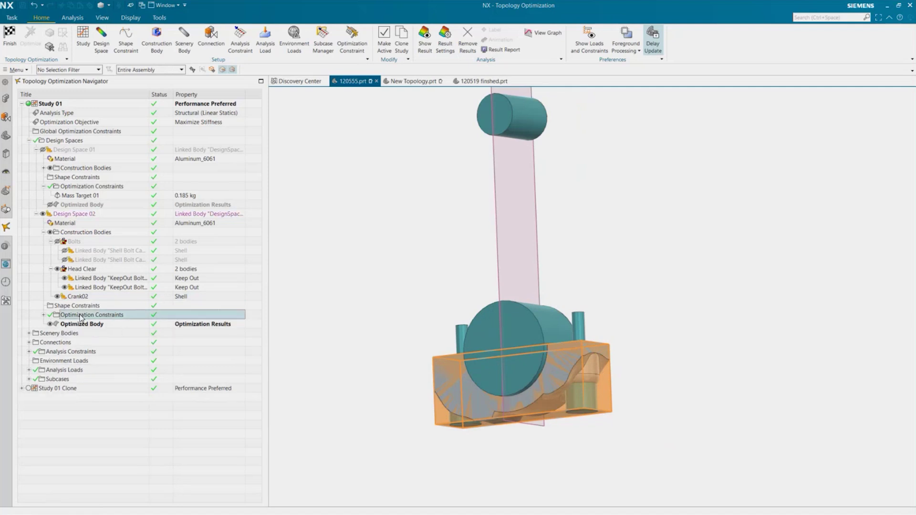
click(43, 315)
click(94, 324)
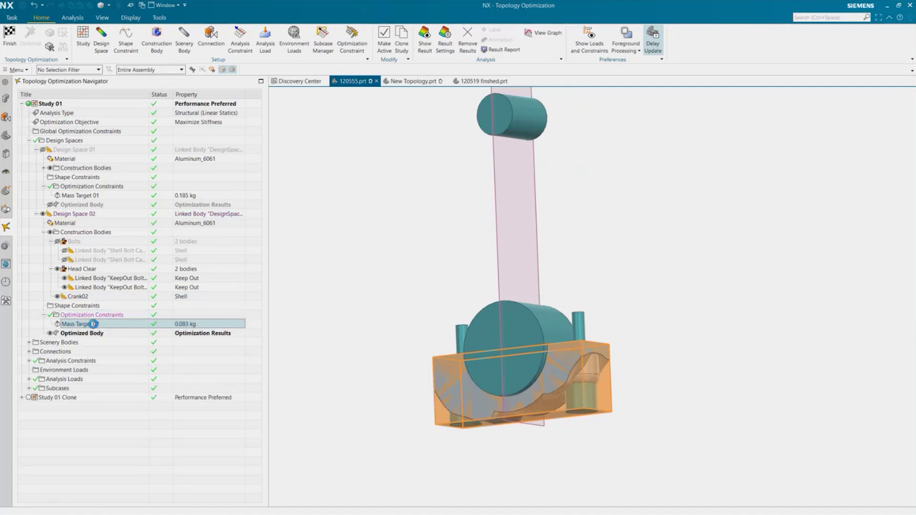
double_click(93, 323)
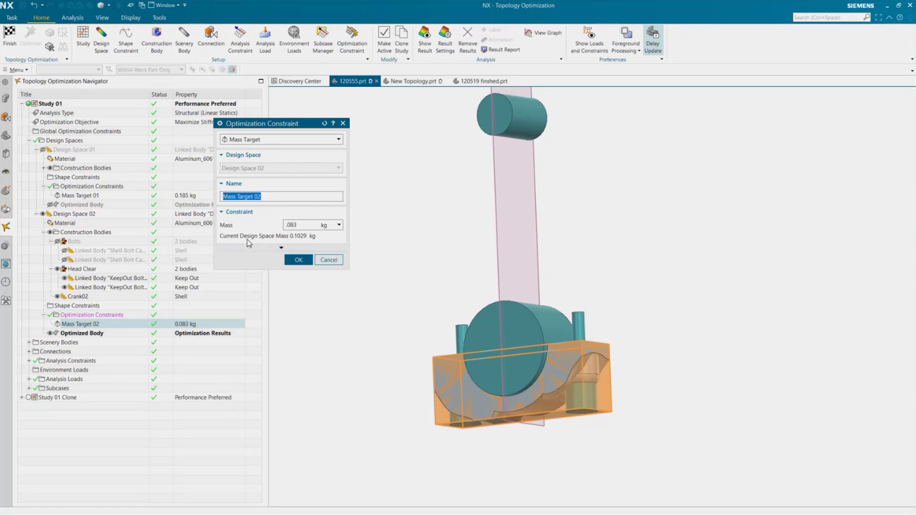
click(329, 259)
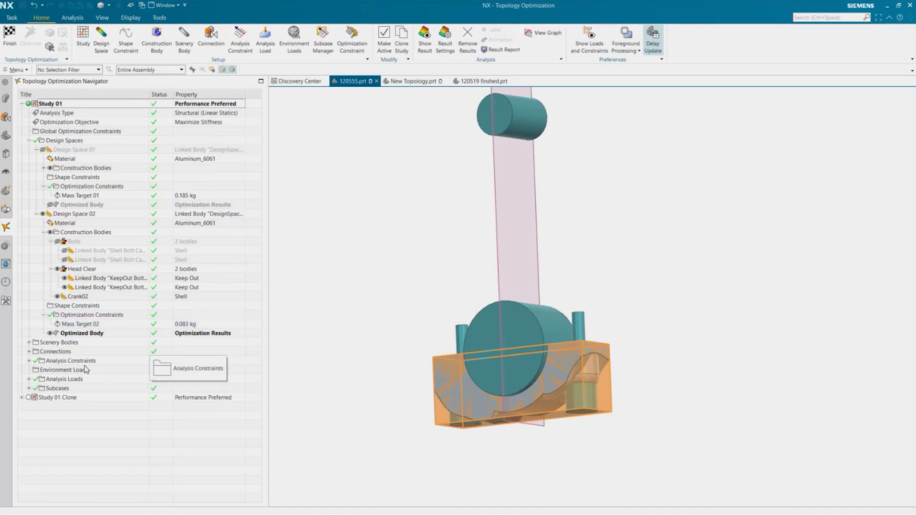
Step: Finish the connecting rod's topology optimization task and return to modeling
click(72, 345)
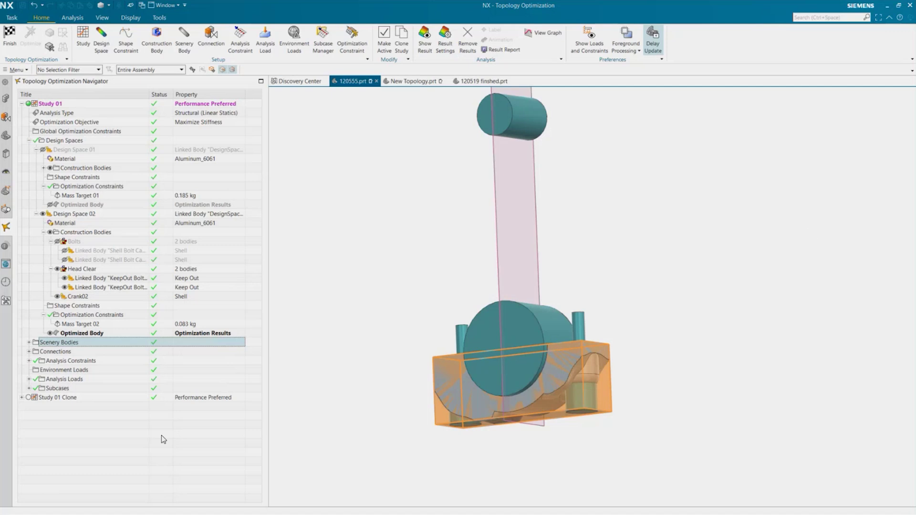
click(141, 435)
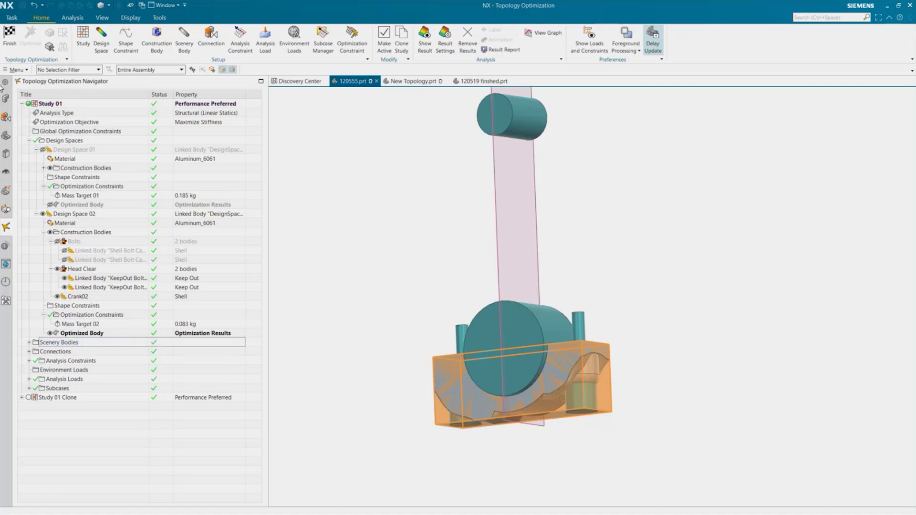
click(9, 36)
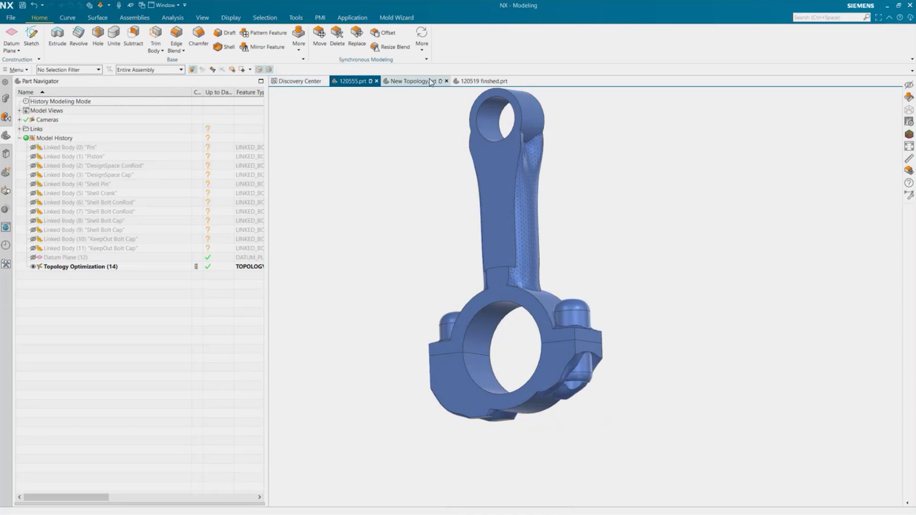
Step: Switch to the New Topology part and show its topology optimization body
click(431, 82)
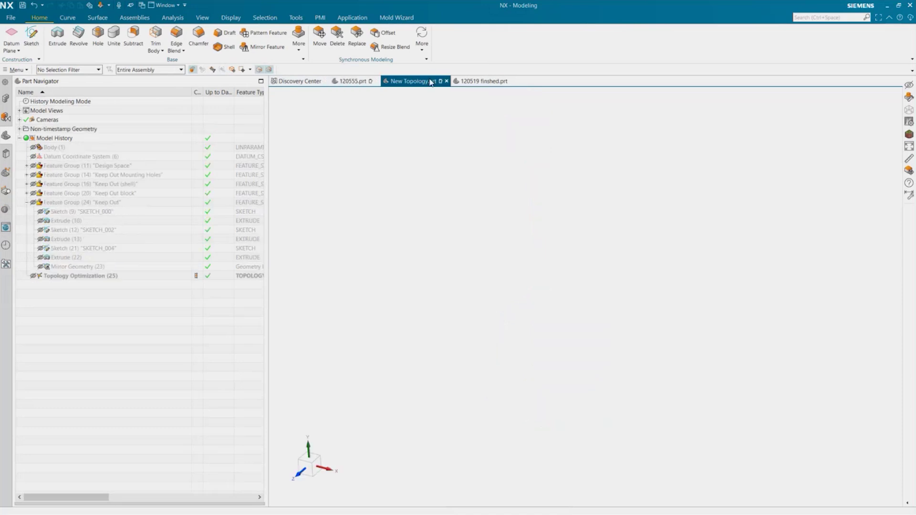
click(34, 276)
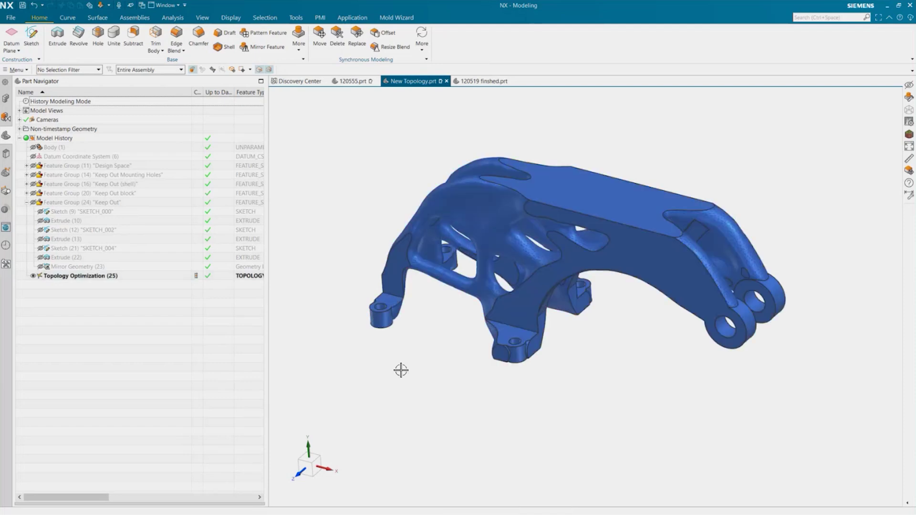
Step: Edit the bracket's topology optimization to make the 5 axis study active, and return to modeling
double_click(59, 275)
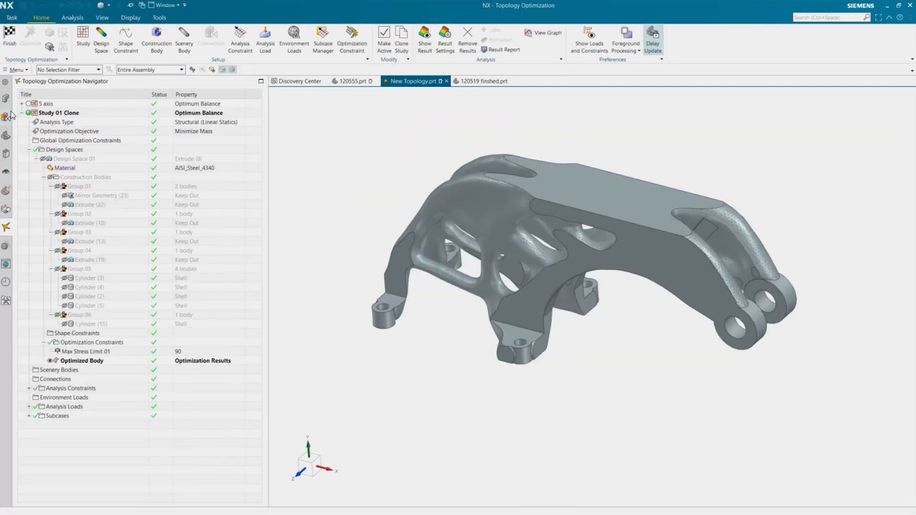
click(22, 112)
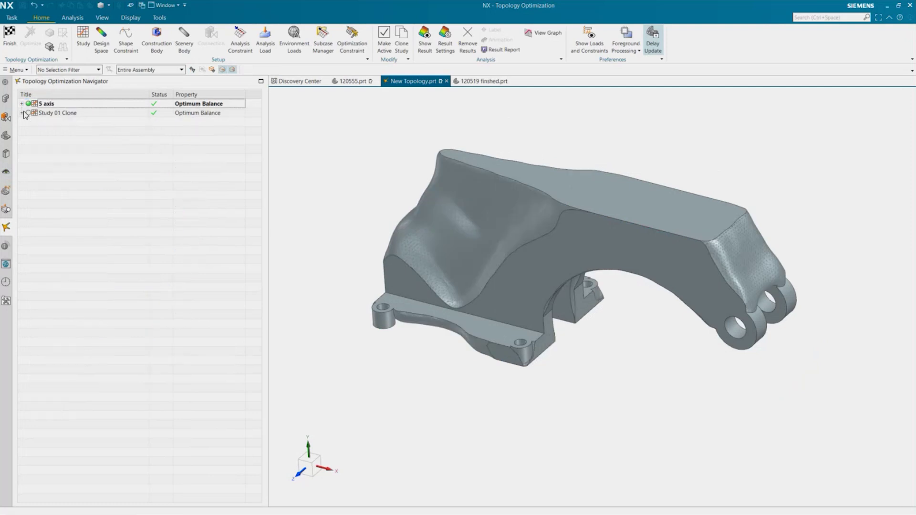
click(9, 34)
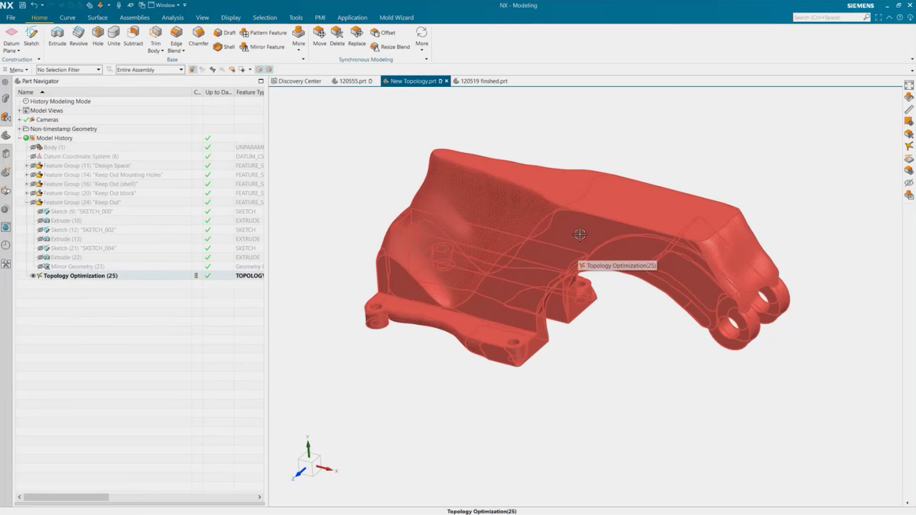
Step: Restrict the selection filter to solid bodies
click(60, 72)
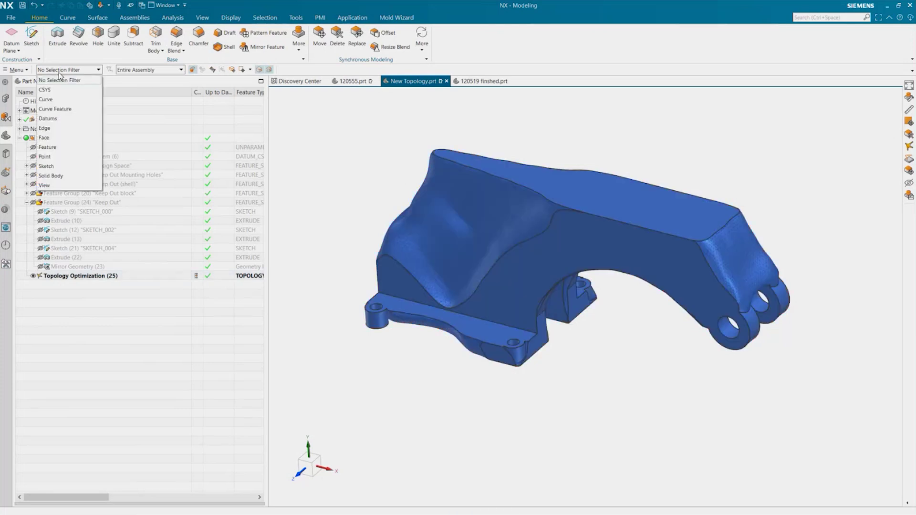
click(58, 179)
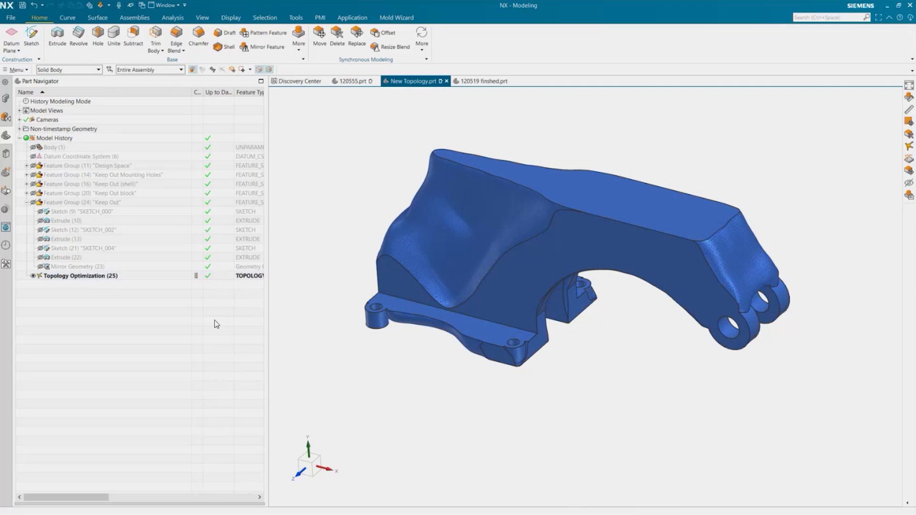
Step: Try to apply a 0.25 mm edge blend to the top outer edge of the bracket's round mounting boss
click(176, 38)
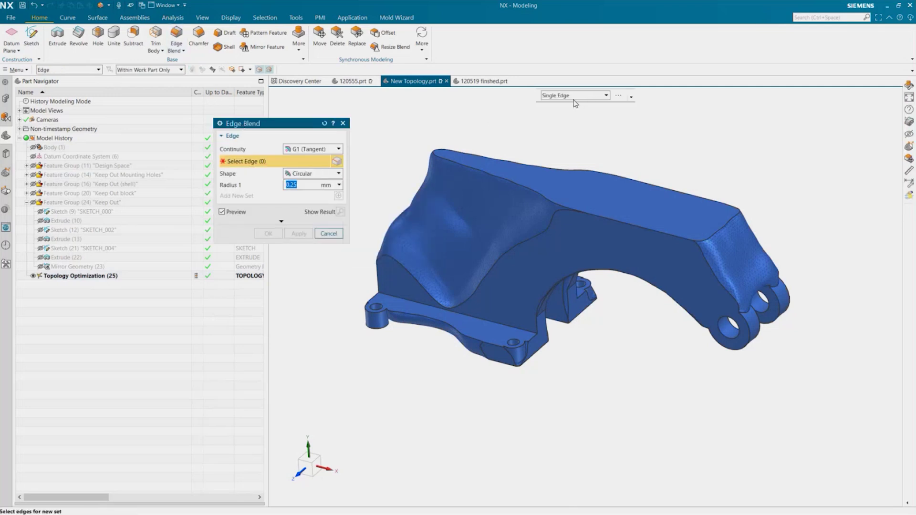
scroll(369, 277, up, 5)
click(411, 281)
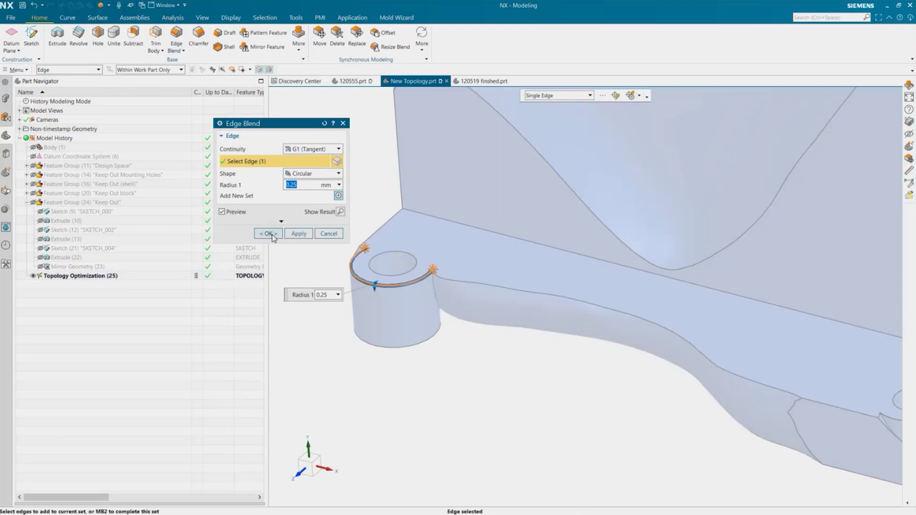
click(300, 234)
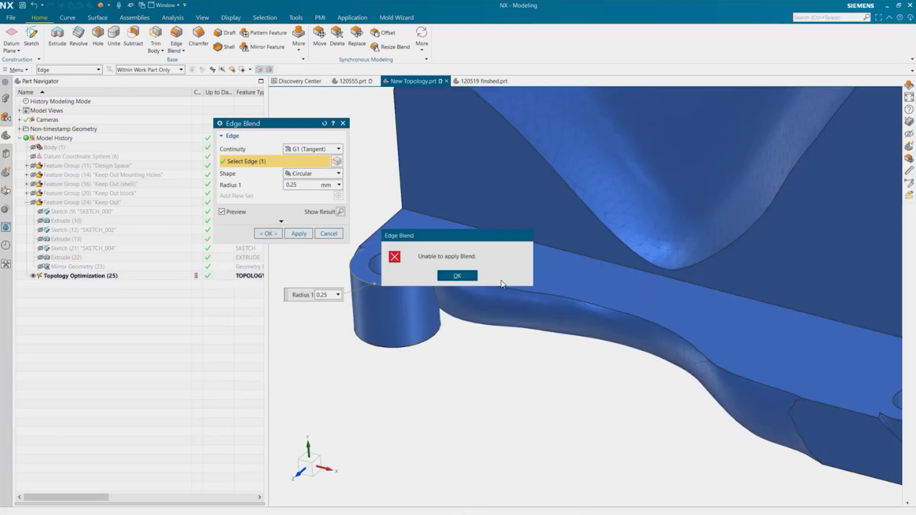
click(459, 276)
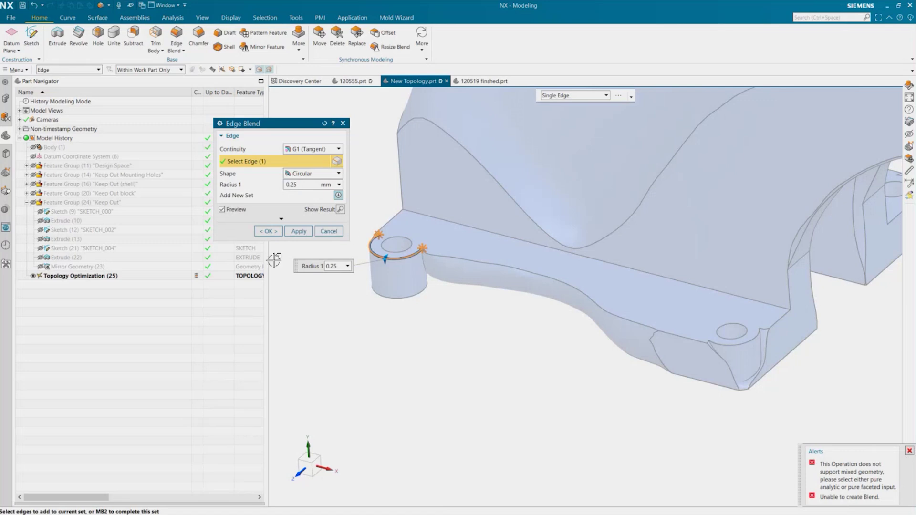
click(329, 231)
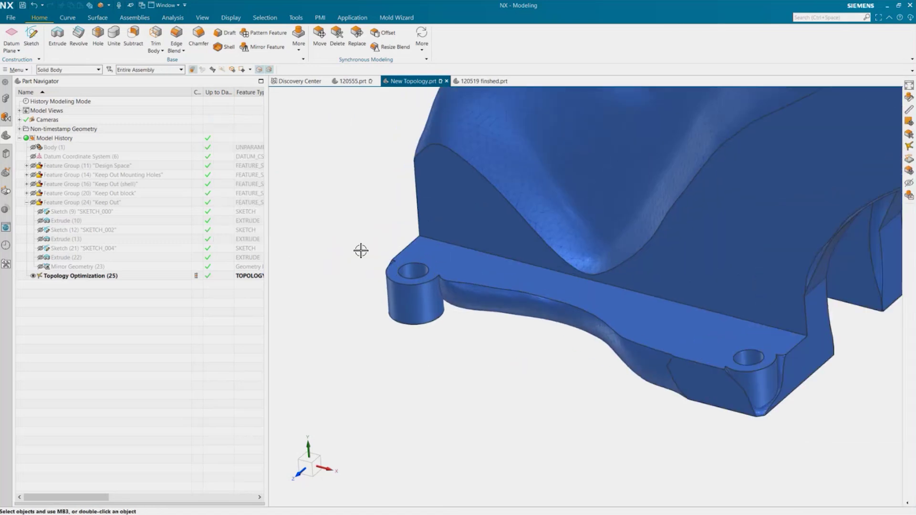
click(180, 50)
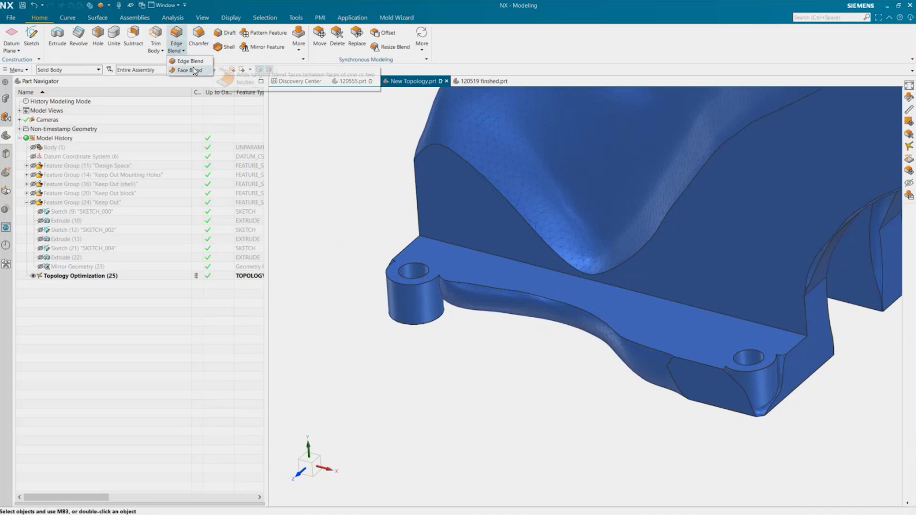
click(193, 72)
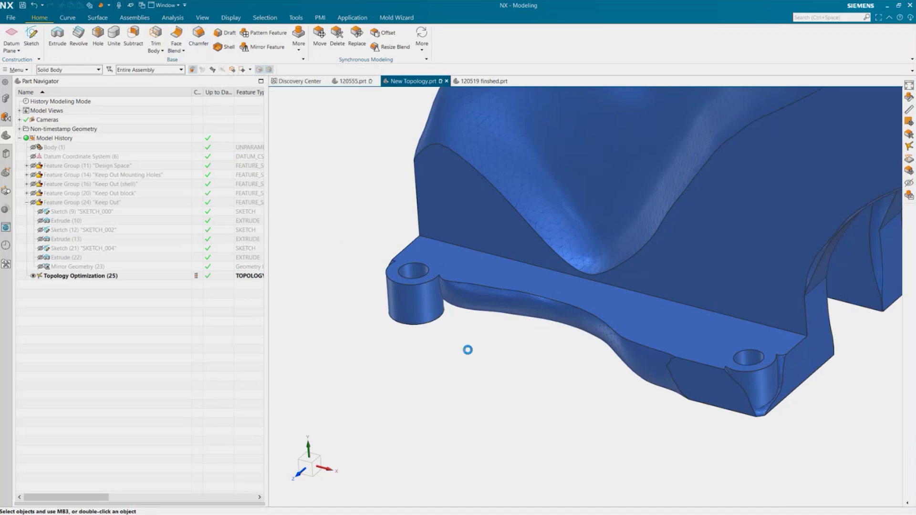
click(525, 221)
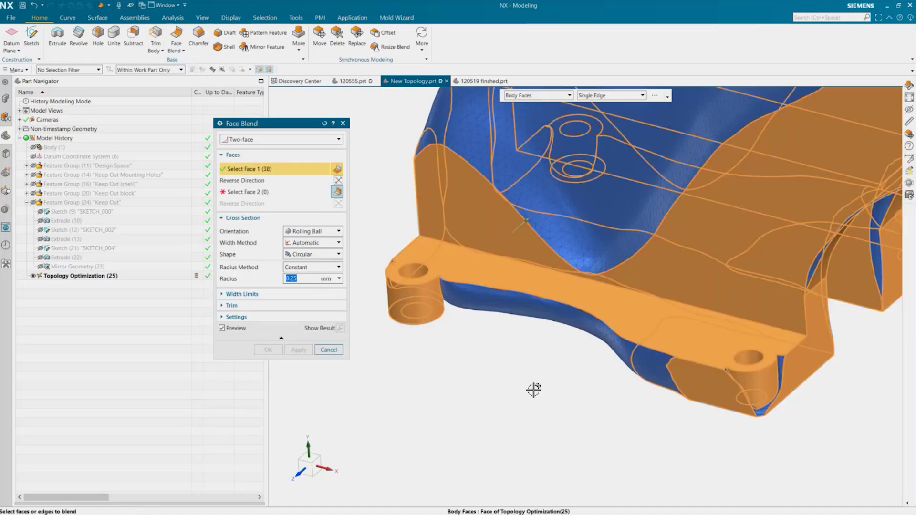
click(328, 350)
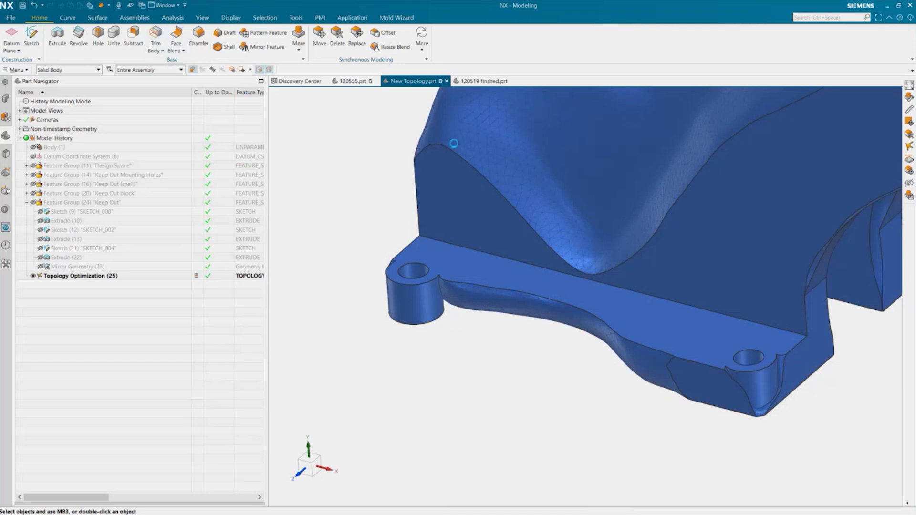
Step: Try a two-face blend of 2.5 mm radius between the mounting flange's top face and the adjoining upright side face, using single-face selection
click(547, 96)
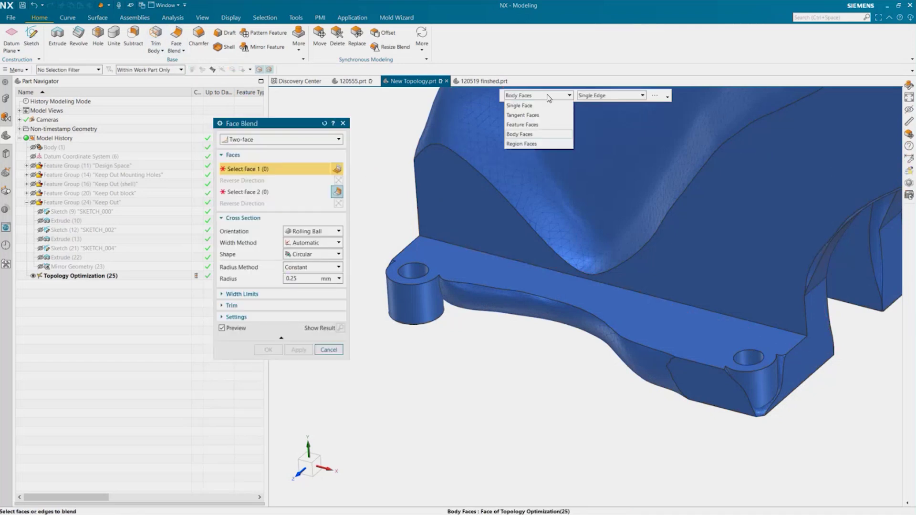
click(532, 106)
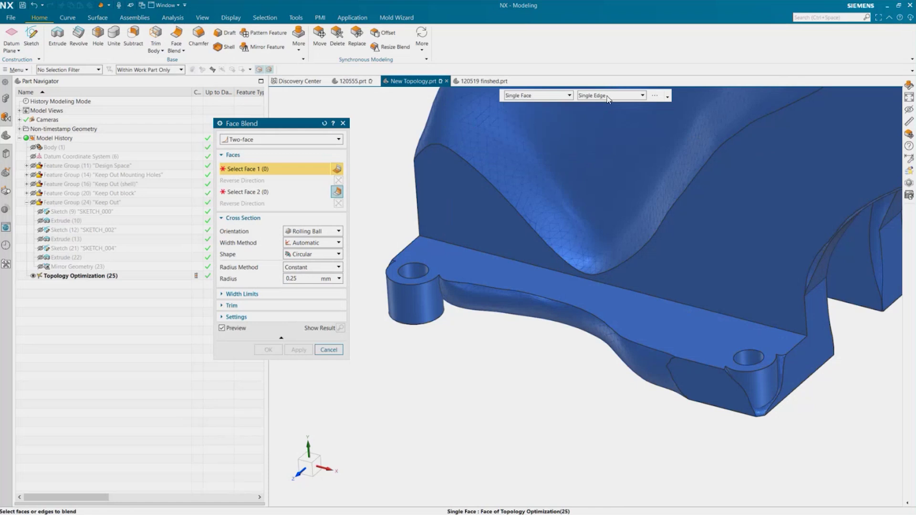
click(457, 277)
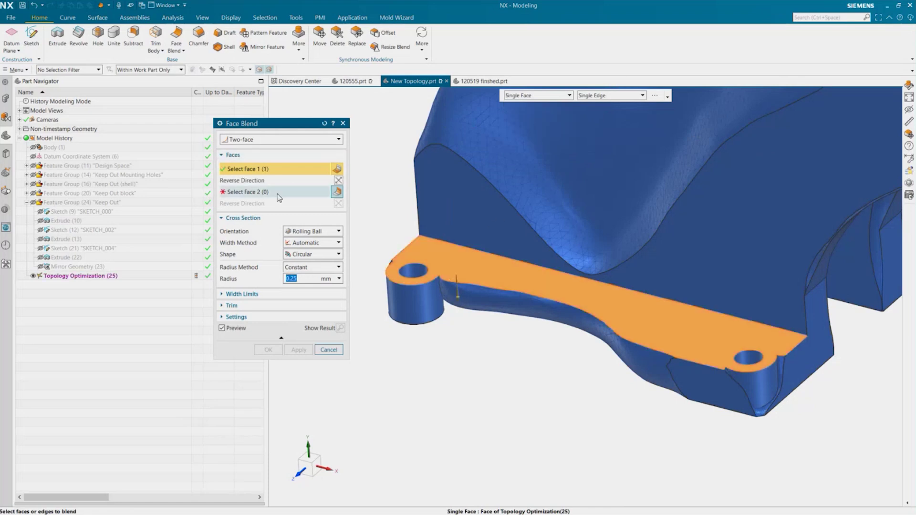
click(492, 237)
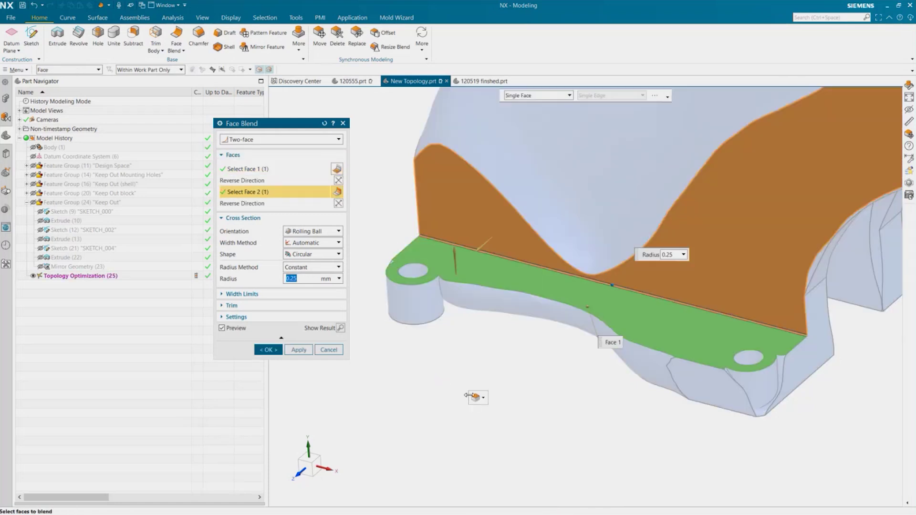
scroll(602, 283, up, 3)
text(2.5)
key(Return)
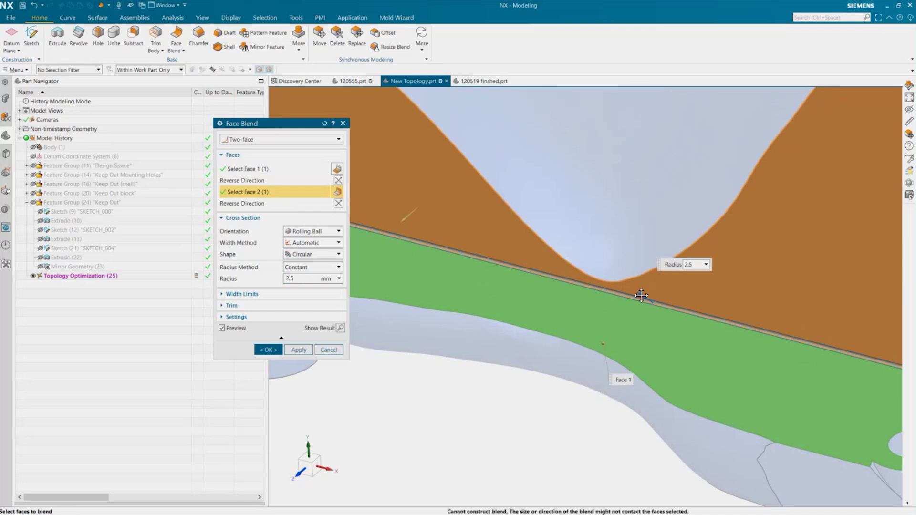
Step: Try the same face blend with a 2 mm radius, and reset the blend settings
key(BackSpace)
key(BackSpace)
key(Return)
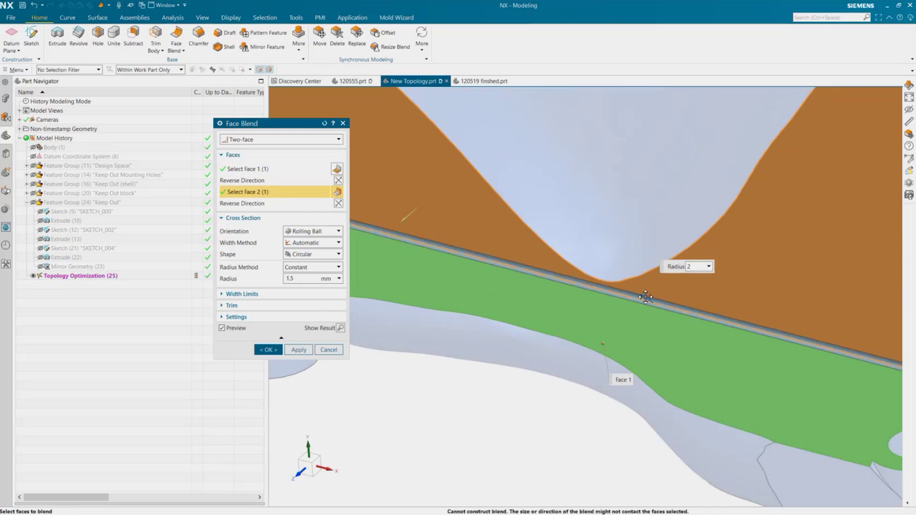
click(270, 350)
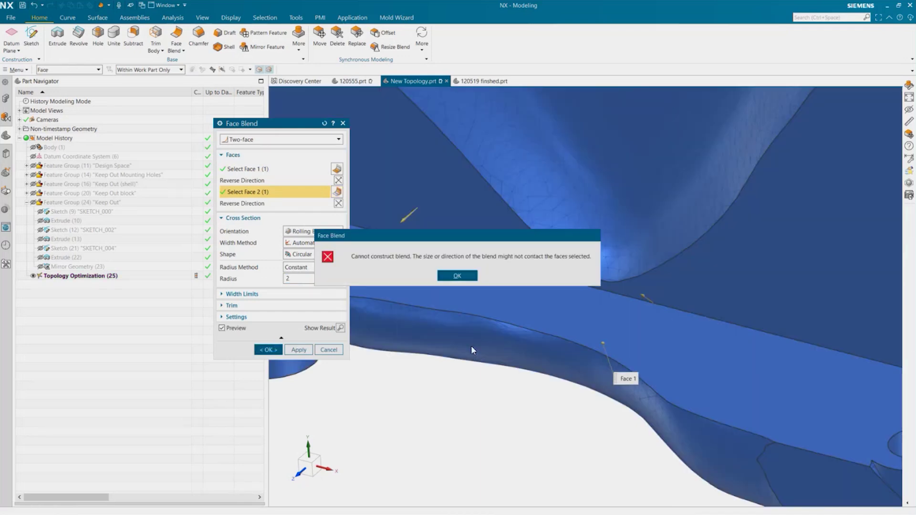
click(454, 274)
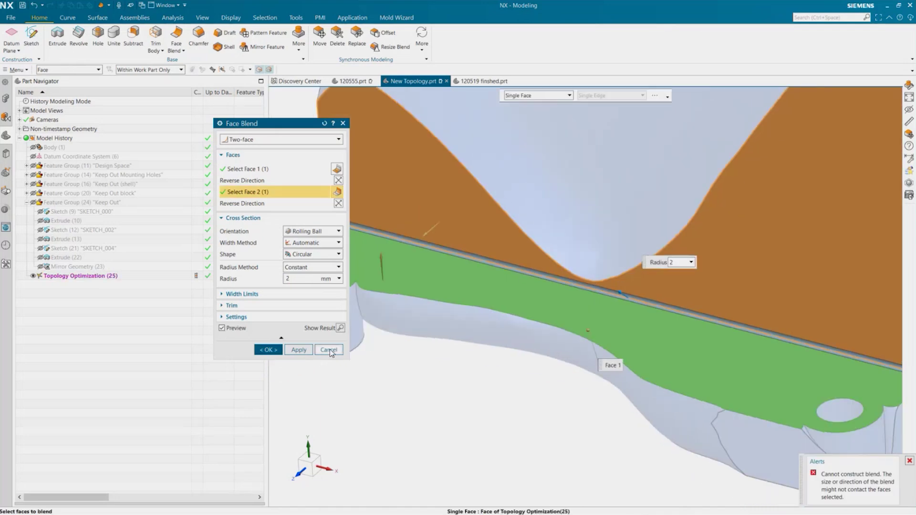
click(324, 124)
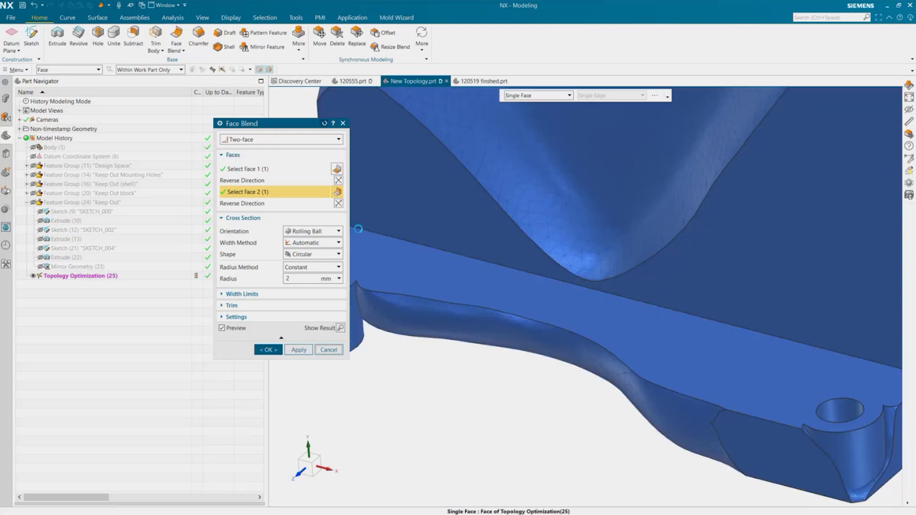
Step: Face-blend the mounting flange's top face to the adjoining upright side face with a .125 mm radius, using single-face selection
click(531, 96)
click(529, 103)
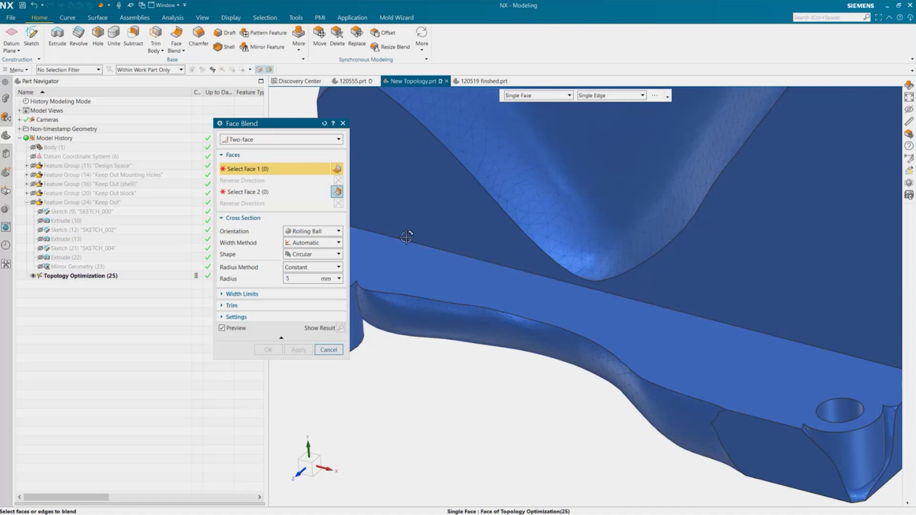
click(394, 257)
click(450, 245)
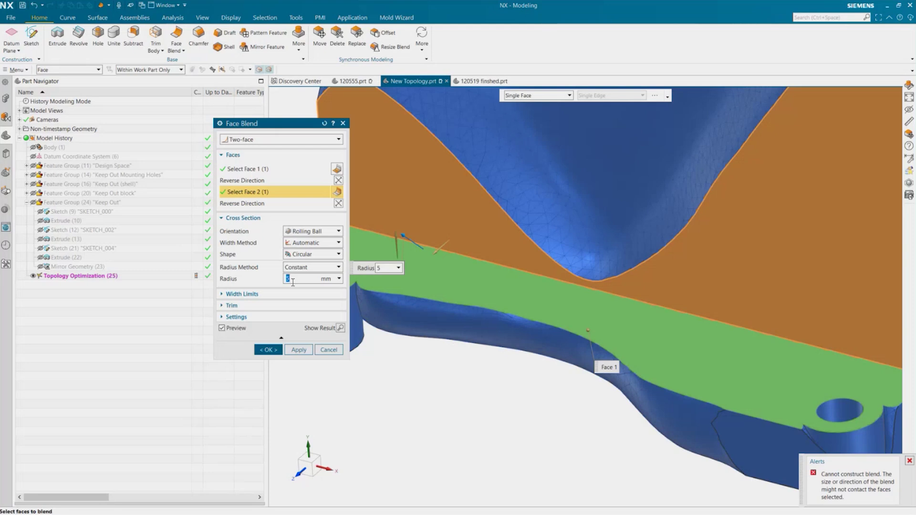
text(.125)
key(Return)
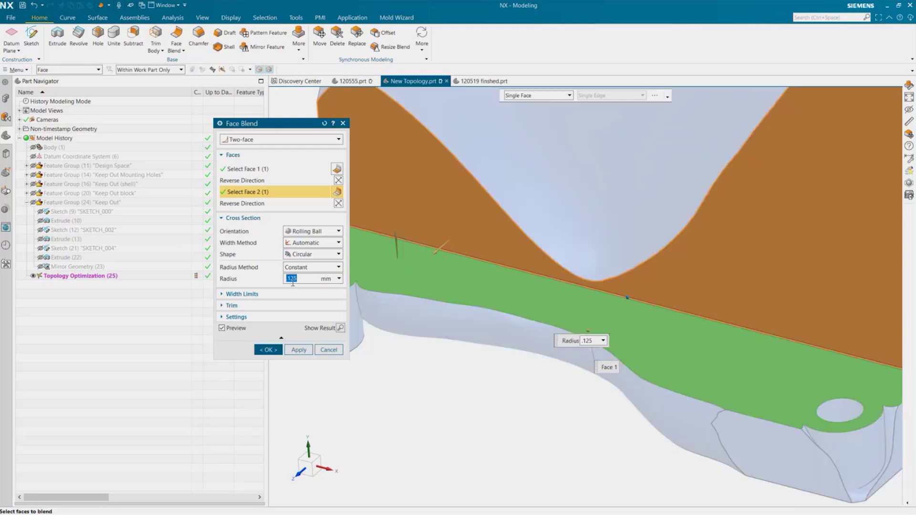
click(267, 351)
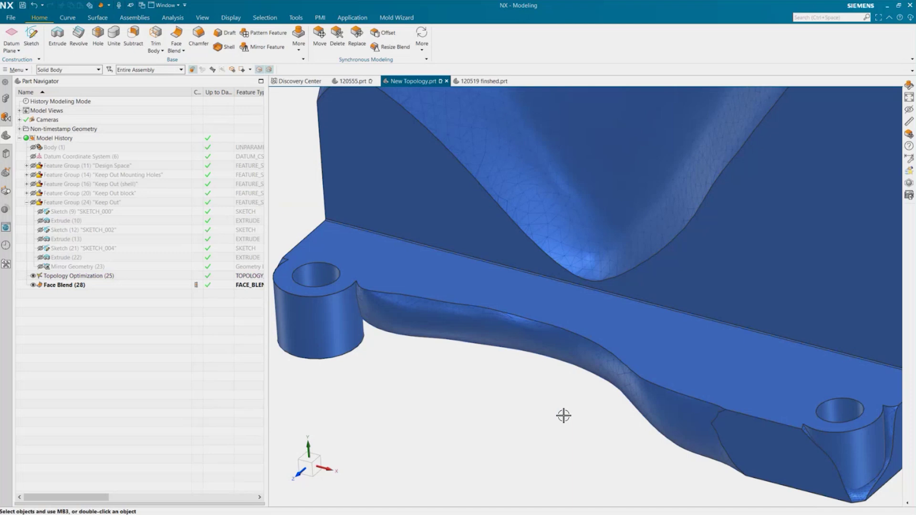
Step: Apply a 0.25 mm edge blend to the top edge of the hole in the flange's protruding round mounting boss
scroll(465, 348, down, 2)
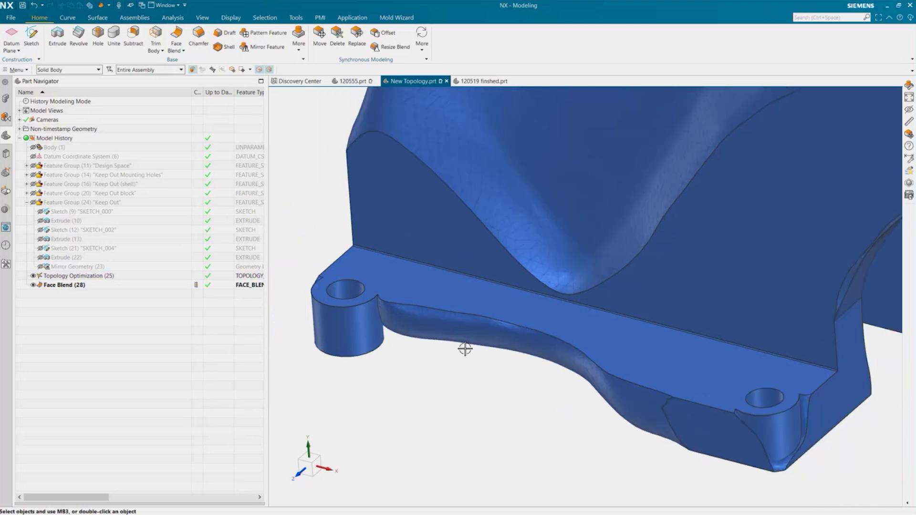
scroll(302, 231, up, 4)
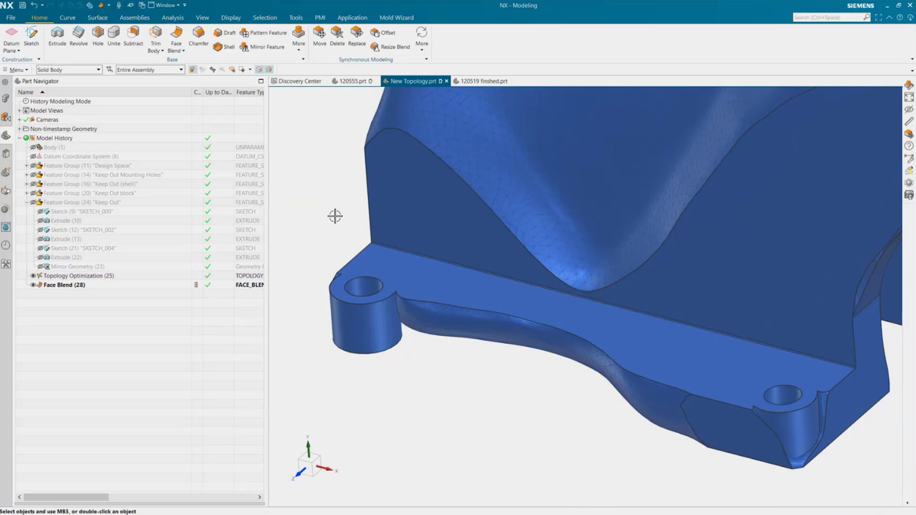
click(182, 50)
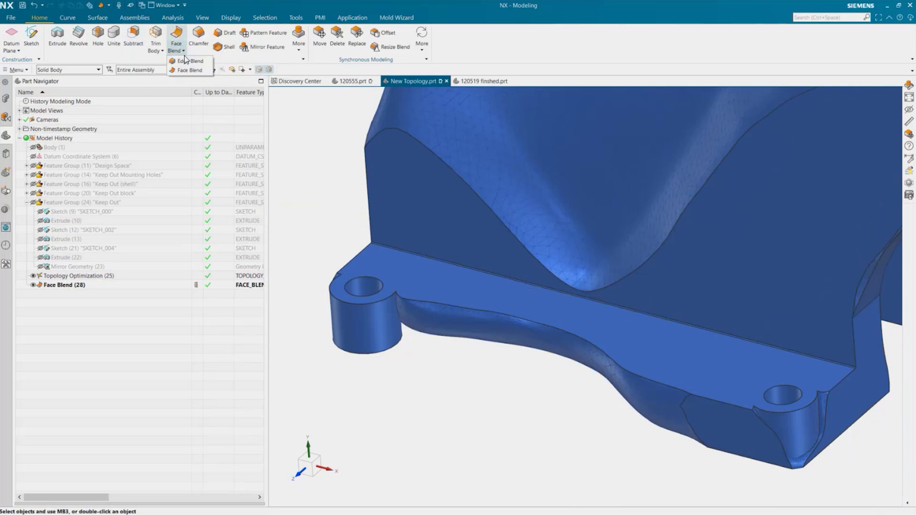
click(189, 58)
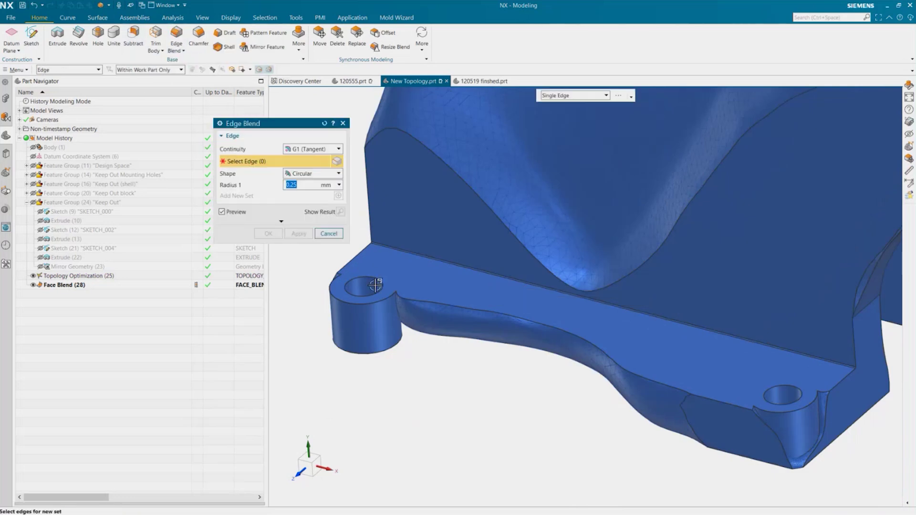
click(351, 282)
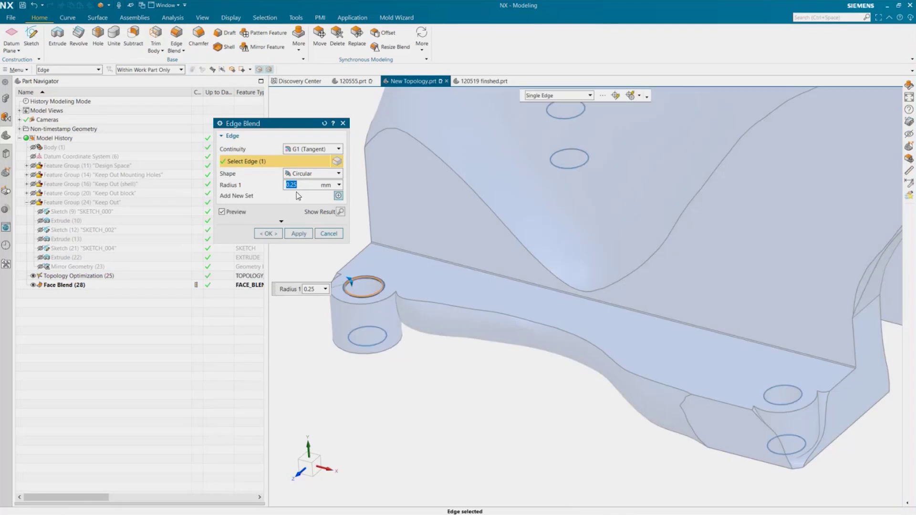
click(268, 234)
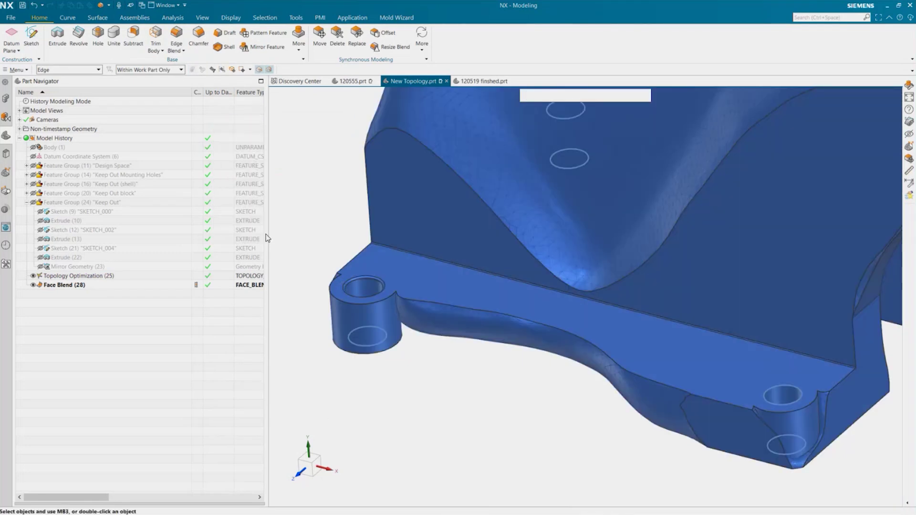
Step: Cut a simple 10 mm hole through the body, normal to the bracket's flat side face above the arch, with the Boolean set to Subtract
scroll(300, 302, up, 2)
scroll(314, 258, down, 3)
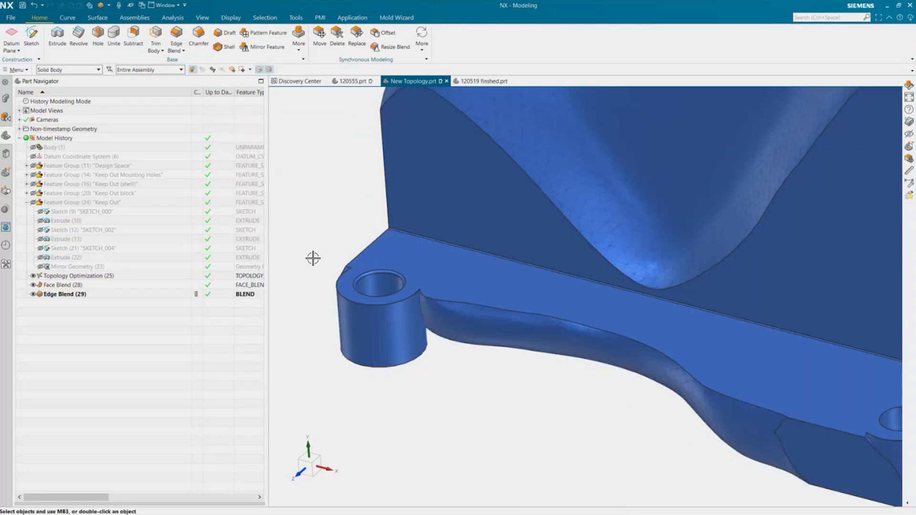
scroll(316, 258, up, 1)
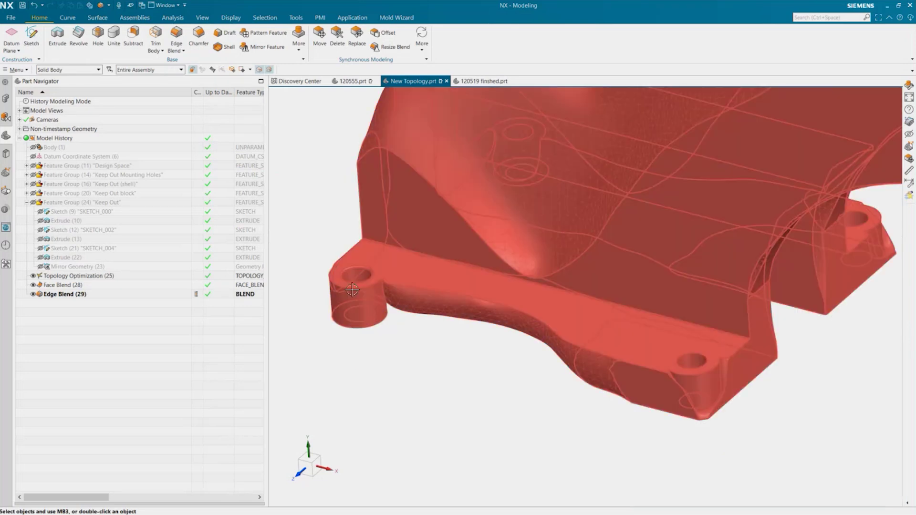
scroll(396, 359, down, 2)
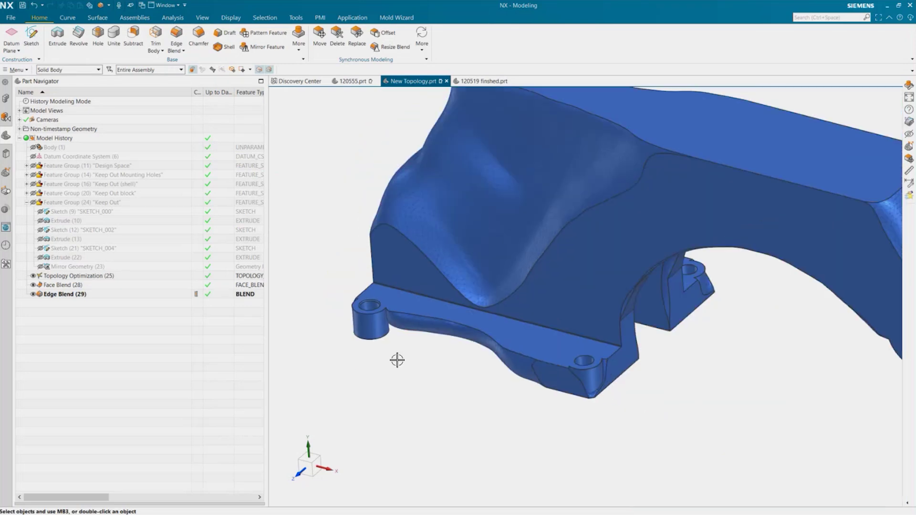
scroll(296, 346, down, 2)
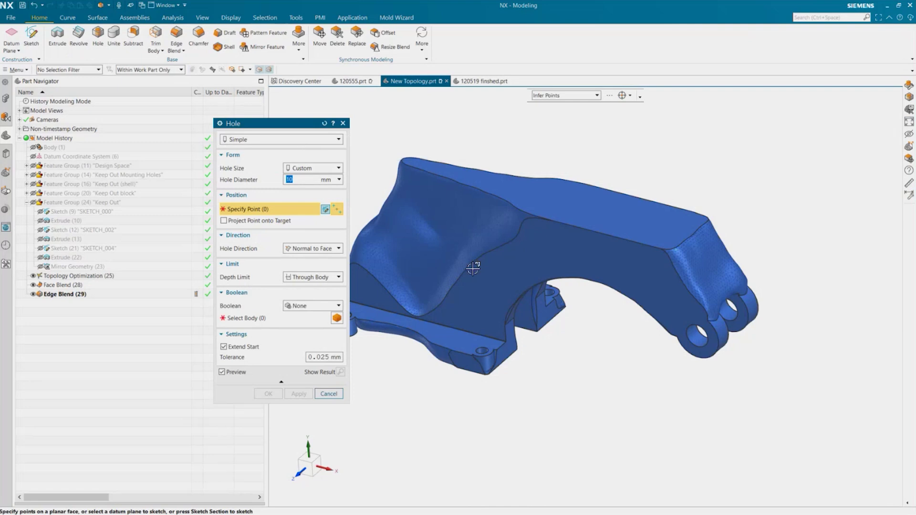
click(593, 259)
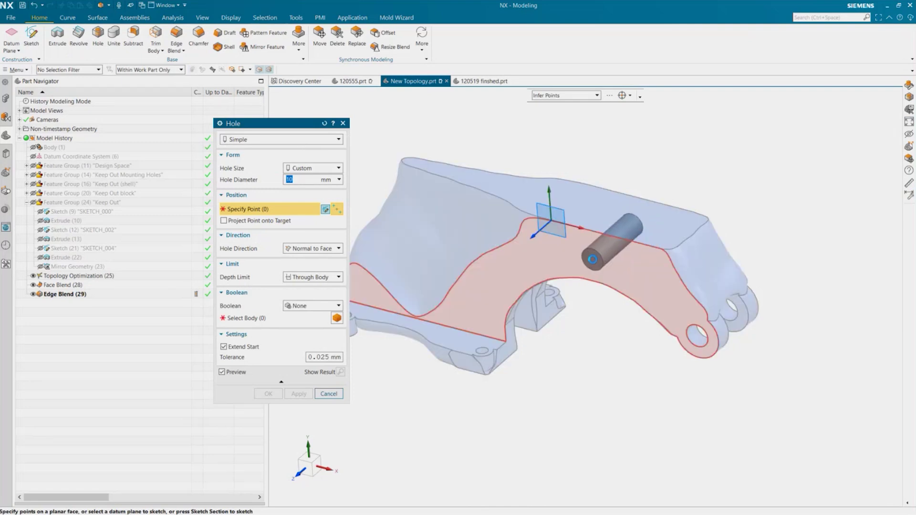
click(311, 306)
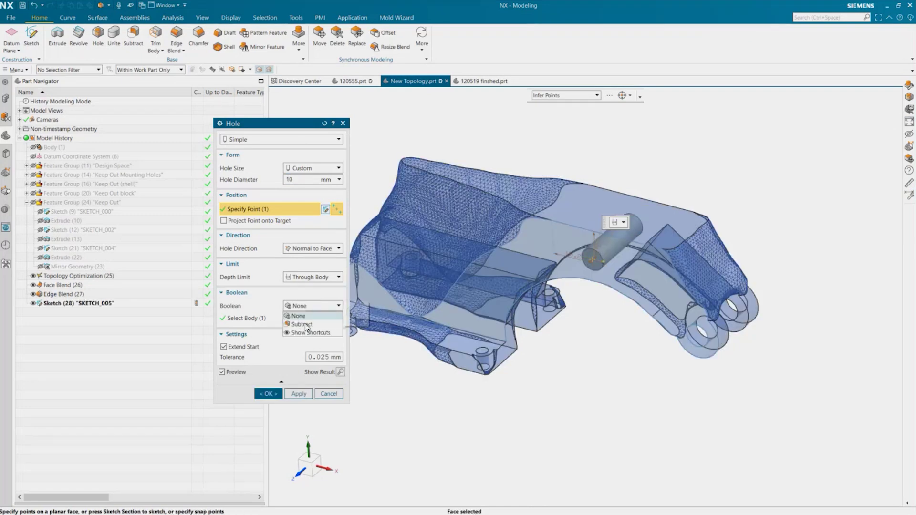
click(302, 324)
click(268, 432)
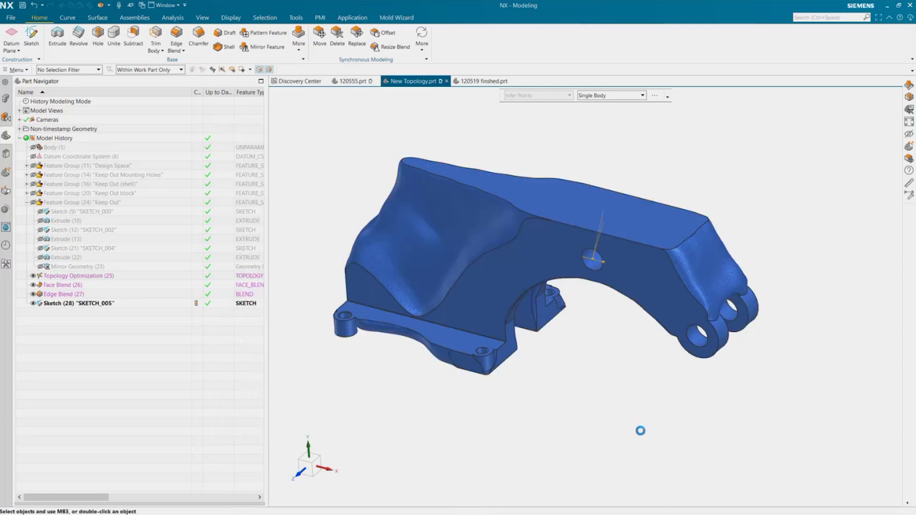
middle_drag(640, 431, 670, 378)
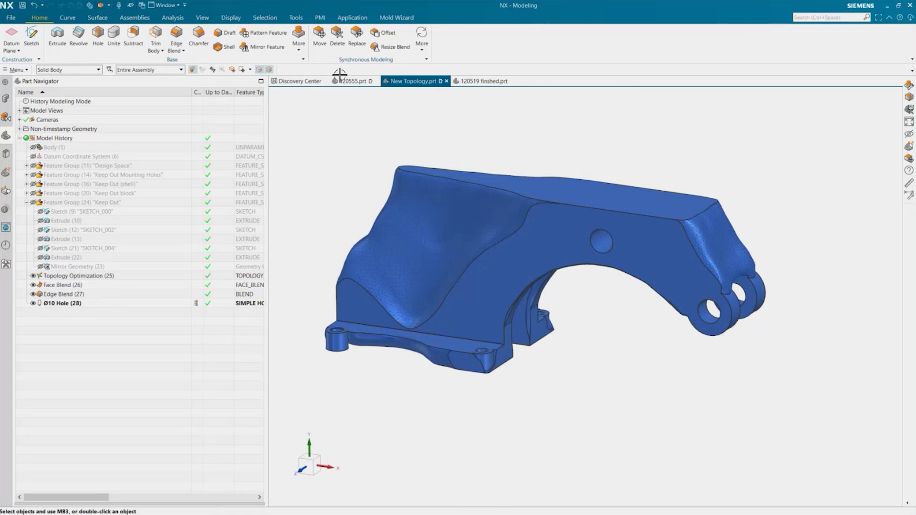
double_click(71, 294)
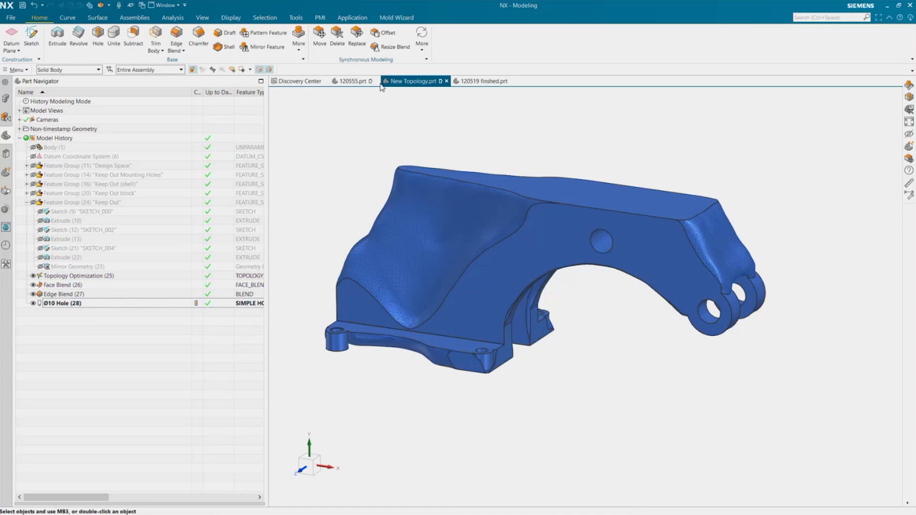
Step: Switch to the 120555 part and open the connecting rod's topology optimization for editing
click(353, 82)
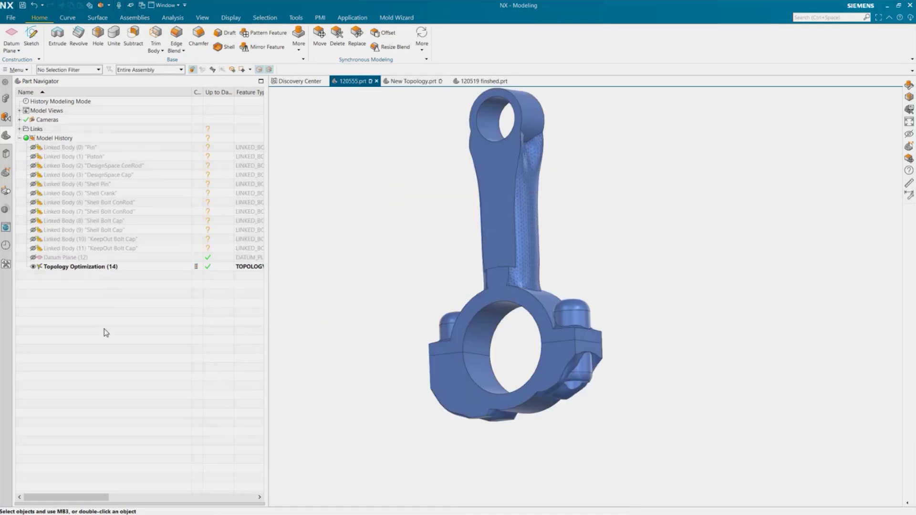
middle_drag(274, 279, 393, 195)
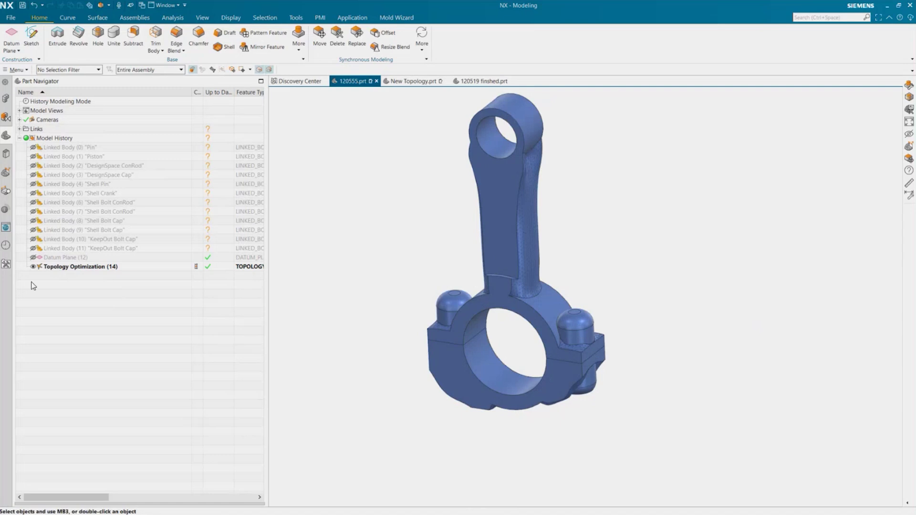
double_click(89, 266)
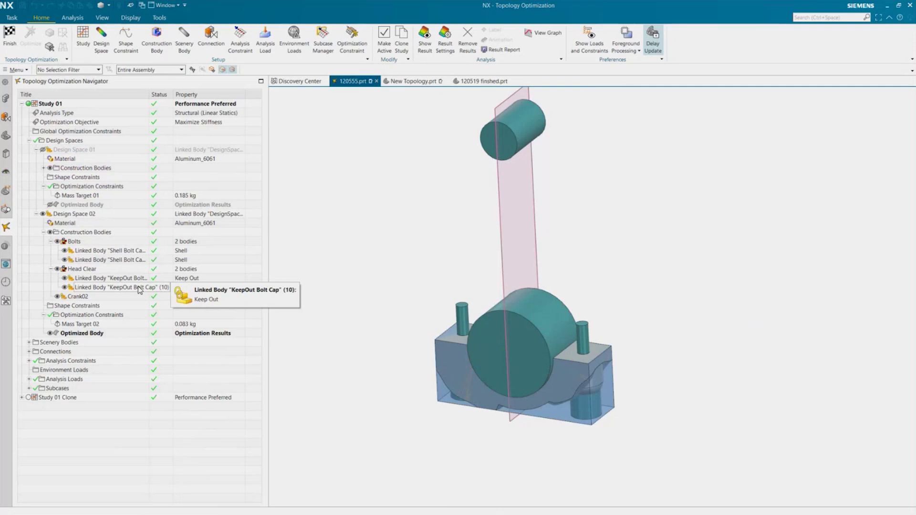
Step: Collapse the construction body groups and both design spaces in Study 01's tree
click(51, 269)
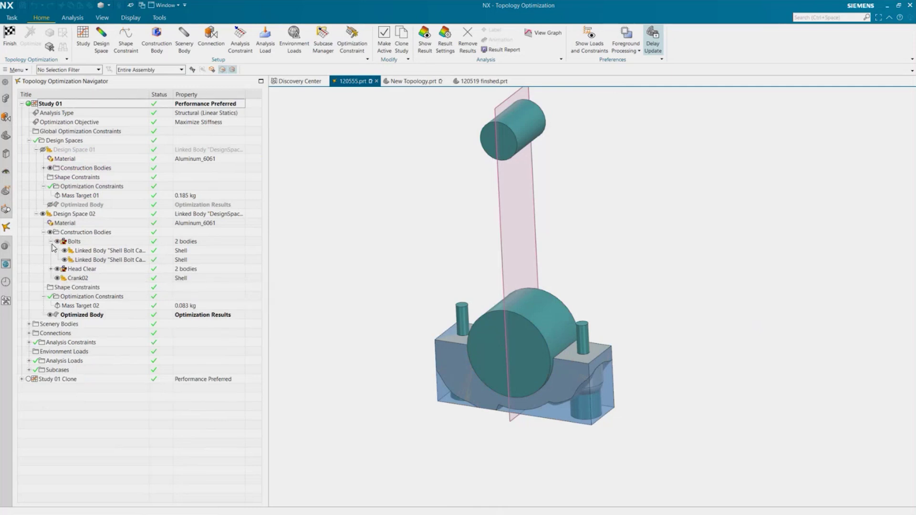
click(51, 242)
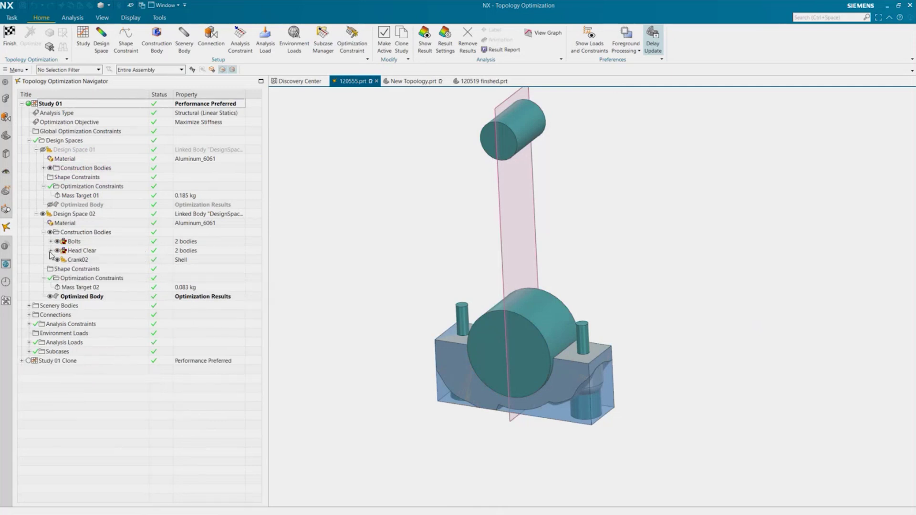
click(43, 232)
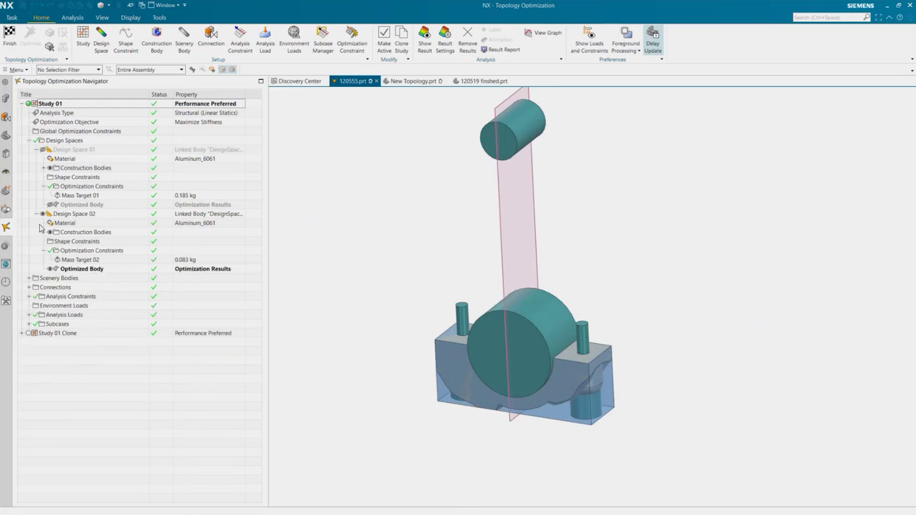
click(35, 214)
click(37, 150)
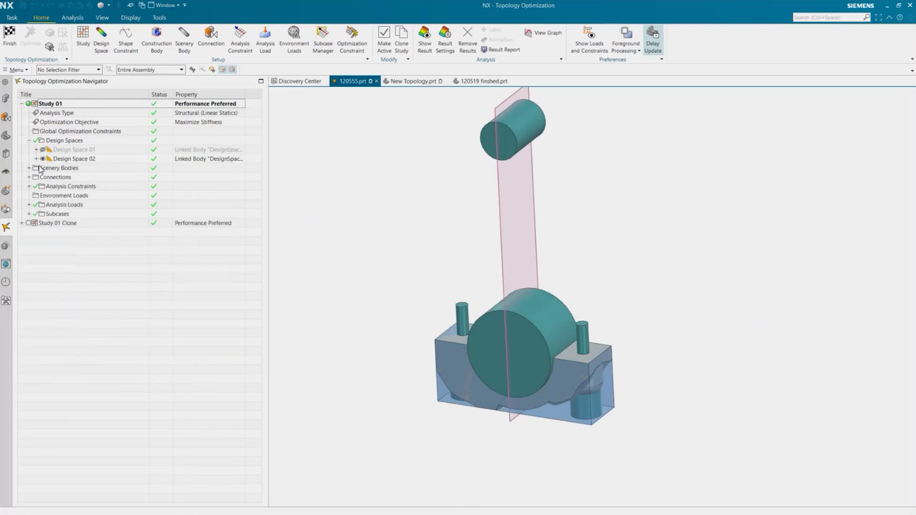
Step: Expand the scenery bodies, hide Design Space 02 and display the Pin body with its material entry expanded
click(30, 168)
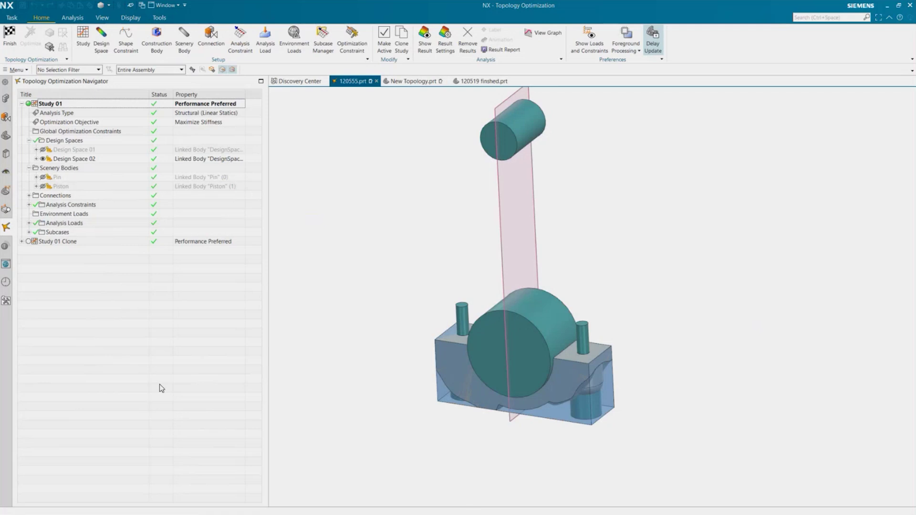
click(43, 159)
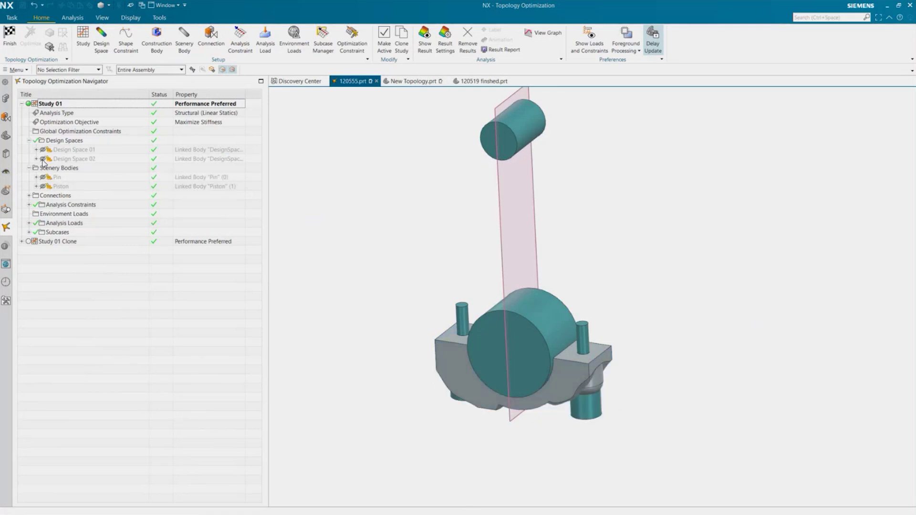
scroll(480, 242, down, 2)
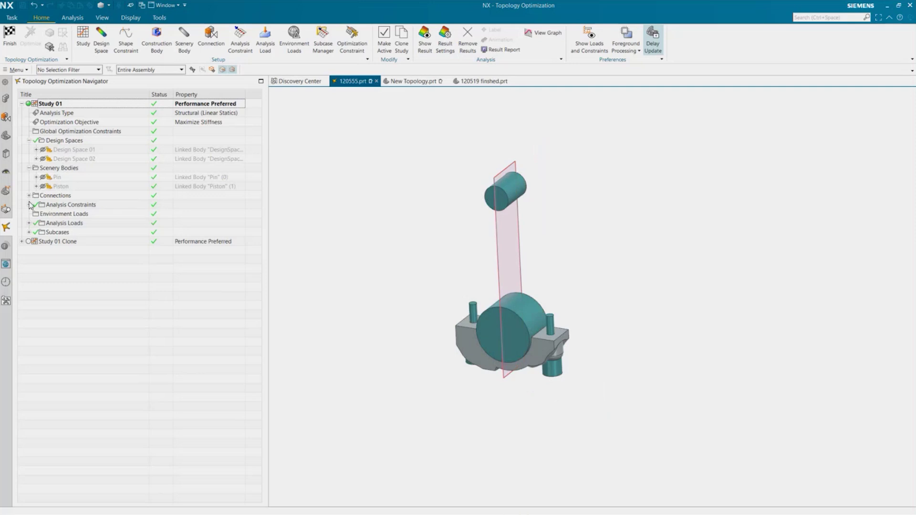
click(43, 177)
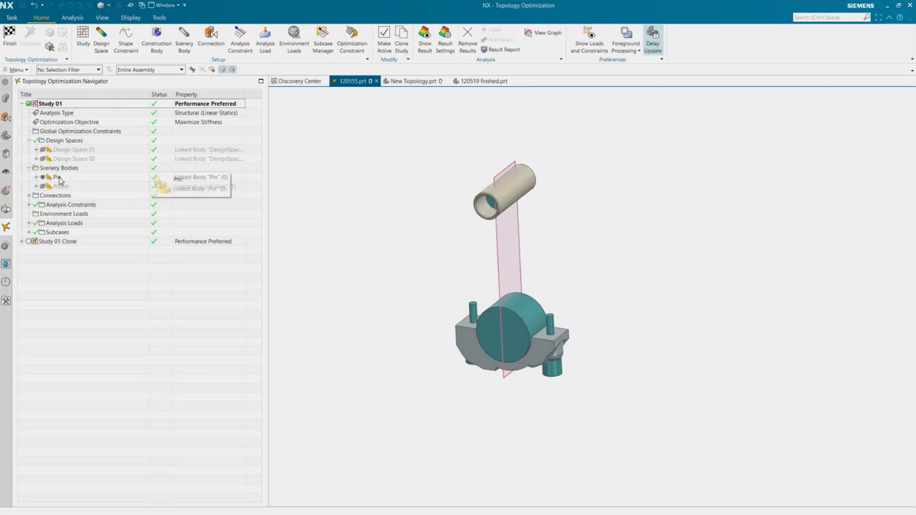
click(58, 178)
key(Escape)
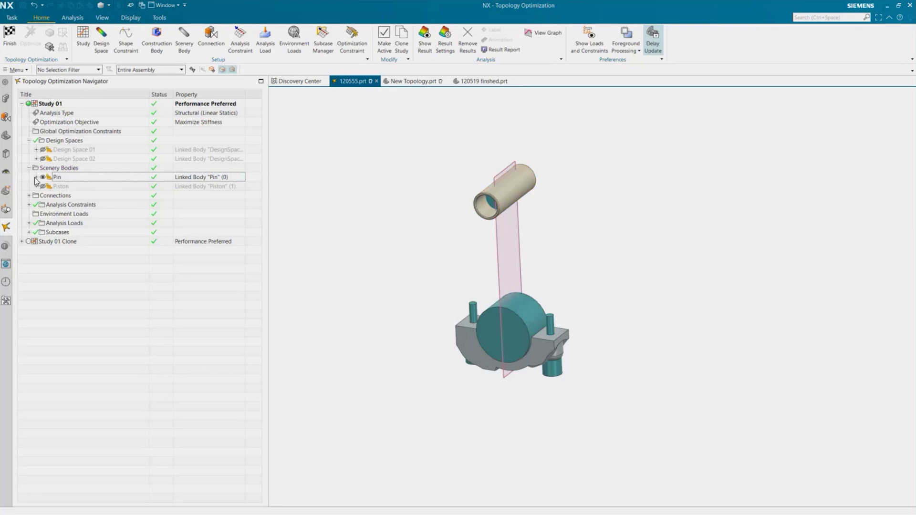
click(35, 178)
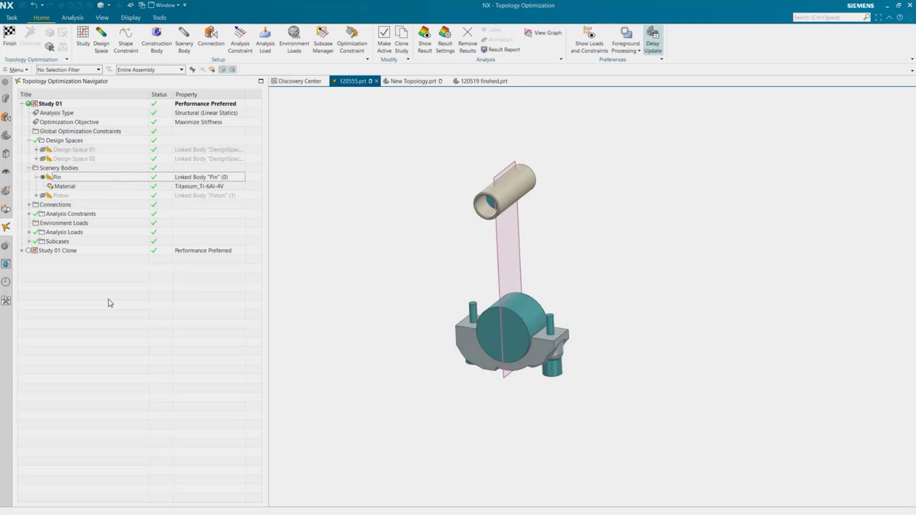
Step: Hide the Pin, briefly display the Piston scenery body to examine it, and collapse the scenery bodies
click(43, 177)
click(43, 195)
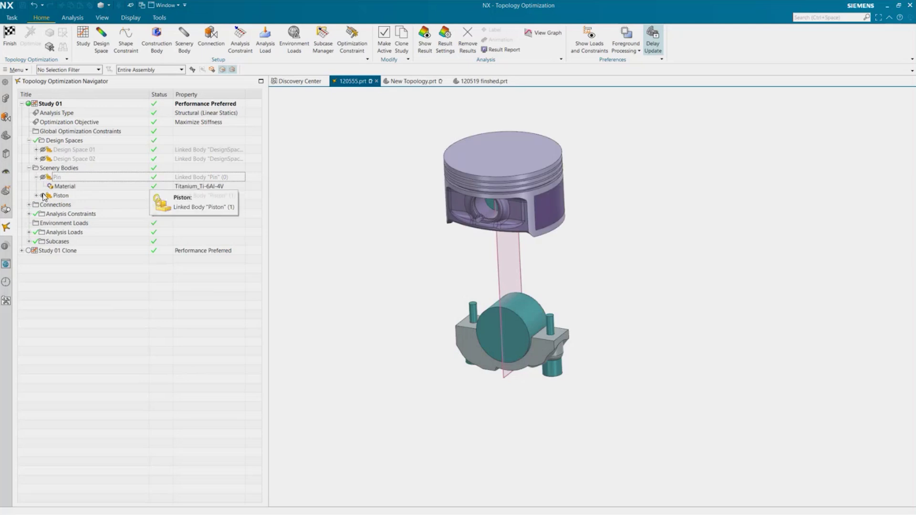
click(43, 196)
click(29, 168)
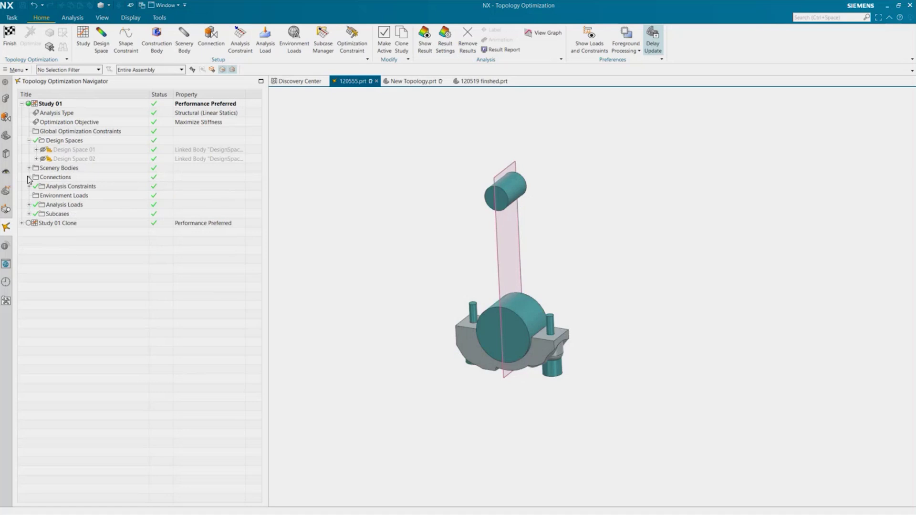
Step: Expand Study 01's connections and analysis constraints, and examine the Piston to Rin connection's face definitions without changing them
click(29, 177)
click(29, 214)
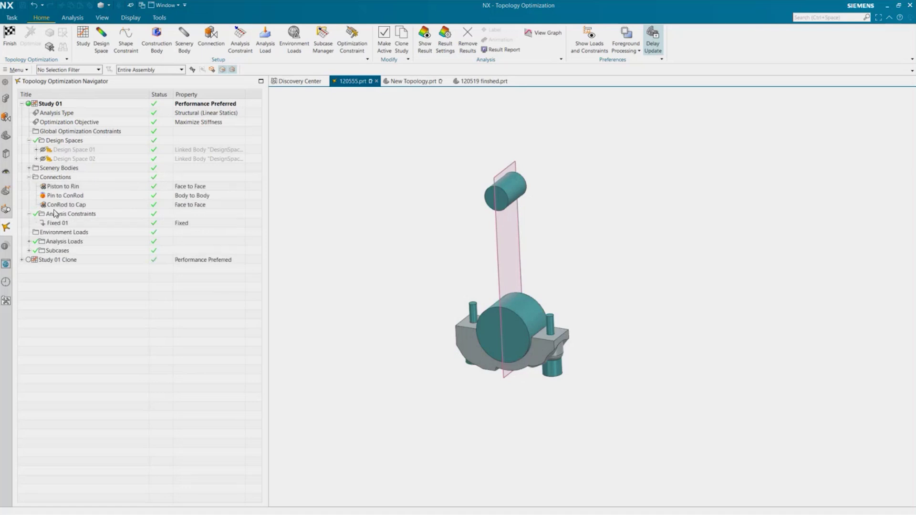
double_click(68, 187)
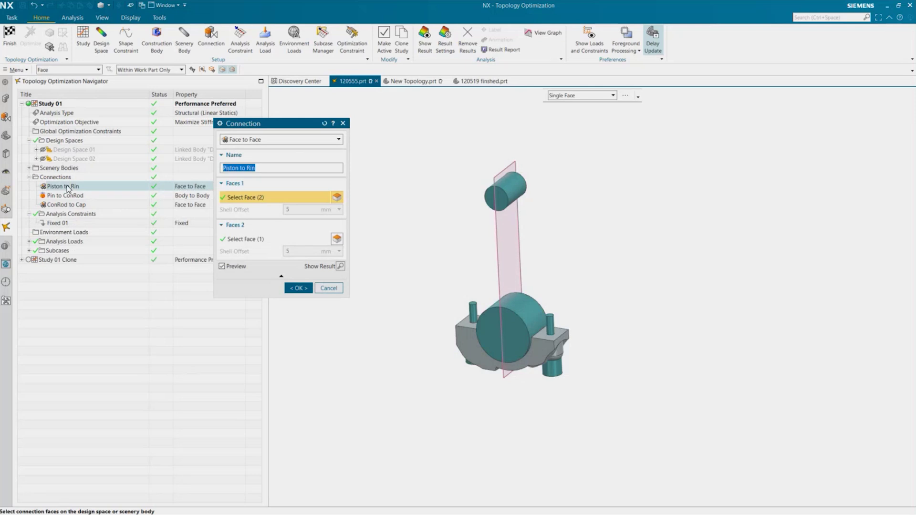
click(341, 288)
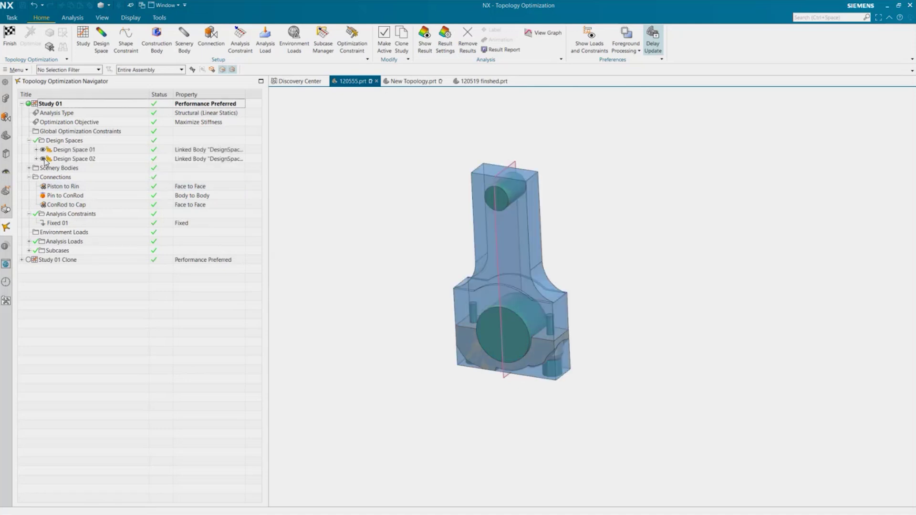
Step: Show both design spaces and the Pin and Piston scenery bodies to examine the Piston to Rin connection in place
double_click(69, 187)
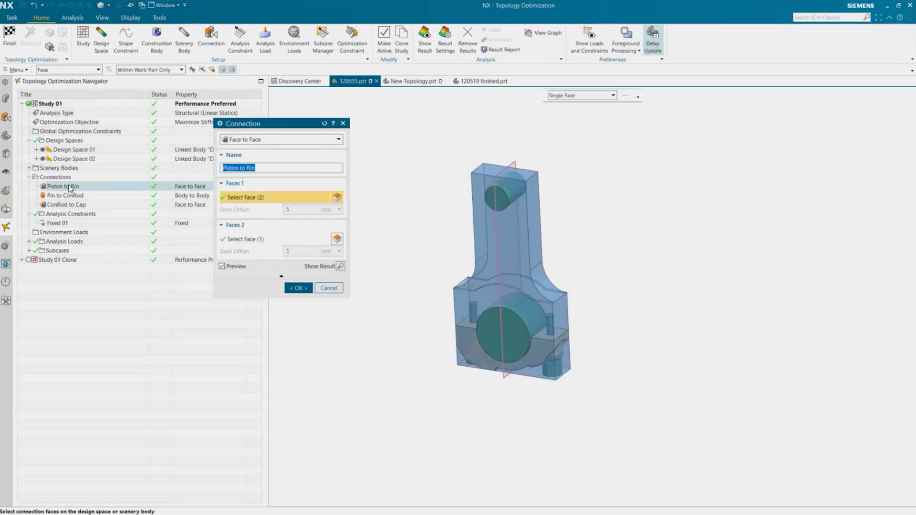
click(328, 289)
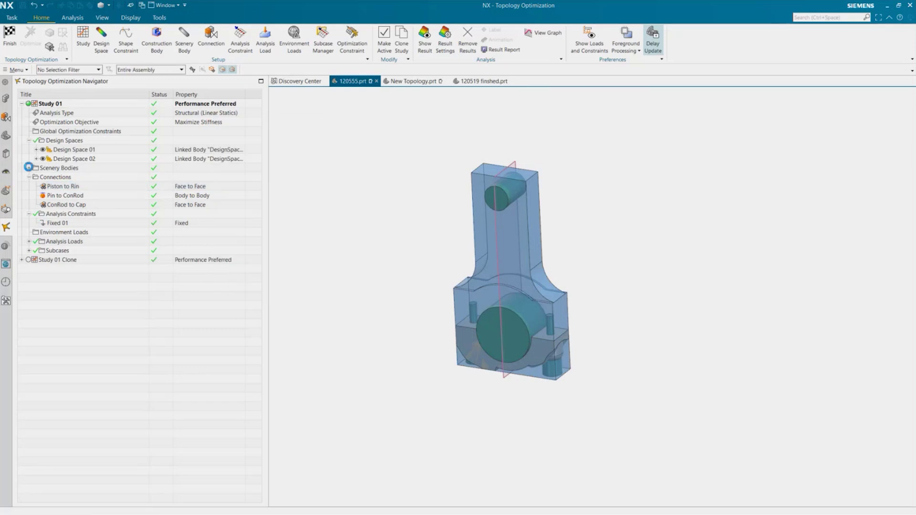
click(29, 167)
click(43, 186)
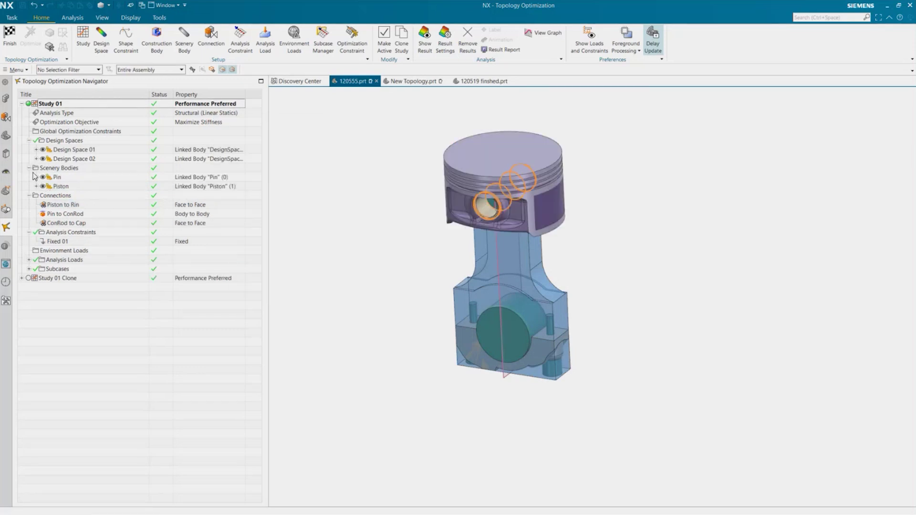
click(29, 168)
Step: Try to rename the Piston to Rin connection as Piston to Pin
double_click(63, 186)
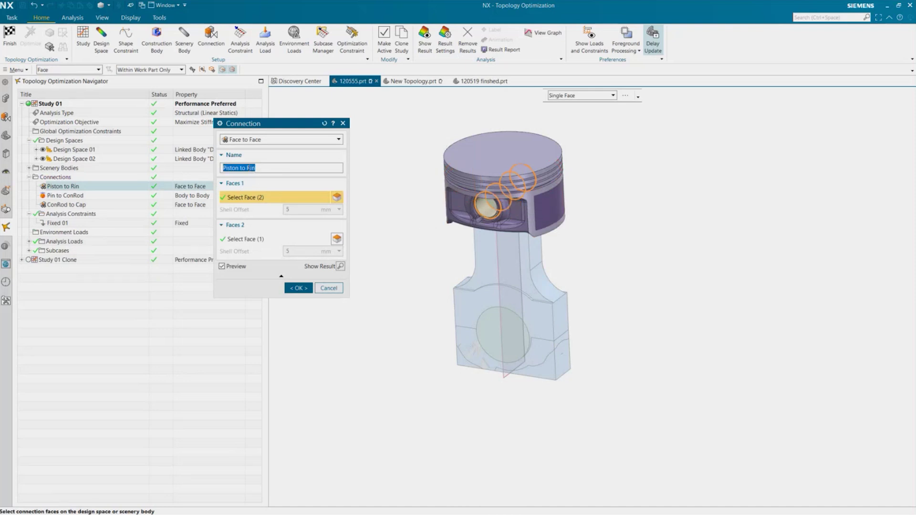
click(249, 168)
key(BackSpace)
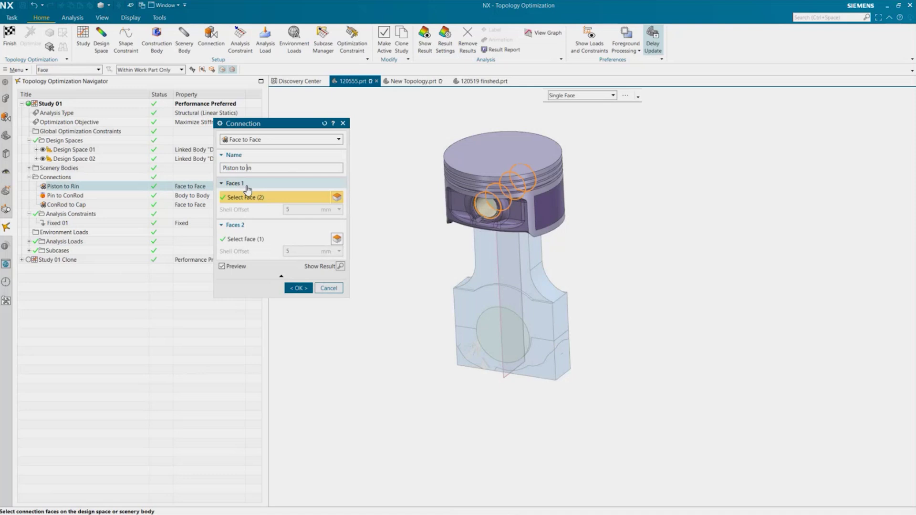
text(P)
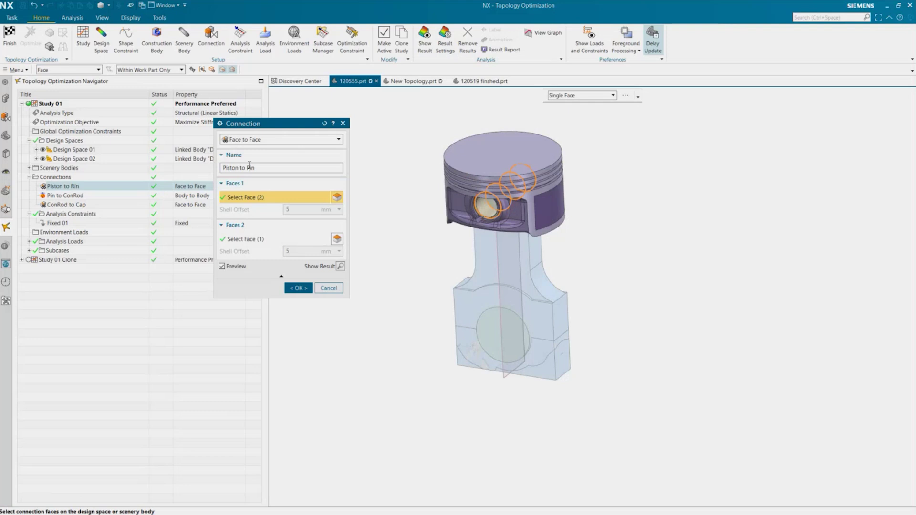
click(329, 287)
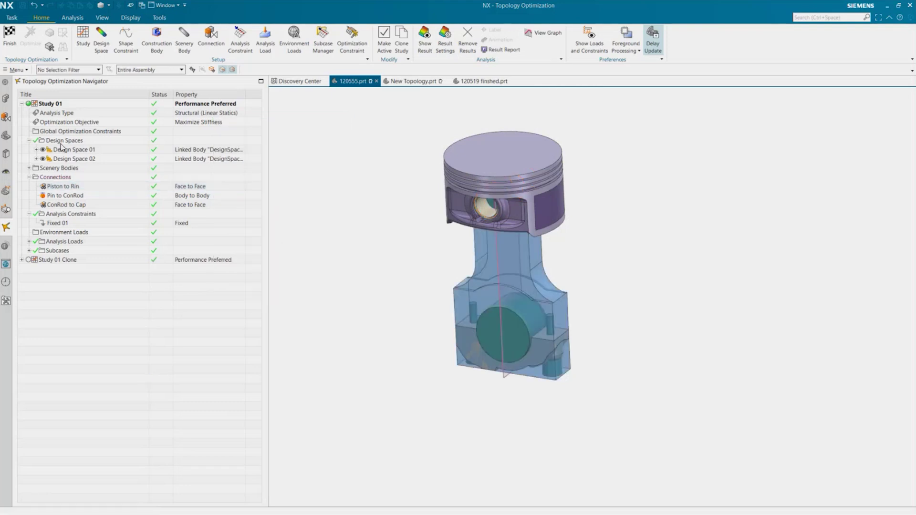
Step: Examine the definitions of the Pin to ConRod and ConRod to Cap connections, leaving both unchanged
double_click(74, 196)
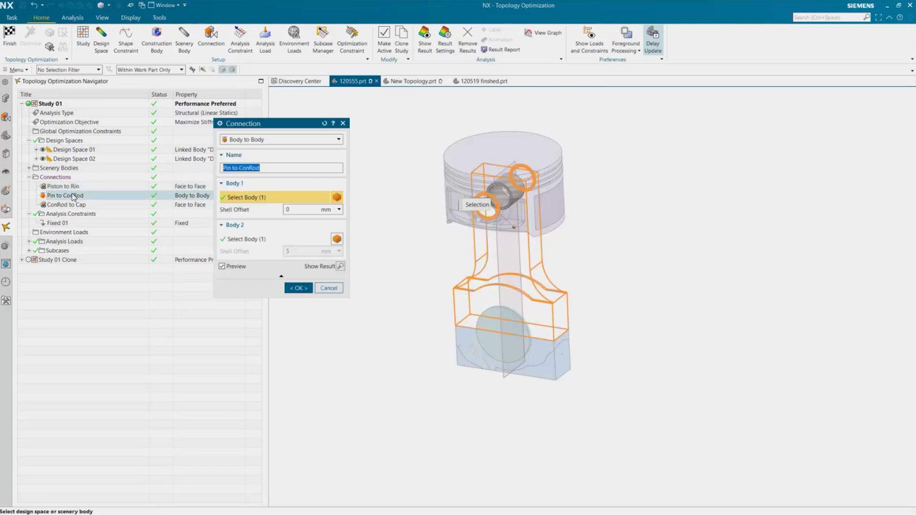
click(329, 288)
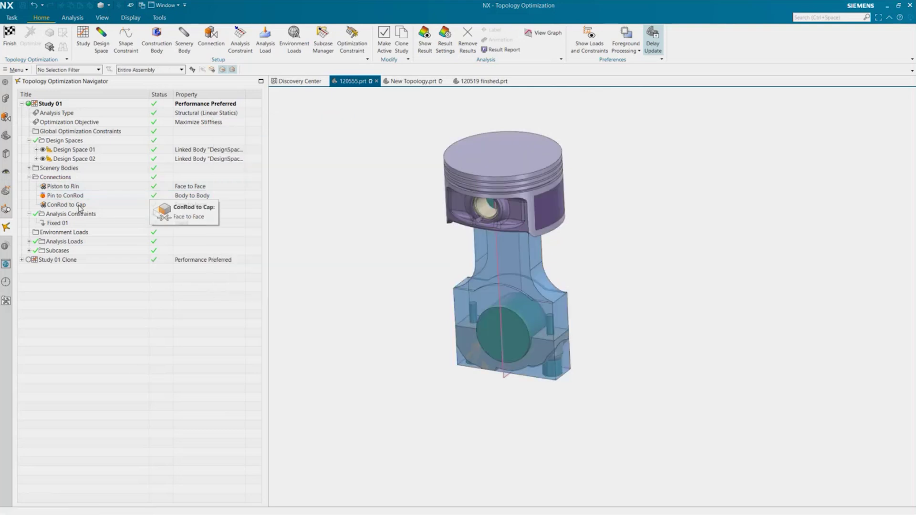
double_click(79, 206)
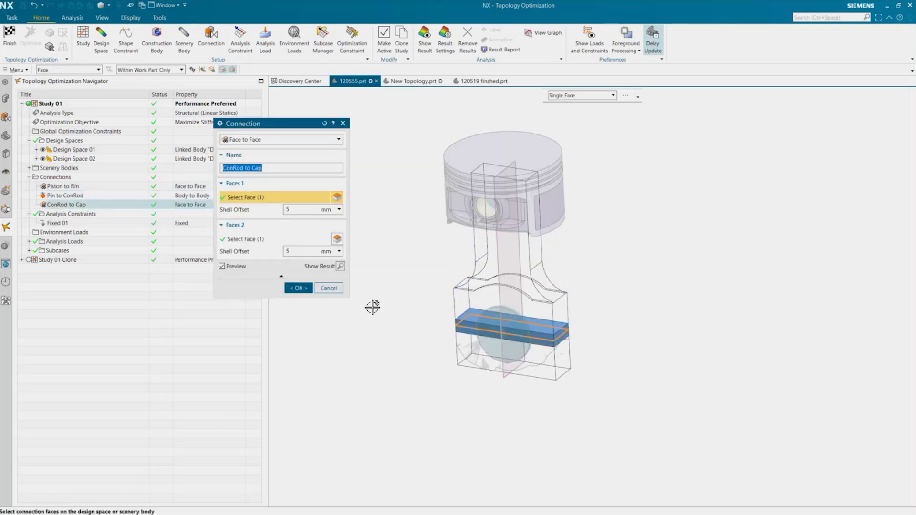
click(334, 289)
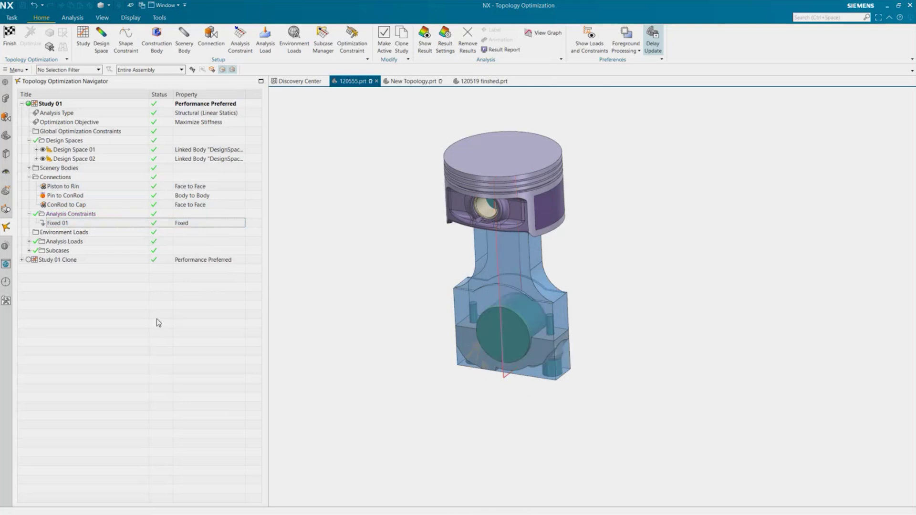
Step: Collapse the analysis constraints, expand the analysis loads, and examine the gravity settings of the environment loads without applying changes
click(29, 213)
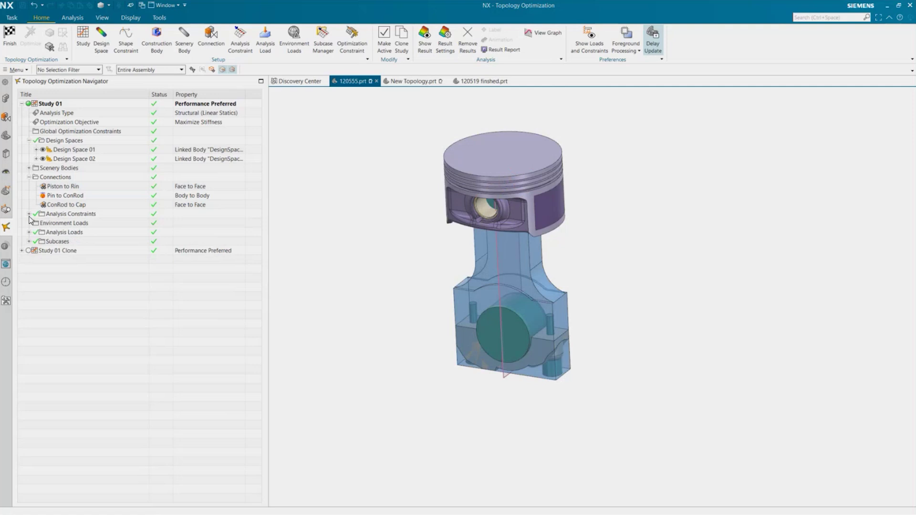
click(29, 233)
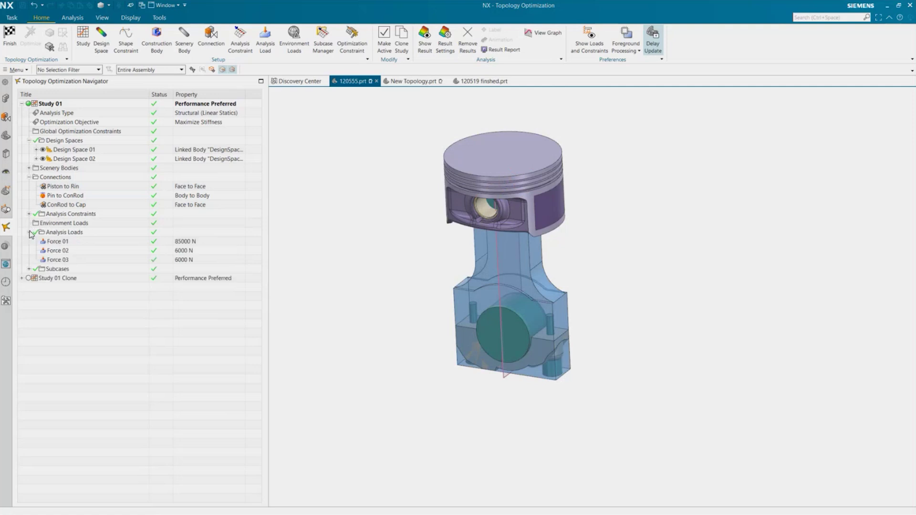
click(82, 224)
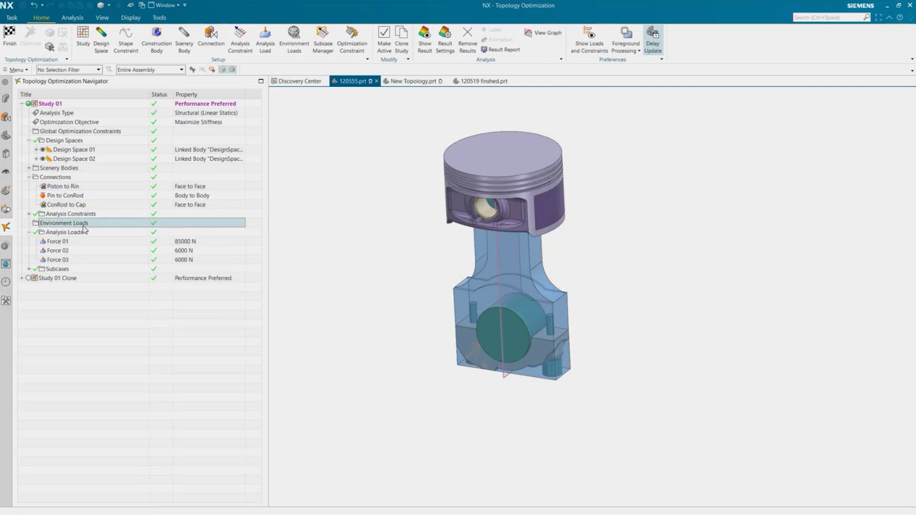
right_click(83, 226)
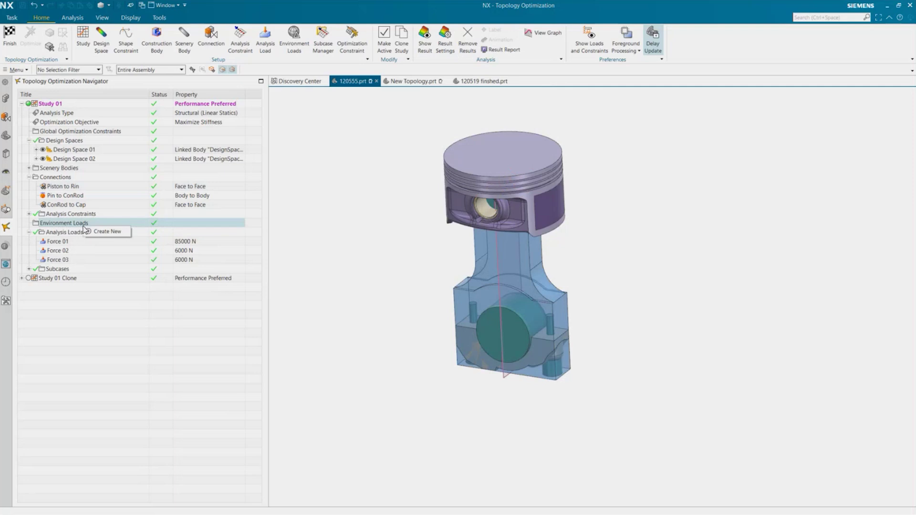
click(86, 232)
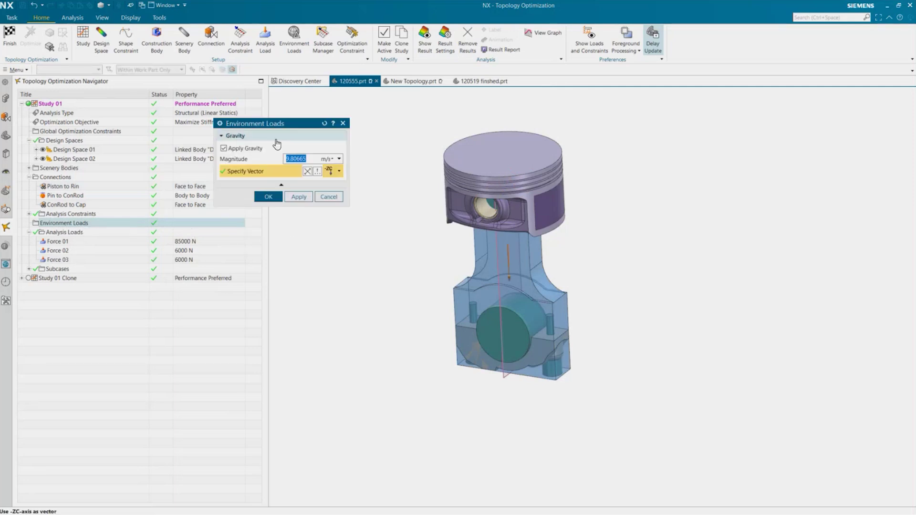
click(328, 196)
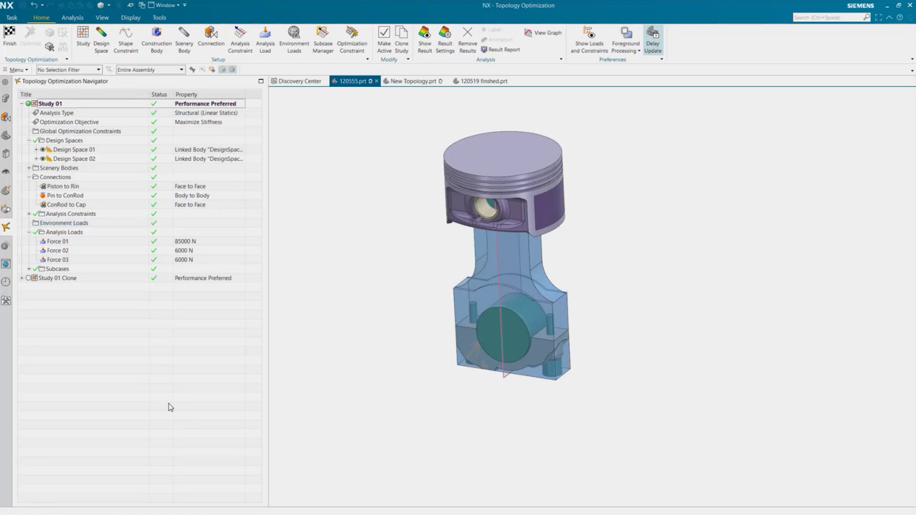
Step: Examine the direction, force and distribution settings of Force 01 on the piston's top face, leaving them unchanged
click(72, 243)
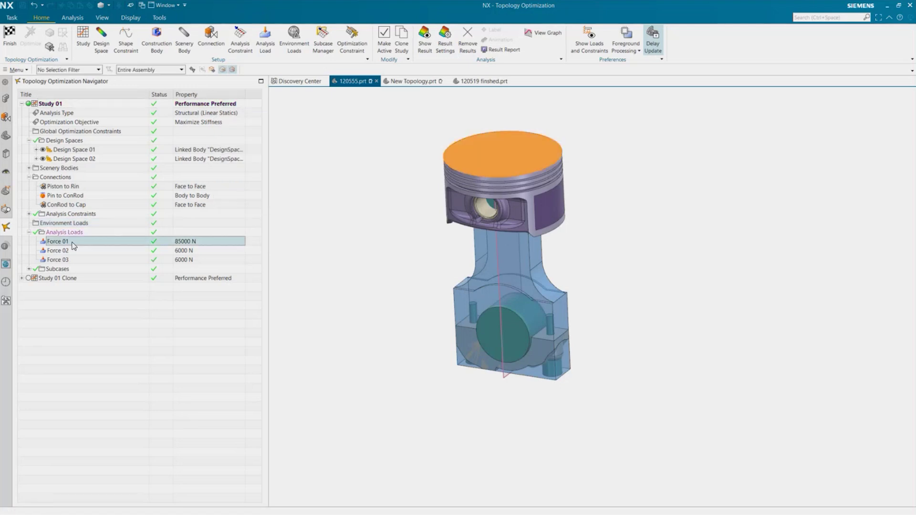
double_click(58, 242)
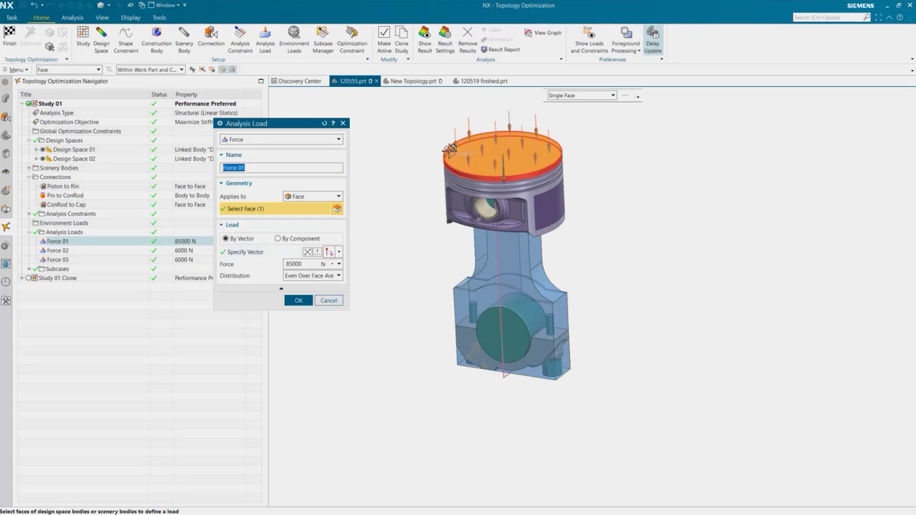
click(329, 301)
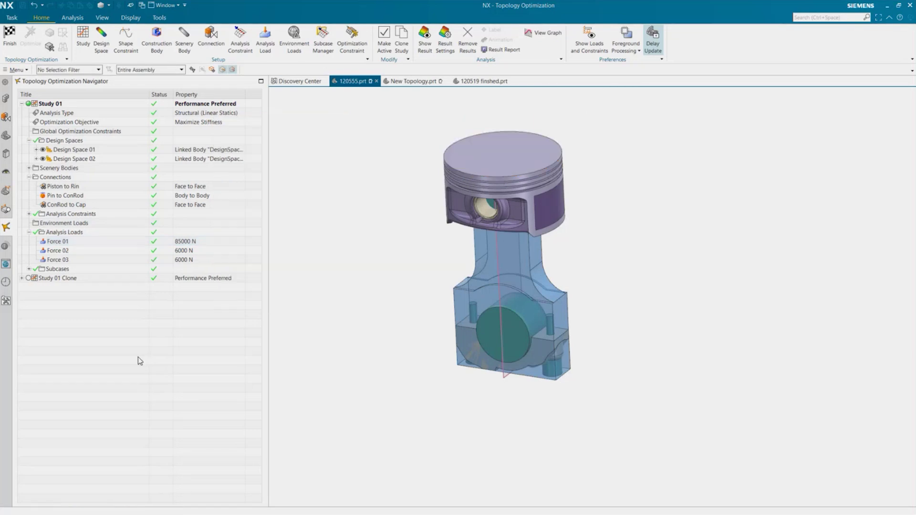
Step: Examine the loaded face, direction and force settings of Force 02 and Force 03 without applying changes
double_click(62, 251)
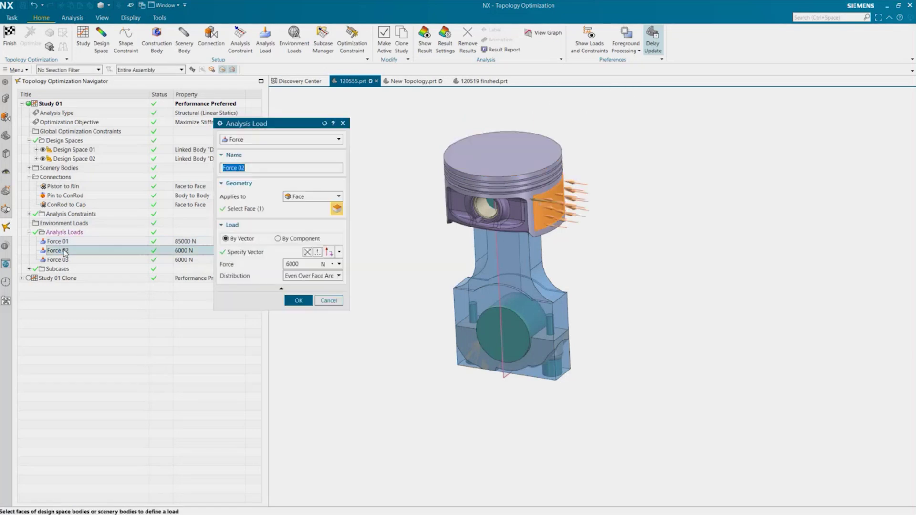
click(329, 300)
click(62, 260)
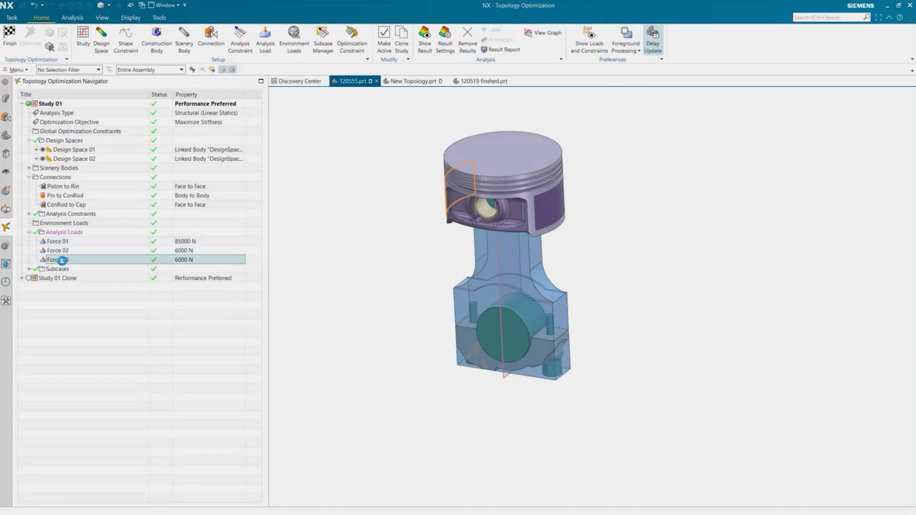
double_click(62, 260)
middle_drag(392, 320, 425, 316)
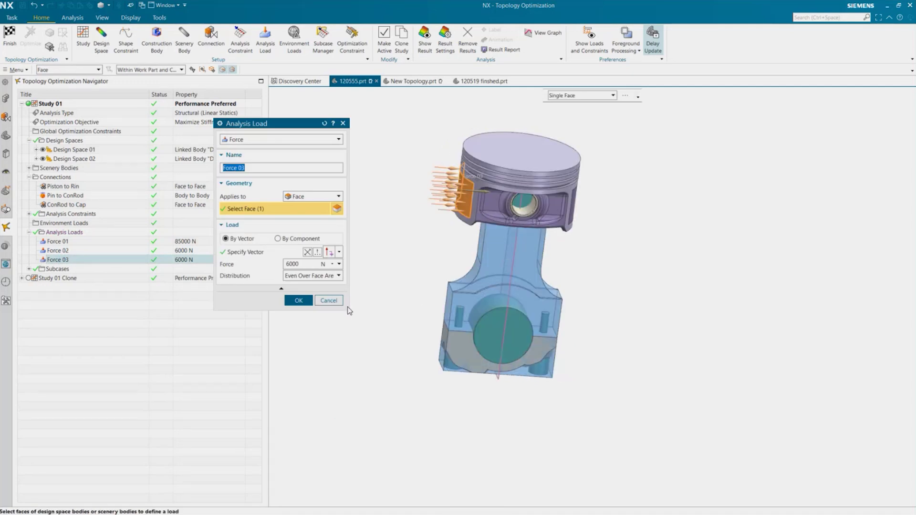
click(329, 300)
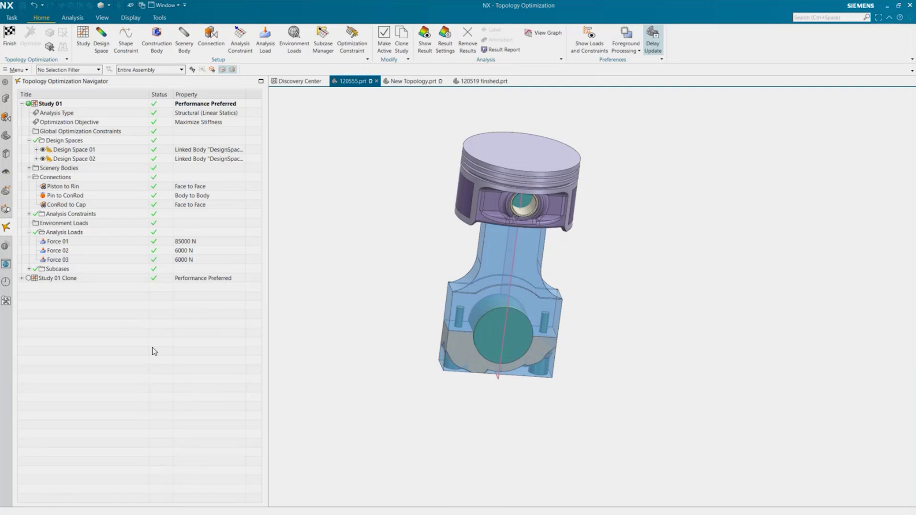
Step: Examine Study 01's default subcase, and collapse its subcases, connections, design spaces and analysis loads
click(29, 269)
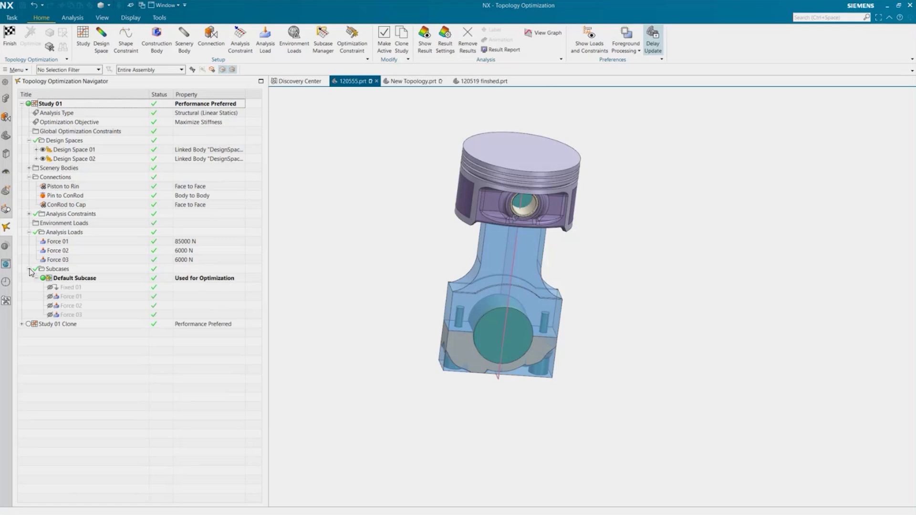
click(30, 269)
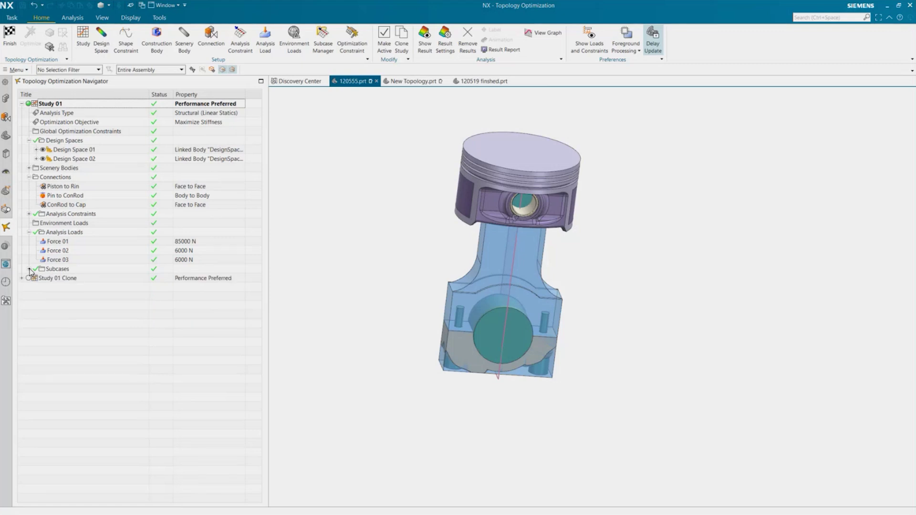
click(29, 177)
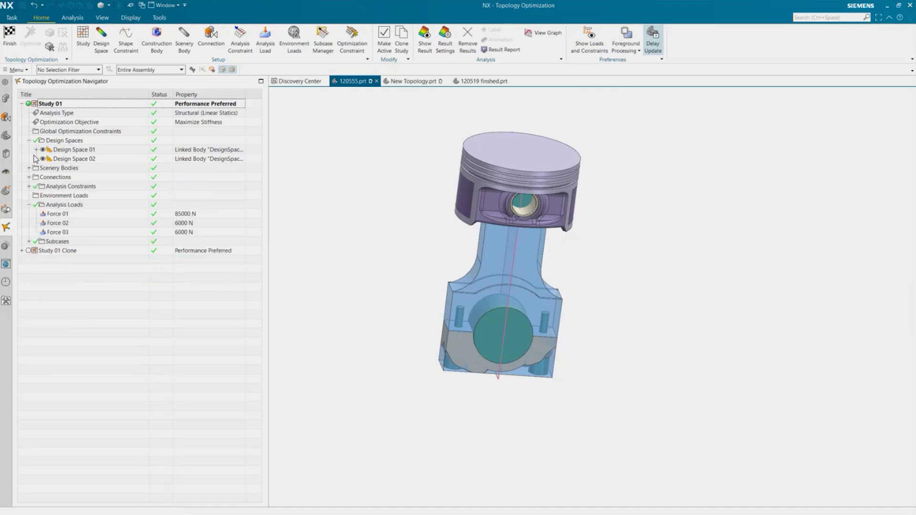
click(29, 141)
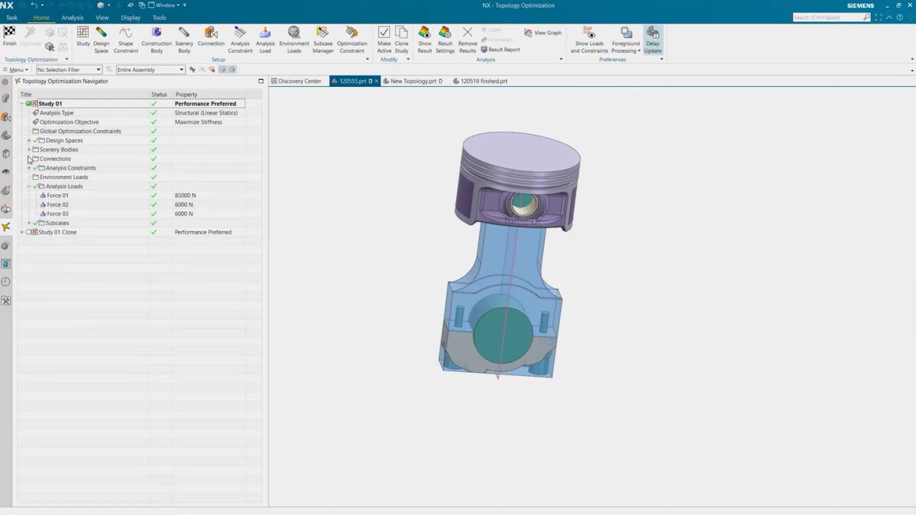
click(29, 186)
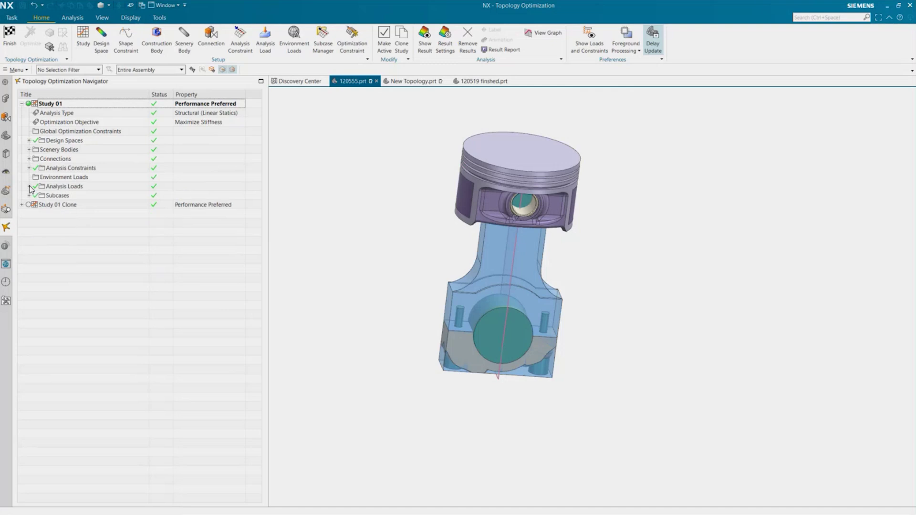
Step: Expand Design Space 01 and Design Space 02 of Study 01 to examine their materials, mass targets and optimized bodies
click(29, 141)
click(36, 159)
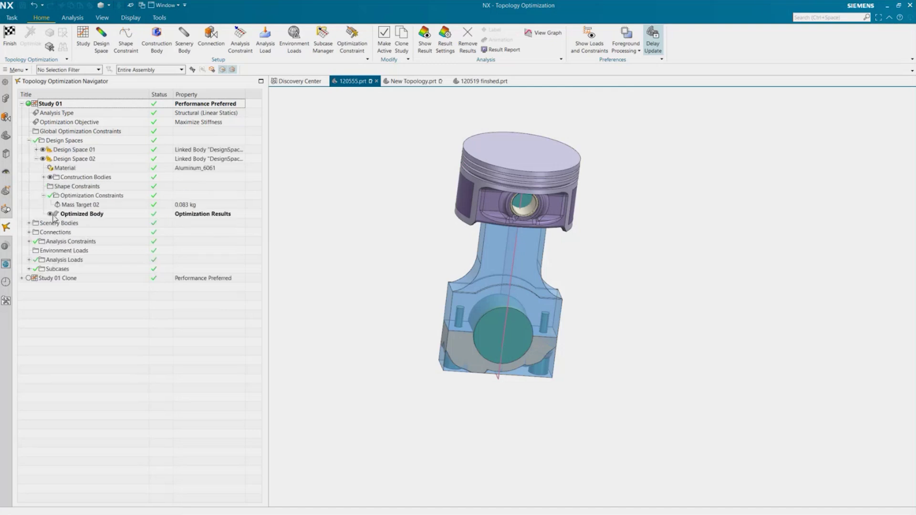
click(36, 150)
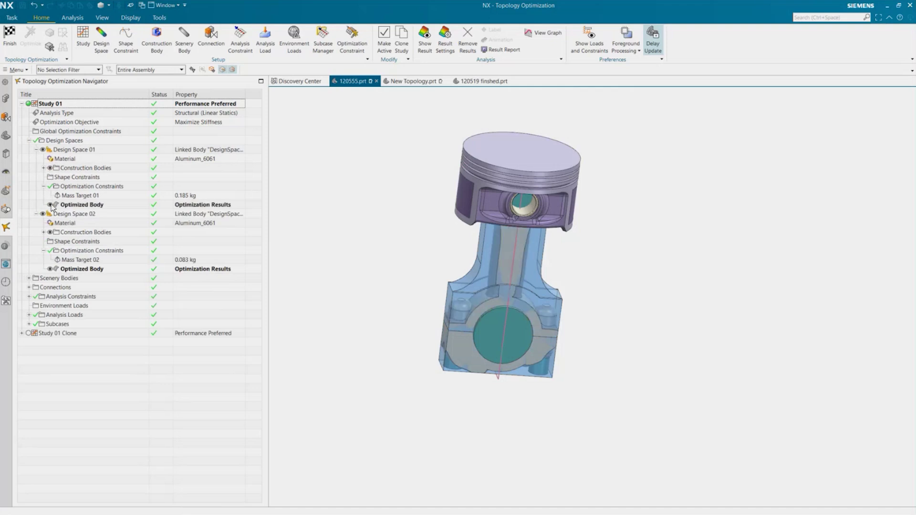
click(71, 214)
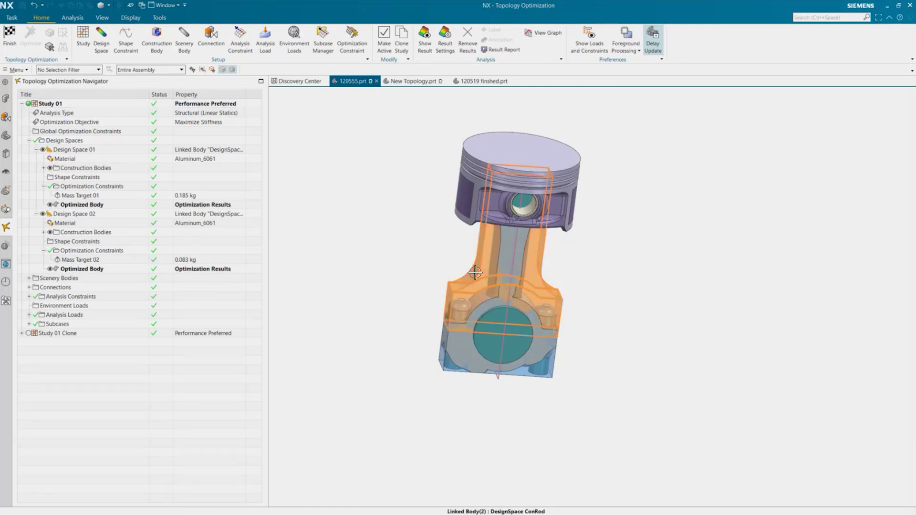
Step: Hide the linked Pin, DesignSpace ConRod and DesignSpace Cap bodies in the model history, keeping the Piston shown
click(5, 135)
click(32, 146)
click(32, 156)
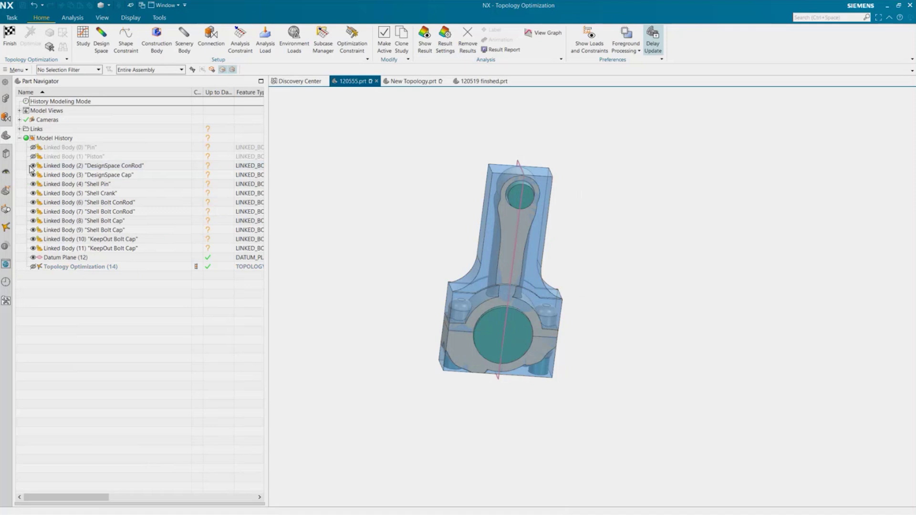
click(33, 156)
click(33, 166)
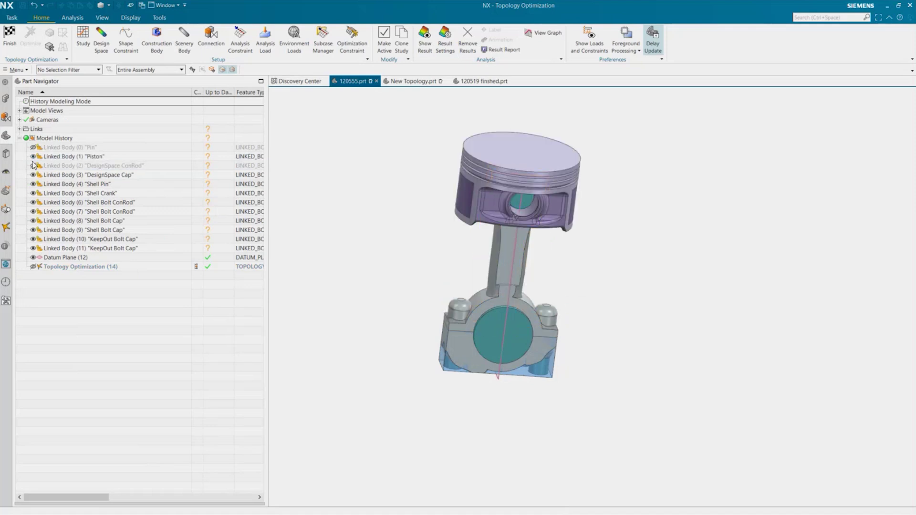
click(33, 175)
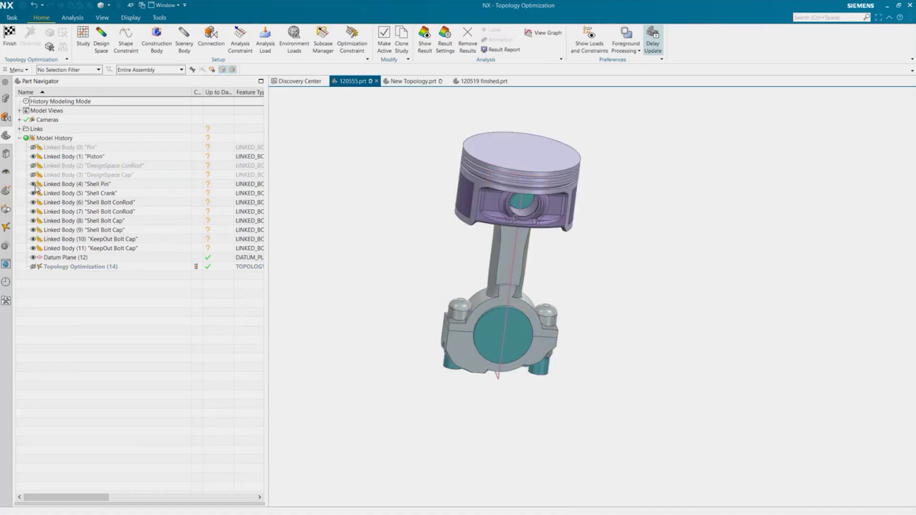
Step: Hide the Shell Pin, Shell Crank, Shell Bolt ConRod, Shell Bolt Cap and KeepOut Bolt Cap bodies to isolate the optimized rod and piston
click(33, 184)
click(33, 193)
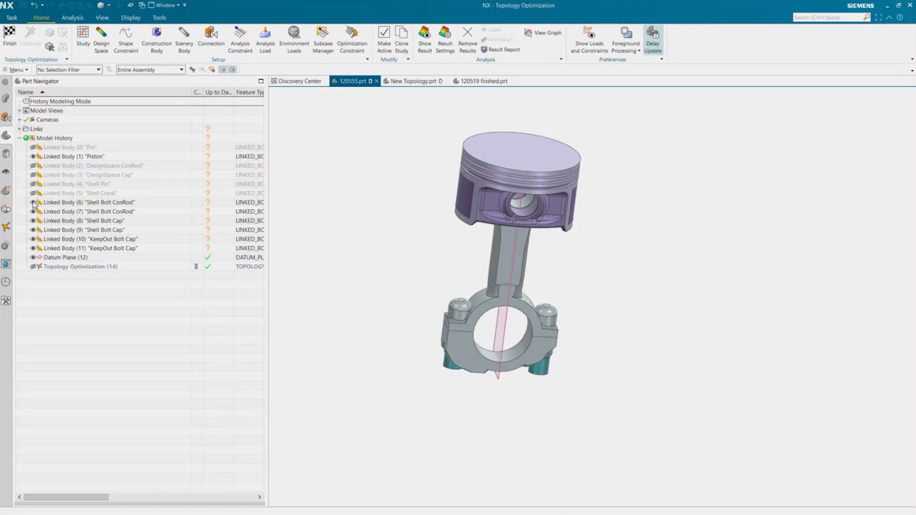
click(33, 202)
click(33, 211)
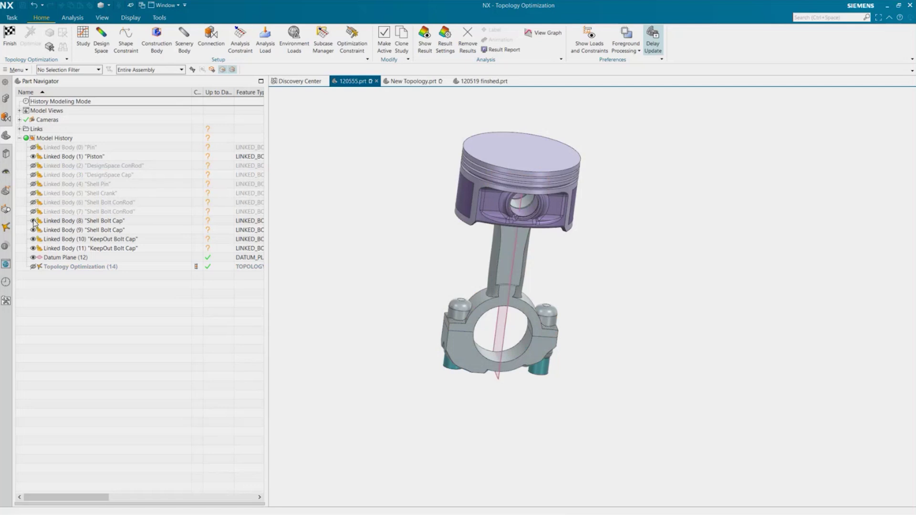
click(33, 220)
click(32, 229)
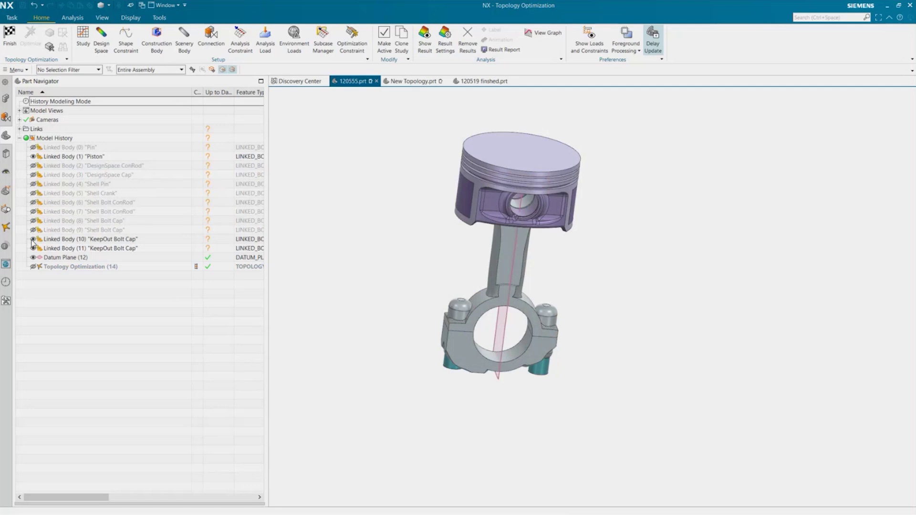
click(33, 239)
click(33, 248)
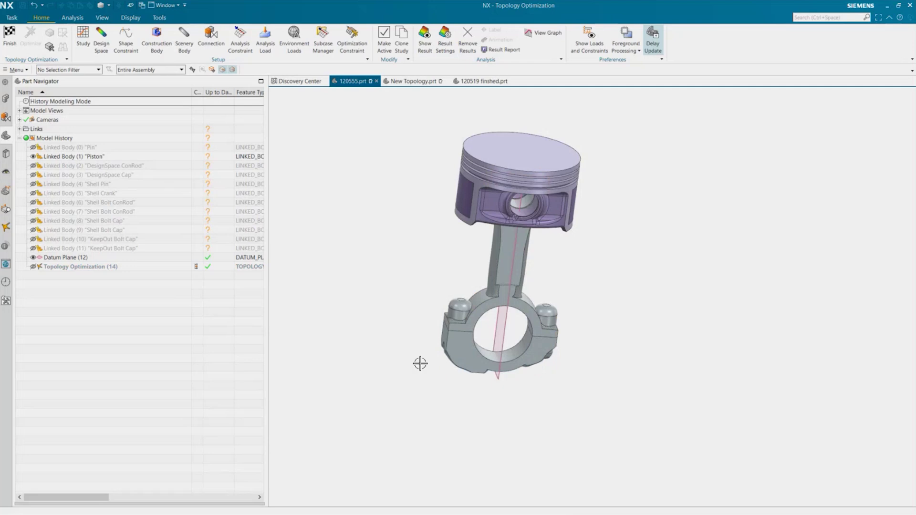
middle_drag(578, 341, 548, 344)
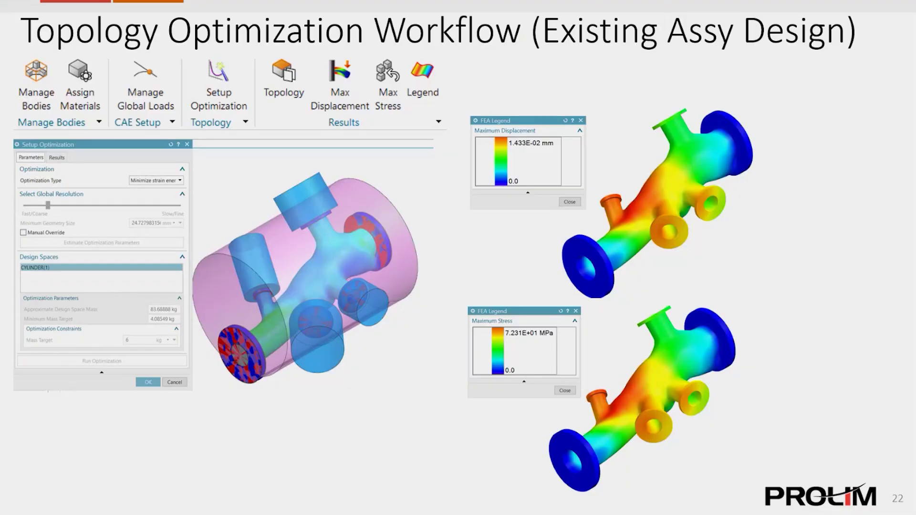
key(Left)
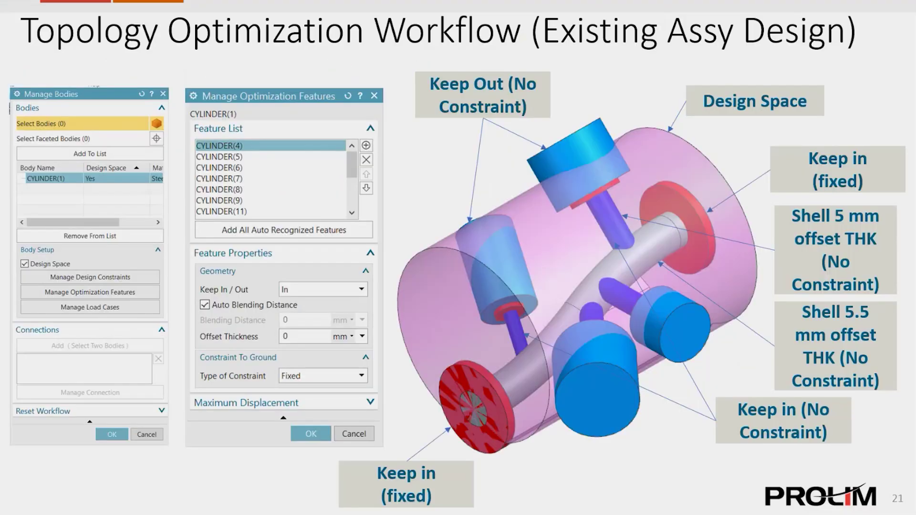
key(Left)
key(Left)
key(Left)
key(Left)
key(Left)
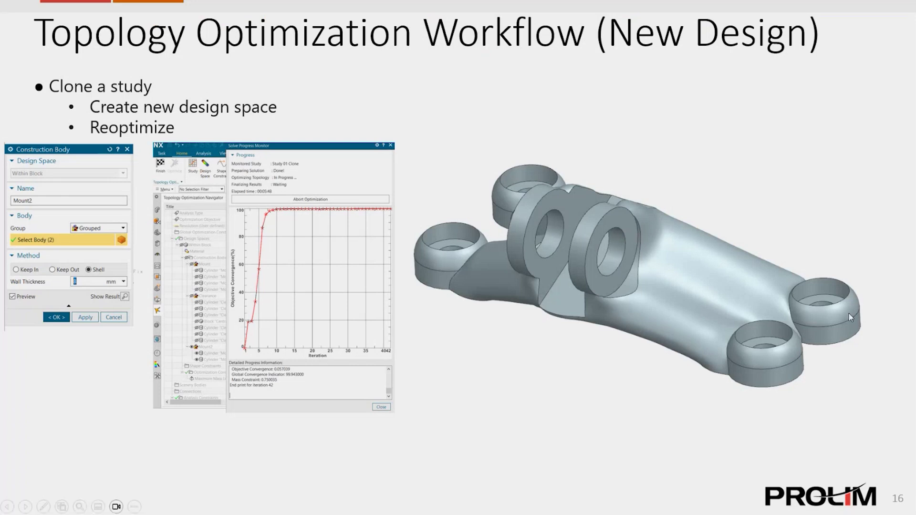
Step: Switch back to NX and inspect the optimized connecting rod and cap straight on and at an angle
key(alt+Tab)
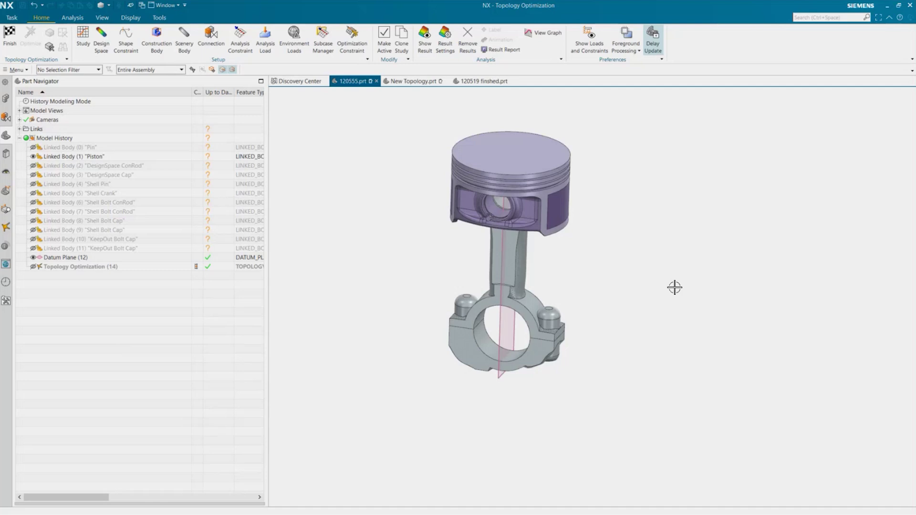
middle_drag(535, 369, 530, 385)
scroll(529, 386, up, 2)
key(F8)
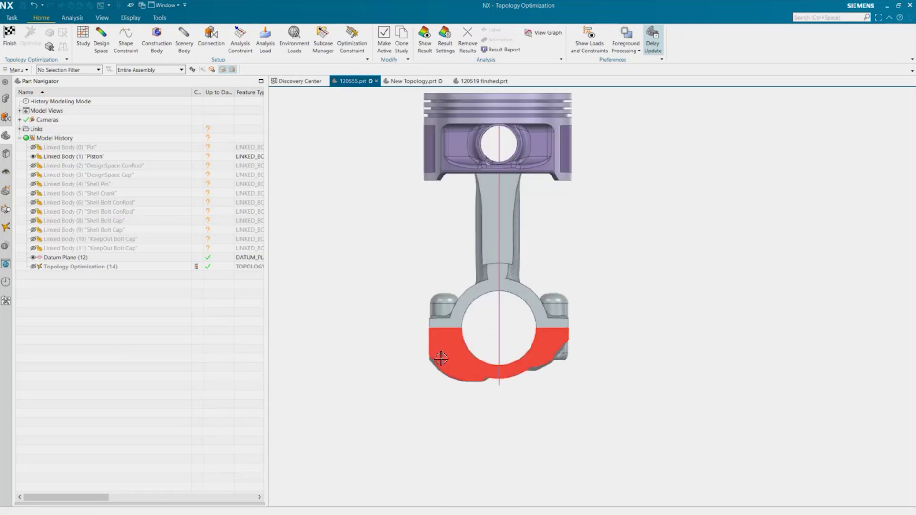
middle_drag(642, 382, 475, 363)
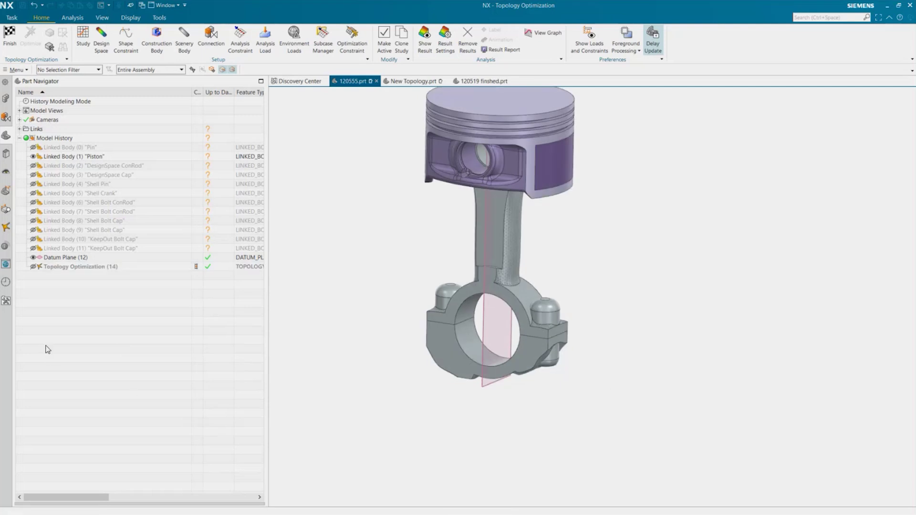
Step: Return from the model history to the topology optimization study tree and collapse Study 01's design spaces
click(44, 268)
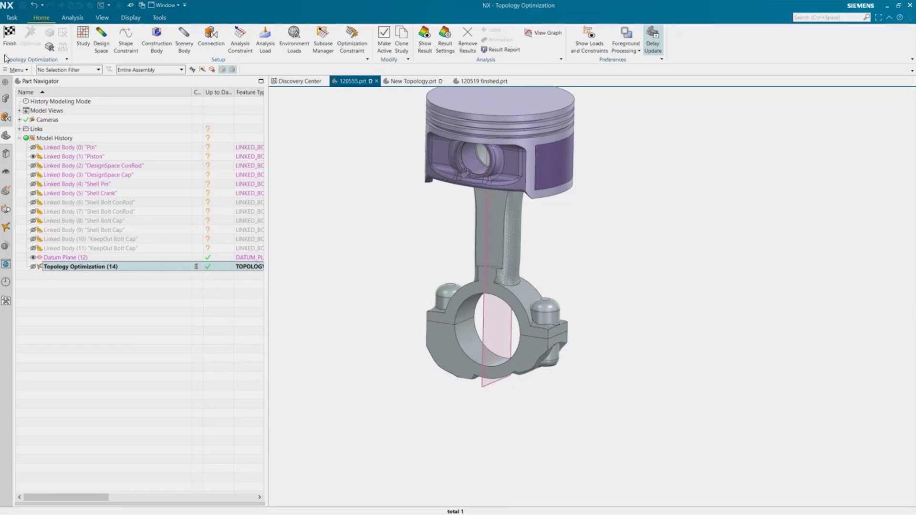
click(113, 307)
click(6, 227)
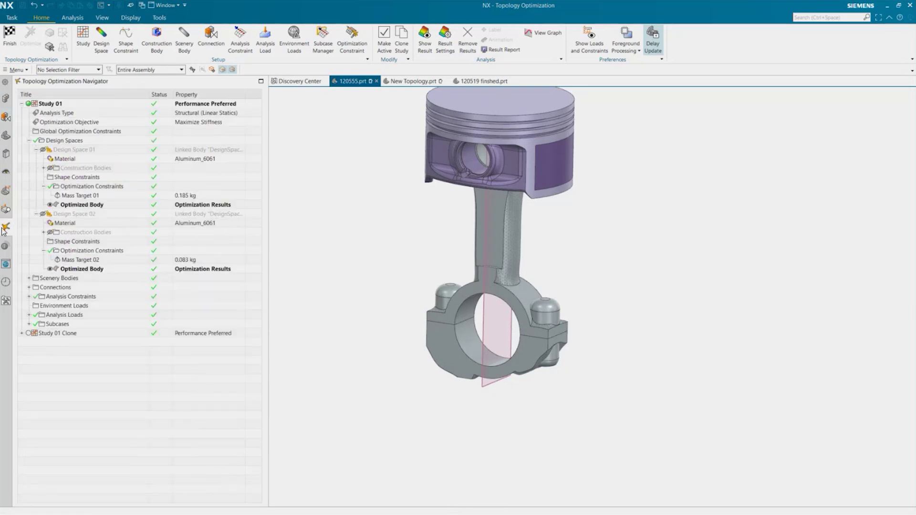
click(29, 141)
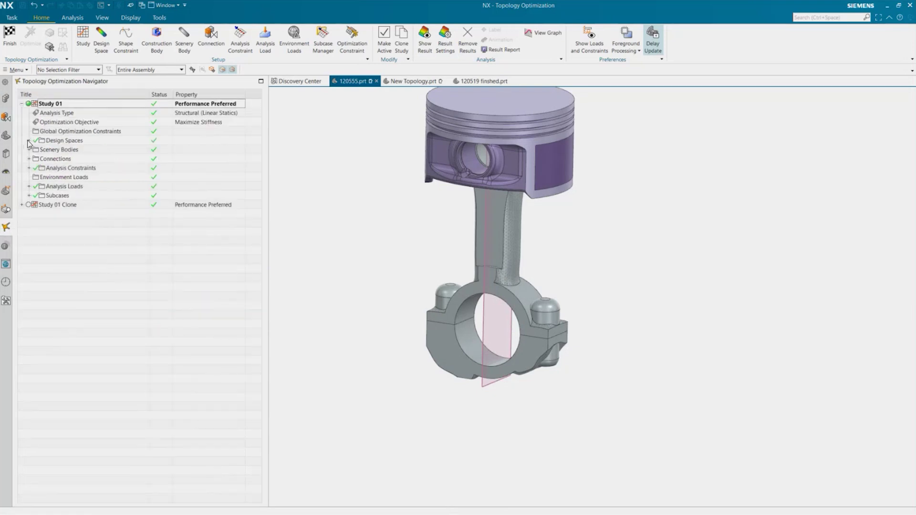
Step: Expand Study 01 Clone, check its scenery bodies' materials, and collapse its scenery bodies, connections, analysis constraints, analysis loads and subcases
click(21, 204)
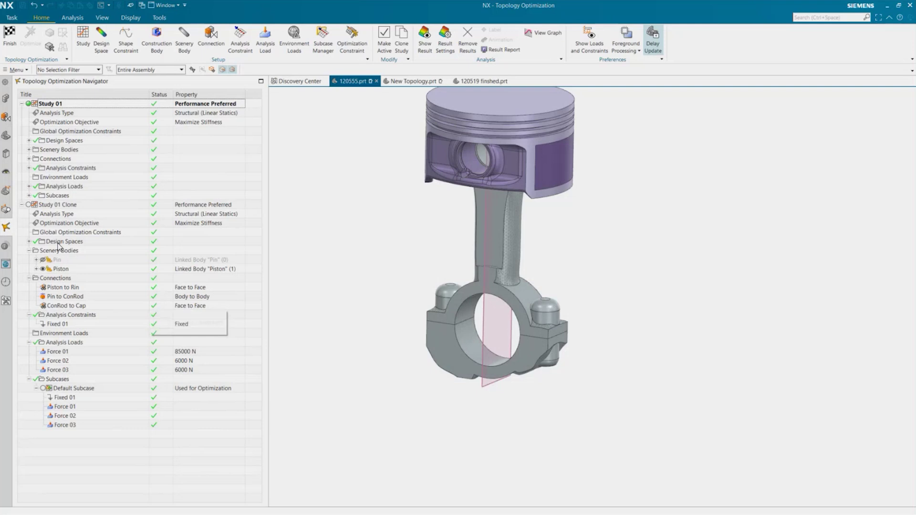
click(36, 268)
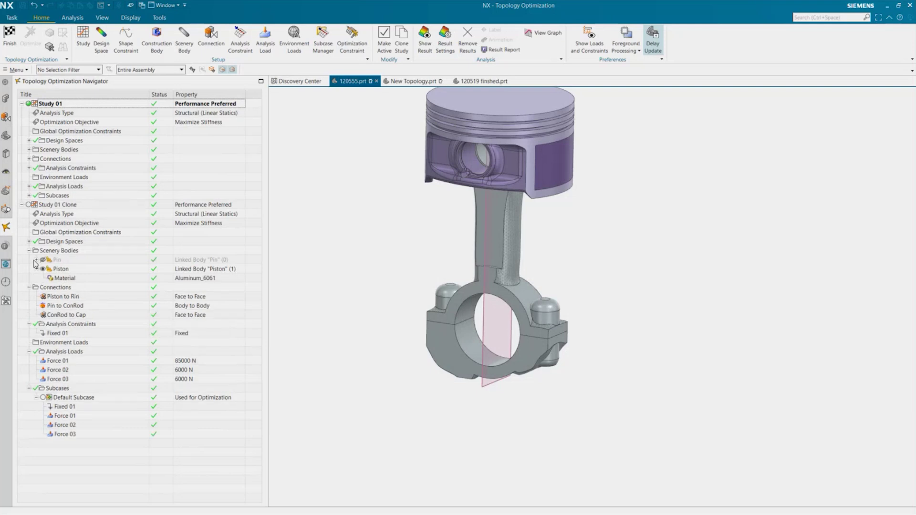
click(36, 259)
click(29, 250)
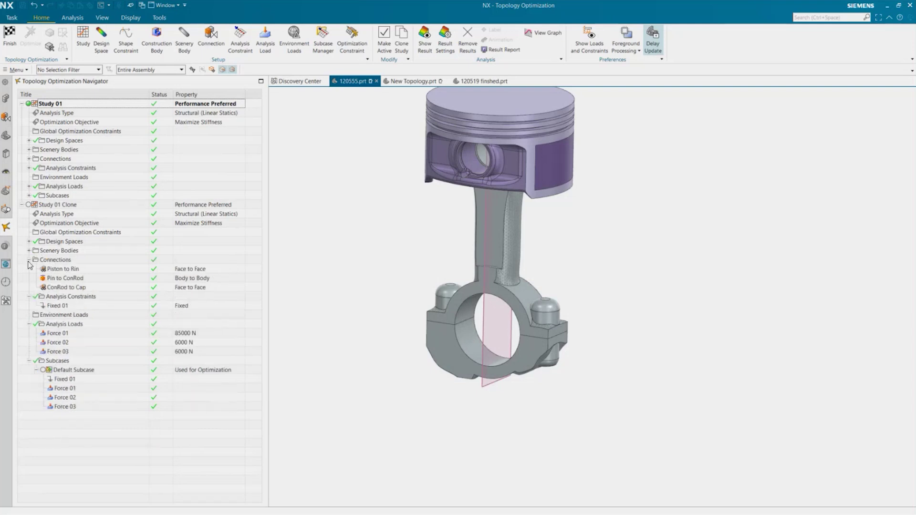
click(29, 259)
click(29, 269)
click(29, 287)
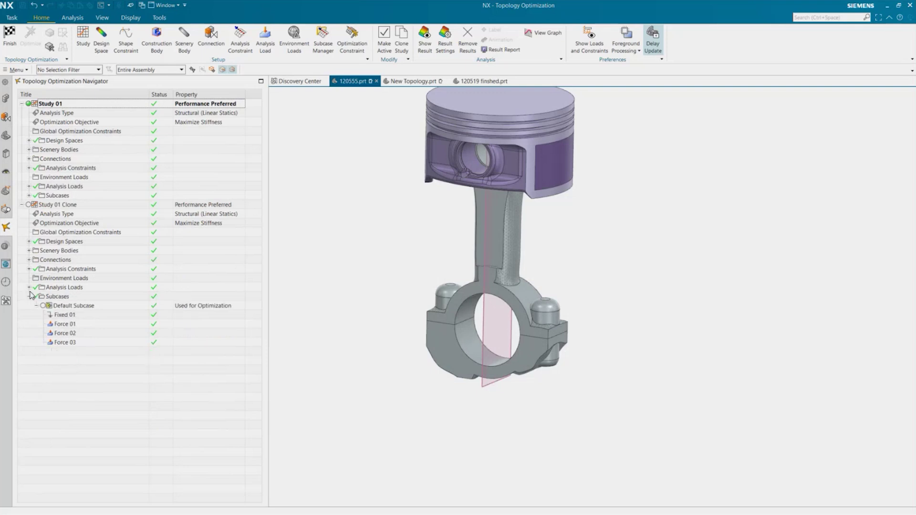
click(30, 297)
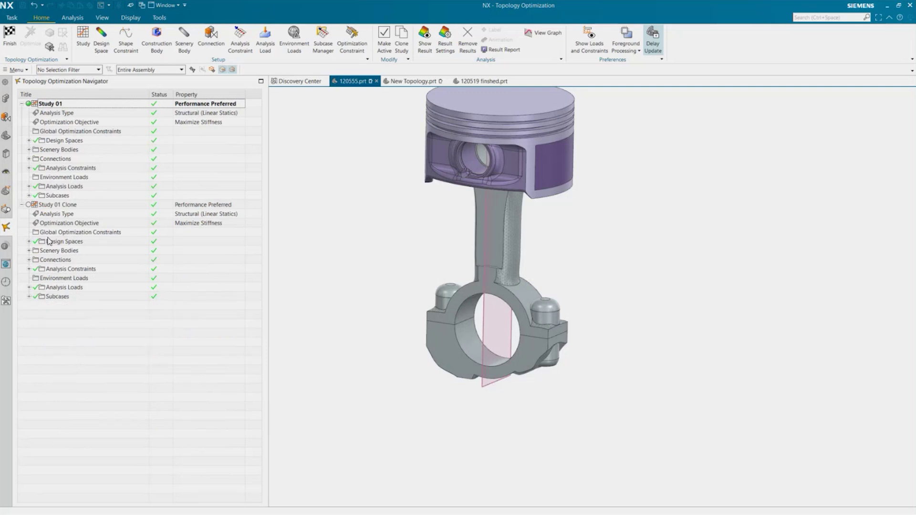
Step: Make Study 01 Clone the active study and expand its design spaces to examine their construction bodies and shape constraints
click(29, 204)
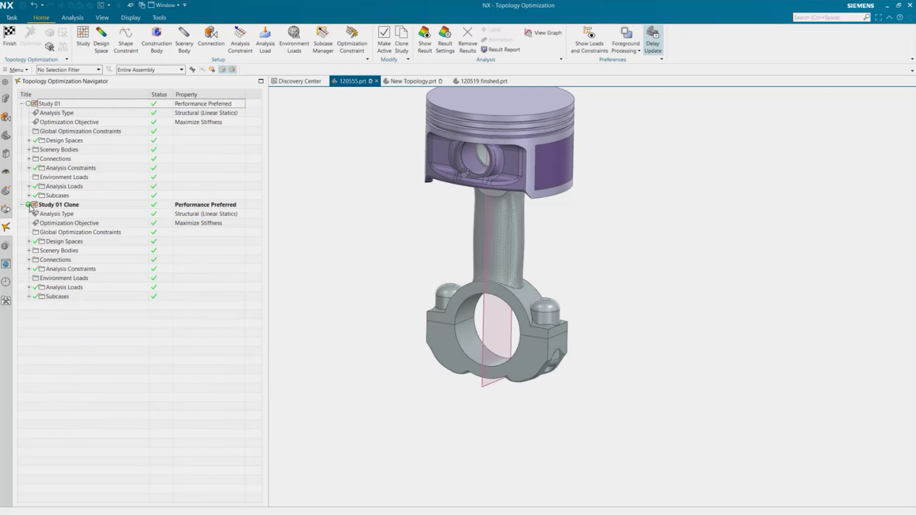
click(29, 242)
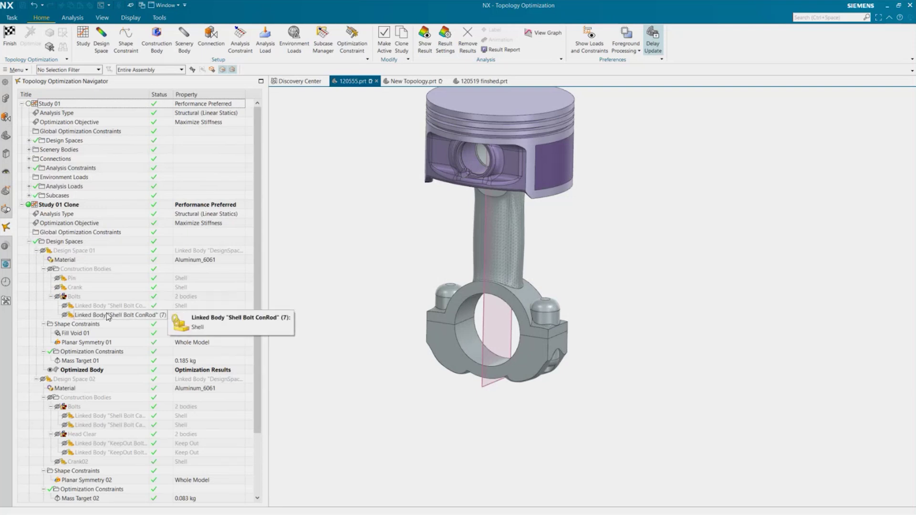
Step: Check the Fill Void 01 and Planar Symmetry 01 settings in Study 01 Clone's Design Space 01 without changing them
click(79, 334)
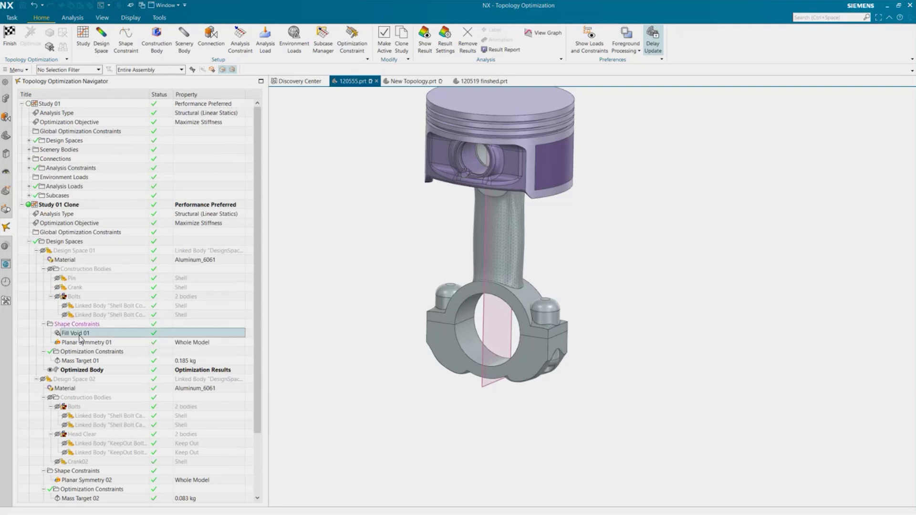
double_click(79, 334)
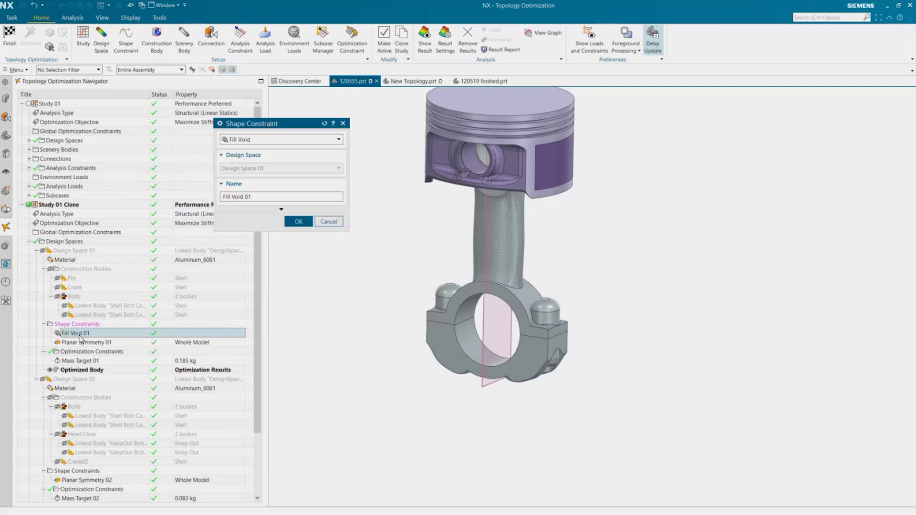
key(Escape)
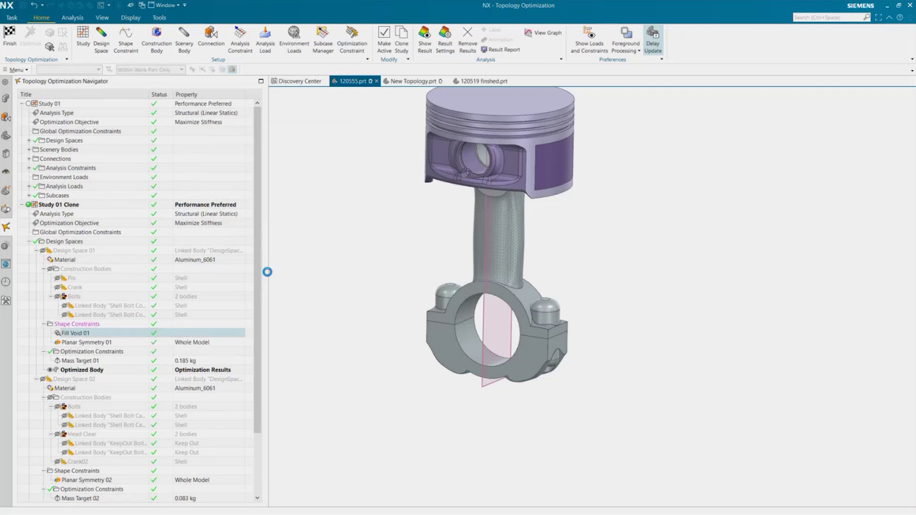
click(95, 343)
double_click(95, 343)
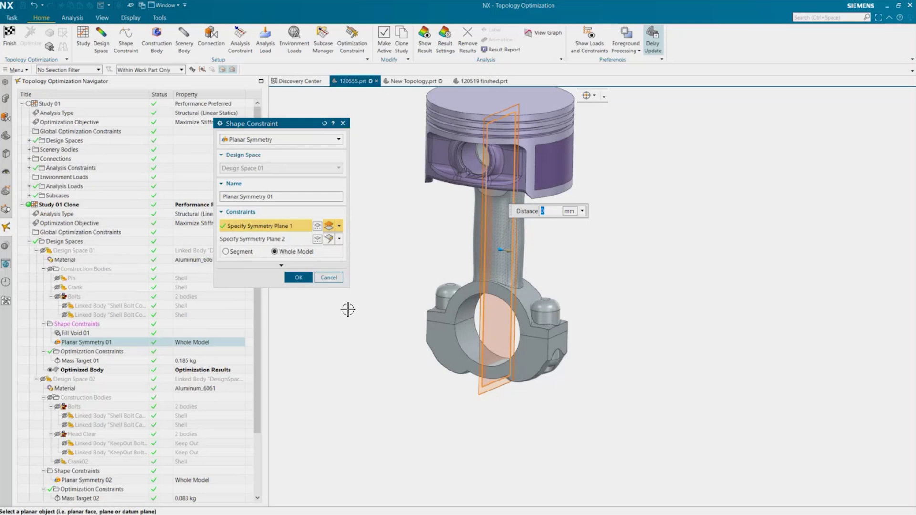
click(329, 277)
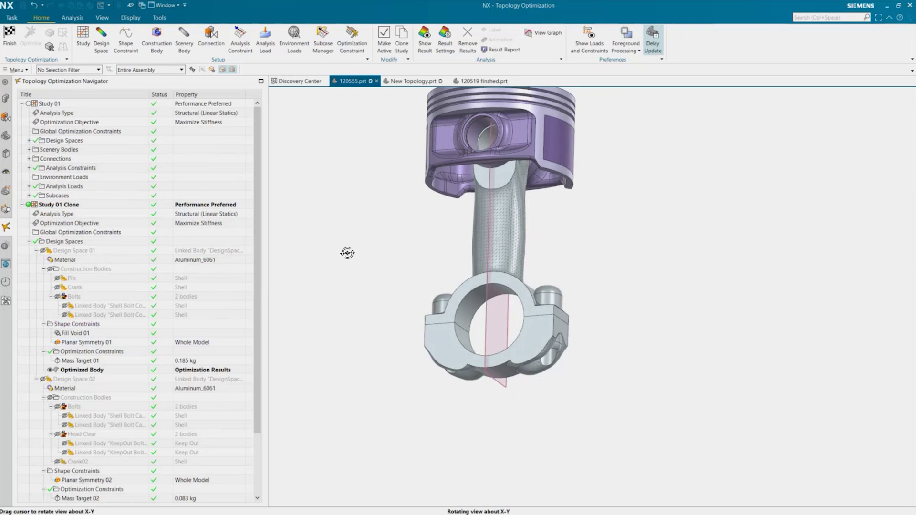
Step: Show a study comparison of displacement magnitude with Study 01 Clone as both the left and right study
middle_drag(339, 274, 395, 338)
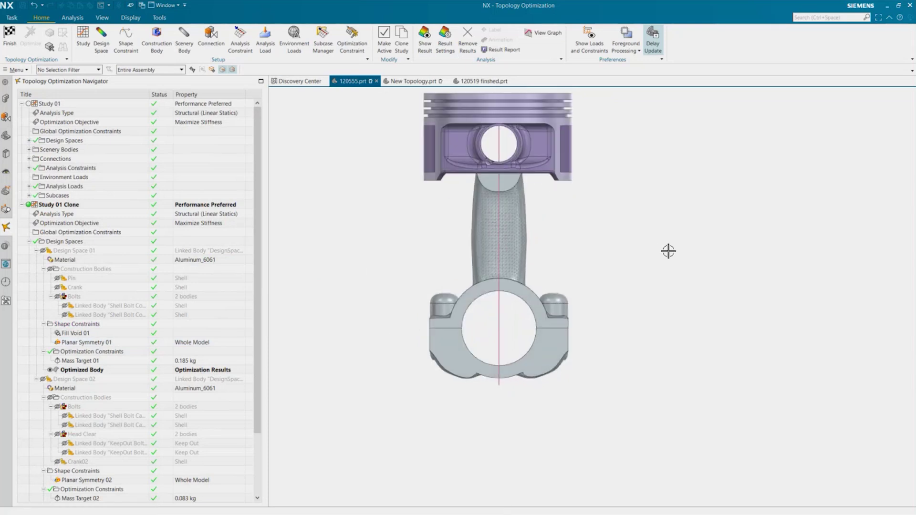
middle_drag(666, 252, 637, 276)
scroll(642, 189, up, 2)
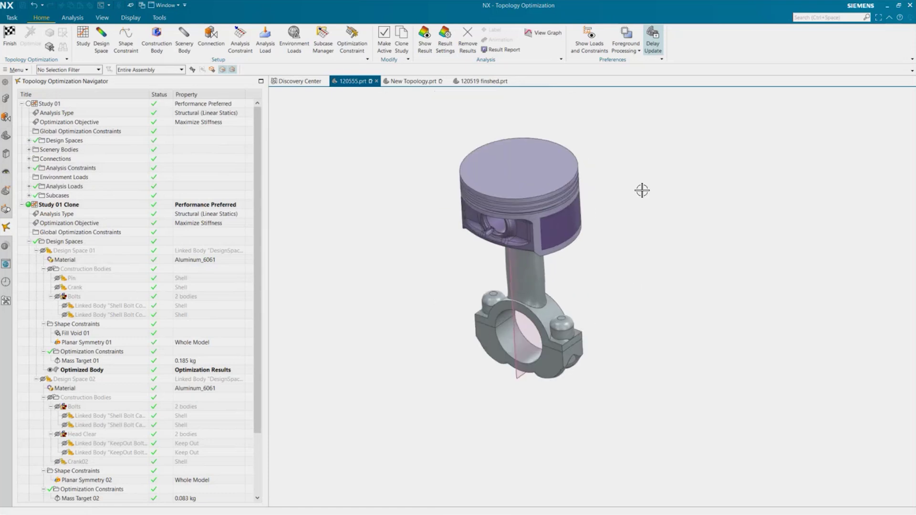
click(447, 43)
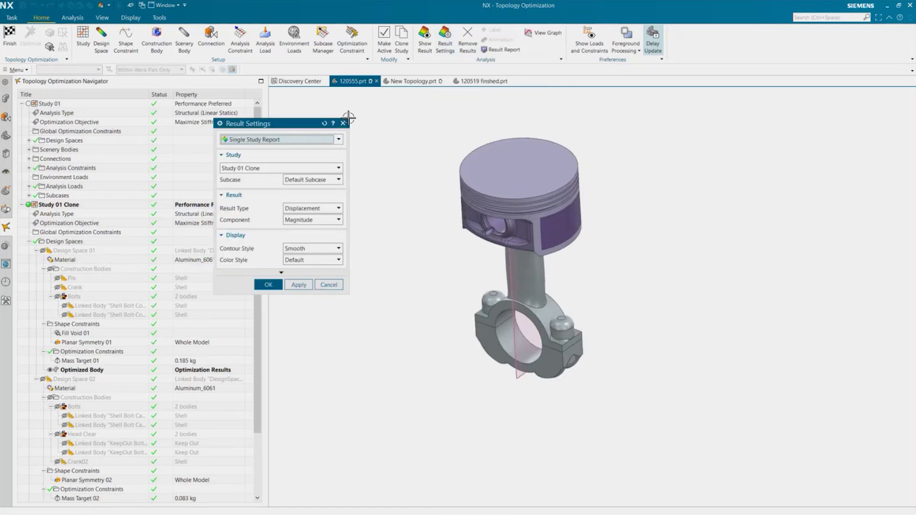
click(320, 140)
click(296, 156)
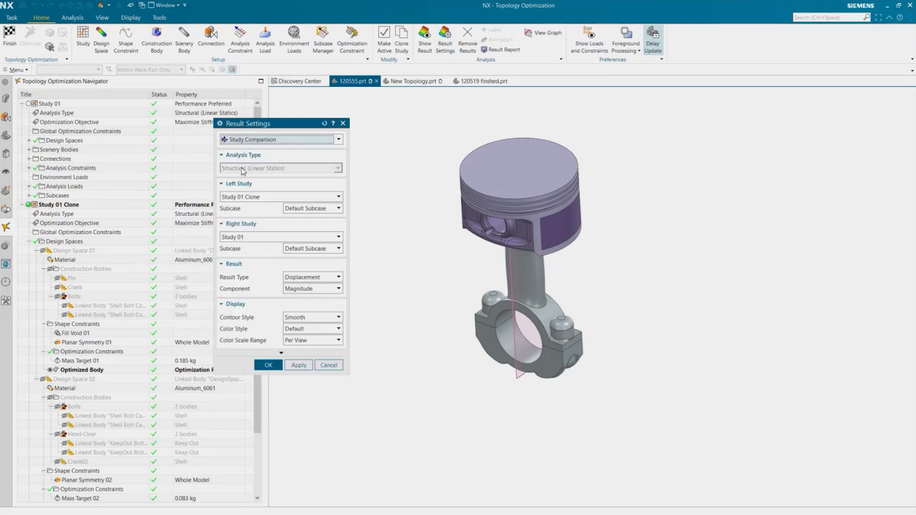
click(255, 237)
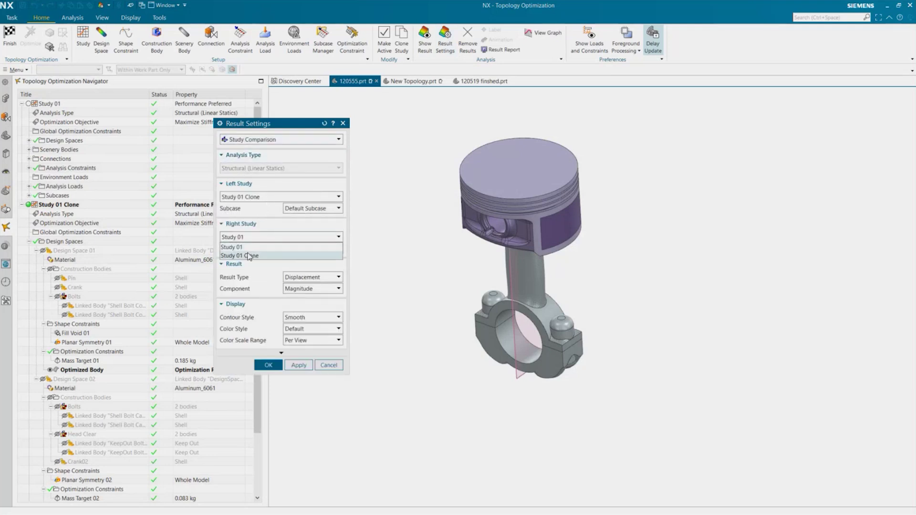
click(248, 257)
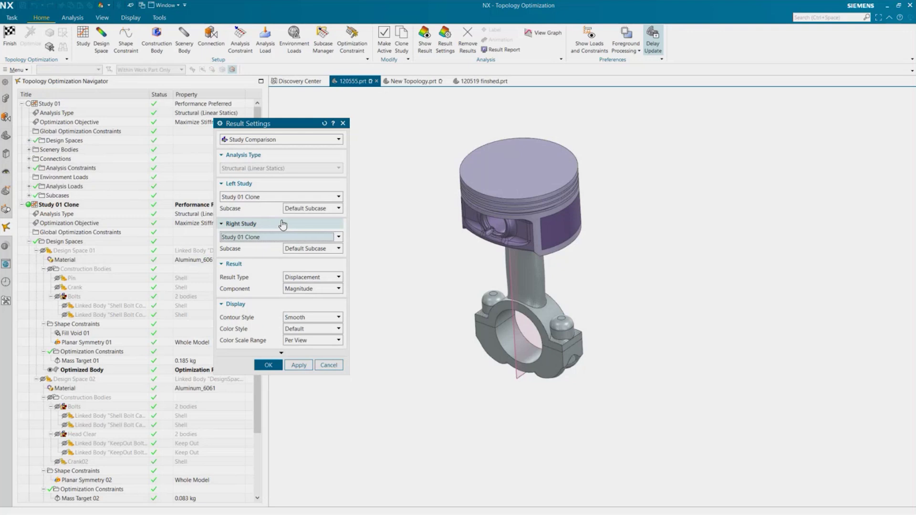
click(269, 364)
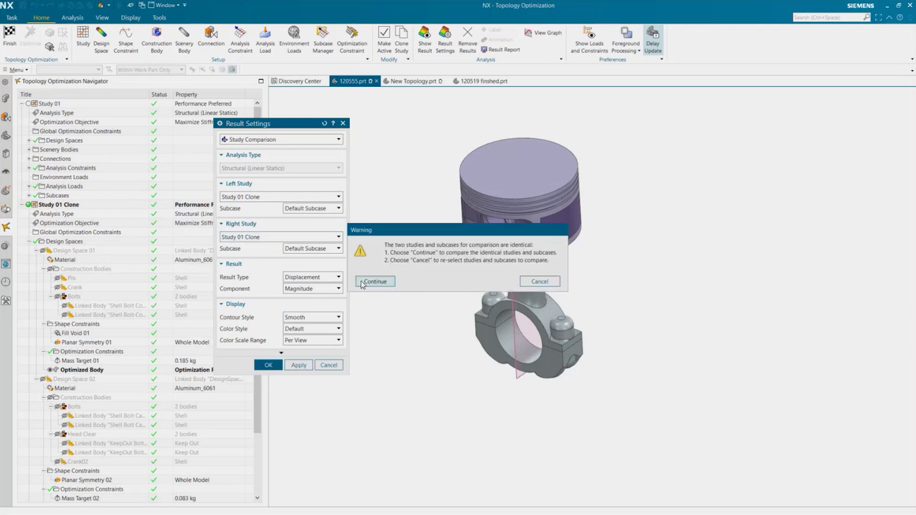
click(364, 283)
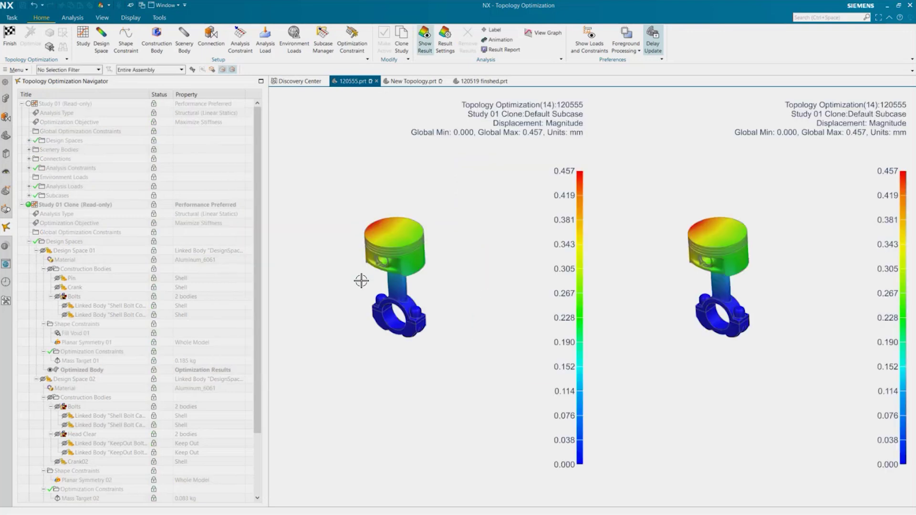
Step: Change the comparison's left study to Study 01 and inspect both displacement plots at an angle
middle_drag(408, 366, 415, 348)
click(445, 40)
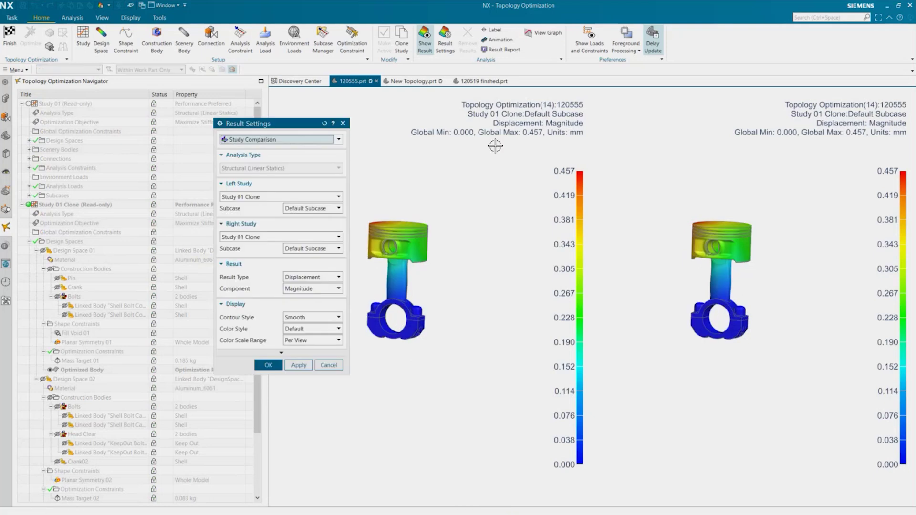
click(279, 197)
click(279, 205)
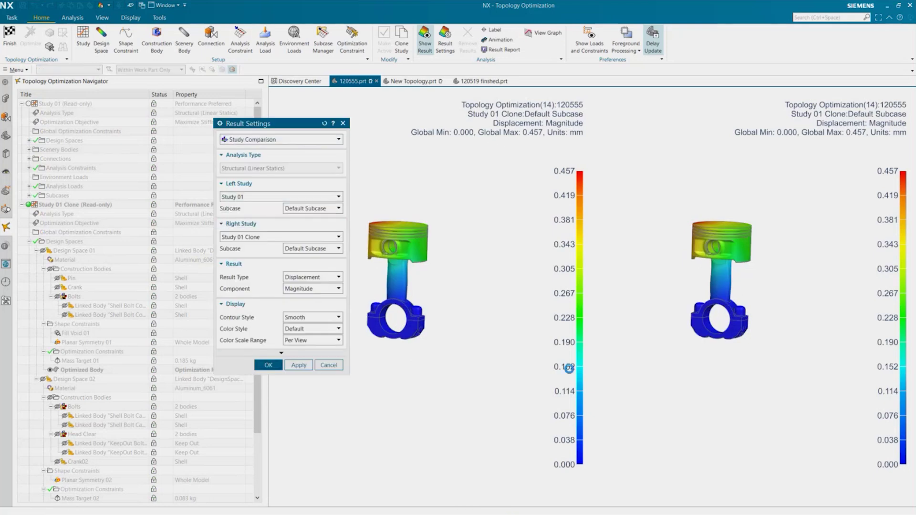
middle_click(421, 451)
middle_drag(644, 270, 637, 287)
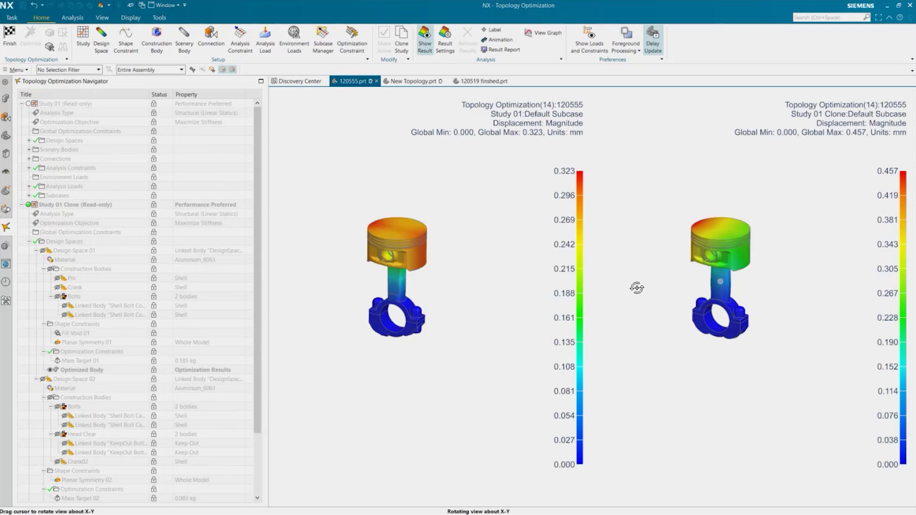
scroll(637, 287, up, 2)
Step: Play the deformation animation for both compared studies and finish the topology optimization task
click(498, 39)
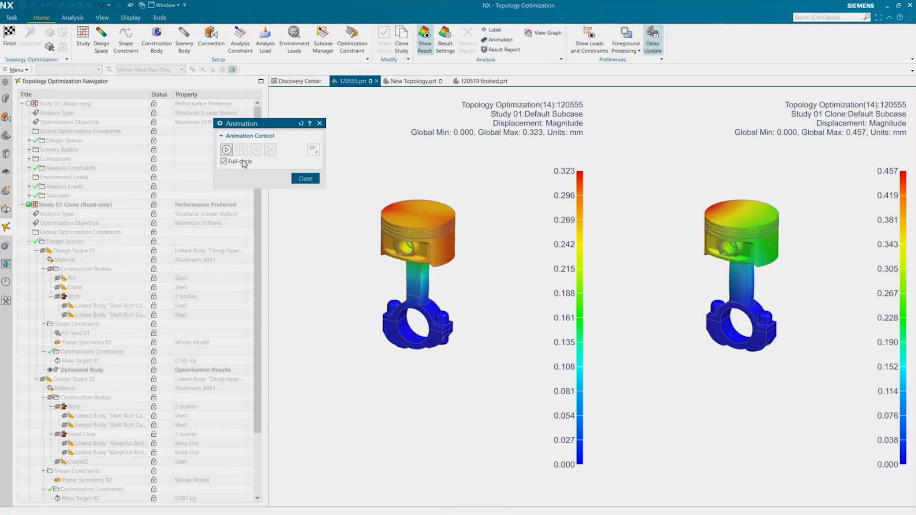
click(226, 150)
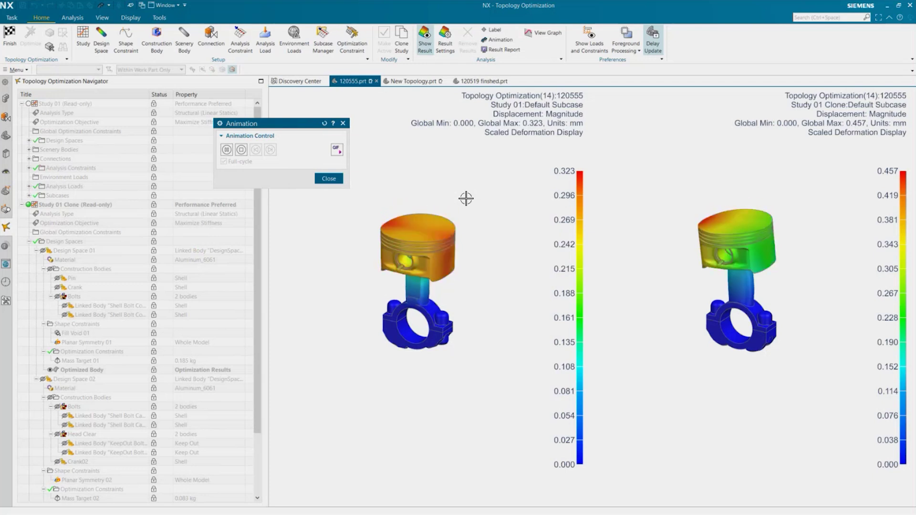
click(329, 179)
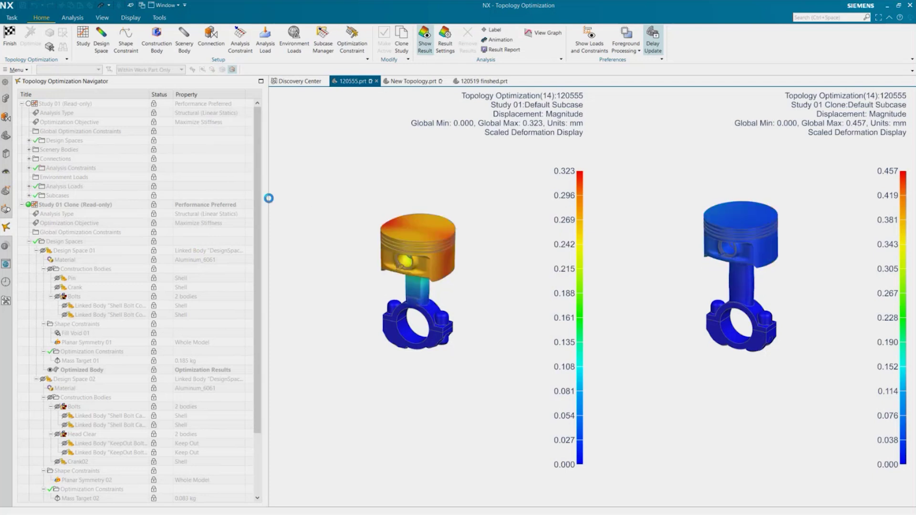
click(9, 54)
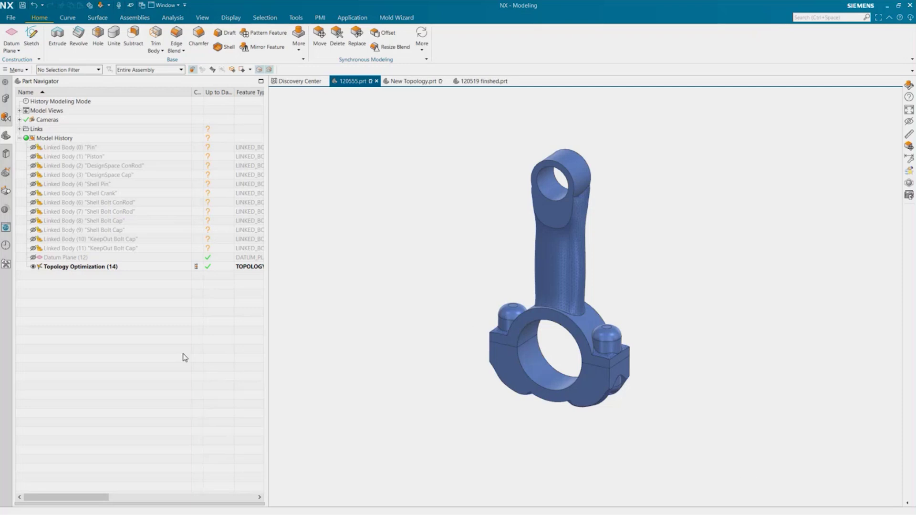
Step: Try to edit the parameters of the Topology Optimization (14) feature in the model history
click(86, 265)
right_click(86, 266)
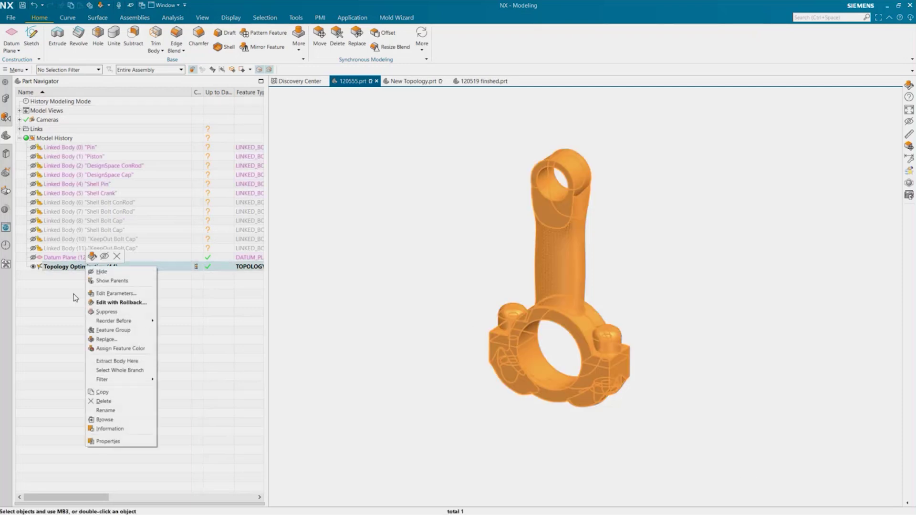
click(102, 294)
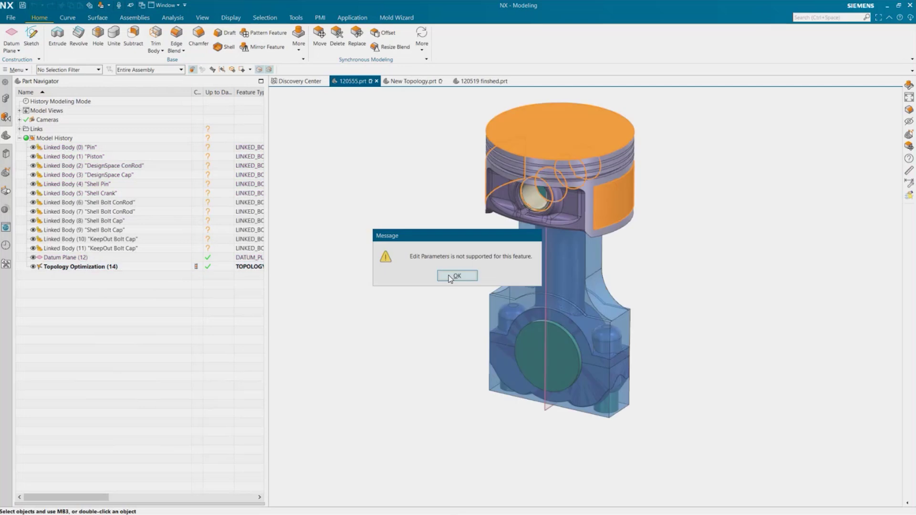
key(Return)
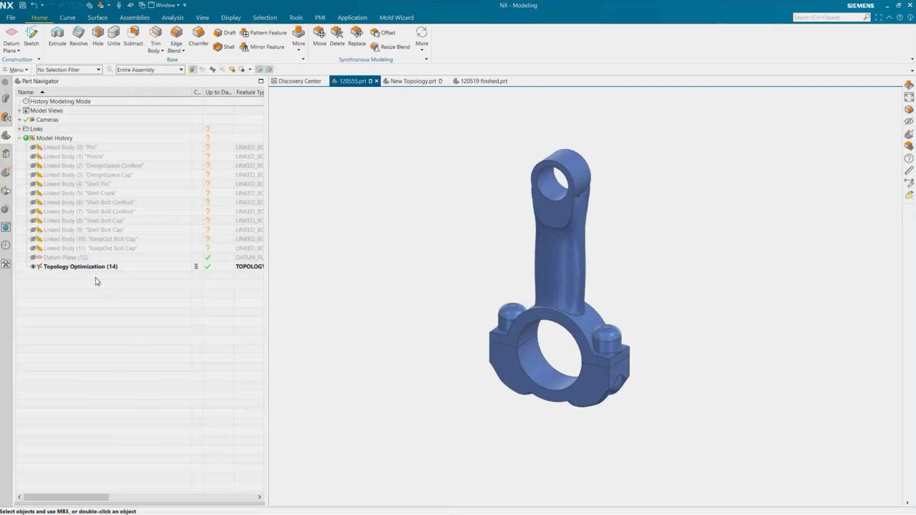
click(61, 268)
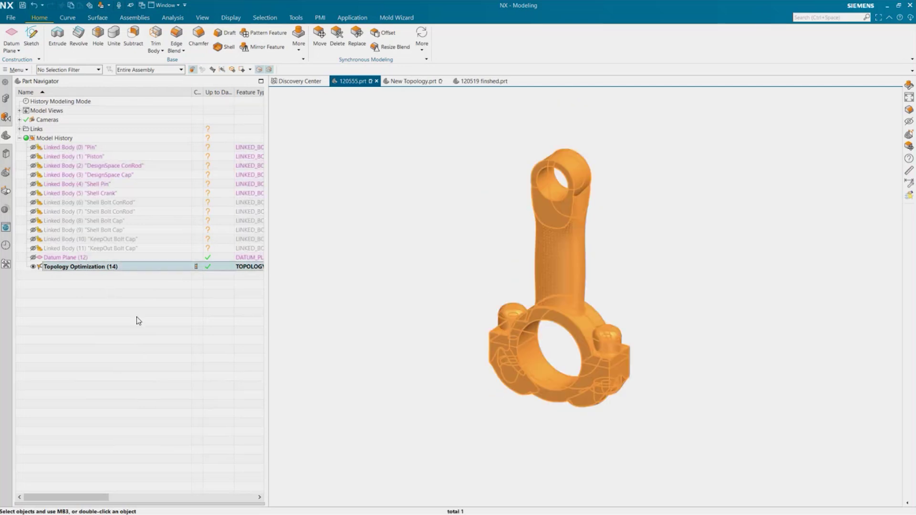
key(Escape)
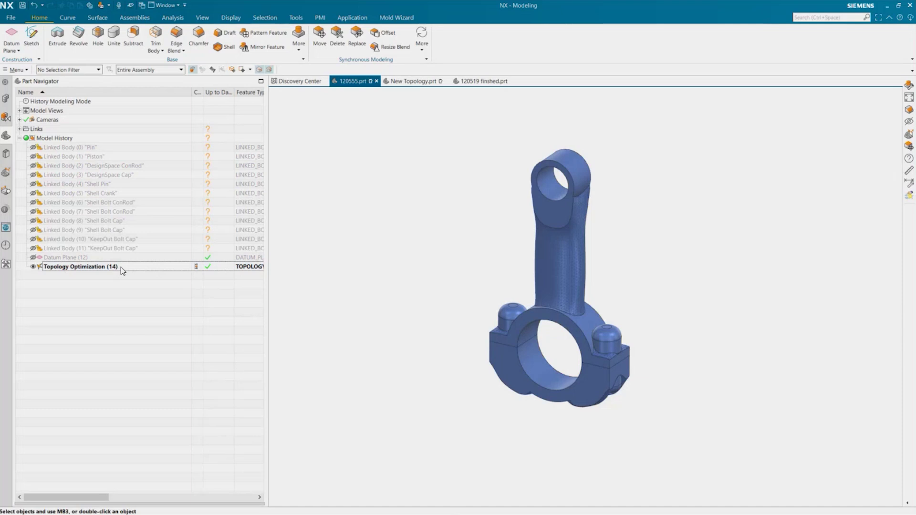
Step: Reopen the Topology Optimization (14) feature and check the Pin construction body's settings in Design Space 01 without changing them
double_click(121, 268)
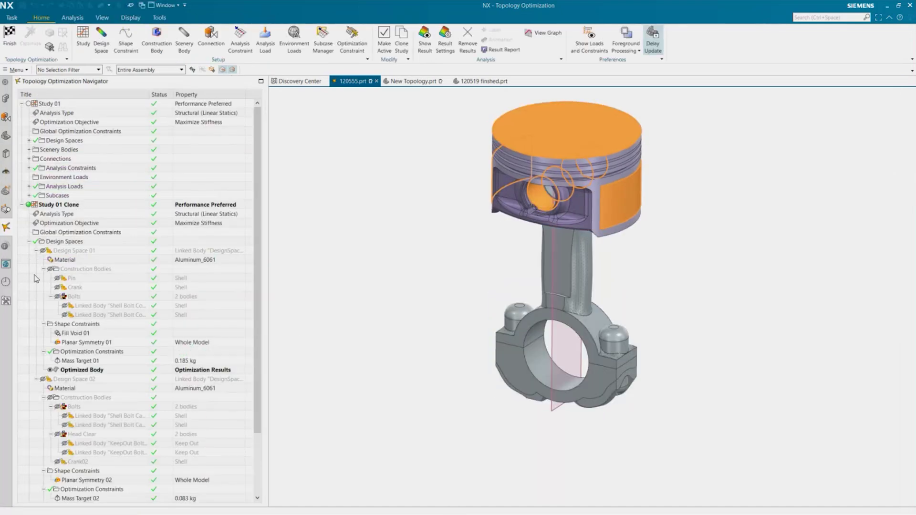
right_click(72, 282)
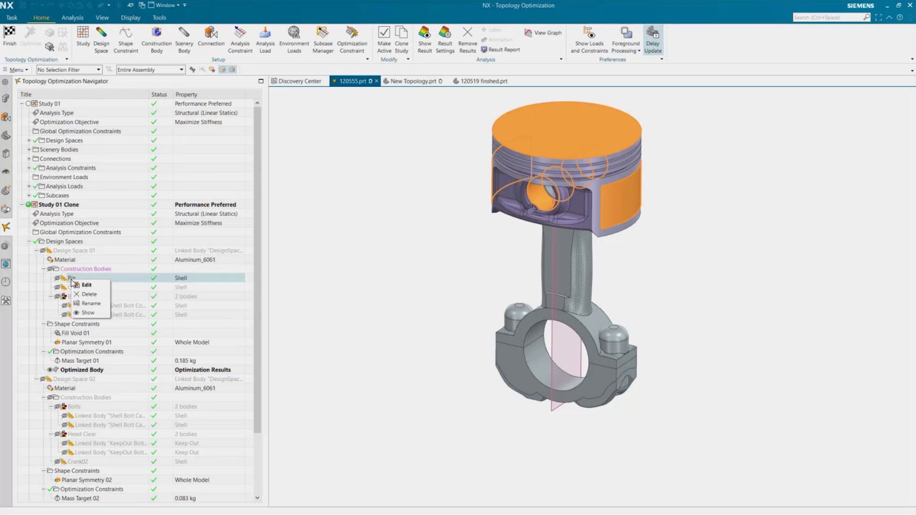
click(87, 285)
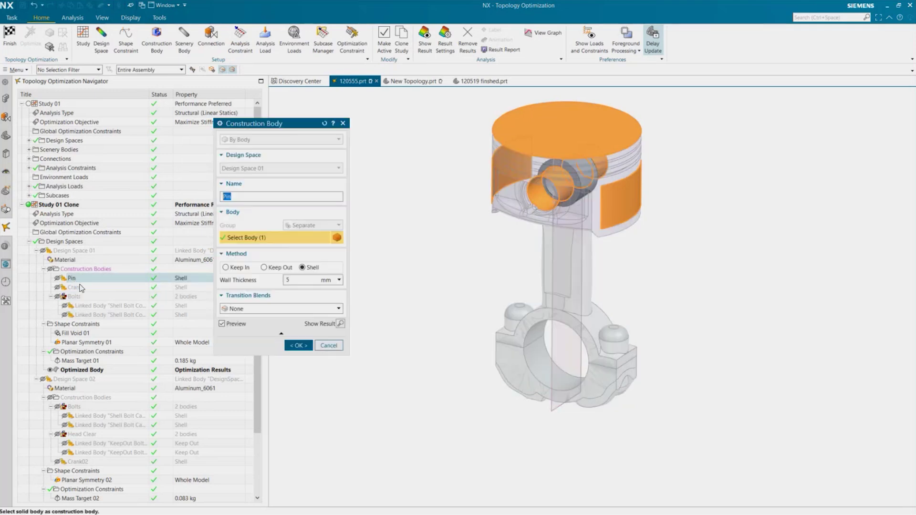
click(324, 348)
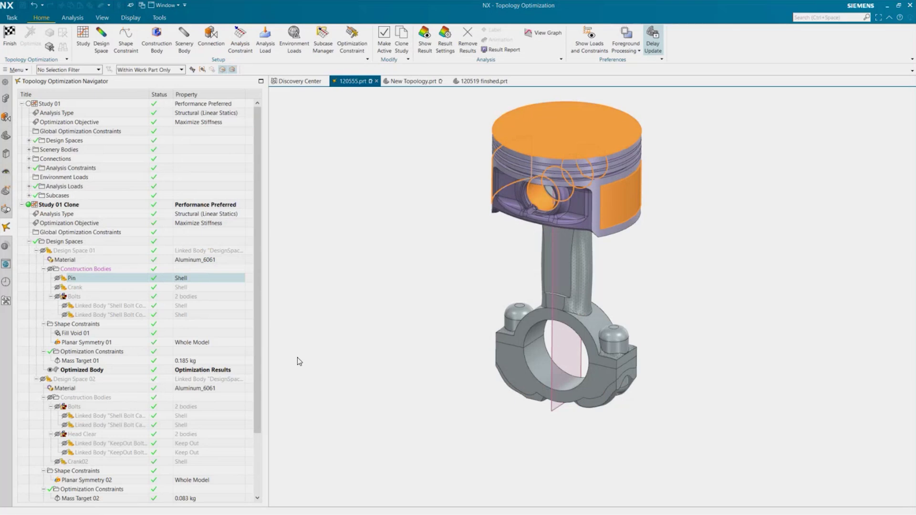
Step: Collapse Design Space 01's construction bodies, shape constraints and optimization constraints plus all of Design Space 02 in Study 01 Clone, and select Design Space 01
click(62, 260)
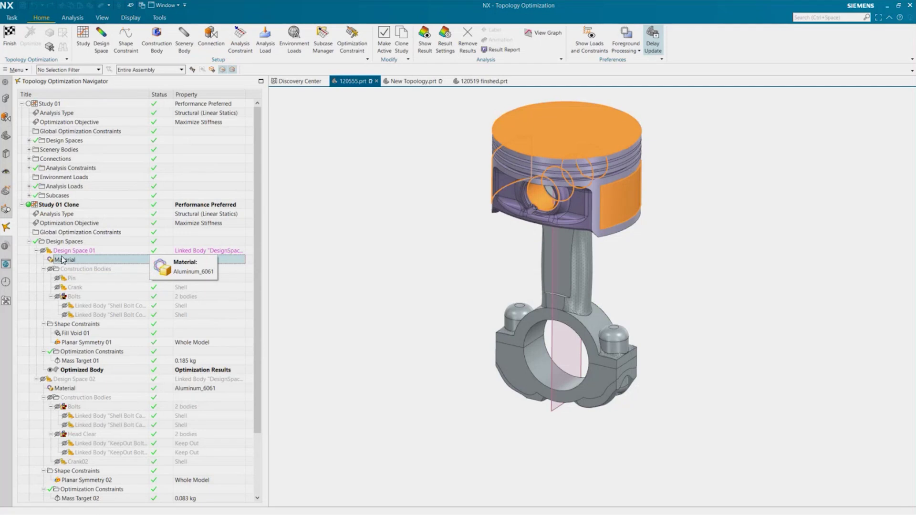
click(34, 308)
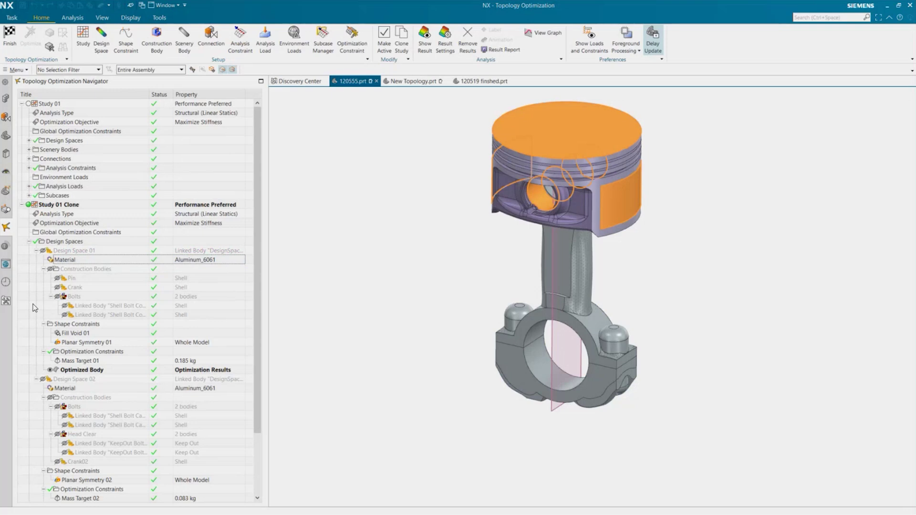
click(43, 269)
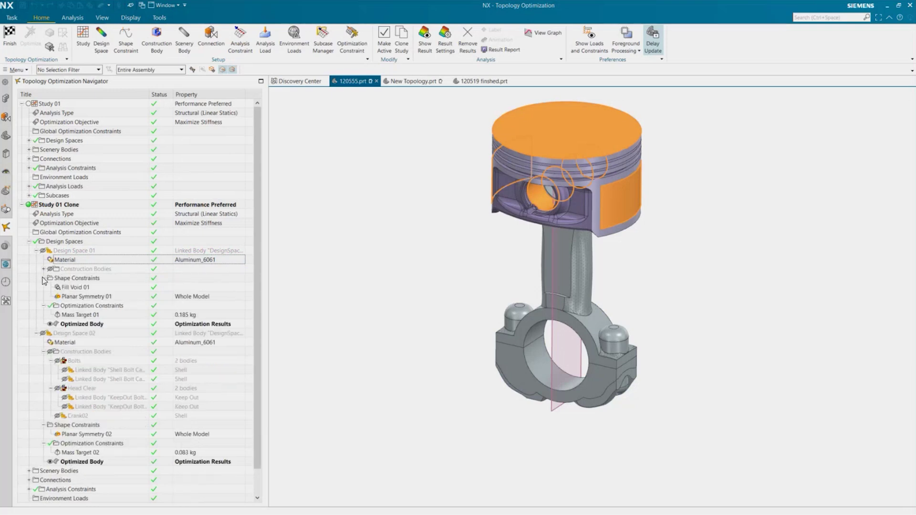
click(44, 278)
click(43, 288)
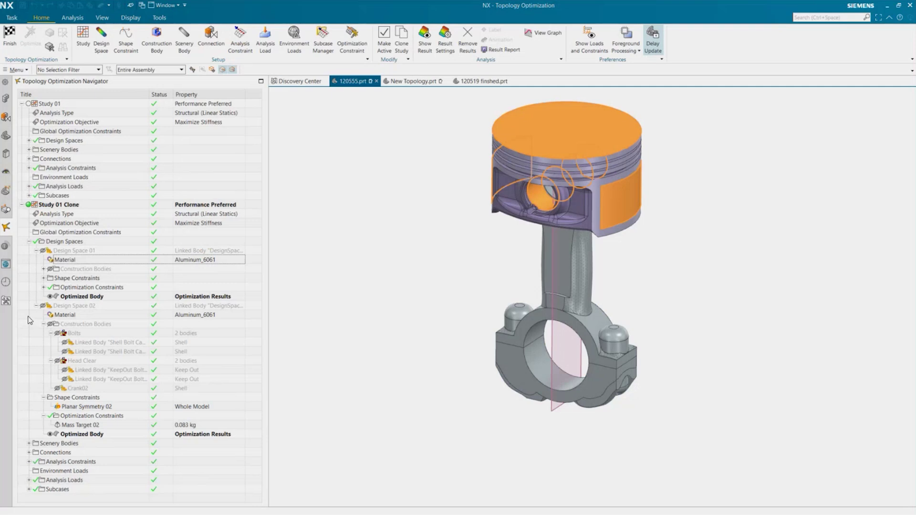
click(36, 305)
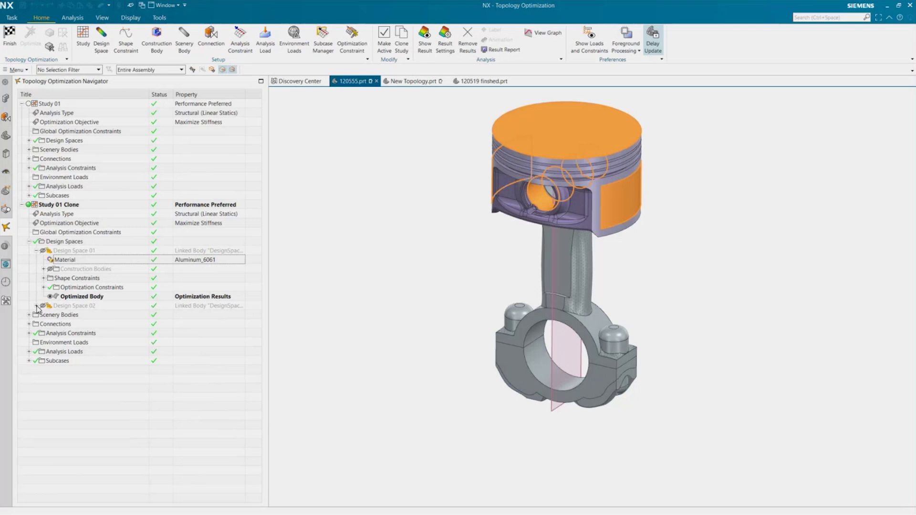
click(79, 252)
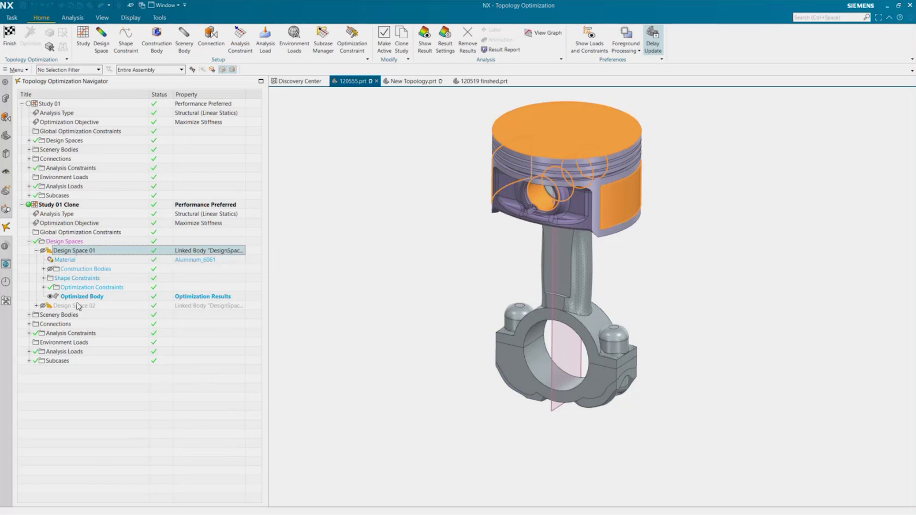
Step: Show the Design Space 02 body of Study 01 Clone in the model and select it
click(78, 306)
click(71, 251)
click(60, 306)
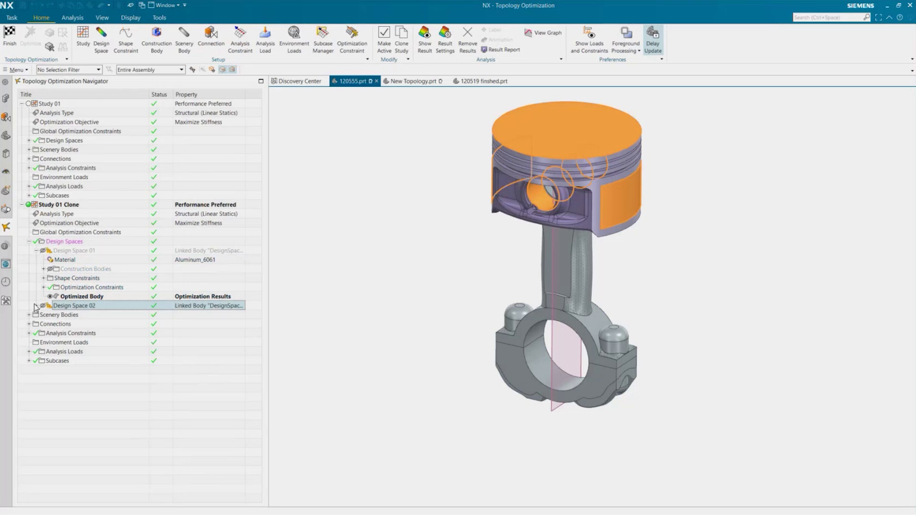
click(163, 398)
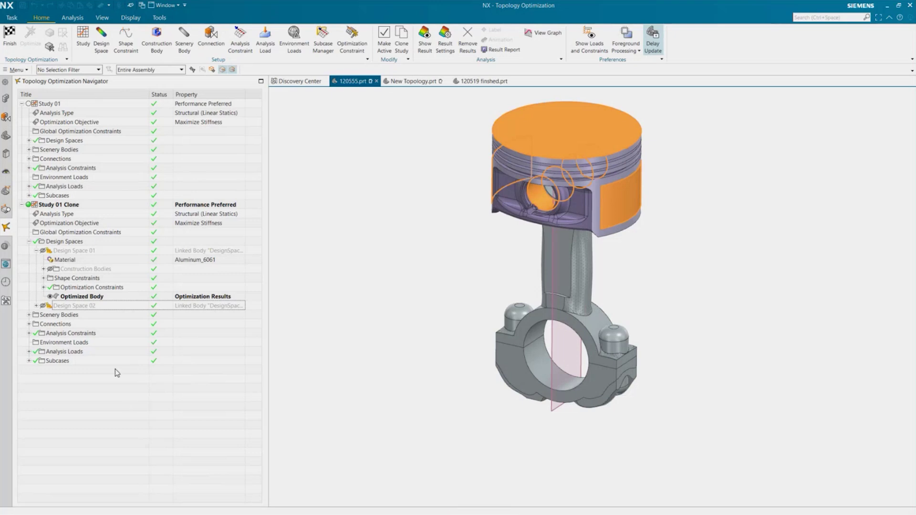
click(43, 306)
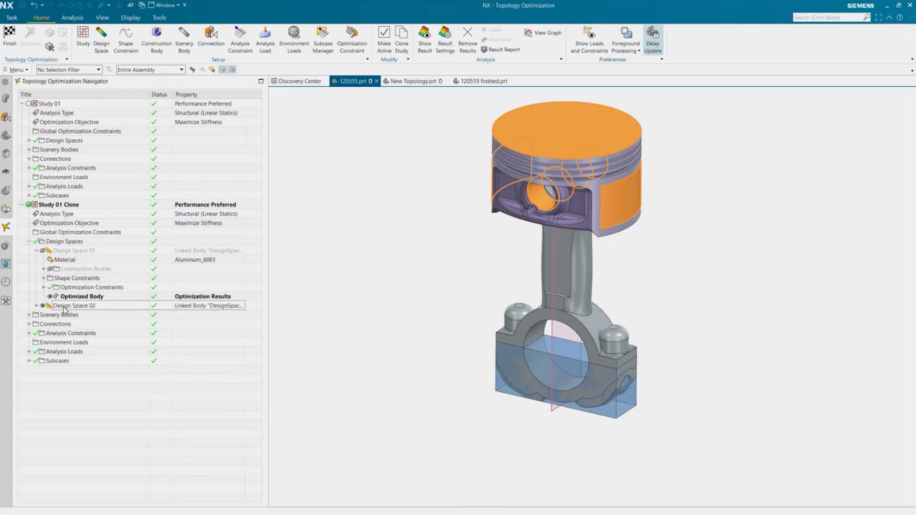
click(69, 309)
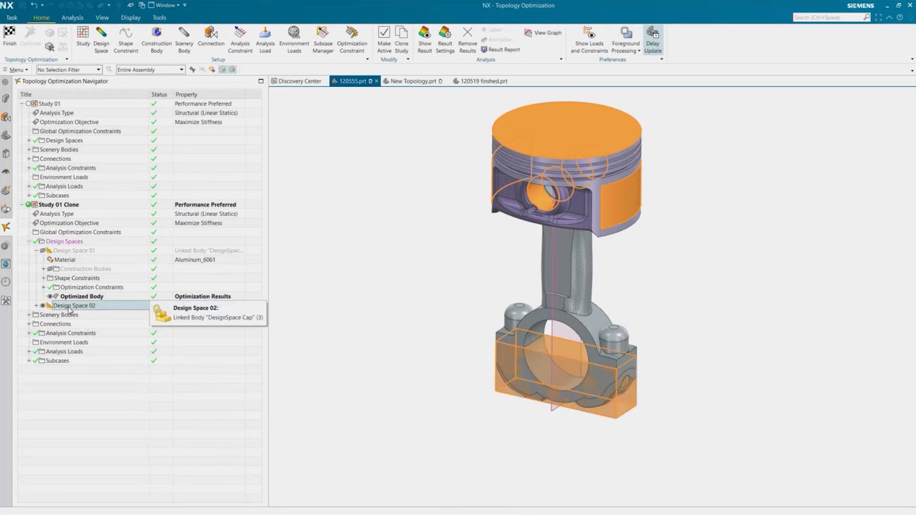
Step: Assign the library material AISI_Steel_4340 to Design Space 02 in Study 01 Clone
click(36, 306)
click(69, 314)
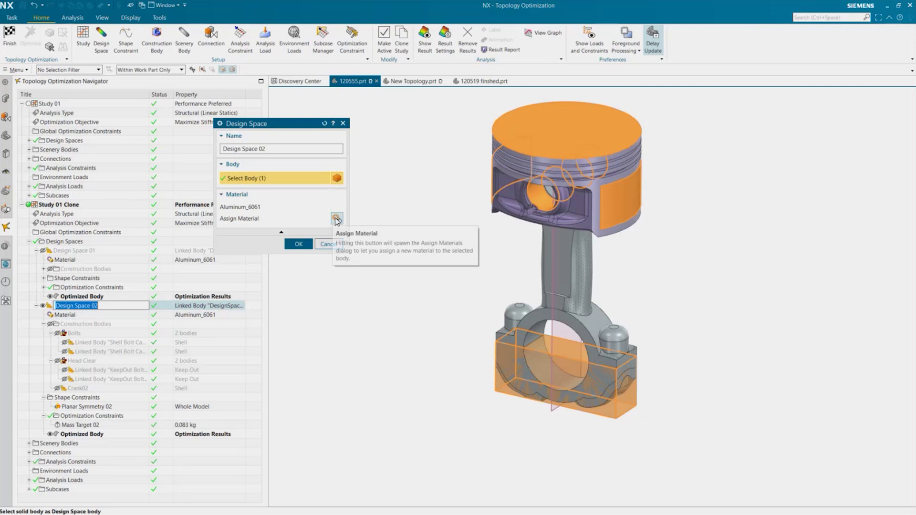
click(336, 217)
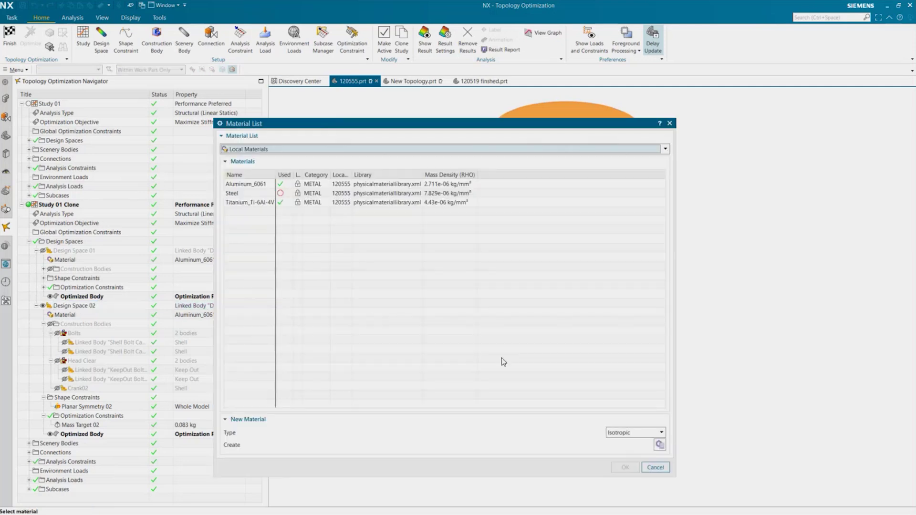
click(634, 149)
click(291, 158)
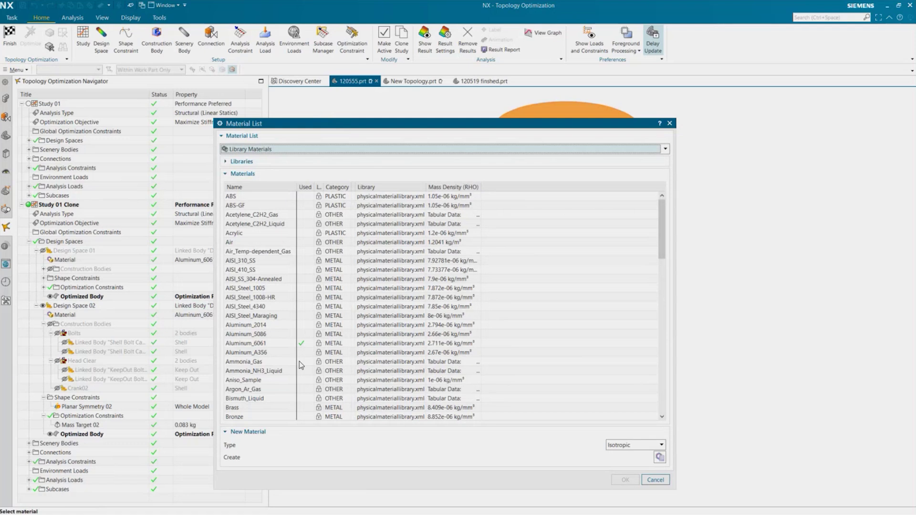
click(310, 307)
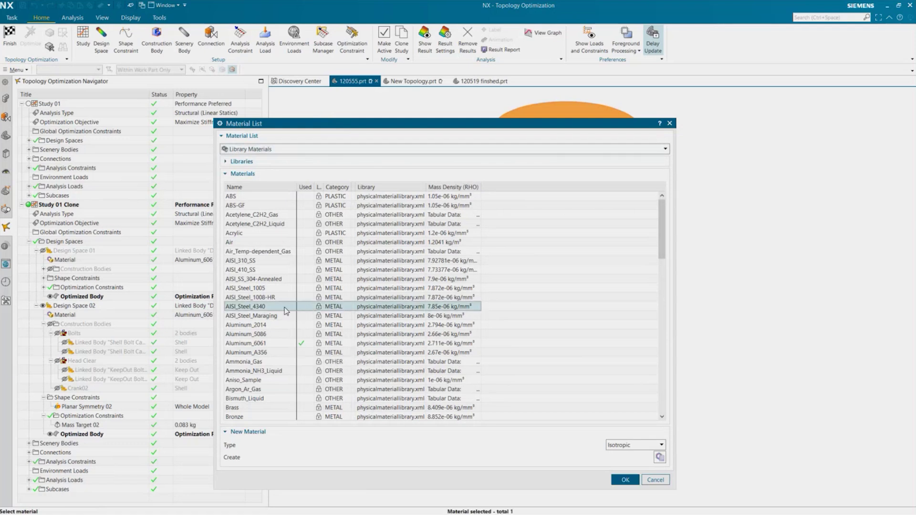
click(621, 480)
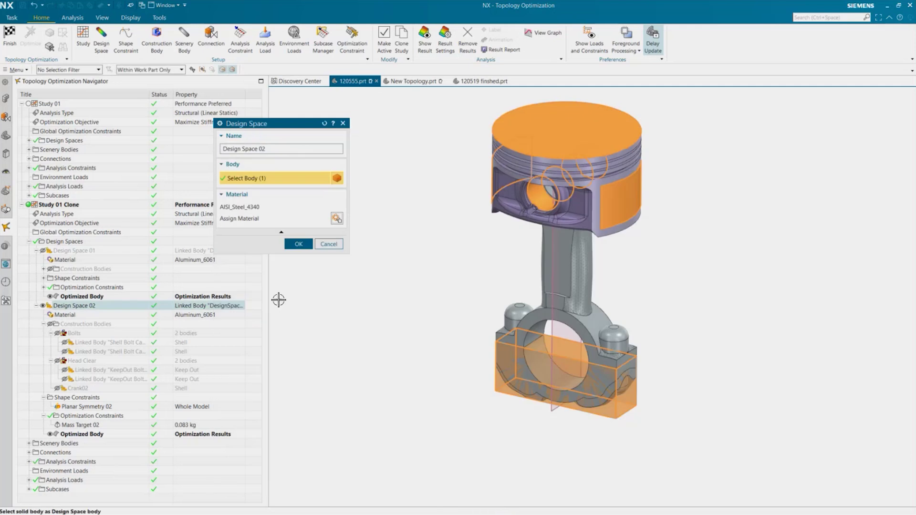
click(296, 244)
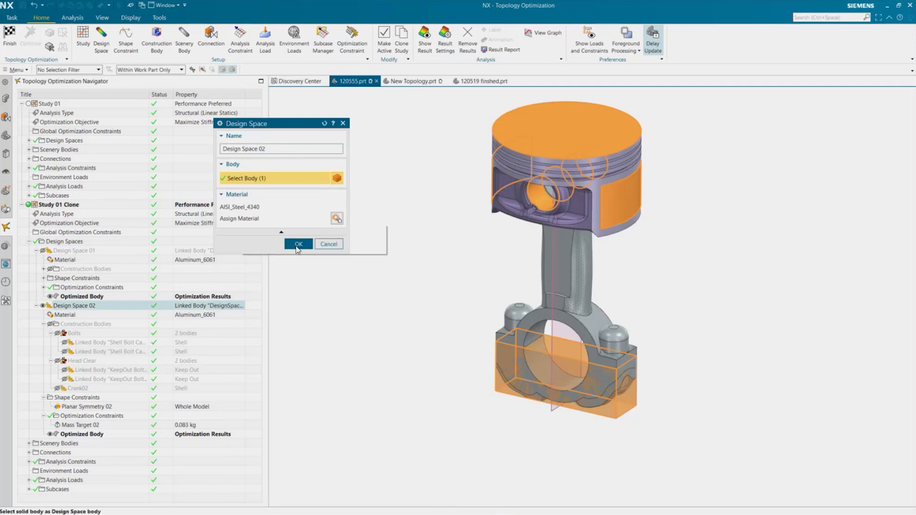
click(95, 308)
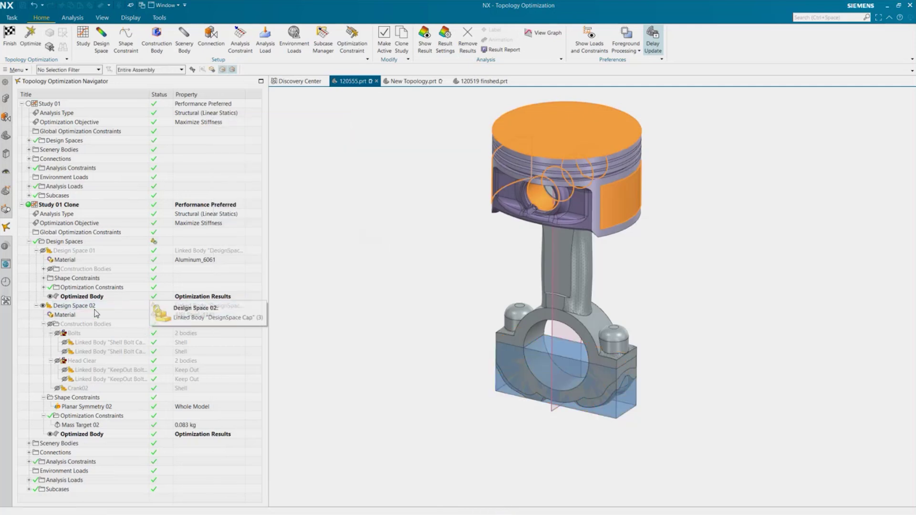
click(121, 261)
key(Escape)
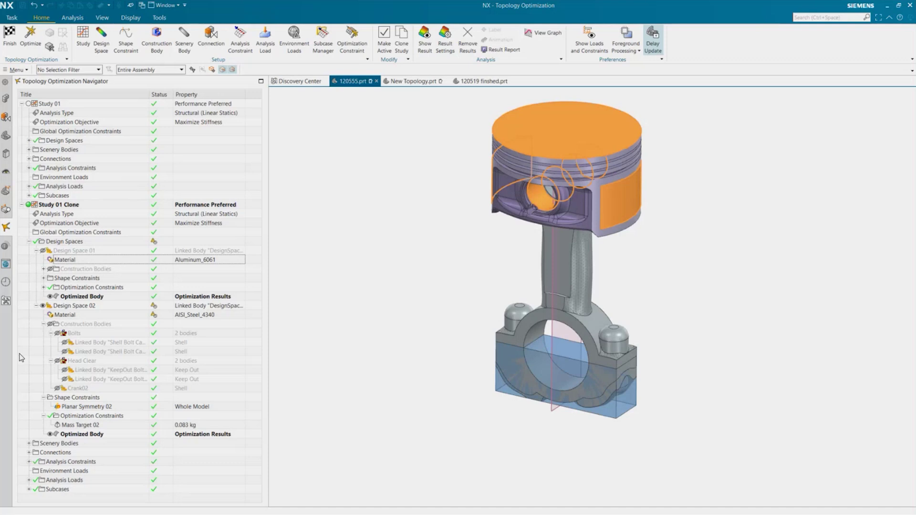
Step: Collapse Design Space 02's construction bodies and finish the topology optimization task without solving it
click(44, 324)
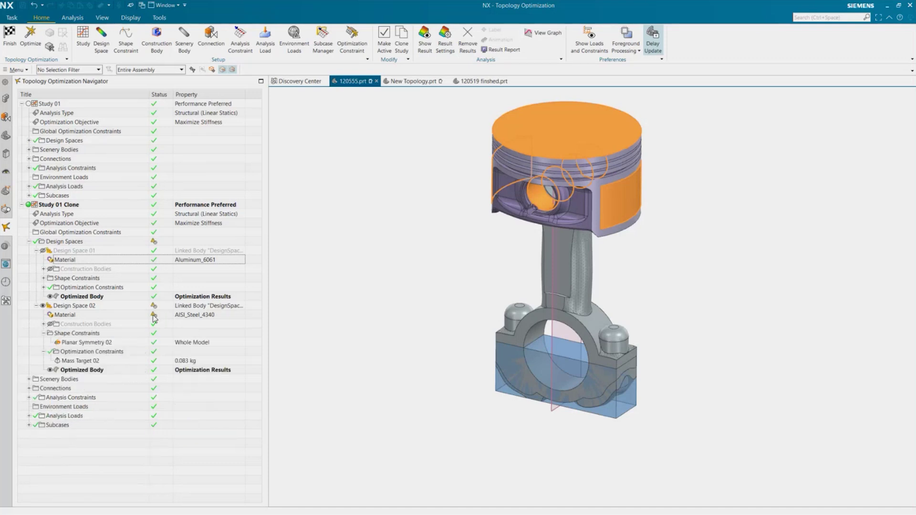
mouse_move(154, 316)
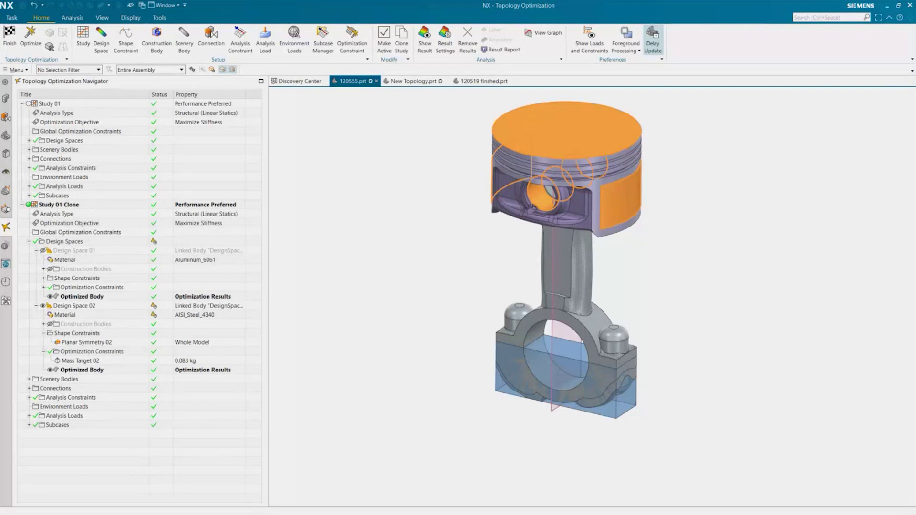
click(9, 38)
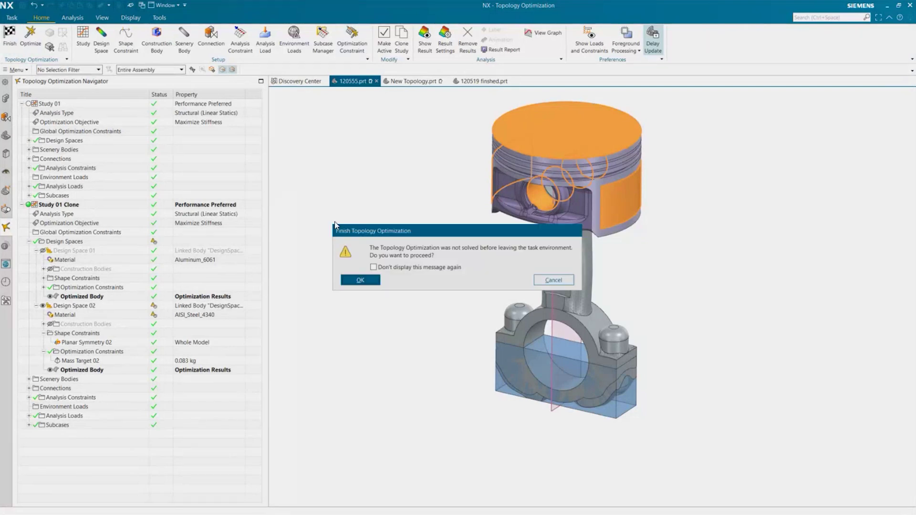
click(355, 283)
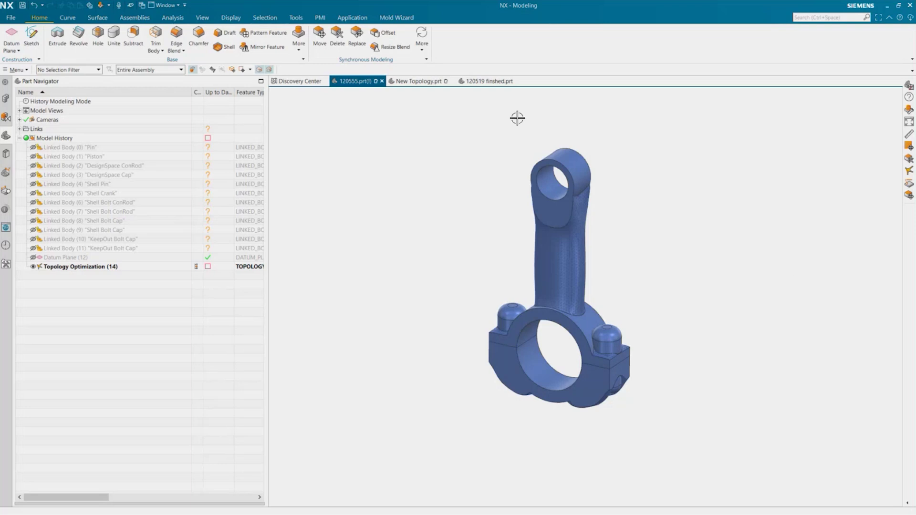
Step: In 120519 finshed.prt, show Topology Optimization (29) and hide the Original Body, with the selection filter set to Solid Body
click(492, 81)
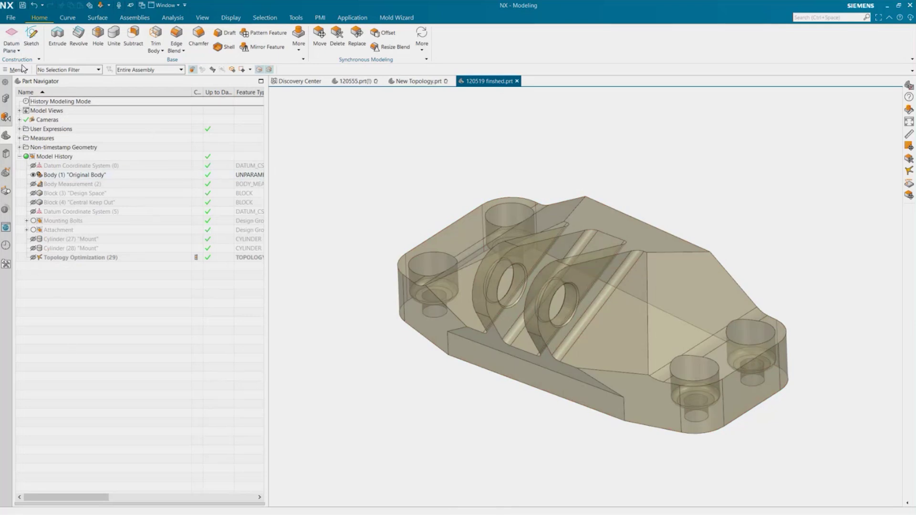
click(33, 257)
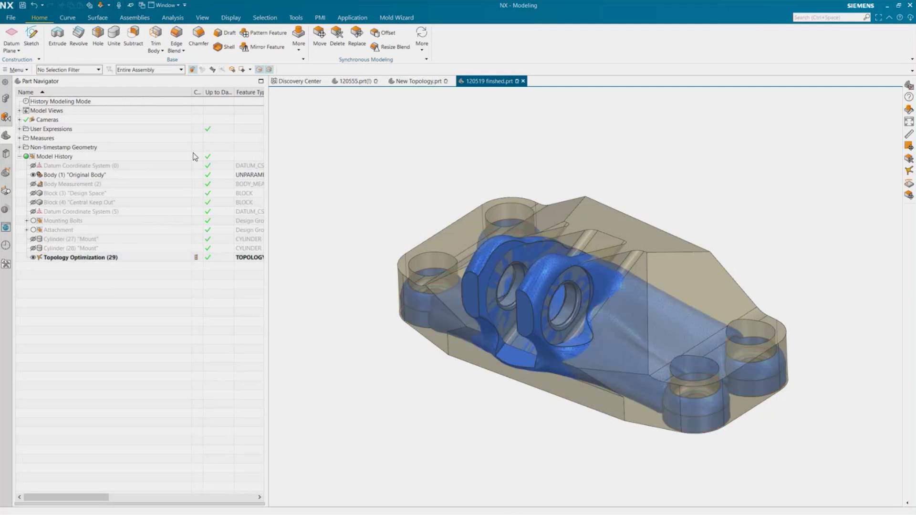
click(79, 70)
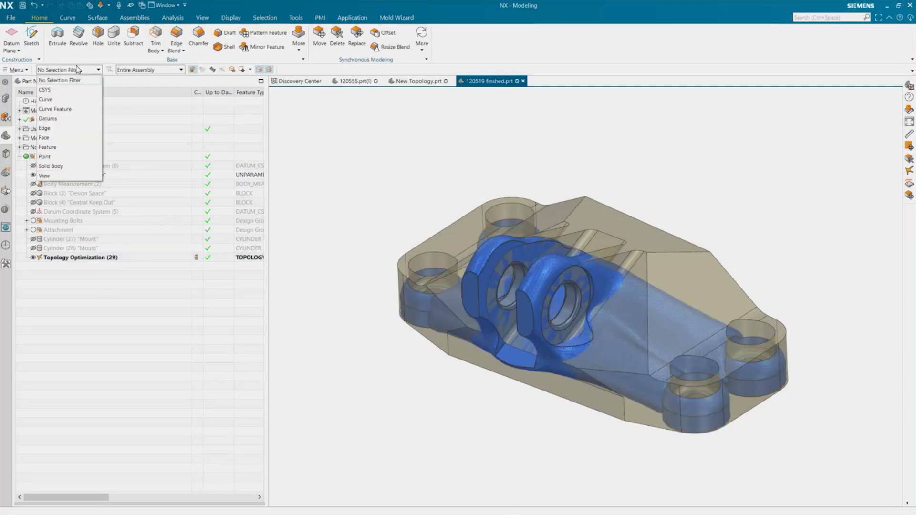
click(50, 166)
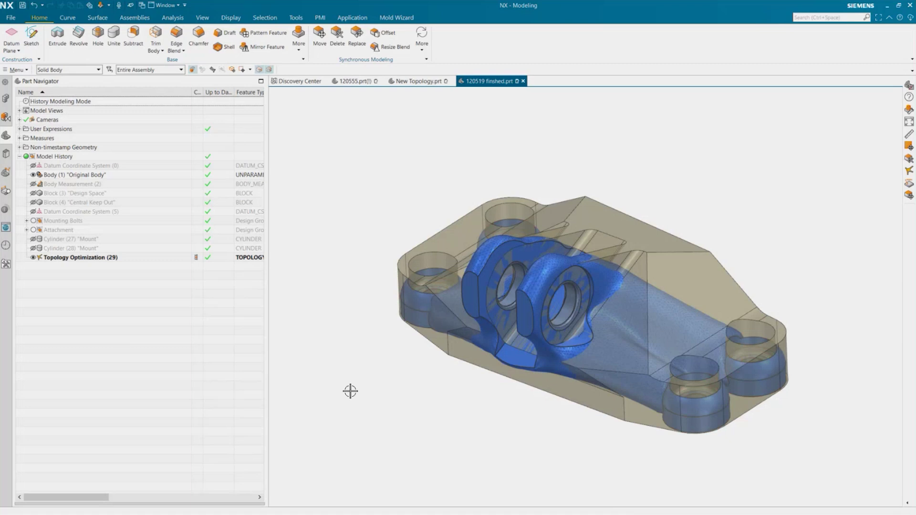
mouse_move(363, 377)
middle_down()
mouse_move(399, 331)
mouse_move(368, 368)
mouse_move(374, 375)
middle_up()
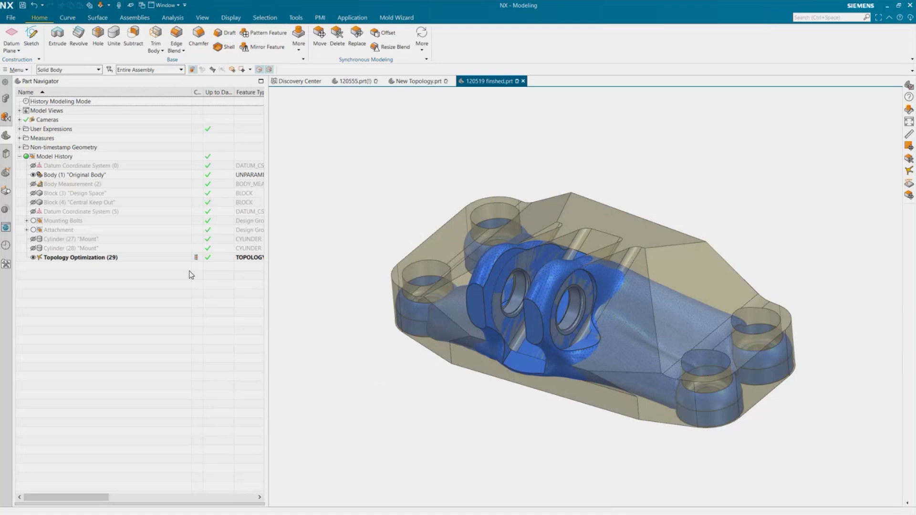
click(33, 175)
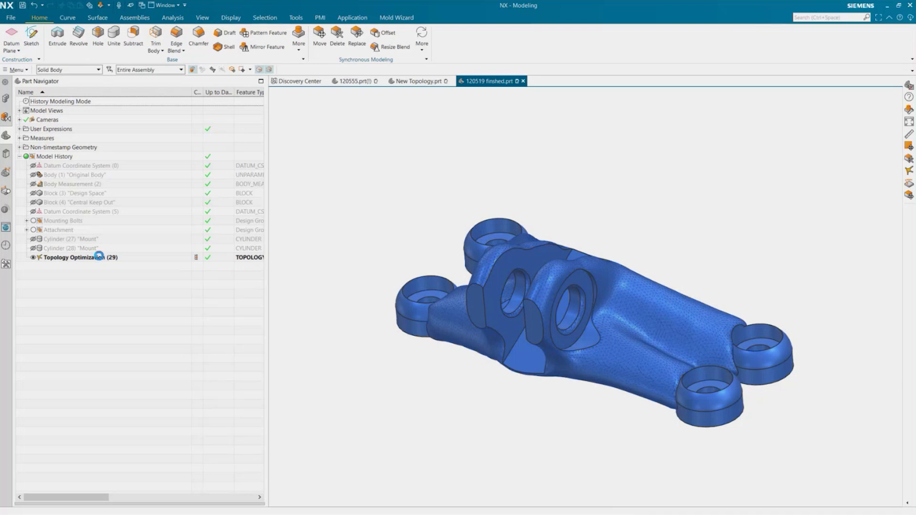
Step: Open the Topology Optimization (29) feature for editing and collapse all three of its studies
double_click(99, 257)
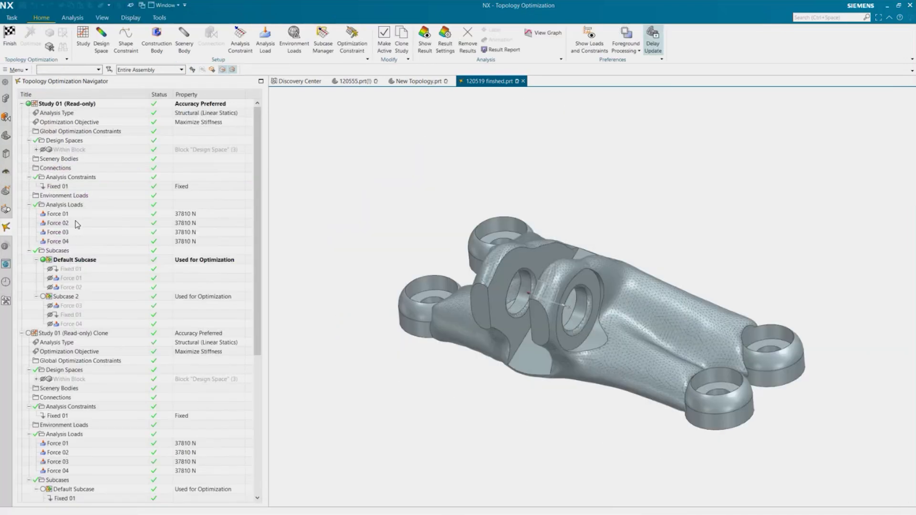
click(21, 103)
click(21, 112)
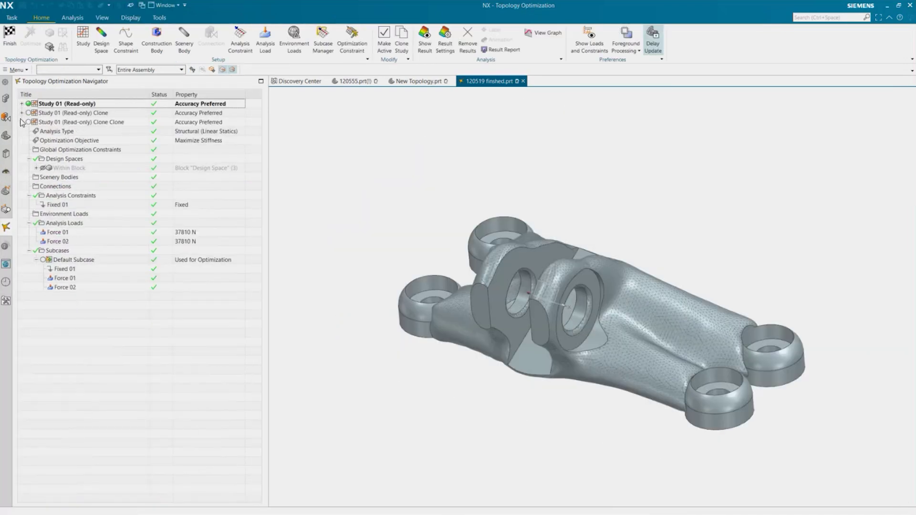
click(22, 122)
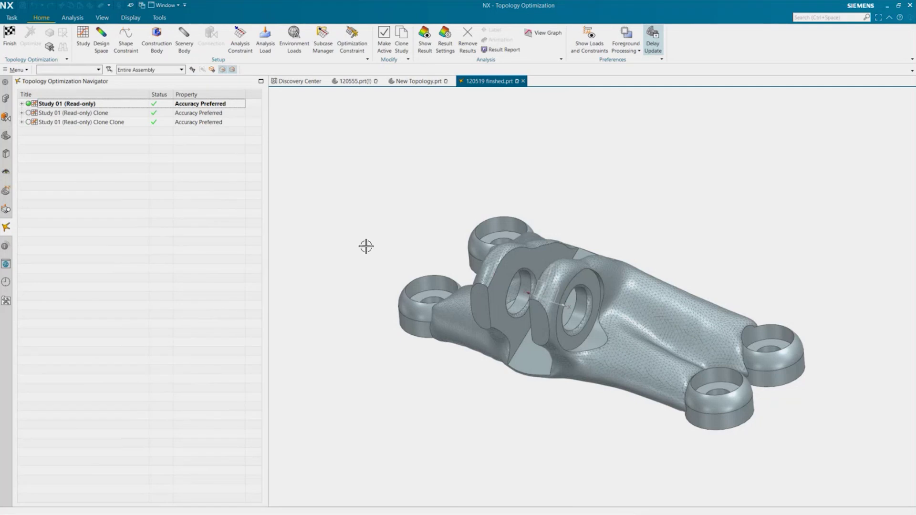
Step: Activate Study 01 (Read-only) Clone to view its optimized shape, and return to Study 01 (Read-only) with its contents expanded
click(27, 113)
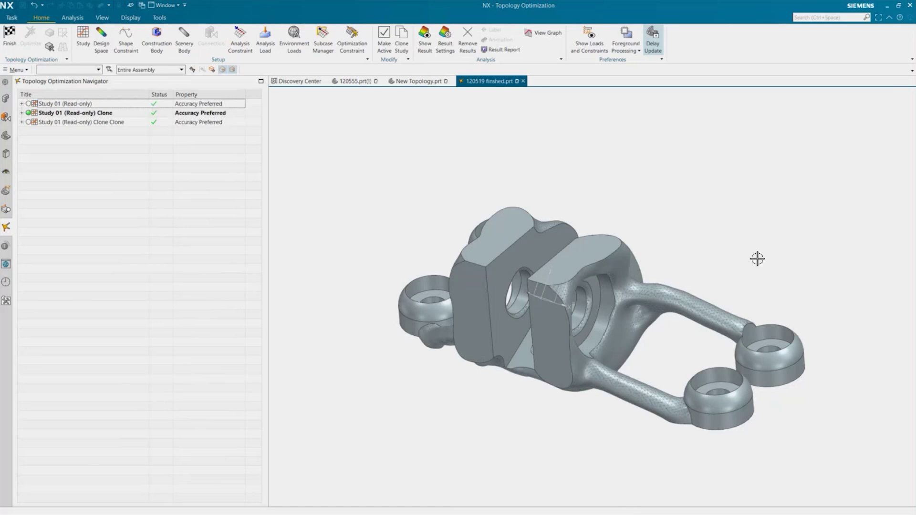
middle_drag(756, 257, 738, 251)
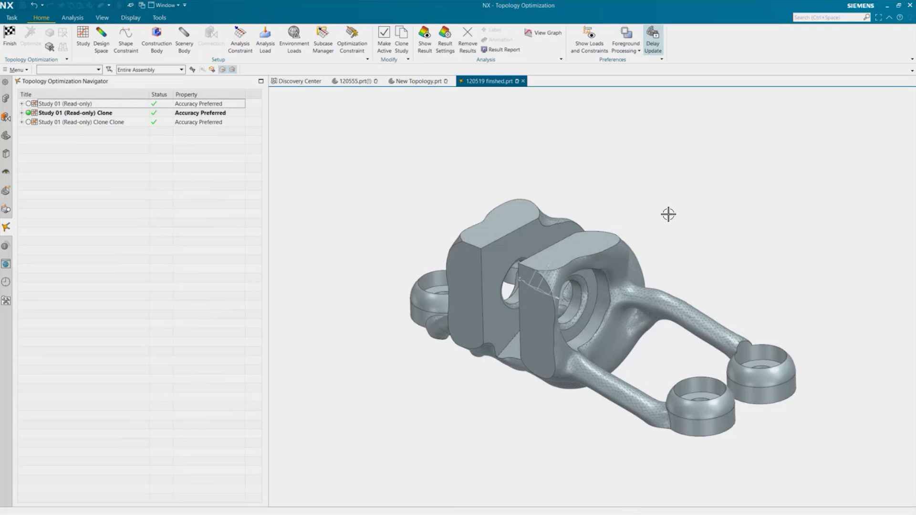
click(21, 104)
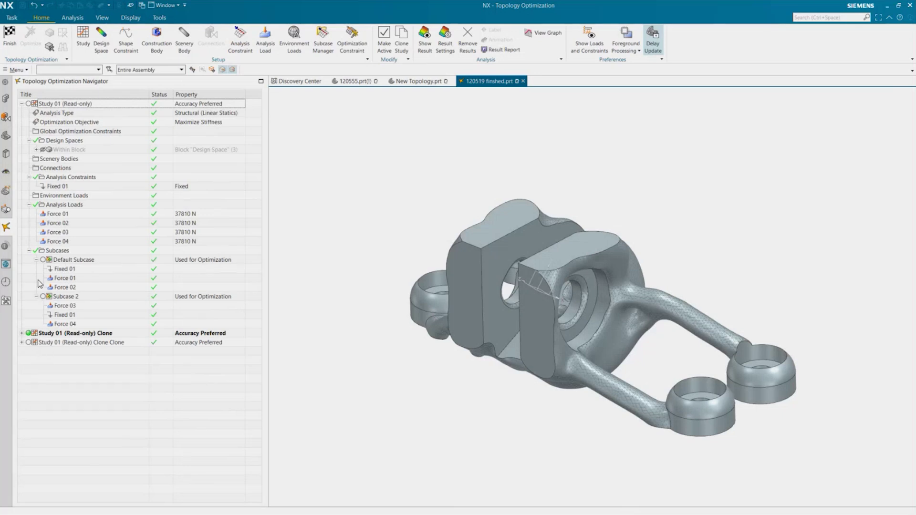
click(67, 259)
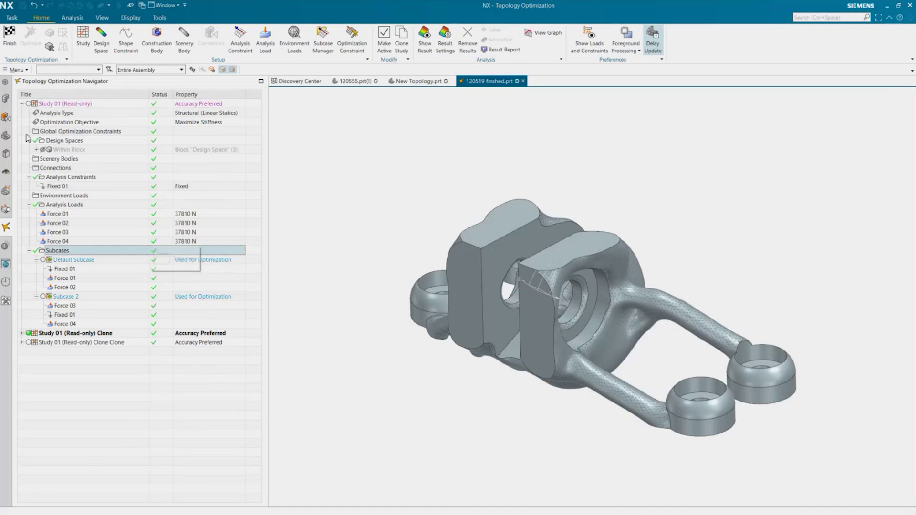
click(27, 105)
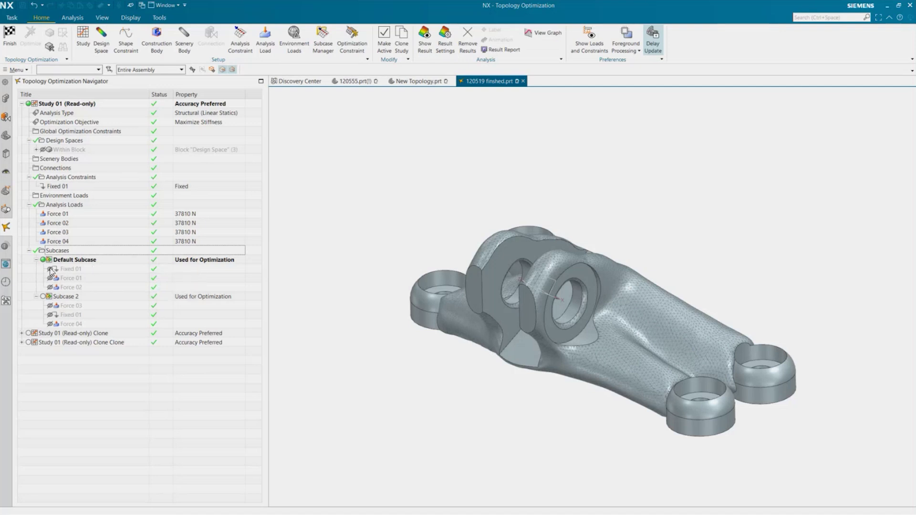
Step: Examine which loads and constraints the Subcase Manager assigns to Default Subcase and Subcase 2 of Study 01 (Read-only)
click(66, 262)
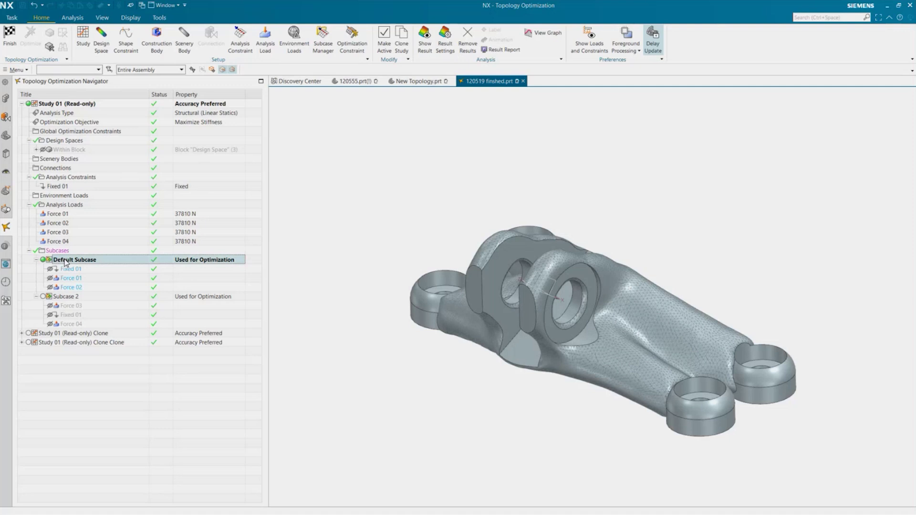
double_click(66, 262)
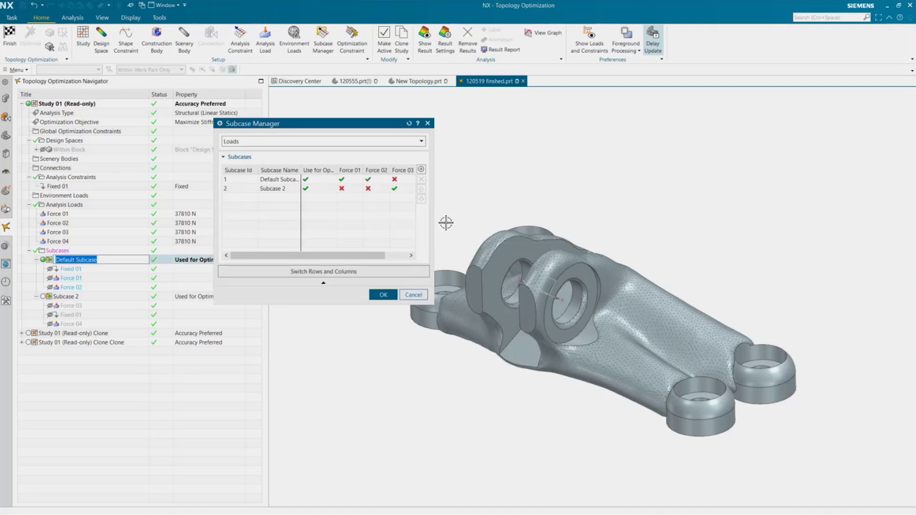
drag(434, 223, 730, 217)
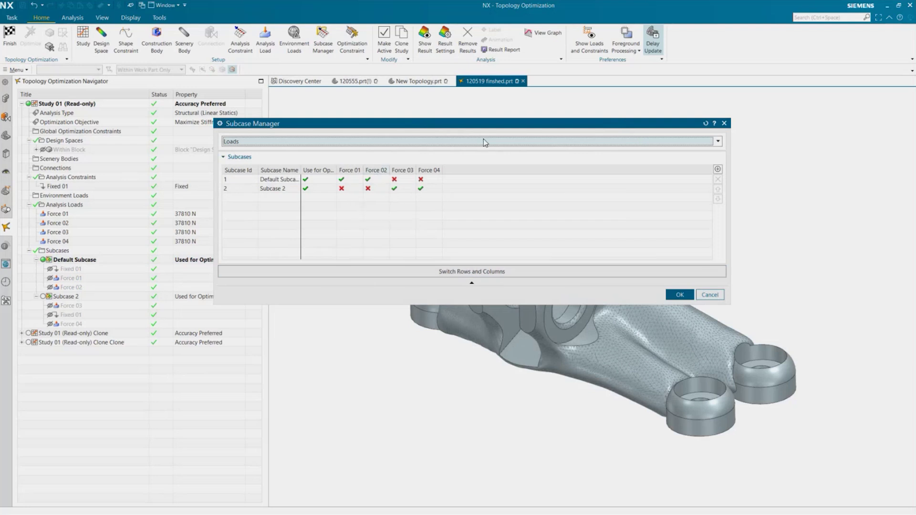
scroll(483, 142, down, 1)
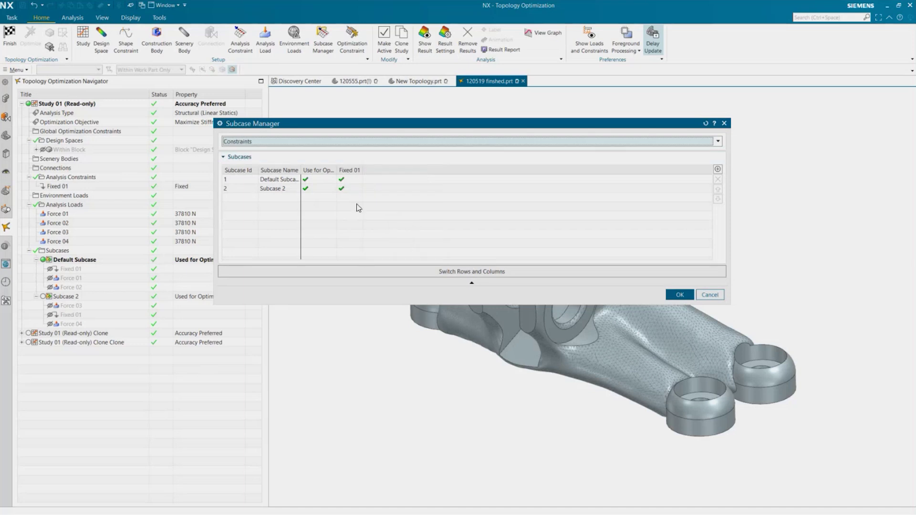
click(679, 295)
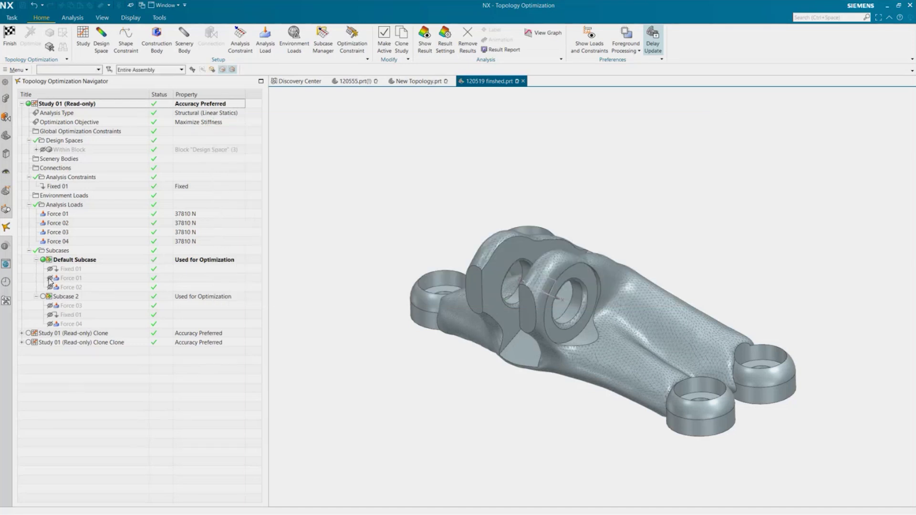
Step: Turn on the display of loads and constraints, keep only Force 01 and Force 02 of the Default Subcase visible, and highlight Force 01
drag(51, 278, 50, 280)
click(589, 39)
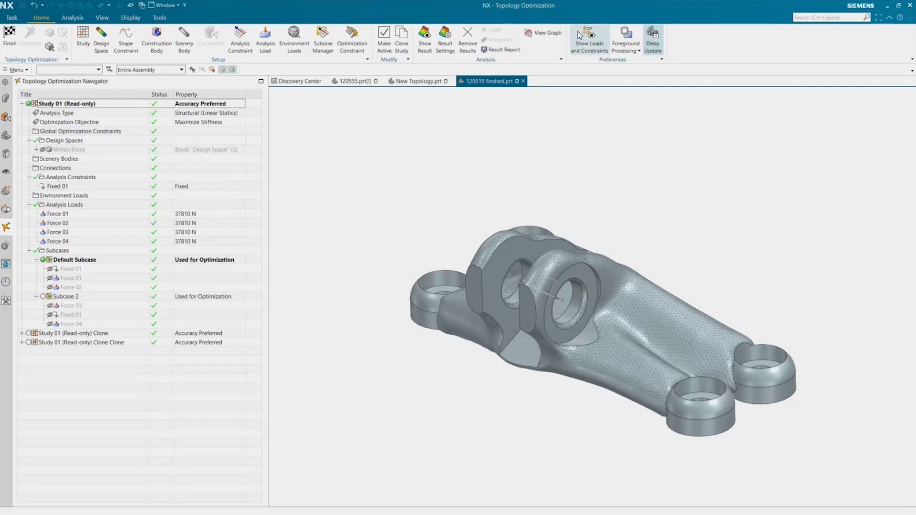
click(49, 324)
click(50, 315)
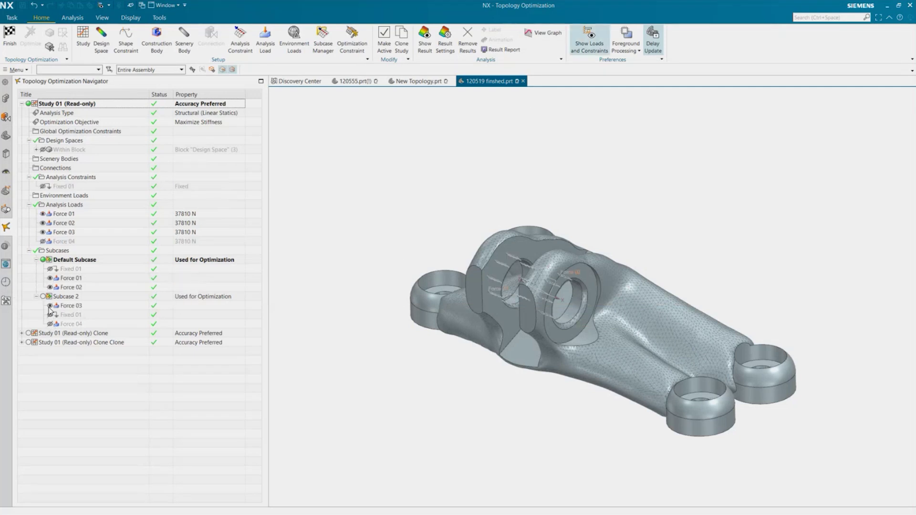
click(49, 305)
click(67, 278)
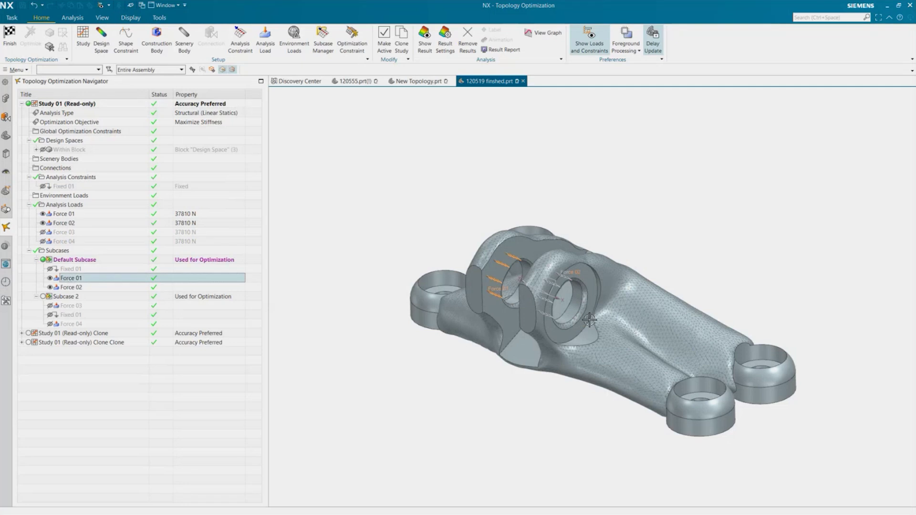
middle_drag(589, 320, 470, 275)
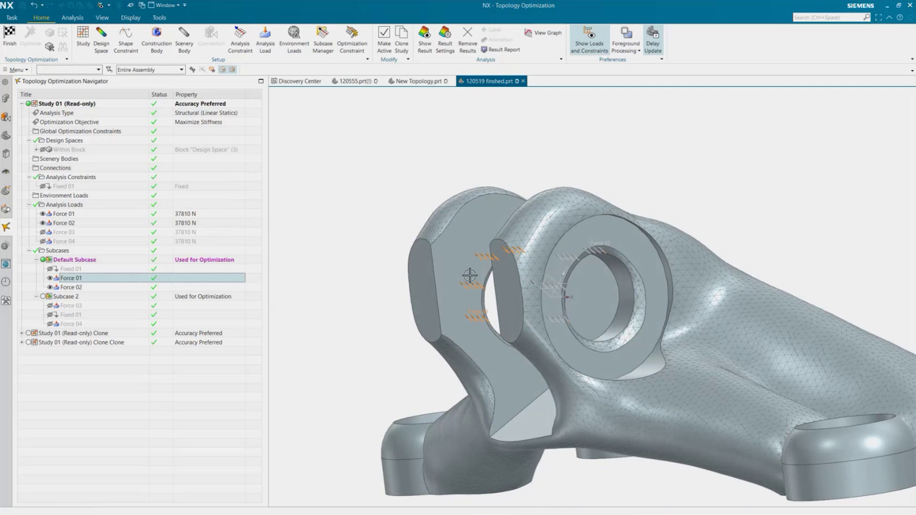
Step: Hide Force 01 and Force 02, show Fixed 01 and Force 04 of Subcase 2, and highlight Force 04 on the bracket
click(50, 279)
click(50, 315)
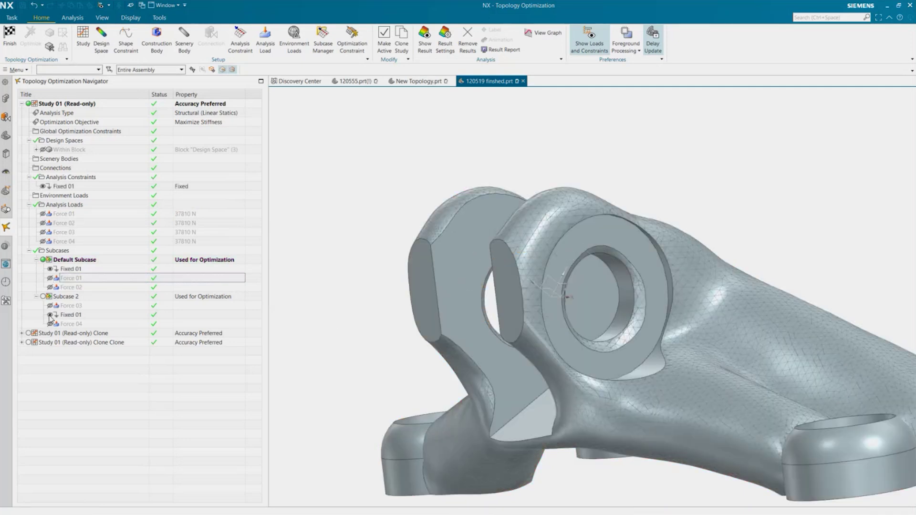
click(50, 325)
click(75, 323)
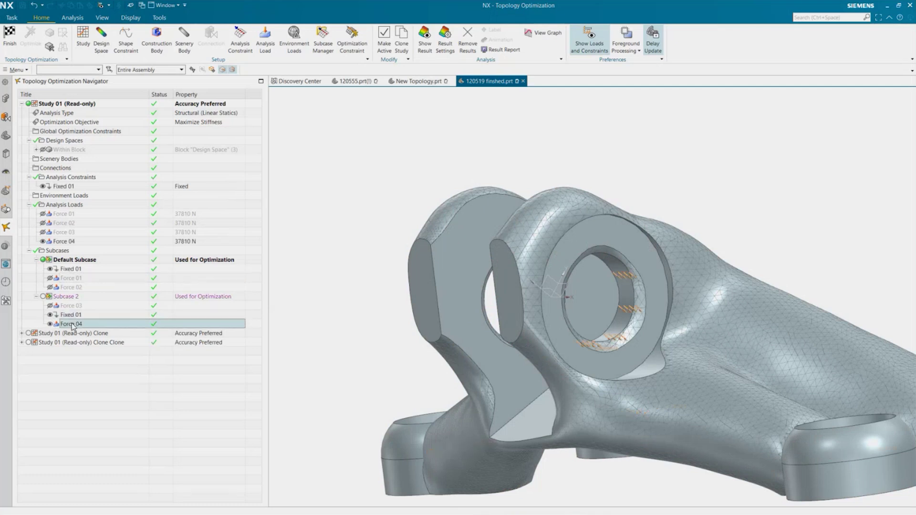
Step: Collapse the subcases and Study 01 (Read-only), and activate Study 01 (Read-only) Clone with its contents expanded
click(36, 260)
click(36, 269)
click(29, 251)
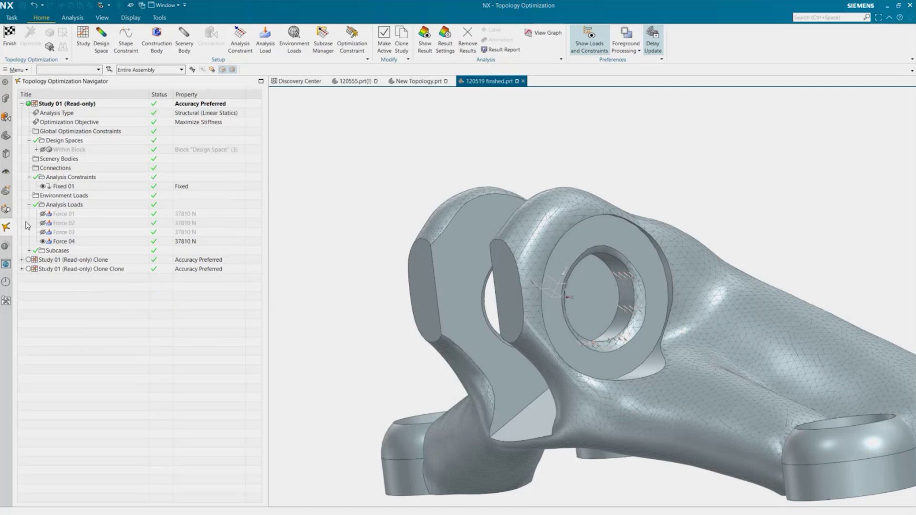
click(21, 104)
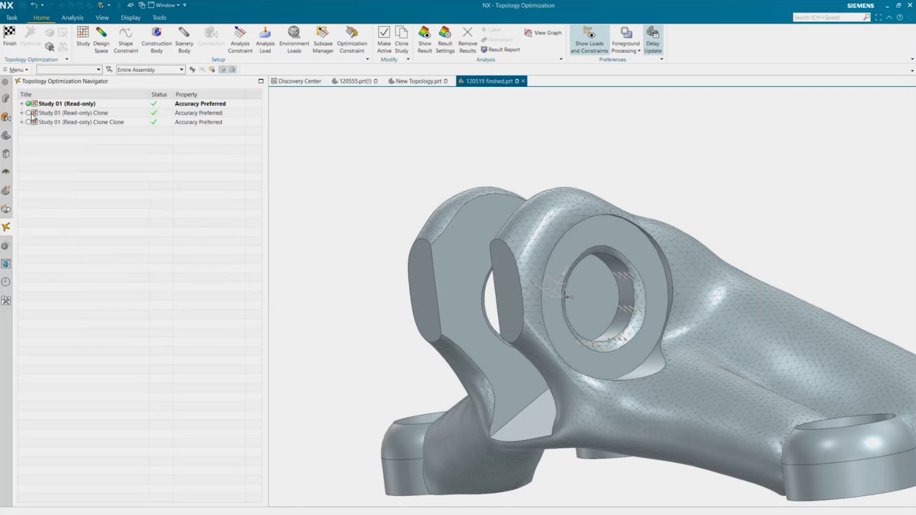
click(28, 113)
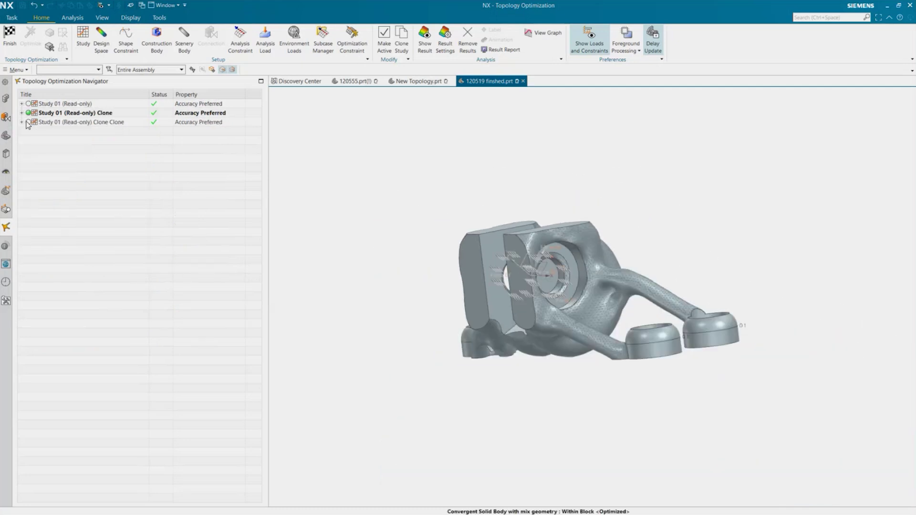
click(22, 113)
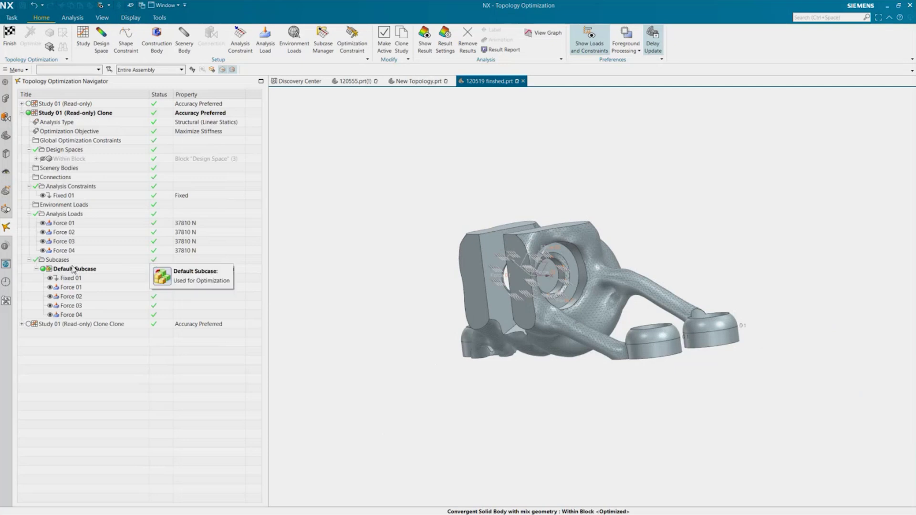
Step: Highlight Force 01 through Force 04 in the clone study's Default Subcase and inspect the loads on its optimized shape
click(69, 288)
key(Down)
key(Down)
key(Down)
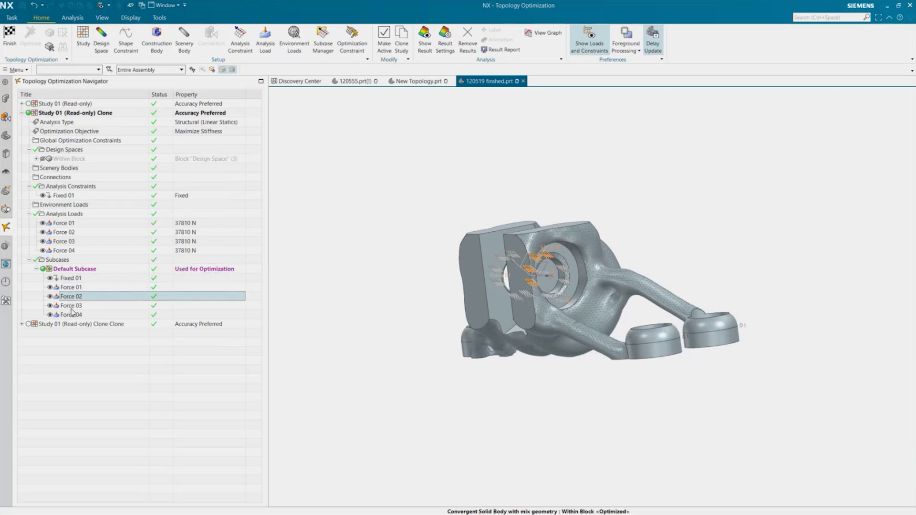
click(141, 380)
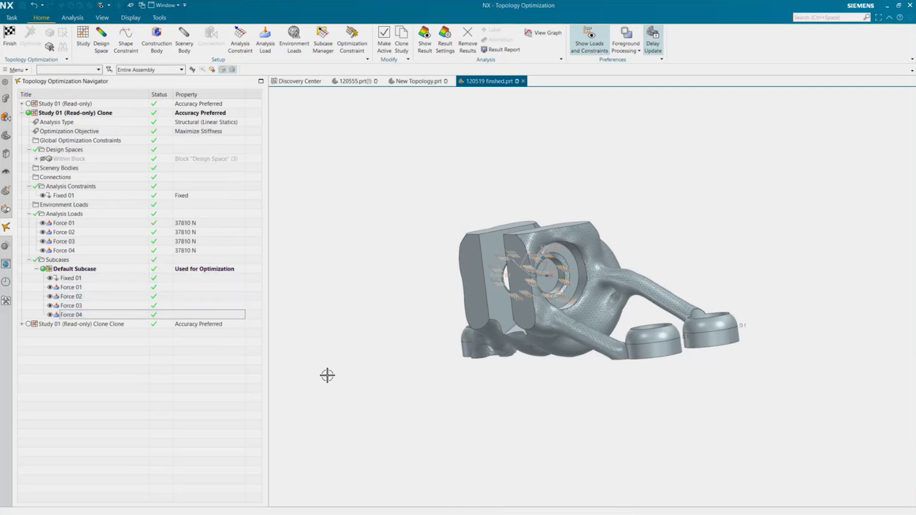
middle_drag(327, 376, 368, 350)
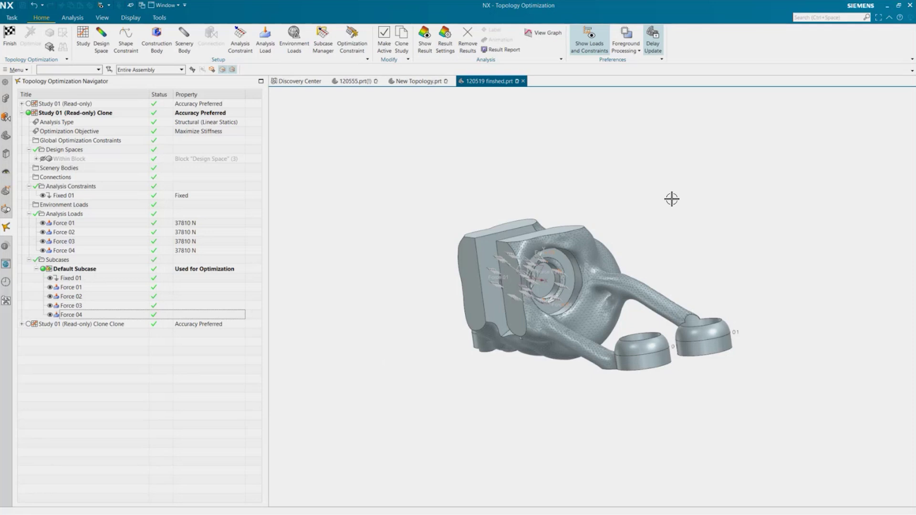
middle_drag(671, 198, 630, 209)
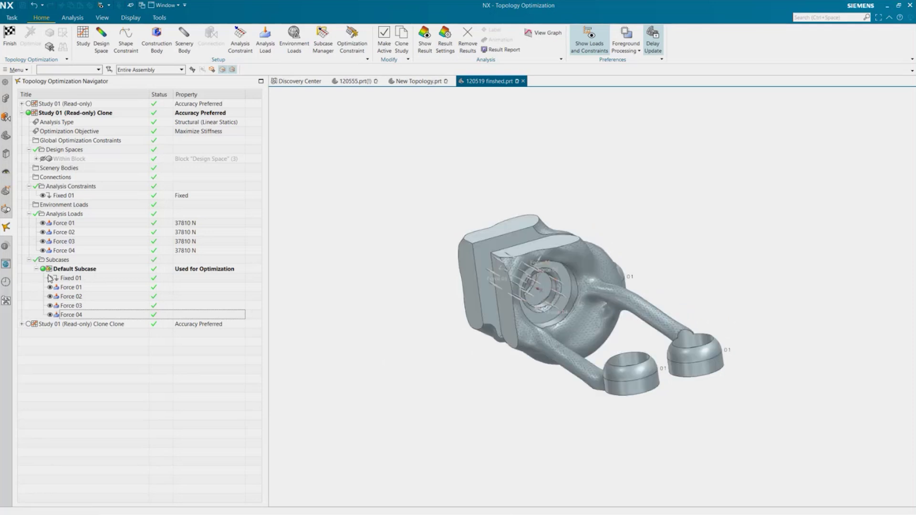
Step: Reactivate Study 01 (Read-only), collapse the clone study, and inspect the optimized shape in the trimetric view
click(28, 103)
click(22, 112)
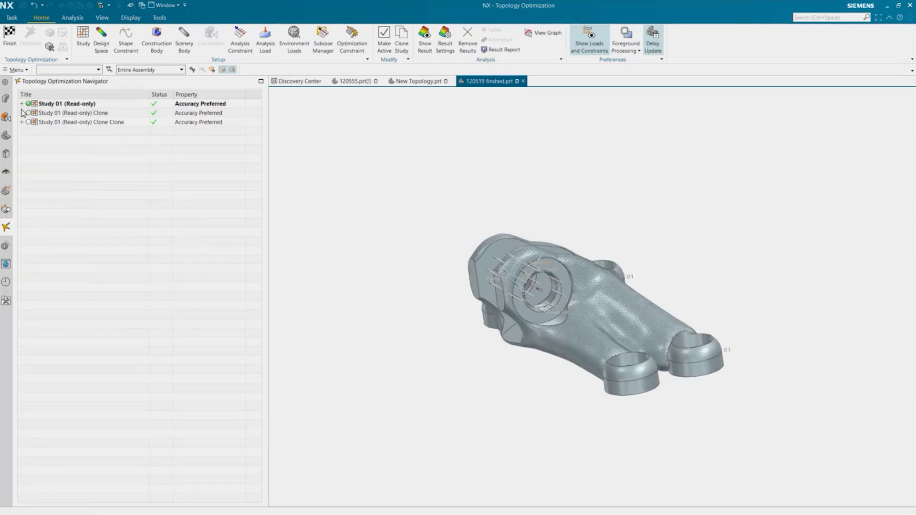
middle_drag(544, 351, 557, 351)
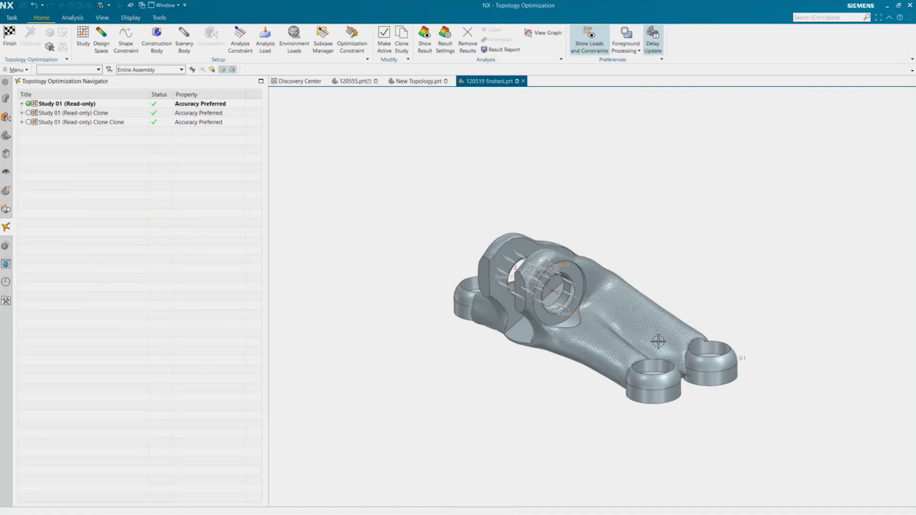
key(Home)
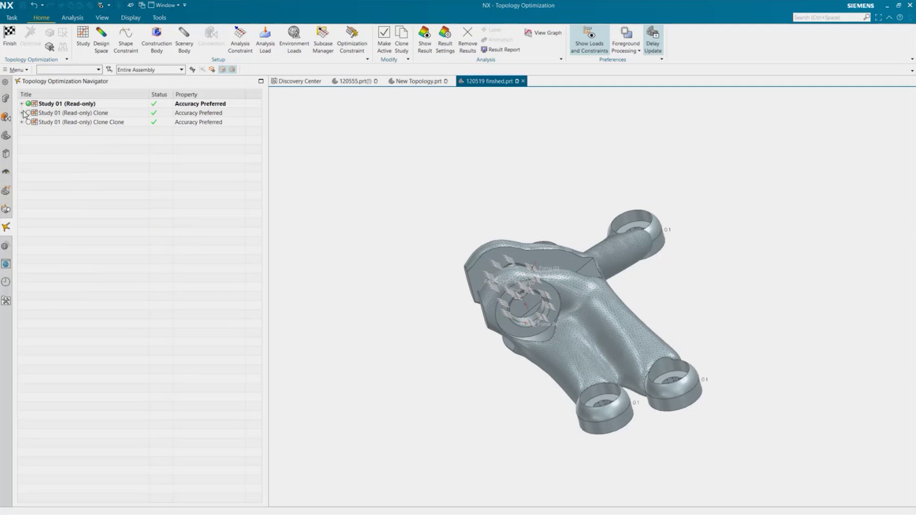
Step: Expand Study 01 (Read-only), hide Force 01 through Force 04, and collapse the Analysis Loads to view the bracket without force arrows
click(22, 104)
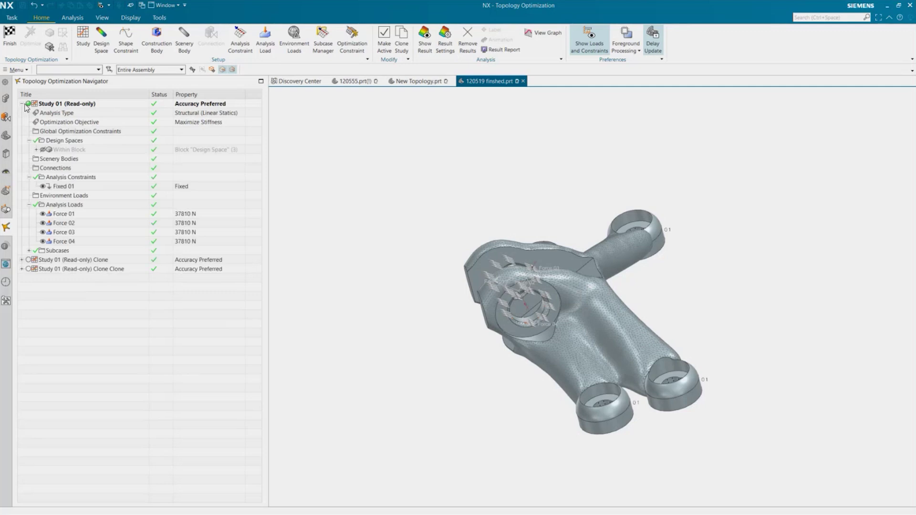
click(42, 231)
click(43, 222)
click(42, 241)
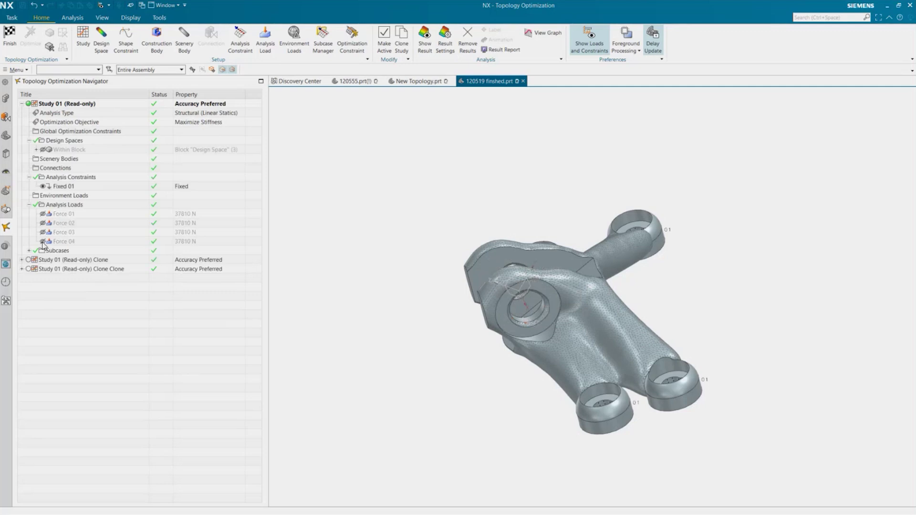
click(28, 205)
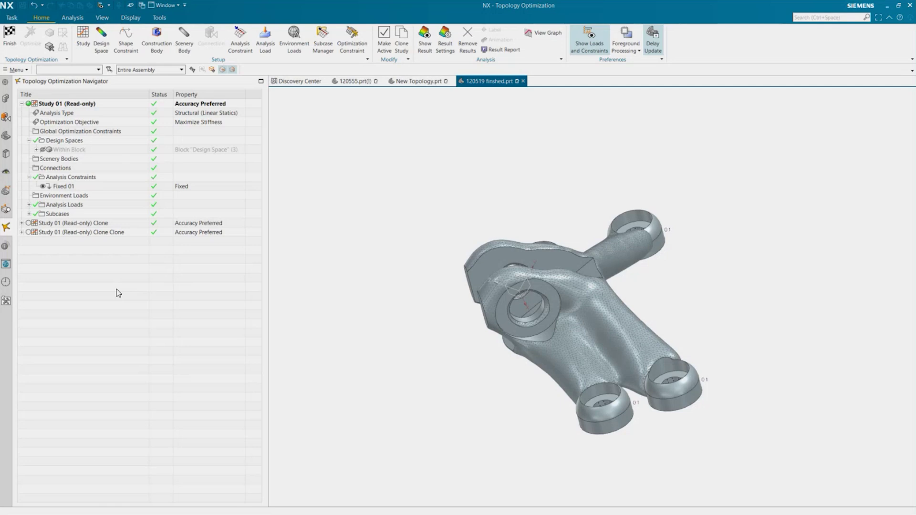
middle_drag(511, 434, 485, 408)
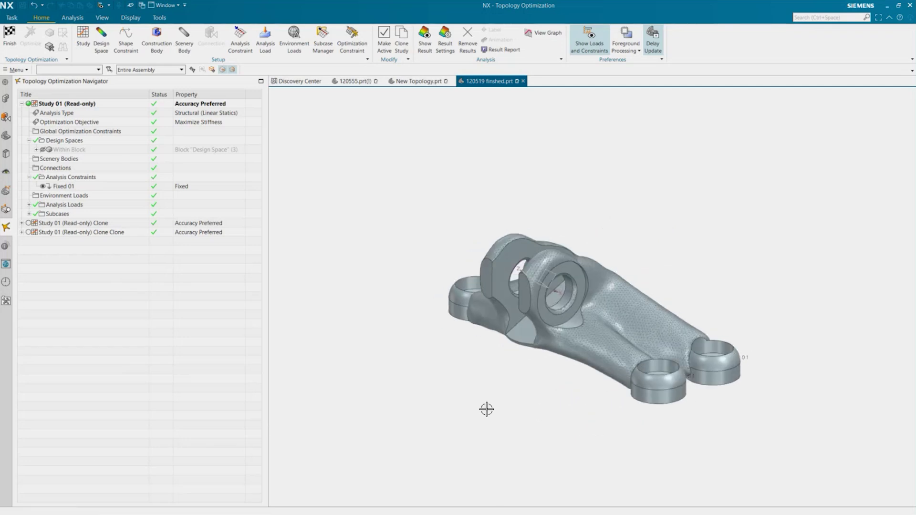
Step: Activate Study 01 (Read-only) Clone to compare its shape, and switch back to Study 01 (Read-only) with its contents expanded
click(21, 103)
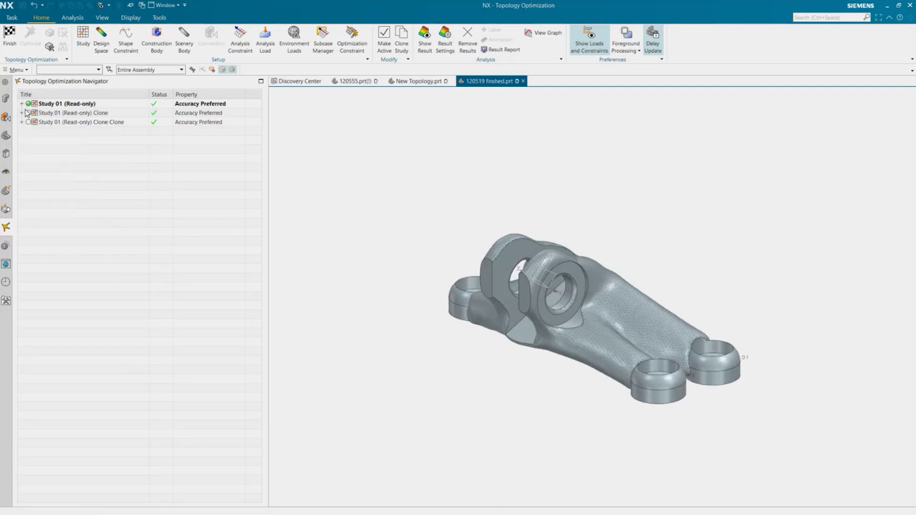
click(28, 113)
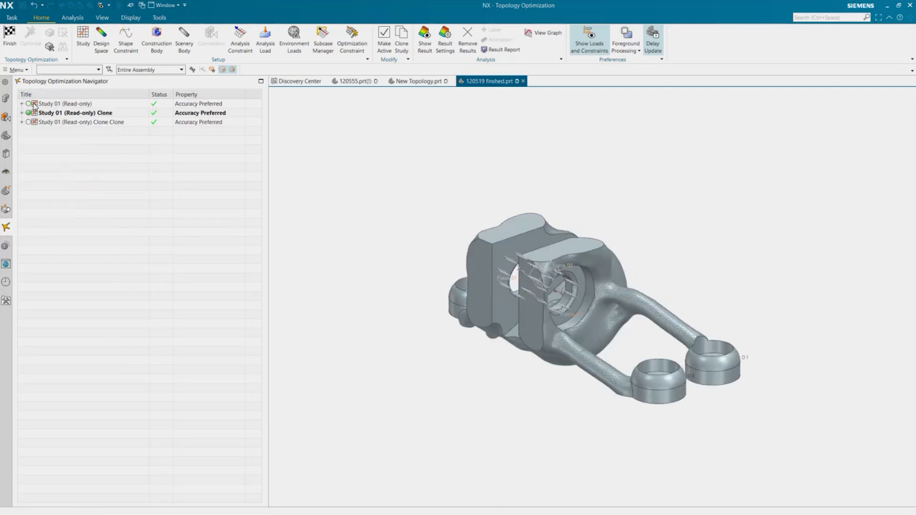
click(34, 104)
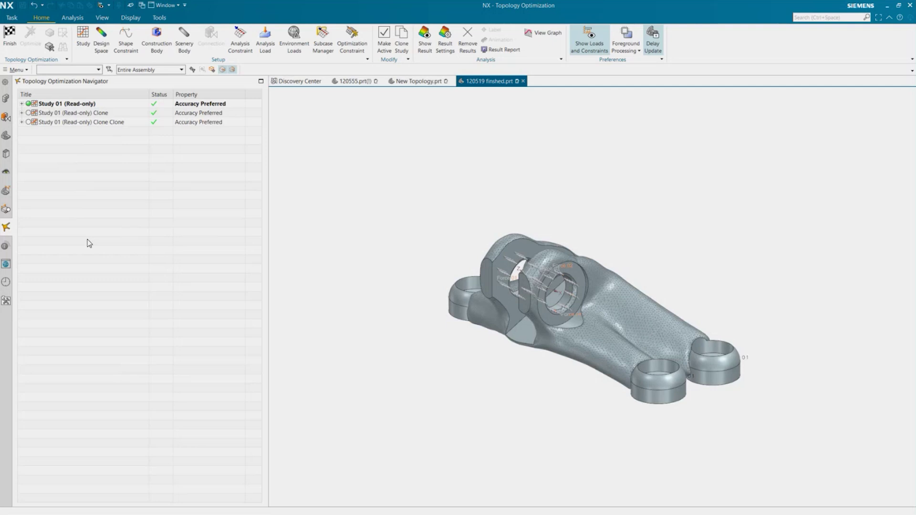
click(22, 104)
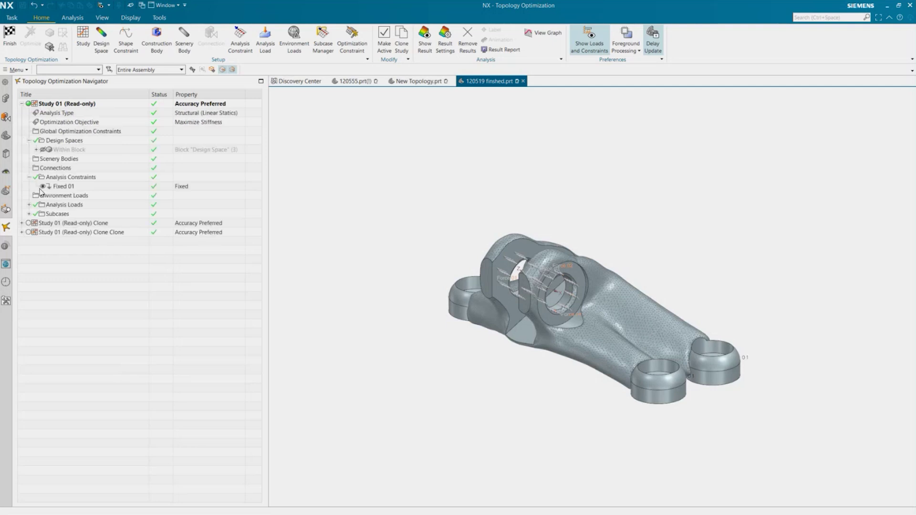